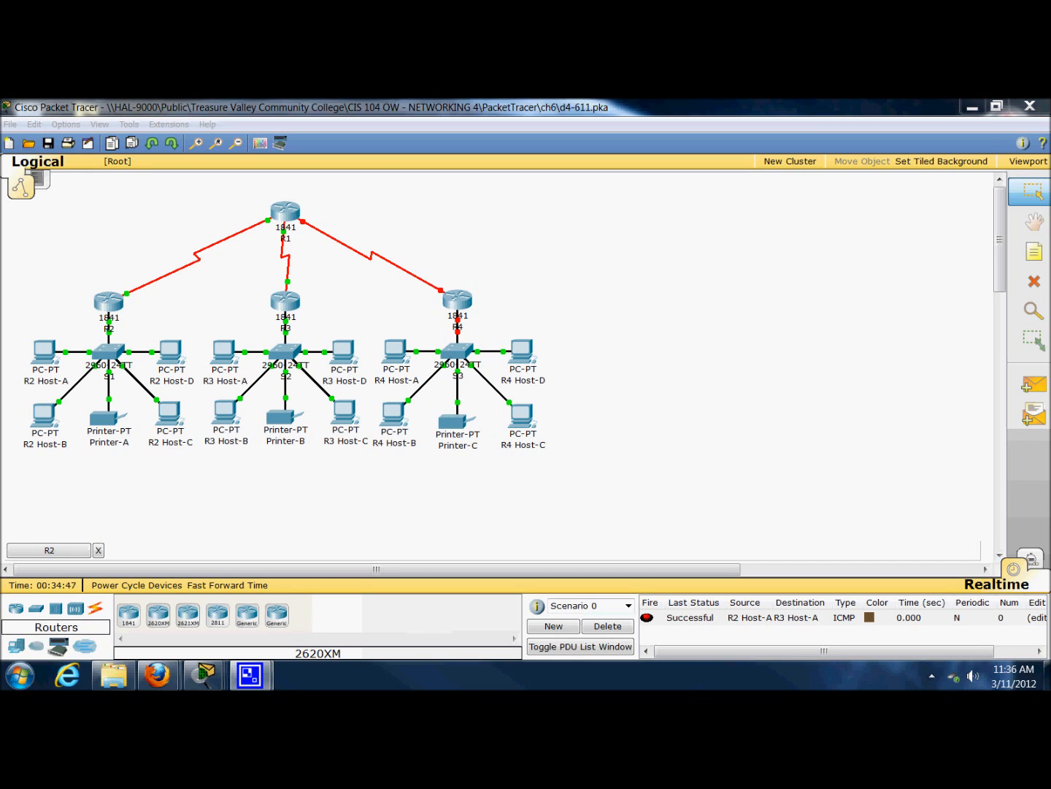
drag(367, 184, 43, 519)
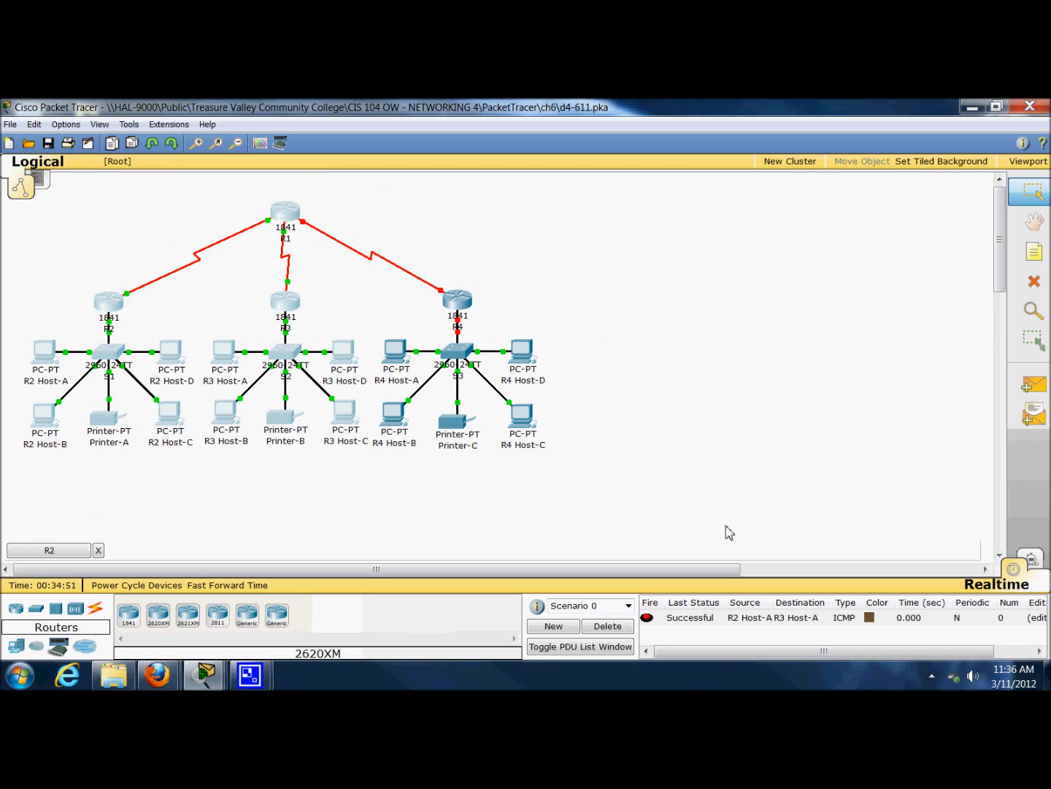
mouse_move(634, 517)
mouse_down()
mouse_move(451, 144)
mouse_move(344, 207)
mouse_move(369, 219)
mouse_up()
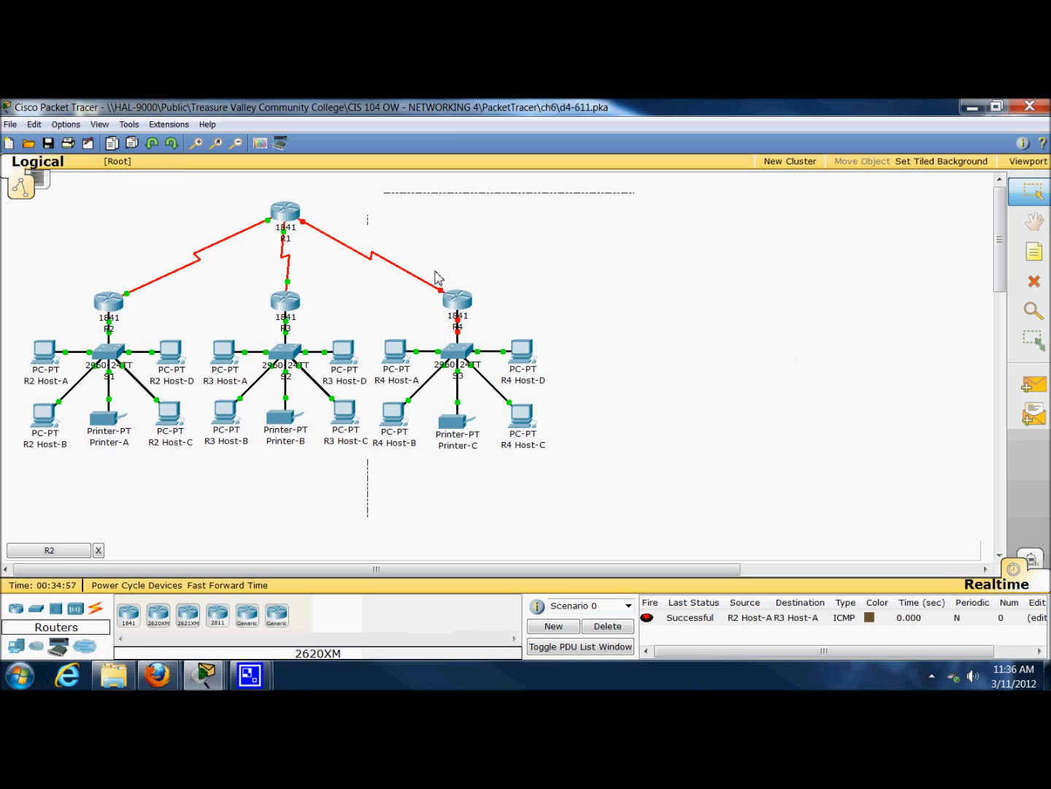
drag(63, 202, 595, 519)
drag(592, 234, 387, 485)
drag(366, 212, 56, 476)
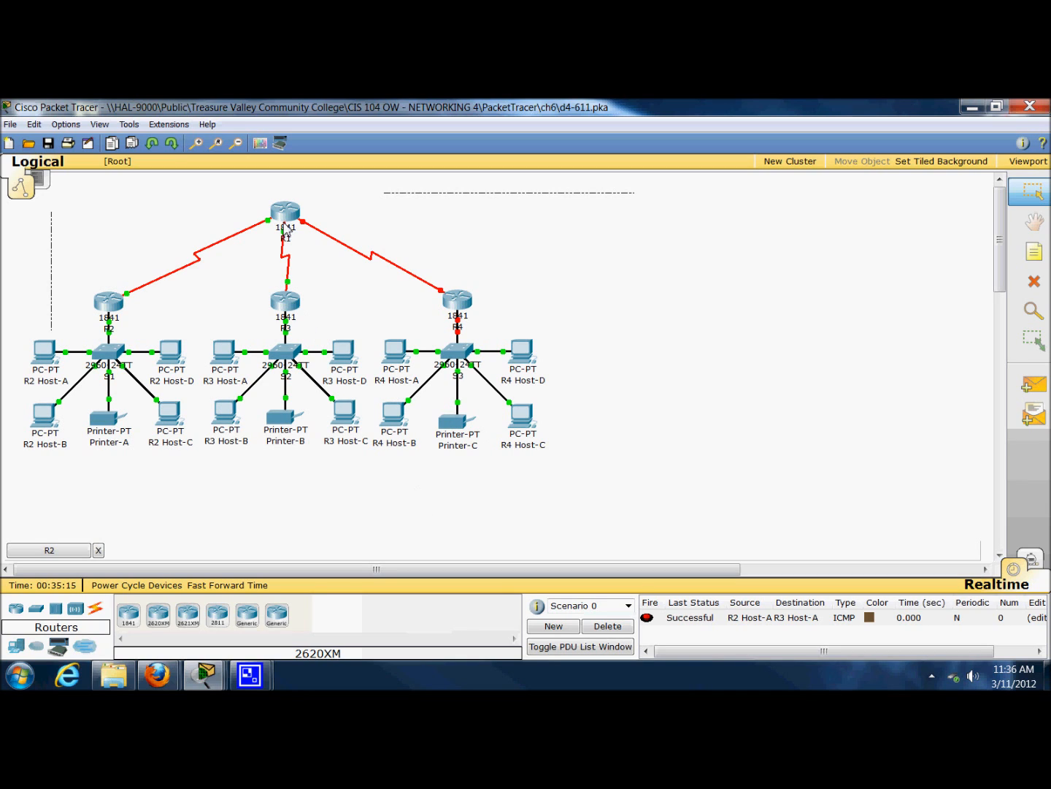
mouse_move(285, 210)
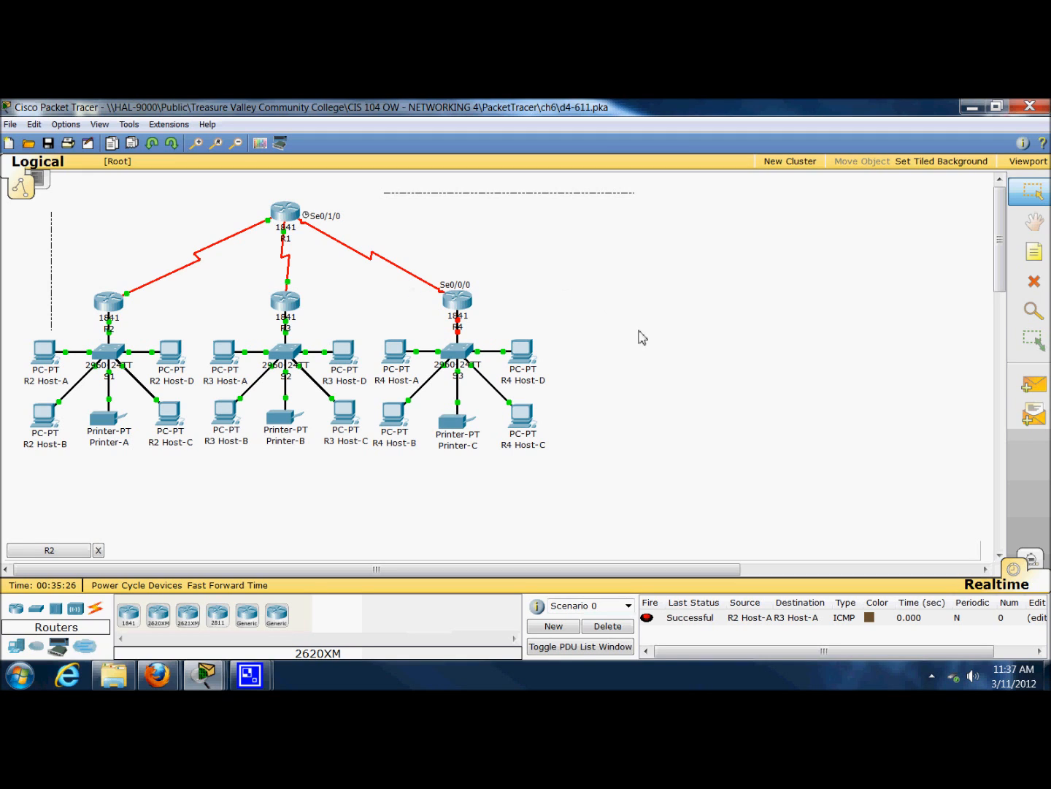
Test connectivity with a simple PDU from R2 Host-B to R3 Host-B and delete the scenario's PDUs
click(1034, 385)
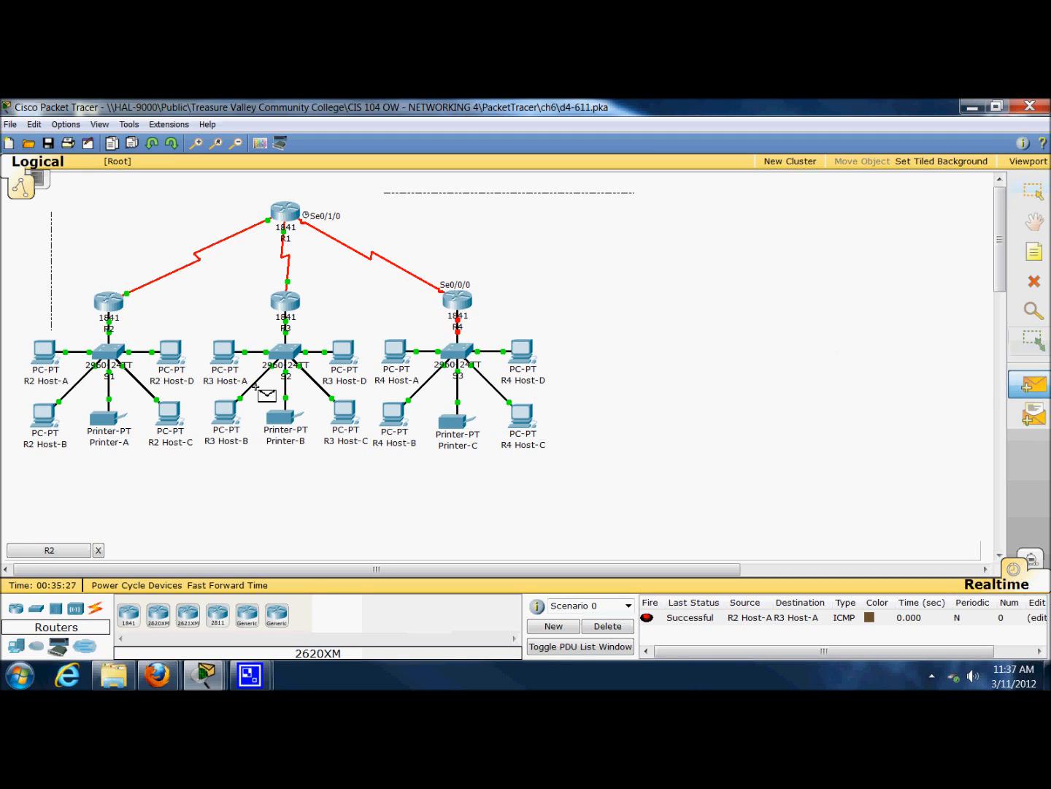
click(47, 422)
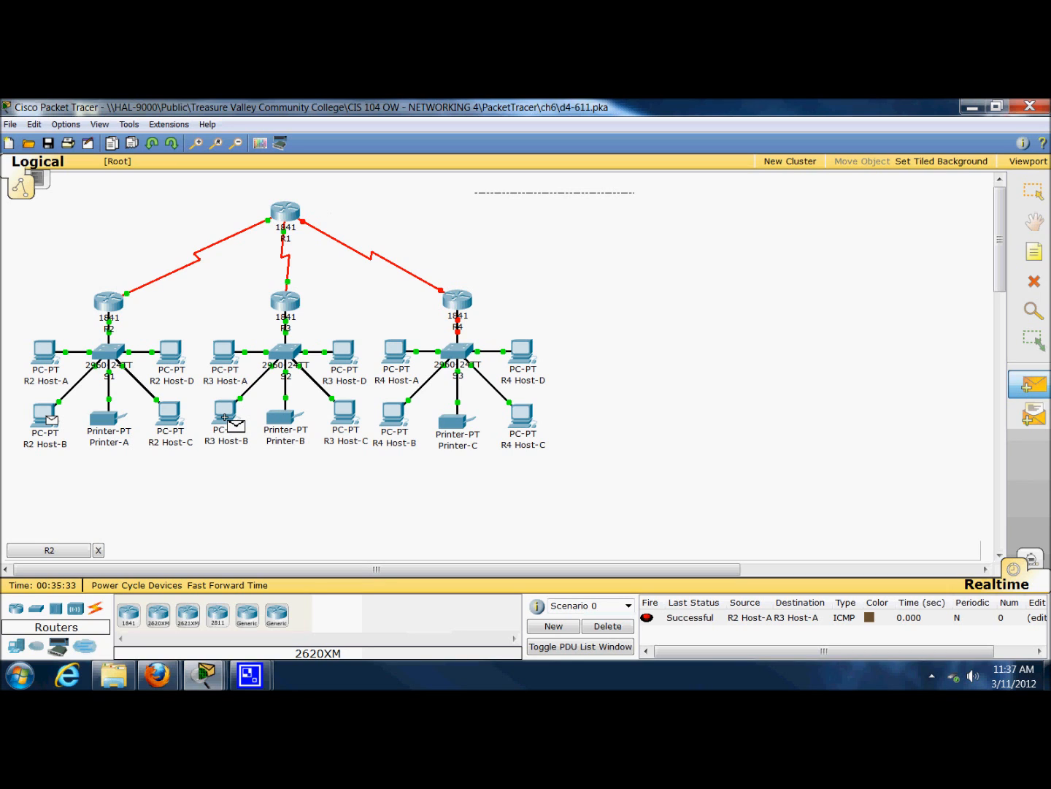
mouse_move(225, 422)
click(229, 420)
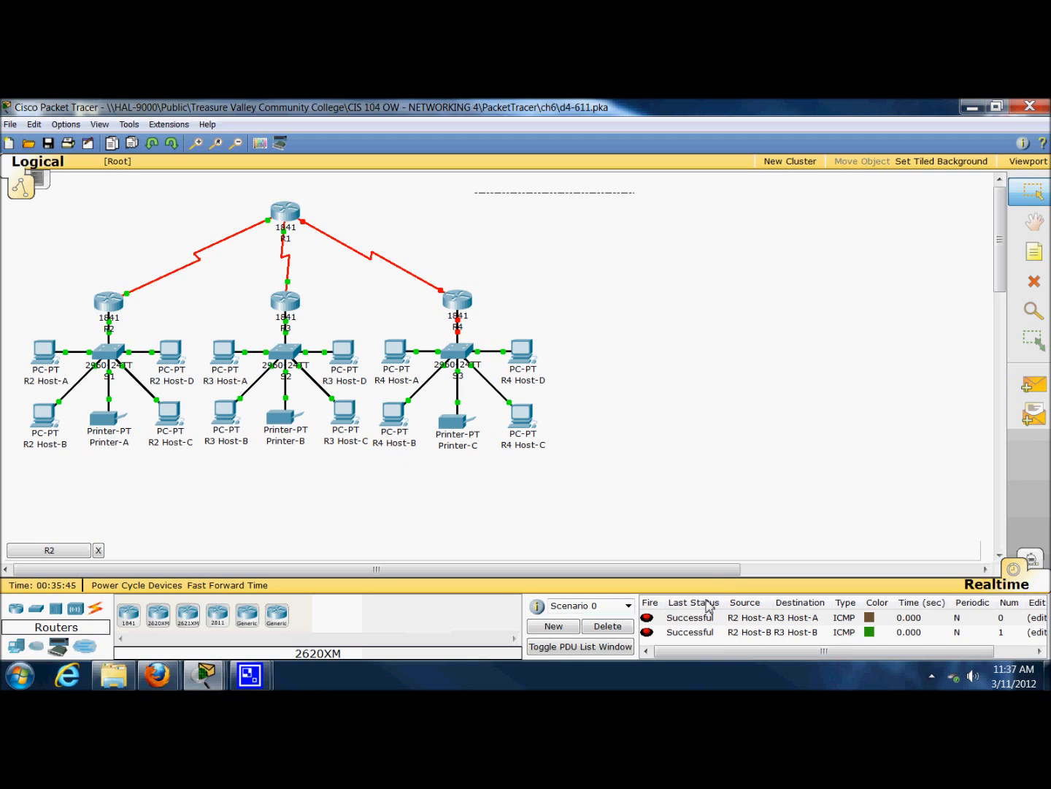
click(607, 627)
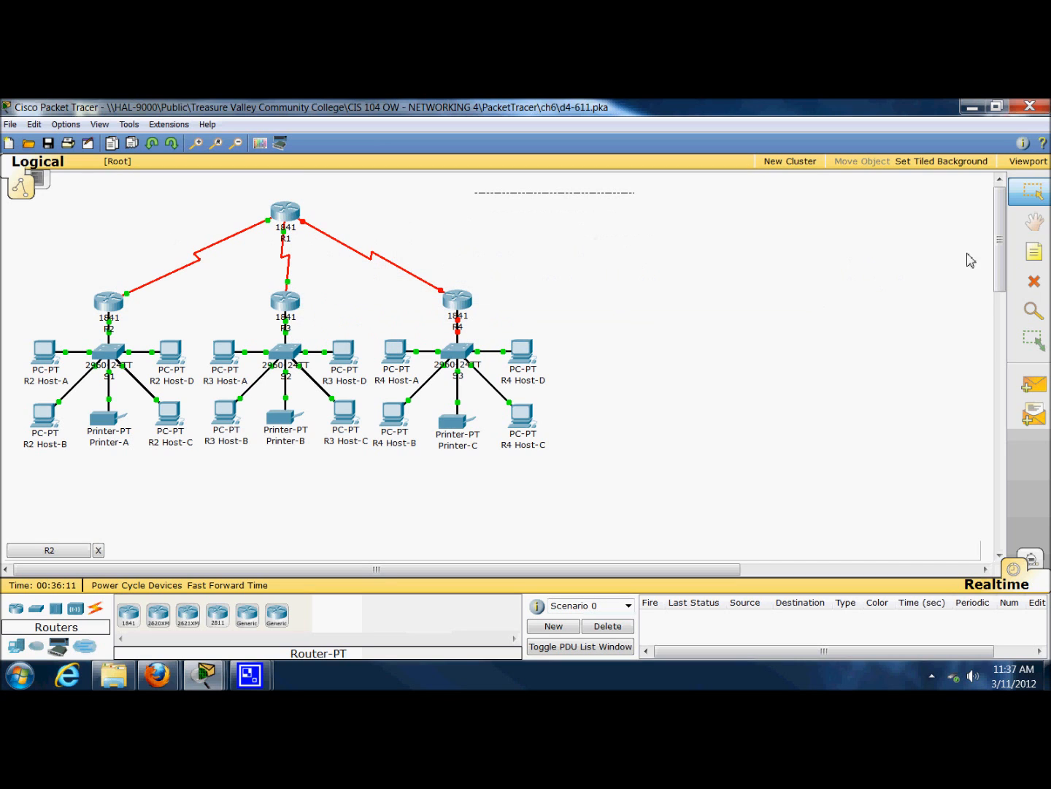
Open router R4's command line interface and start its console session
mouse_move(115, 314)
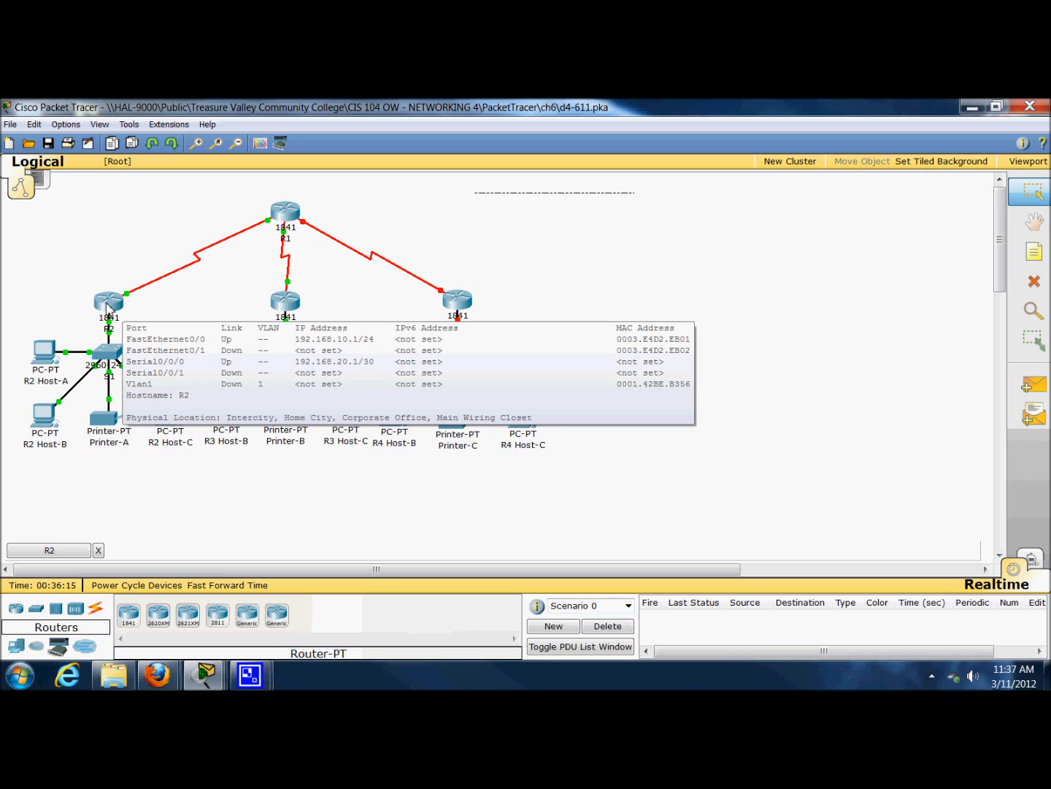
mouse_move(55, 361)
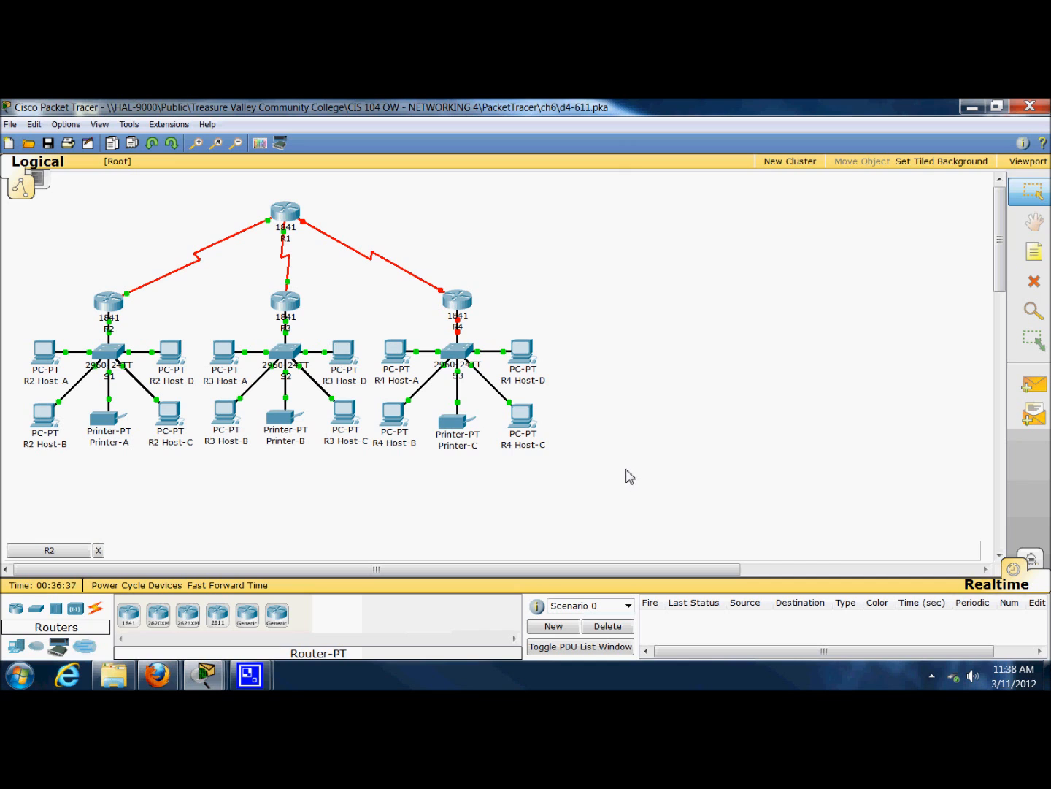
click(462, 301)
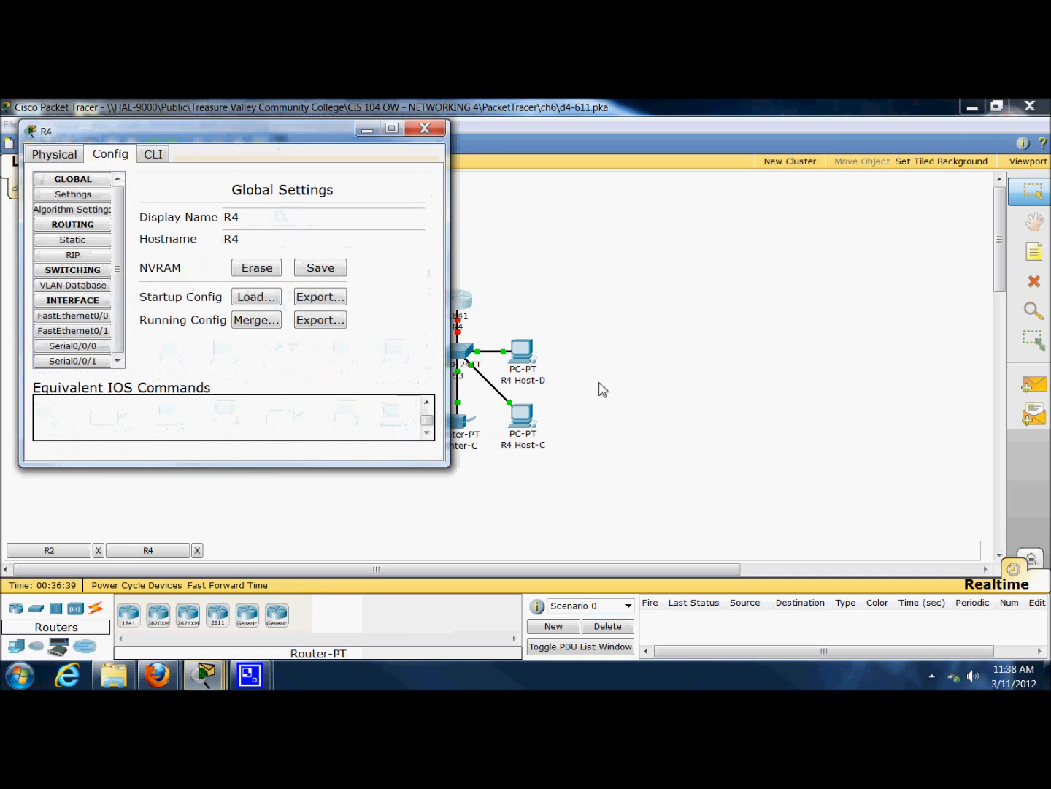
click(153, 154)
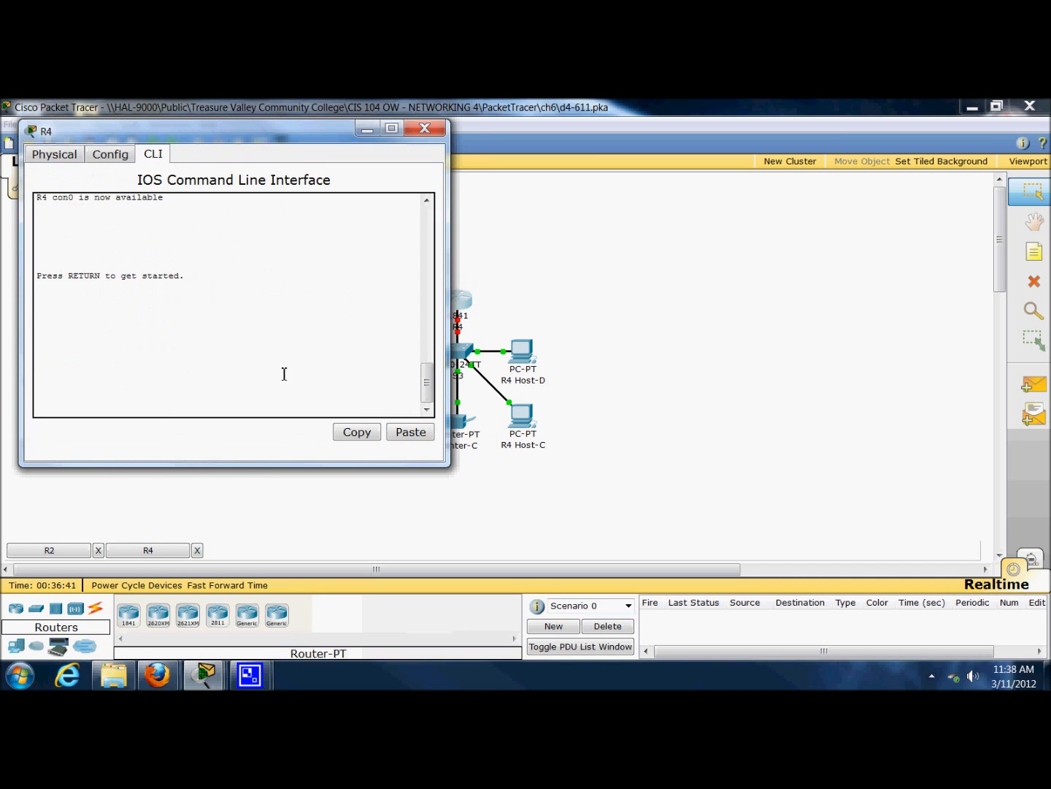
key(Return)
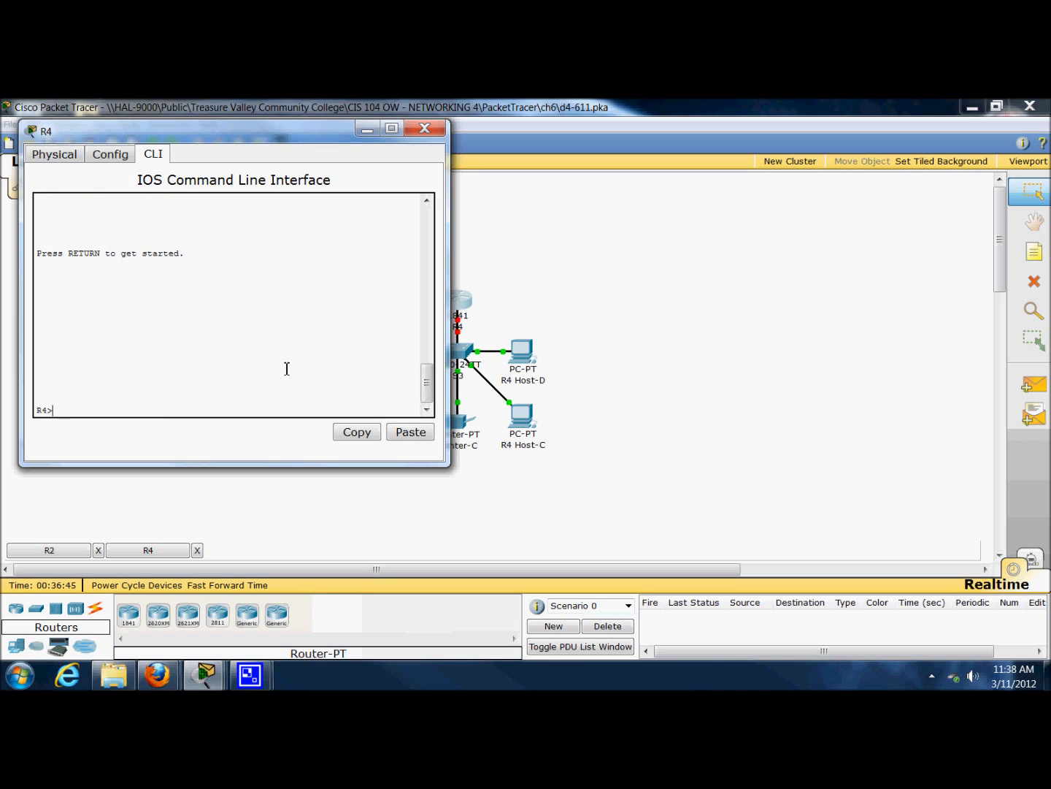
click(42, 158)
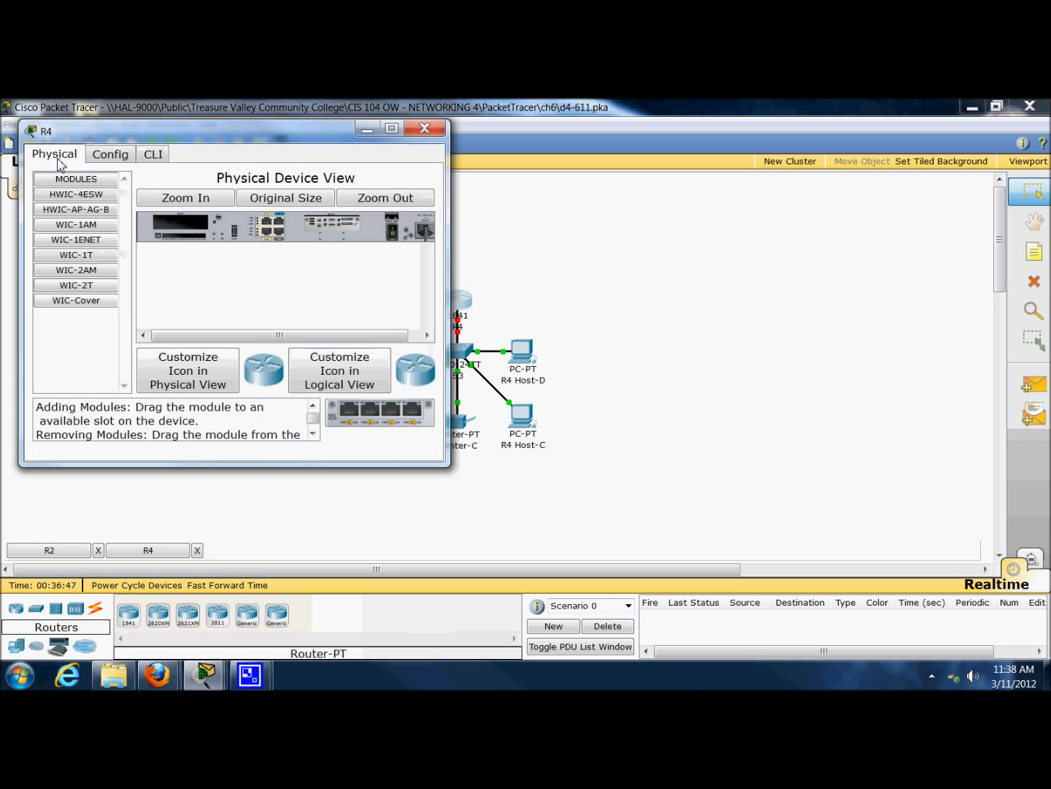
click(102, 158)
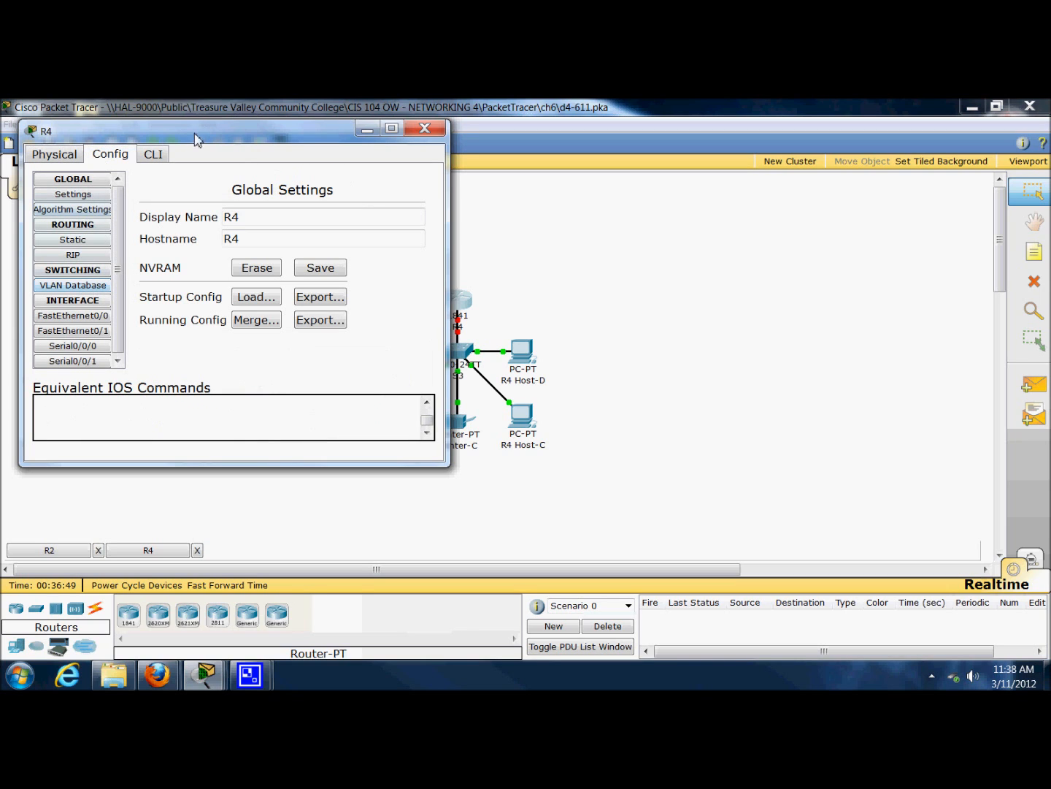
click(161, 157)
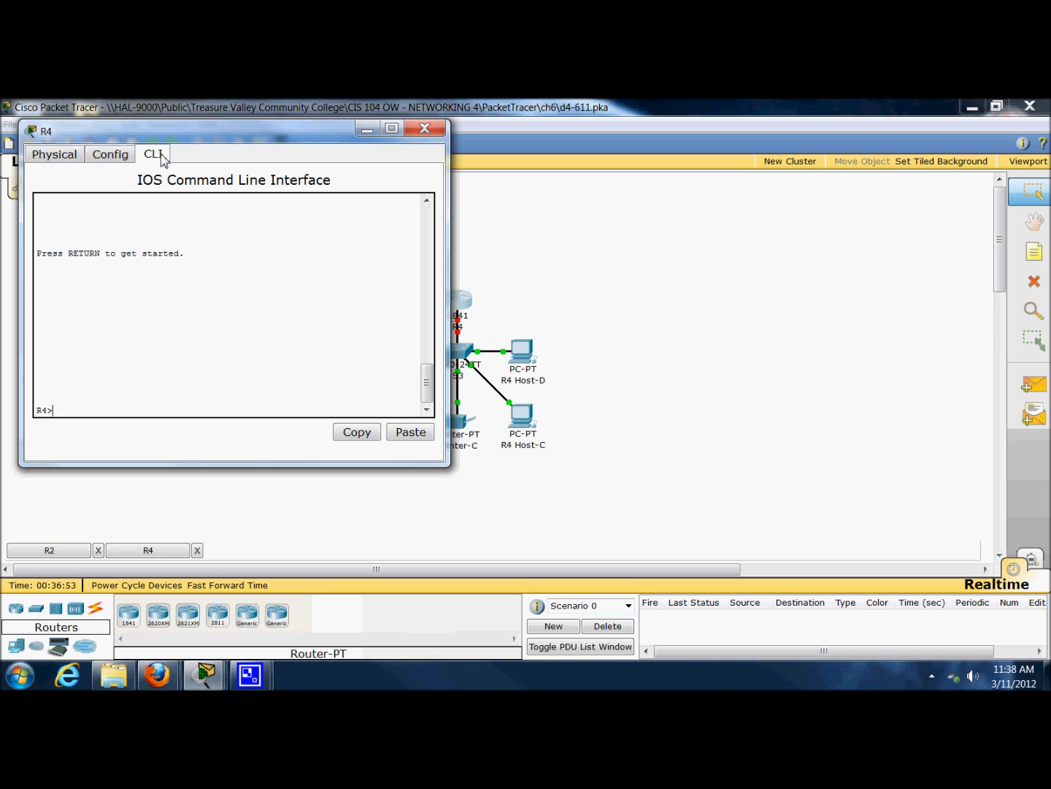
Enter privileged mode and global configuration mode on R4 with en and conf t
text(en)
key(Return)
text(c)
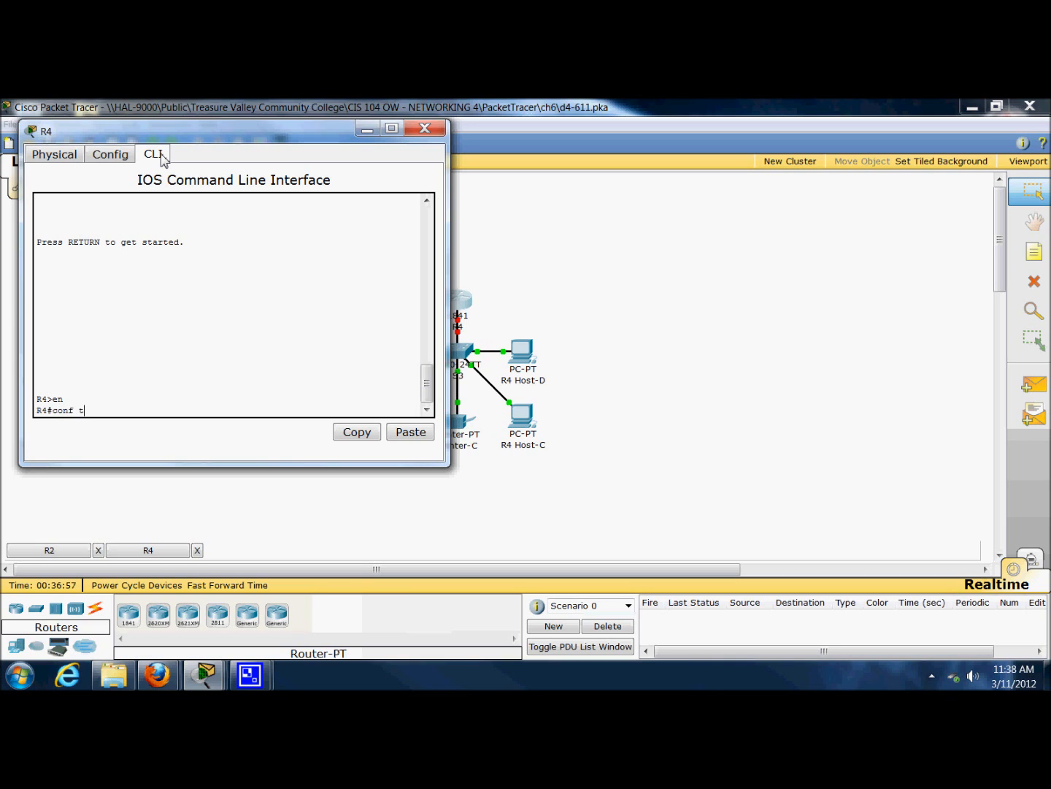
text(onf t)
key(Return)
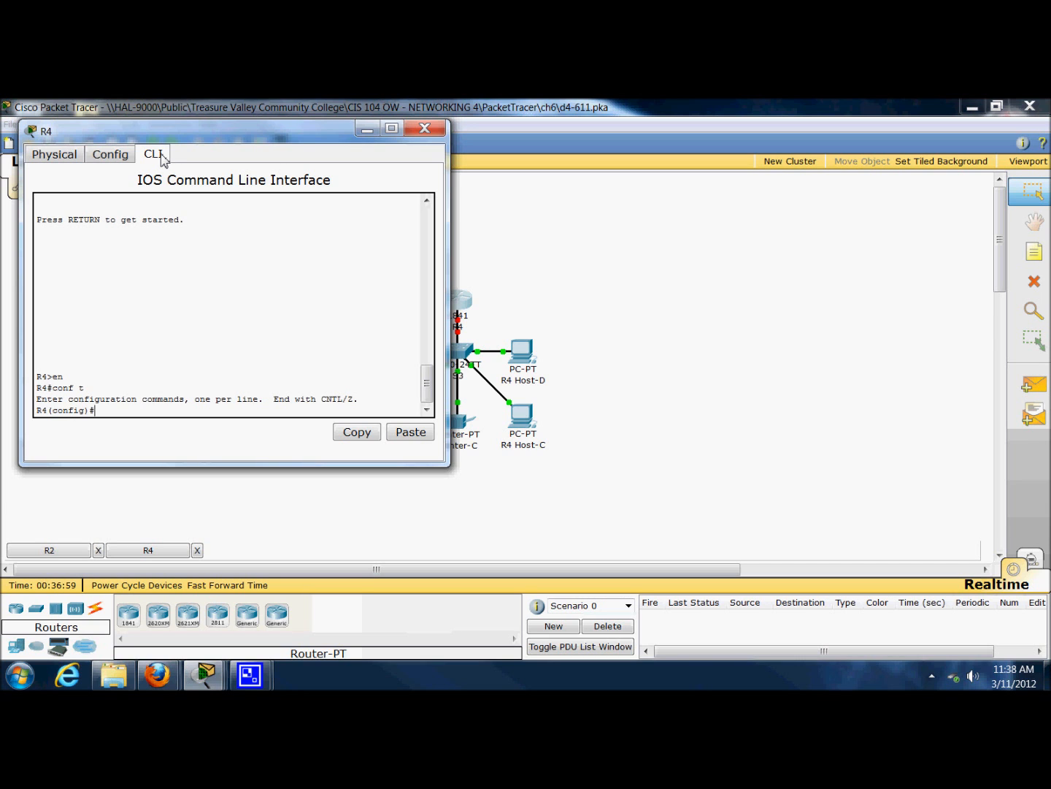
Move R4's window clear of the topology to check R4's link ports, and close the minimized R2 window
drag(168, 150, 728, 211)
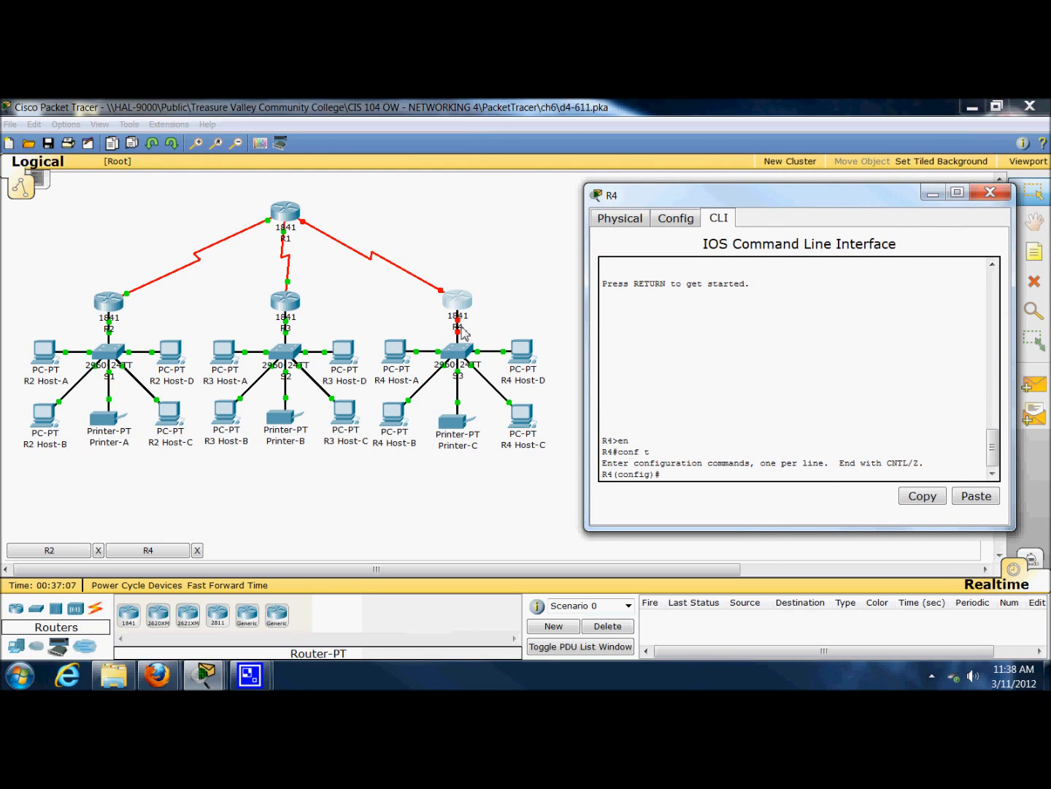
click(933, 192)
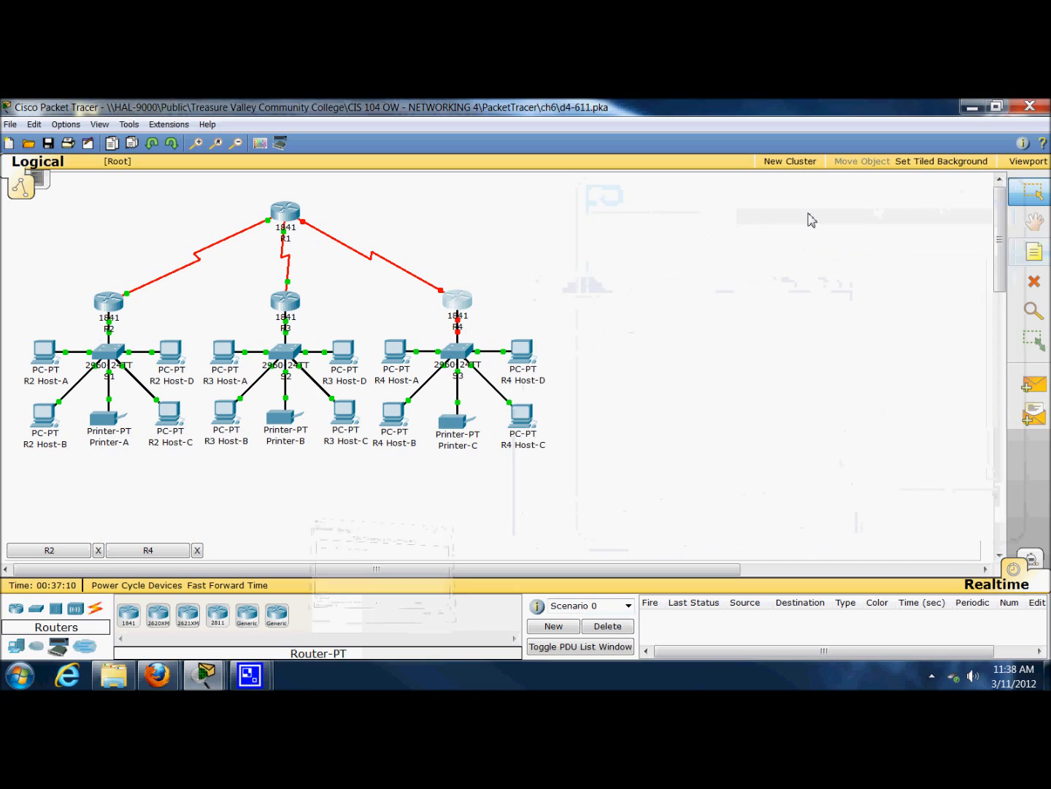
mouse_move(459, 330)
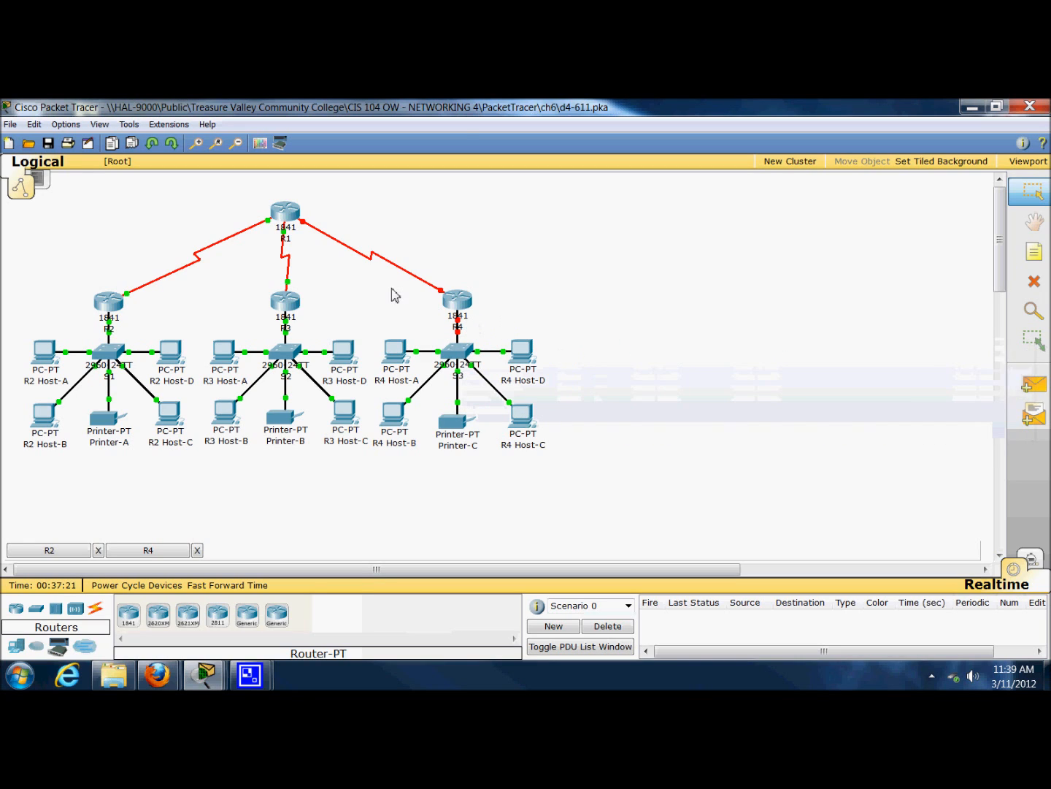
mouse_move(397, 270)
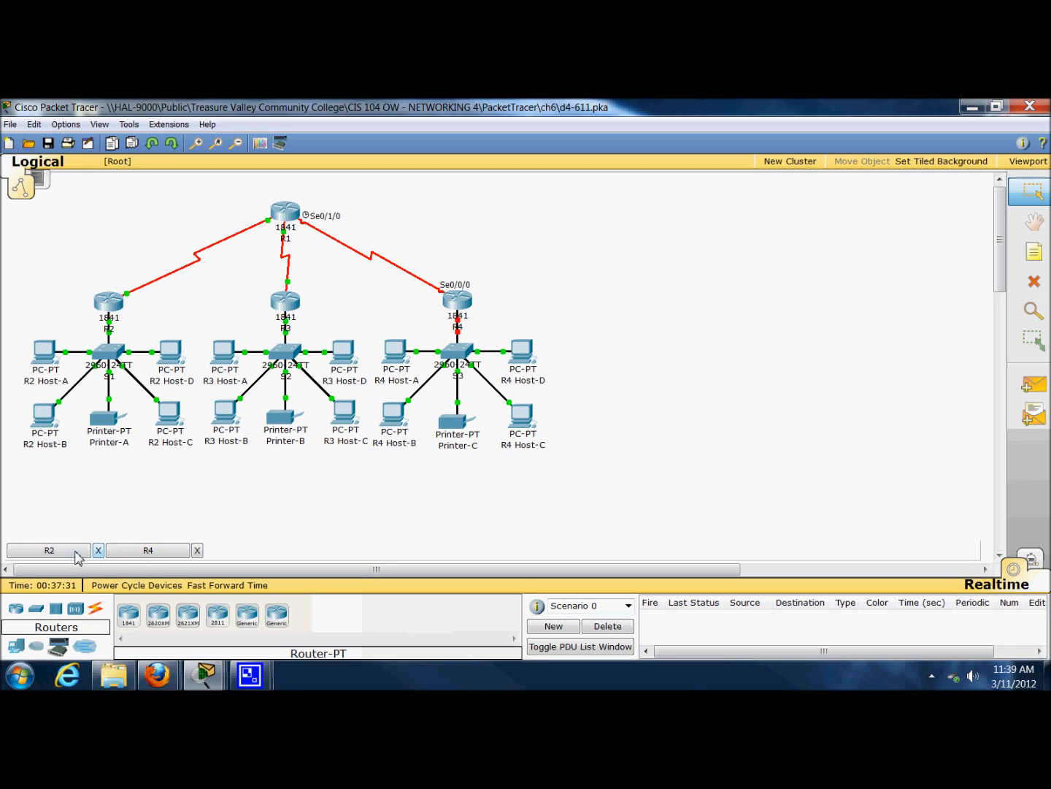
click(99, 552)
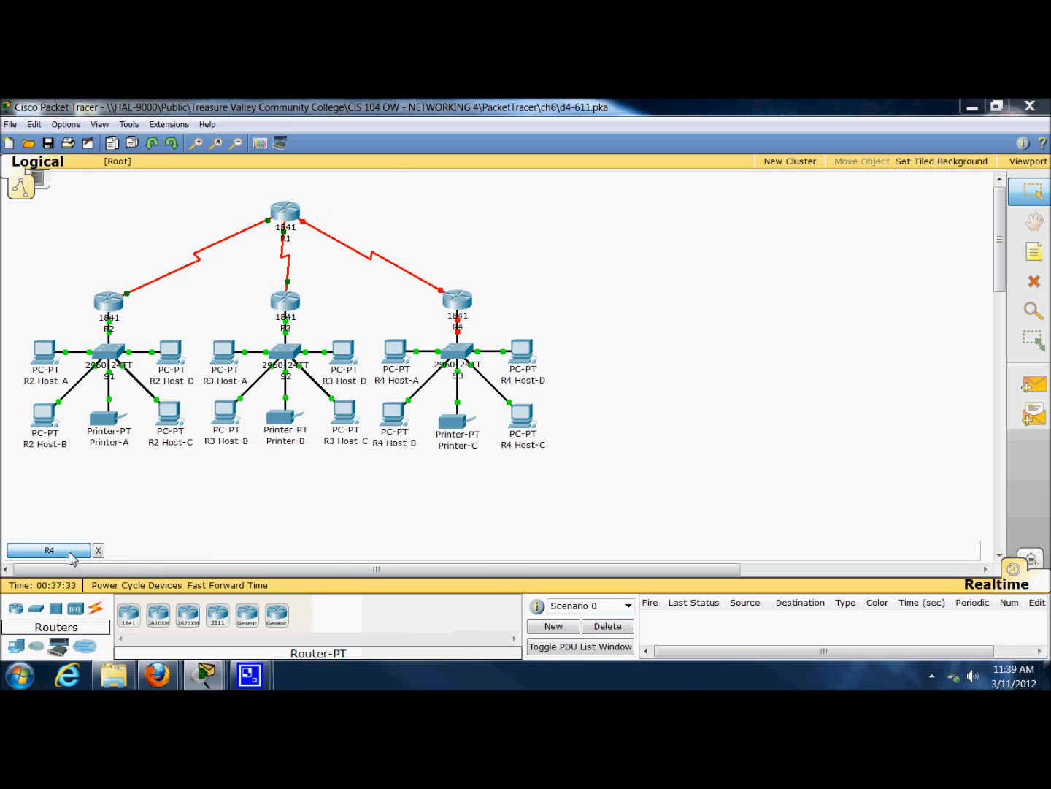
Restore R4's command line and enter interface configuration mode for fa0/0
click(72, 552)
click(697, 472)
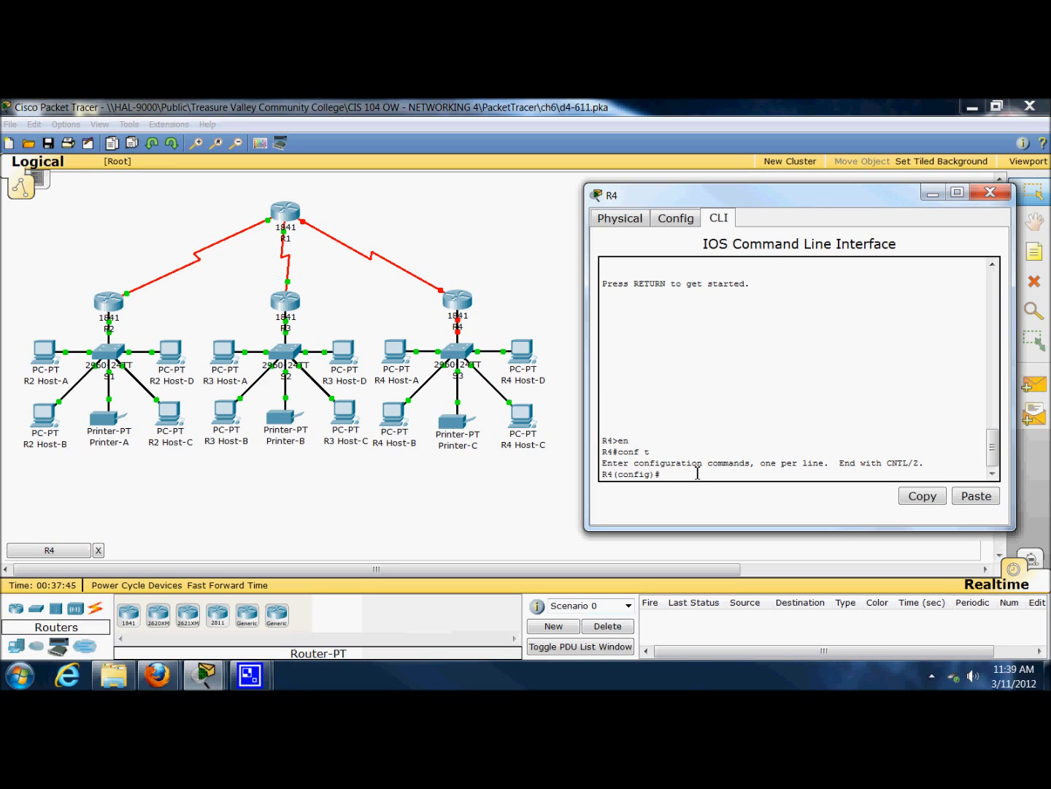
text(intf)
key(Return)
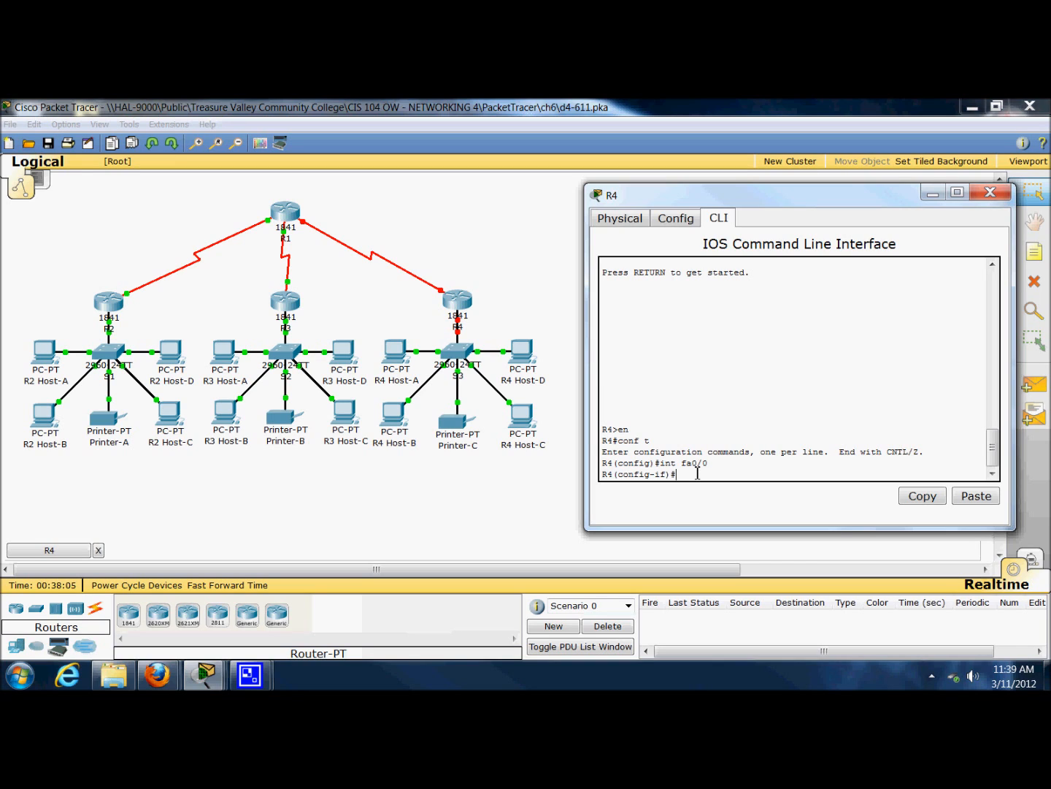
Assign IP address 192.168.120.1 with subnet mask 255.255.255.0 to R4's fa0/0 interface
text(ip add)
text(192)
text(.168.120.1)
key(BackSpace)
text(1)
text(25.)
key(BackSpace)
text(5)
text(.25532)
key(BackSpace)
key(BackSpace)
text(.255.)
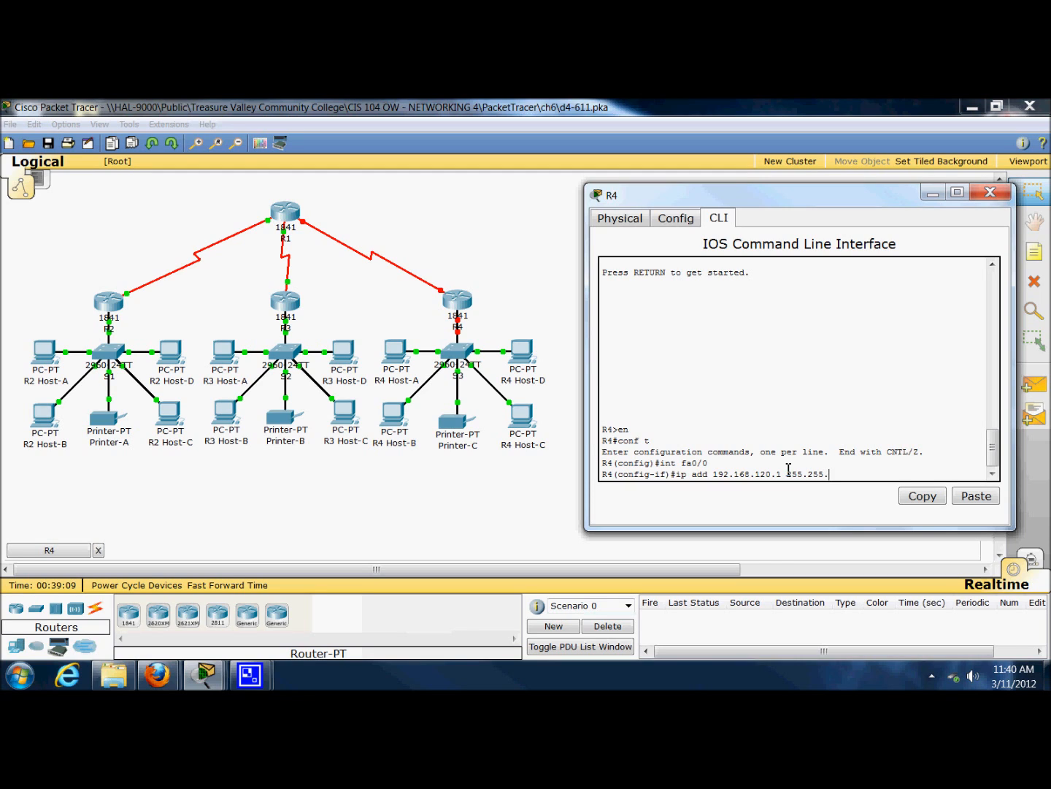
text(0)
key(Return)
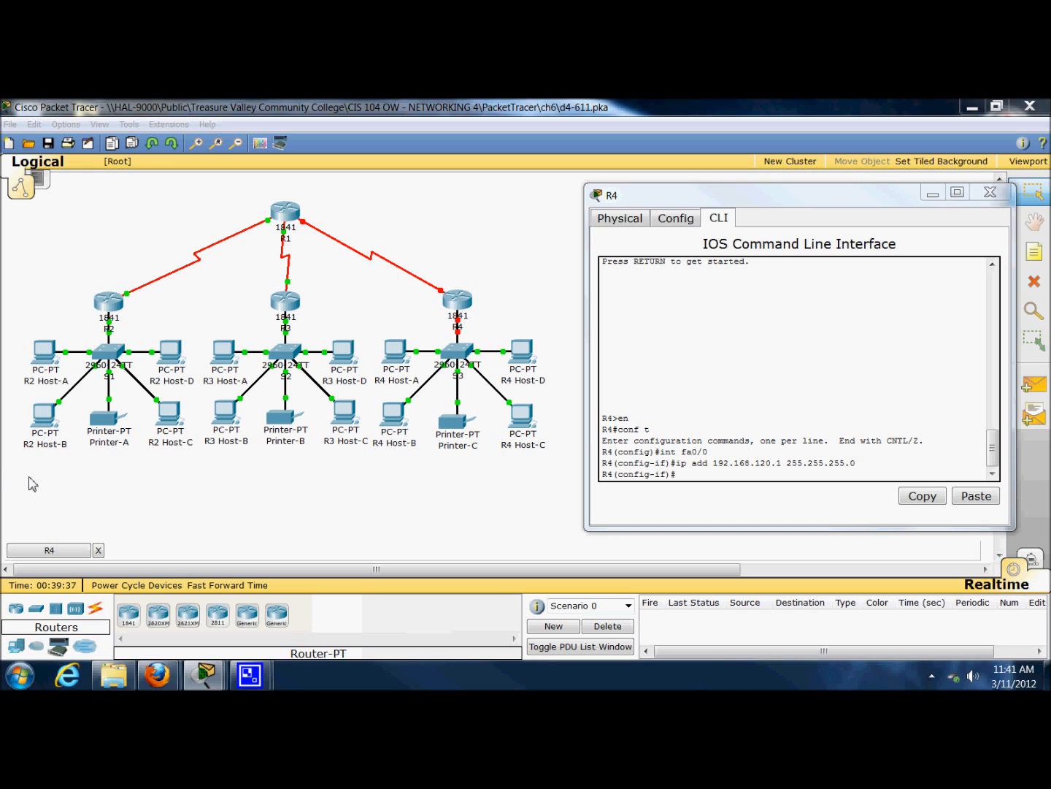
Exit the fa0/0 configuration on R4 and enter interface configuration mode for s0/0/0
click(697, 480)
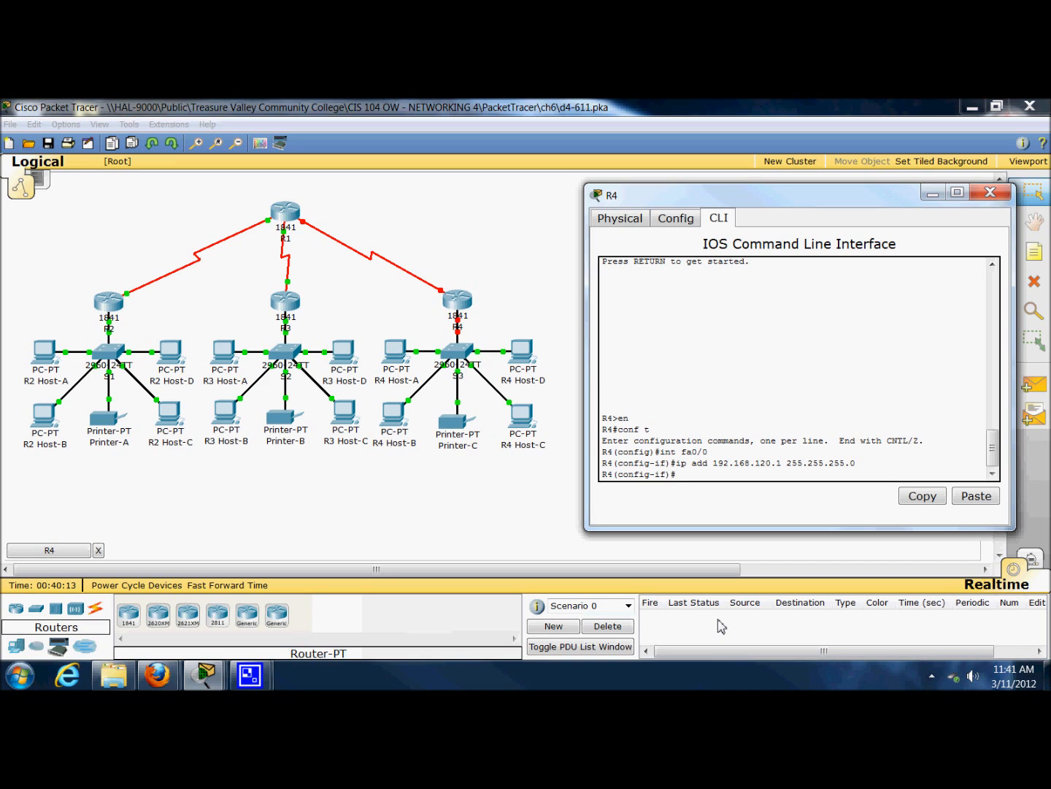
text(1)
key(BackSpace)
text(exit)
key(Return)
text(int s0/0/)
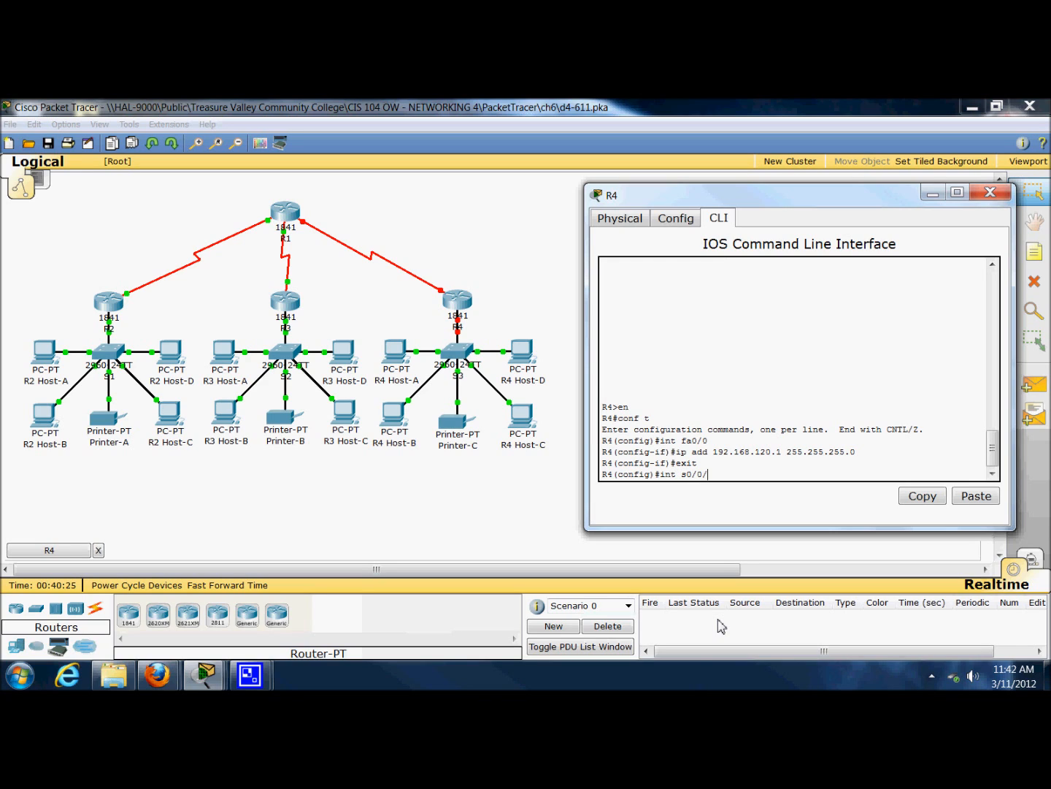
text(0)
key(Return)
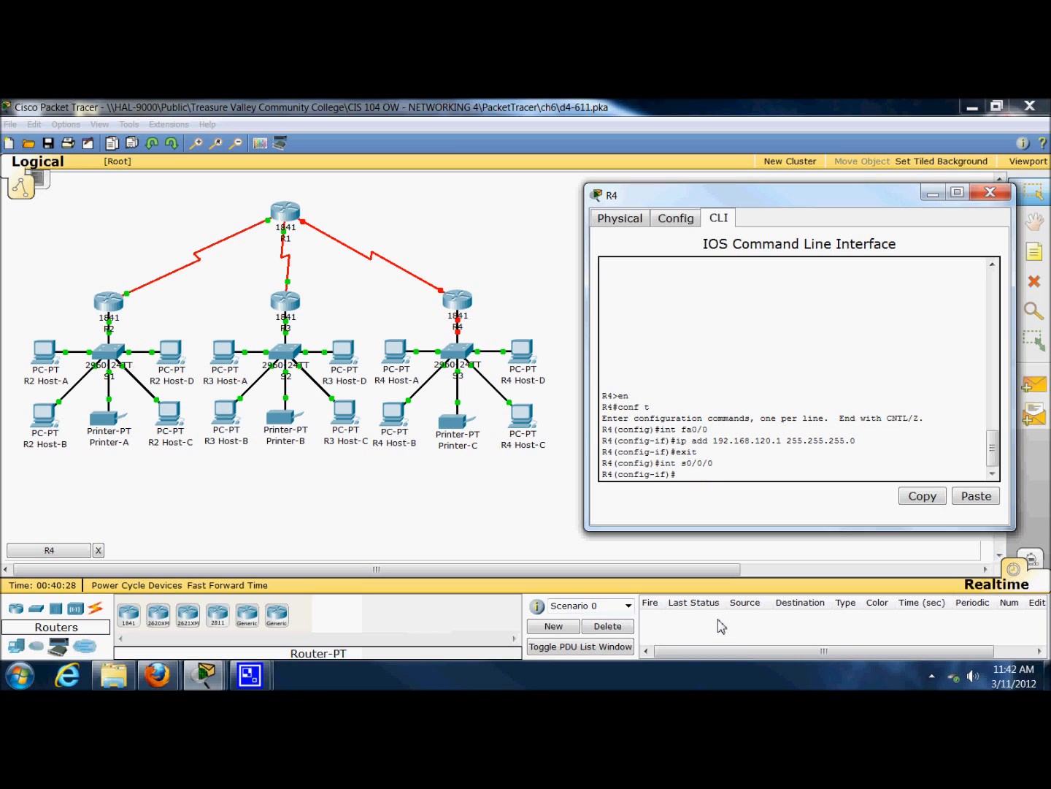
Check which ports the R1–R4 serial link uses in the topology, and restore R4's command line
click(374, 259)
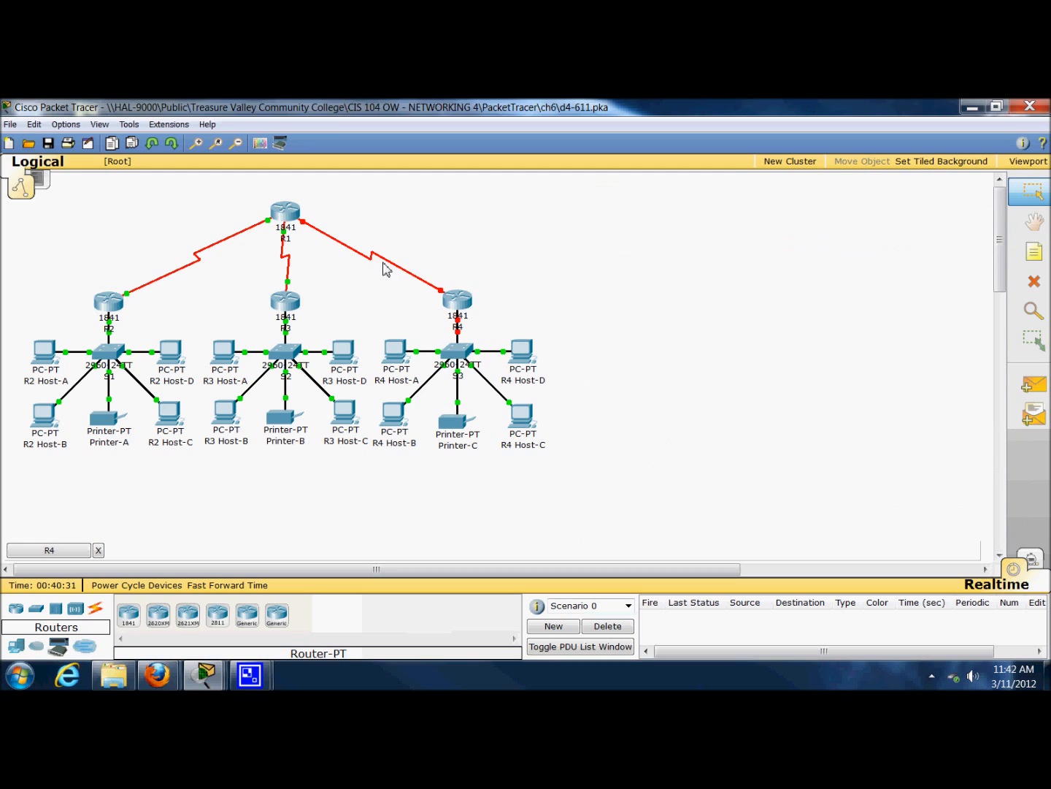
mouse_move(392, 270)
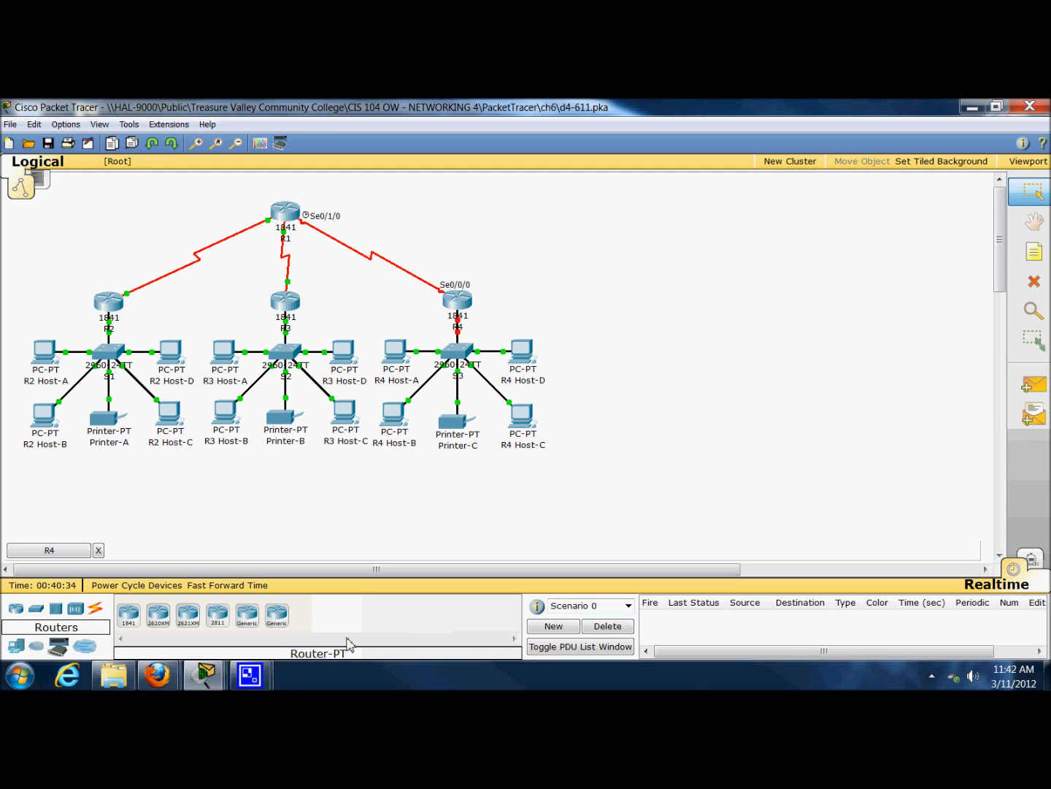
click(48, 550)
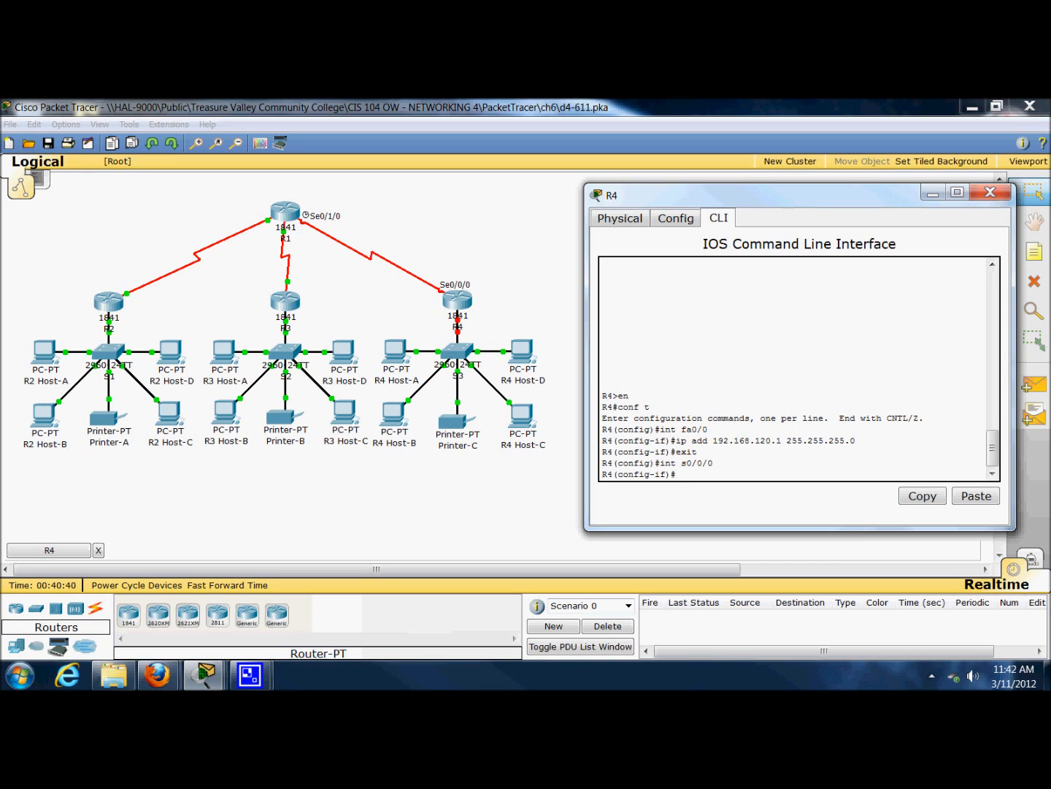
click(932, 675)
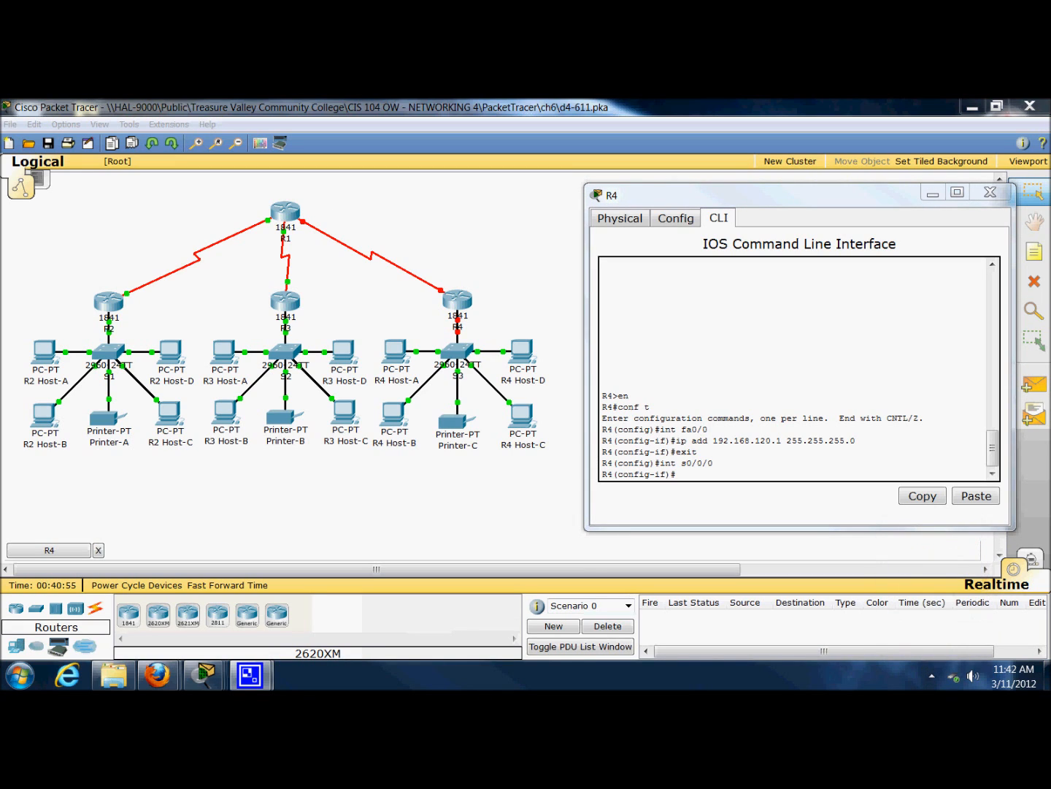
Assign IP address 192.168.240.1 with subnet mask 255.255.255.252 to R4's s0/0/0 interface
click(711, 473)
text(i)
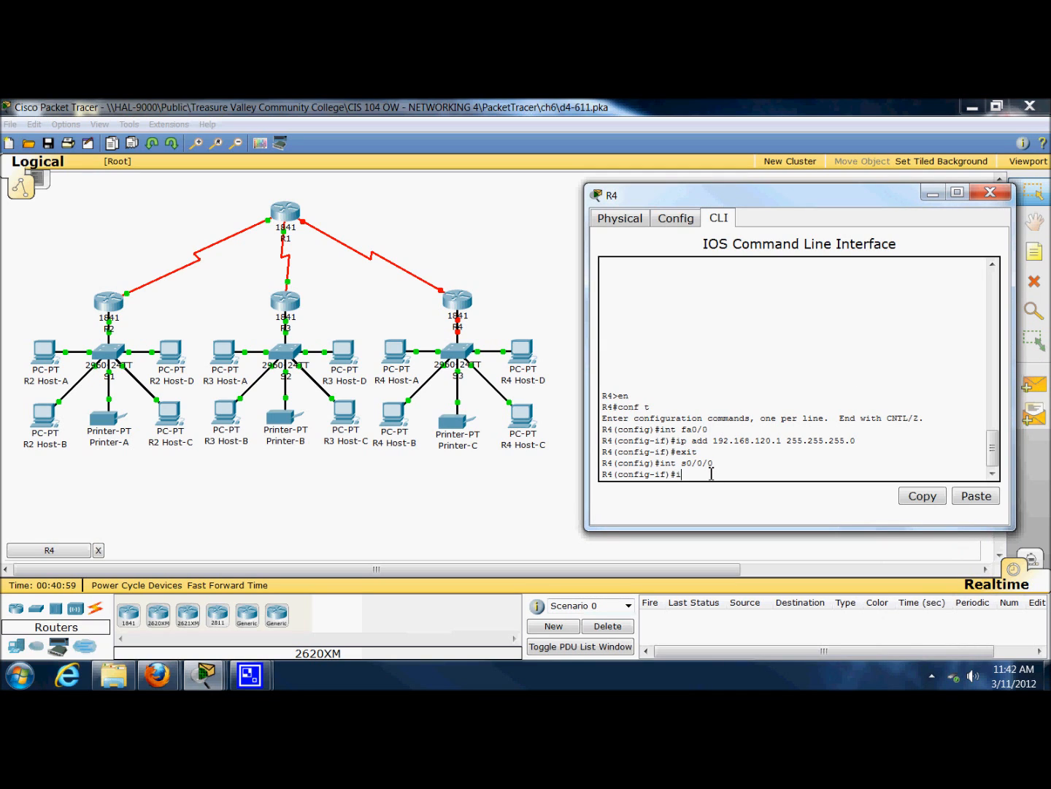
key(BackSpace)
text(192)
key(BackSpace)
key(BackSpace)
key(BackSpace)
text(ip add 1+3)
key(BackSpace)
key(BackSpace)
text(92.168)
text(.)
text(24)
text(0.)
text(1)
text( 25)
text(255.2555)
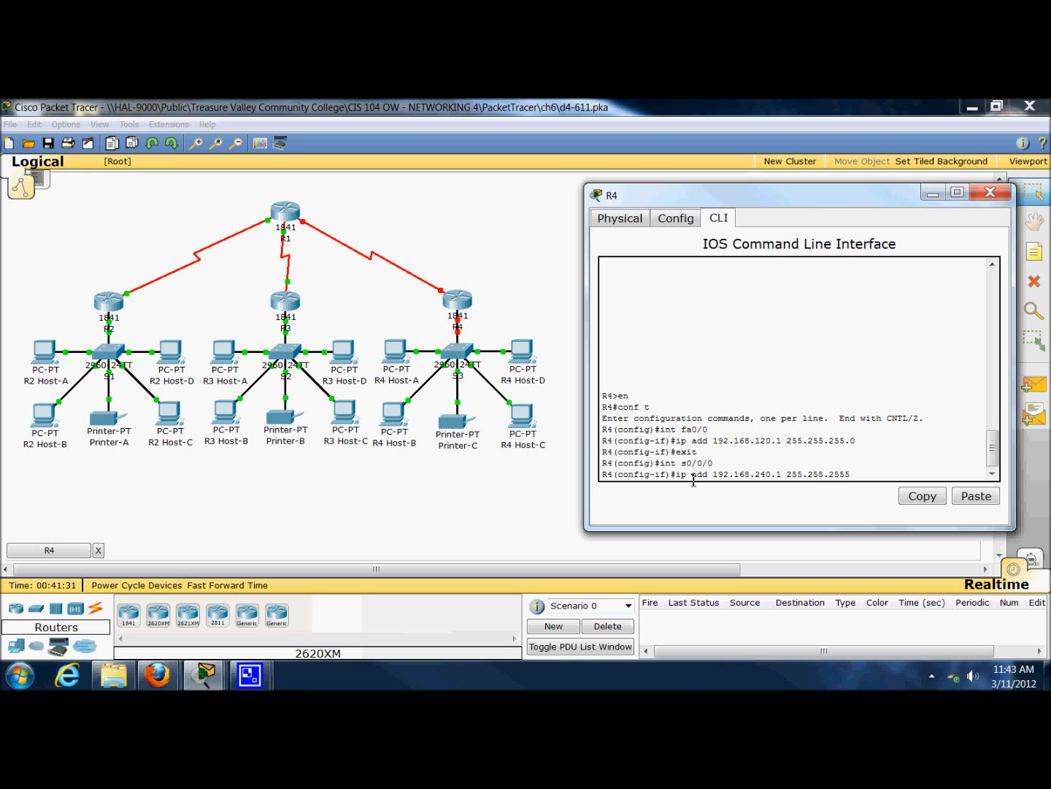
key(BackSpace)
text(.255.252)
key(Return)
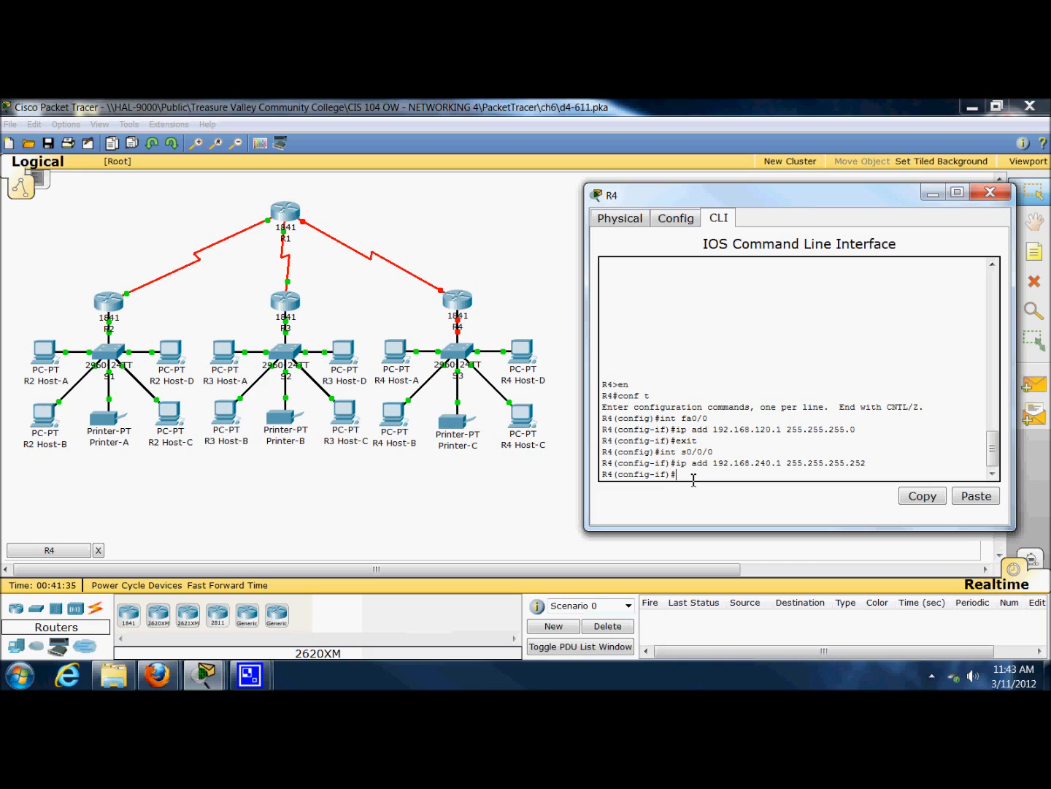
Try to set the clock rate of R4's s0/0/0 to 6400, spelling the command as one word and as two
text(clockrate 6400)
key(Return)
key(Up)
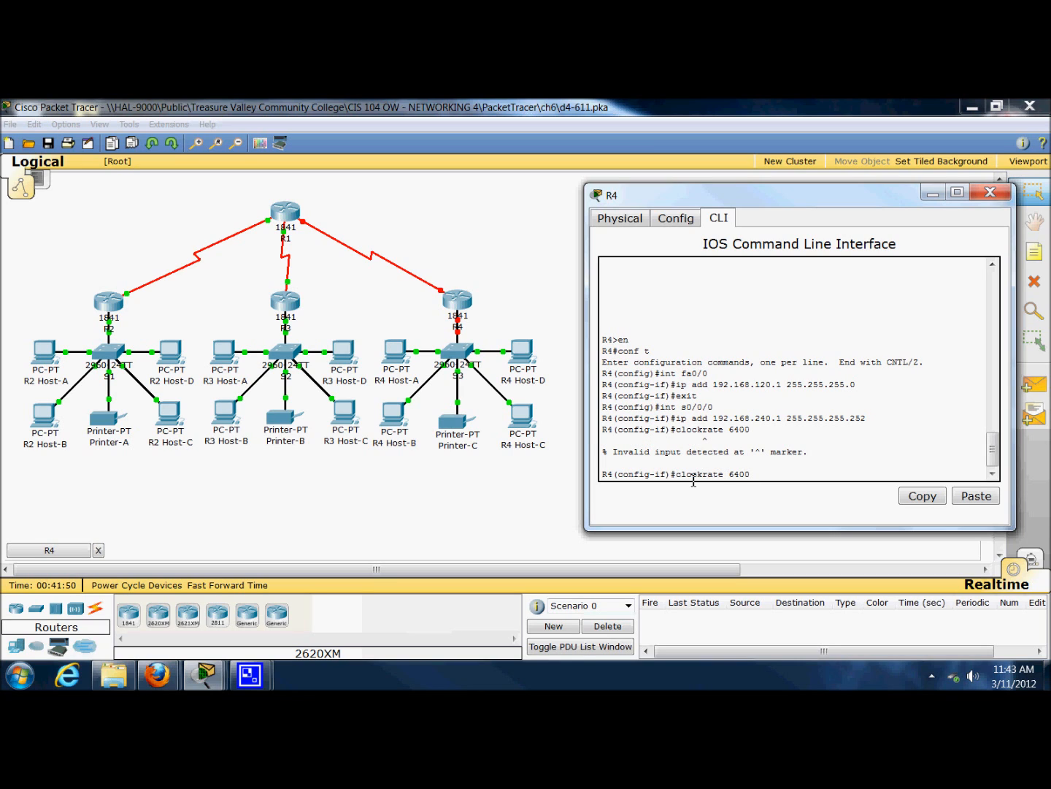
key(Return)
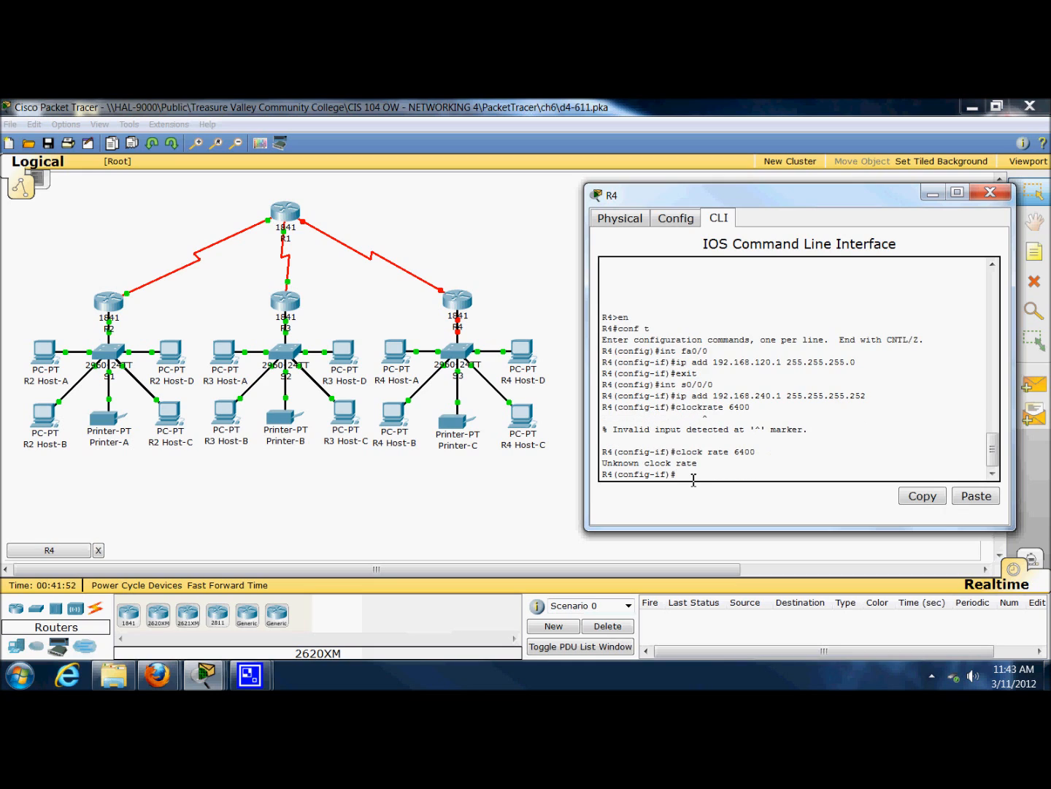
Try the hyphenated command clock-rate 6400 on R4's s0/0/0 interface
key(Up)
key(Left)
key(Left)
key(Left)
key(Left)
key(Left)
key(Left)
key(Left)
key(BackSpace)
text(-)
key(Return)
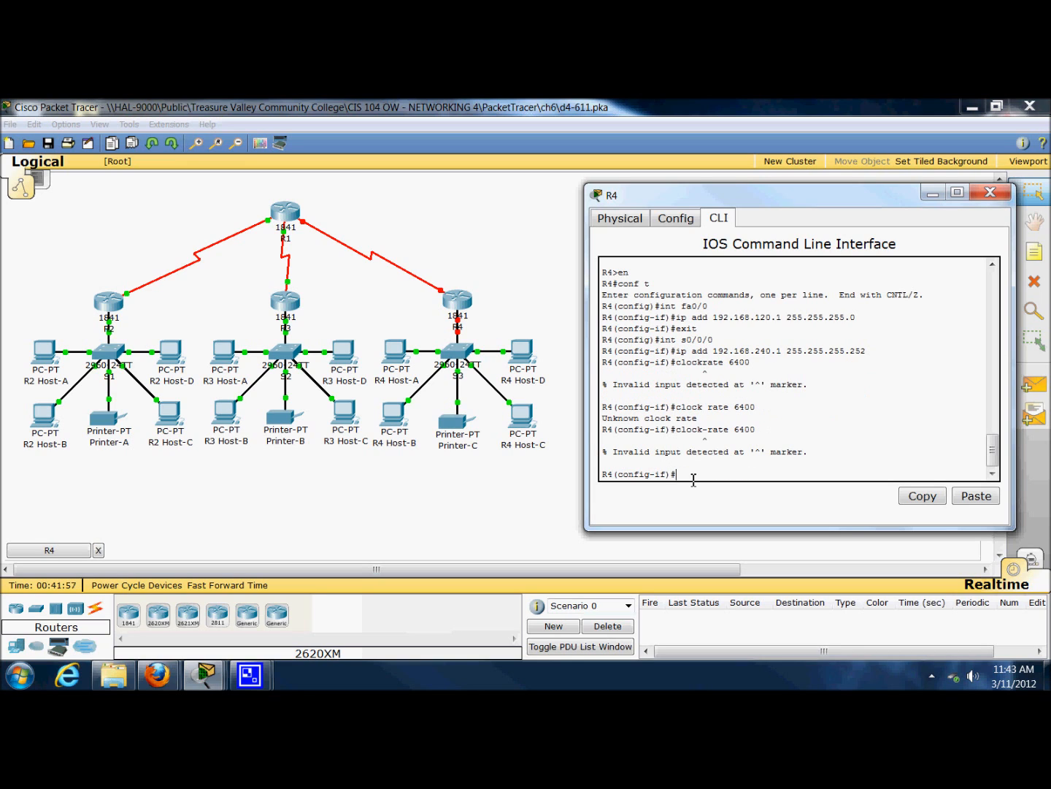
Query the command-line help for the clock command on R4
text(Clo)
key(Up)
key(Down)
key(Up)
key(Down)
text(ck)
key(BackSpace)
key(BackSpace)
key(BackSpace)
text(ock?)
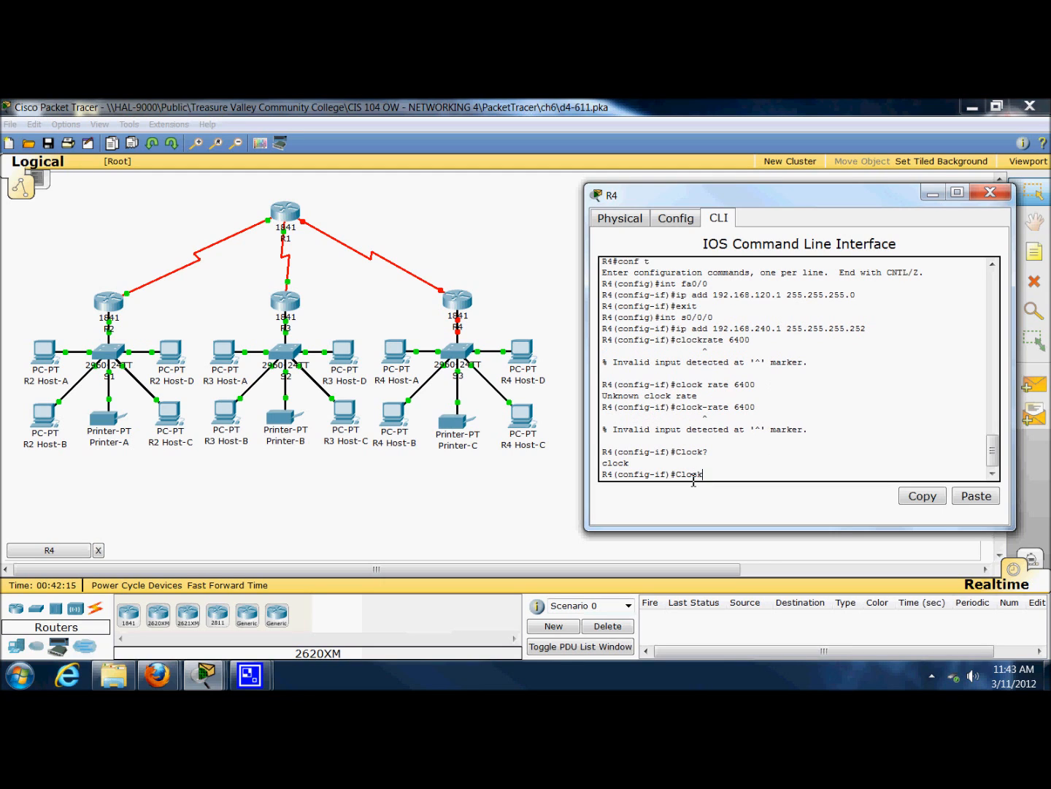
Try the clock rate command on R4's serial interface without a value, and again with 6400
key(BackSpace)
key(BackSpace)
key(BackSpace)
key(BackSpace)
key(BackSpace)
text(clock rate)
key(Return)
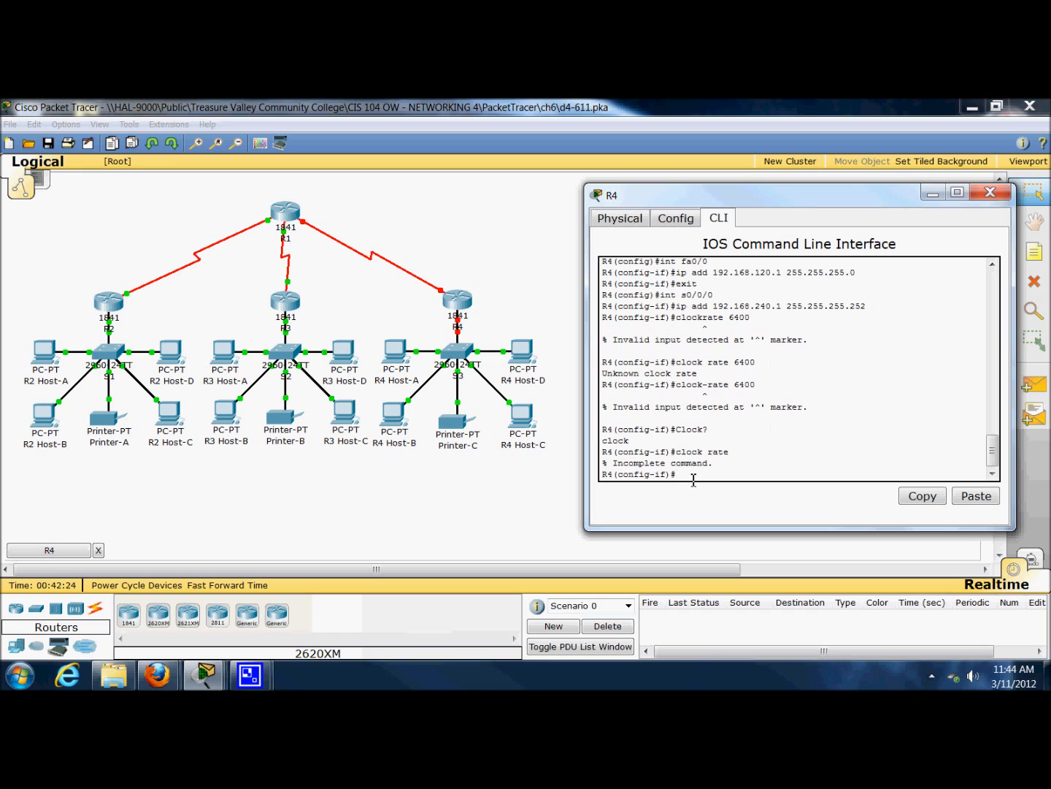
key(Up)
text(6400)
key(Return)
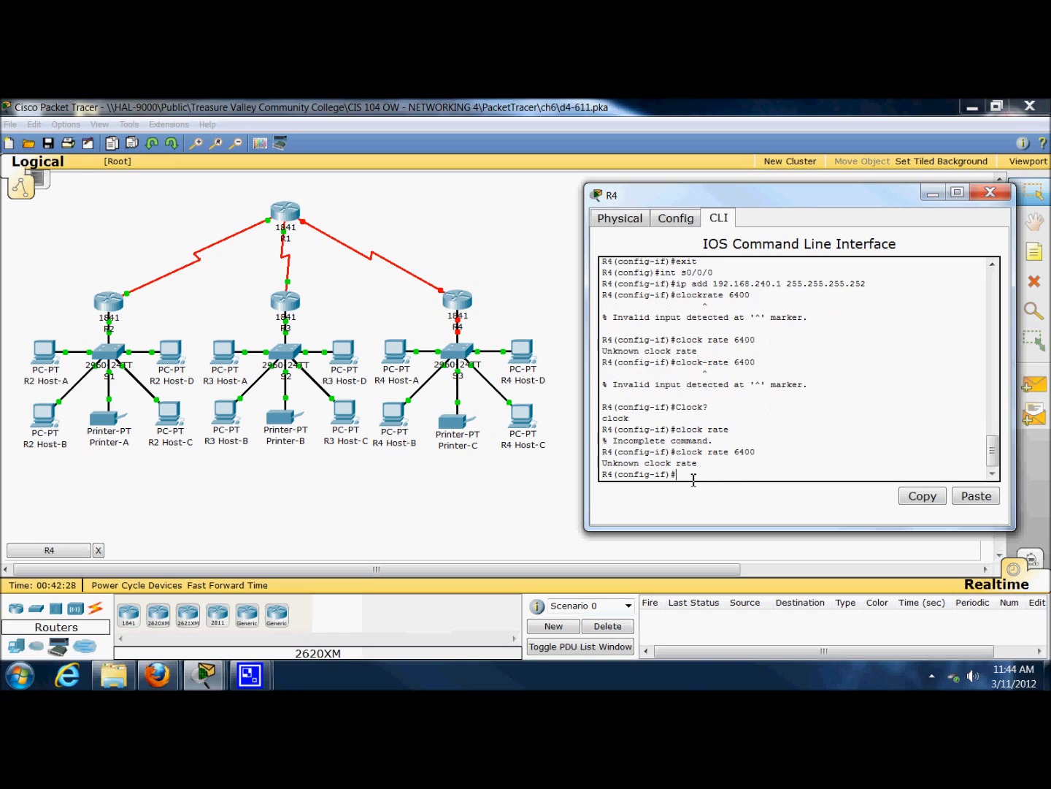
Try clock rate6400 without a space before the value, and query the help for clock rate
key(Up)
key(Left)
key(Left)
key(Left)
key(Left)
key(BackSpace)
key(Return)
key(Up)
key(BackSpace)
key(BackSpace)
key(BackSpace)
key(BackSpace)
text(?)
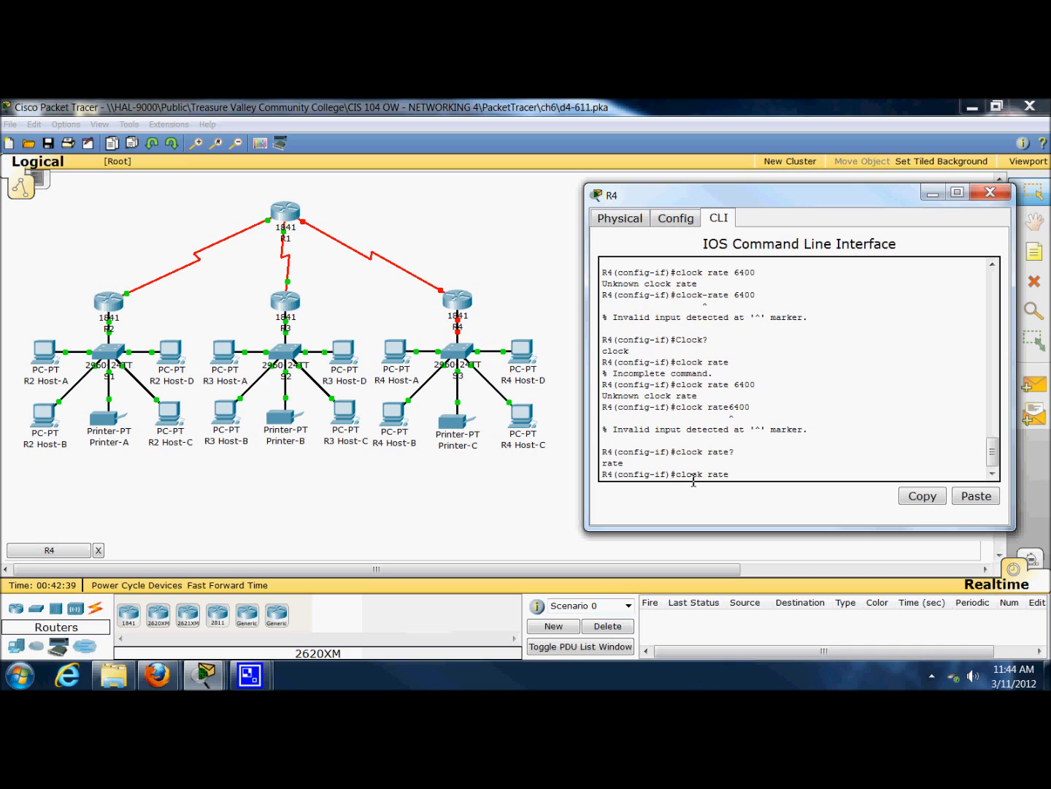
Retry clock rate 6400 on R4's serial interface, also trying the one-word clockrate command without a value
text( 6400)
key(Return)
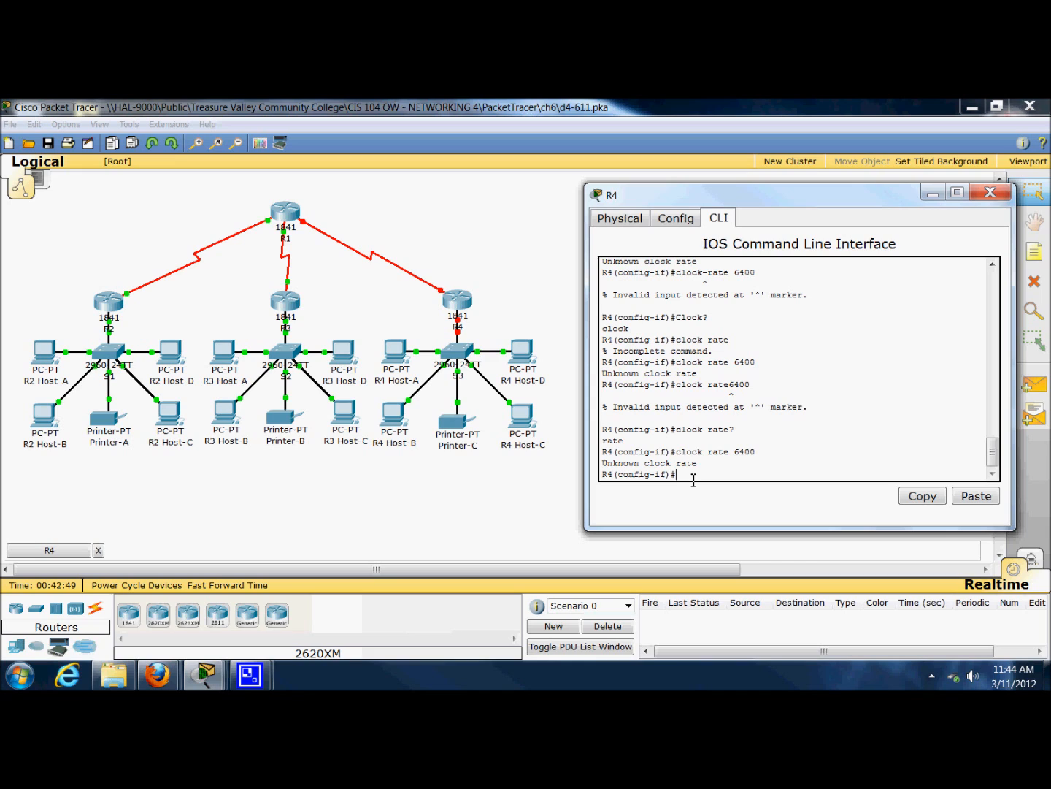
text(clockrate)
key(Return)
key(Up)
key(BackSpace)
key(BackSpace)
key(BackSpace)
key(BackSpace)
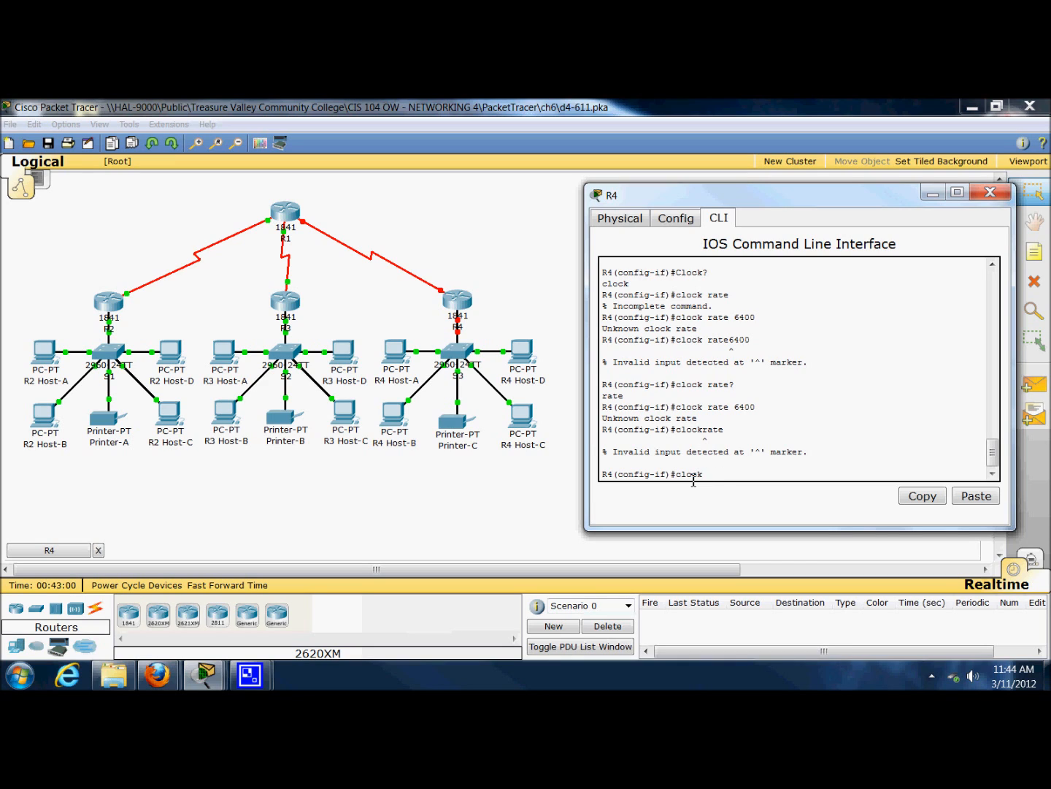
text(rate 6400)
key(Return)
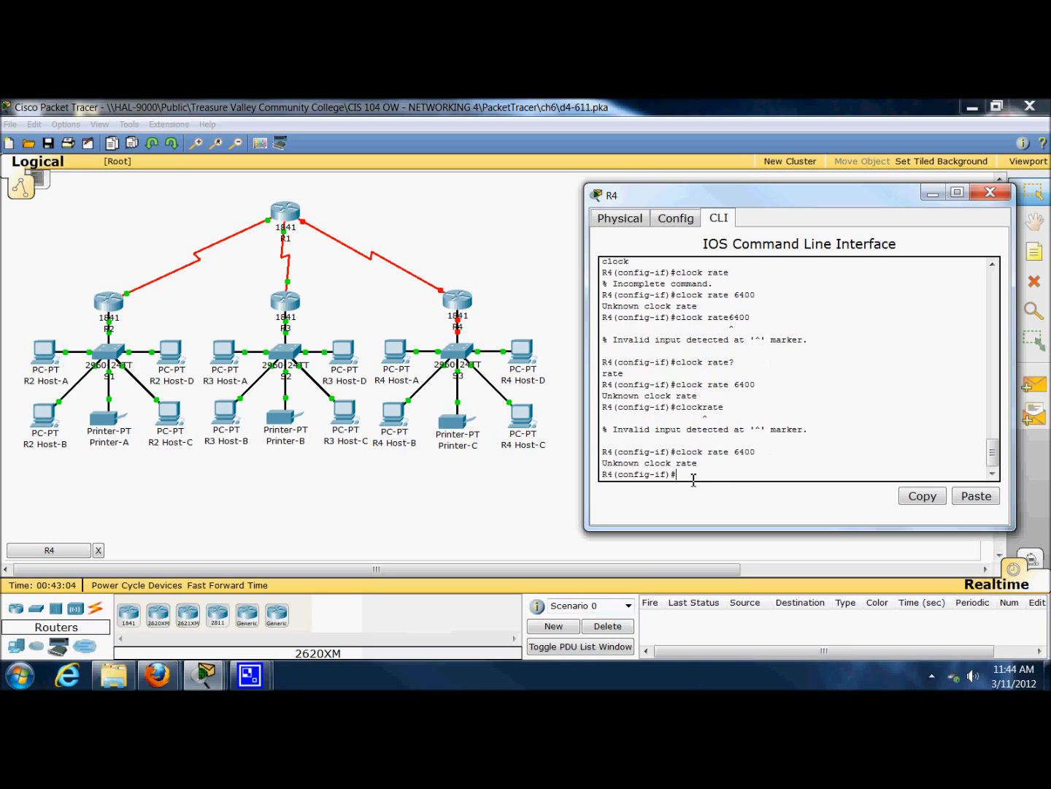
Set the clock rate of R4's s0/0/0 interface to 64000
key(Up)
text(0)
key(Return)
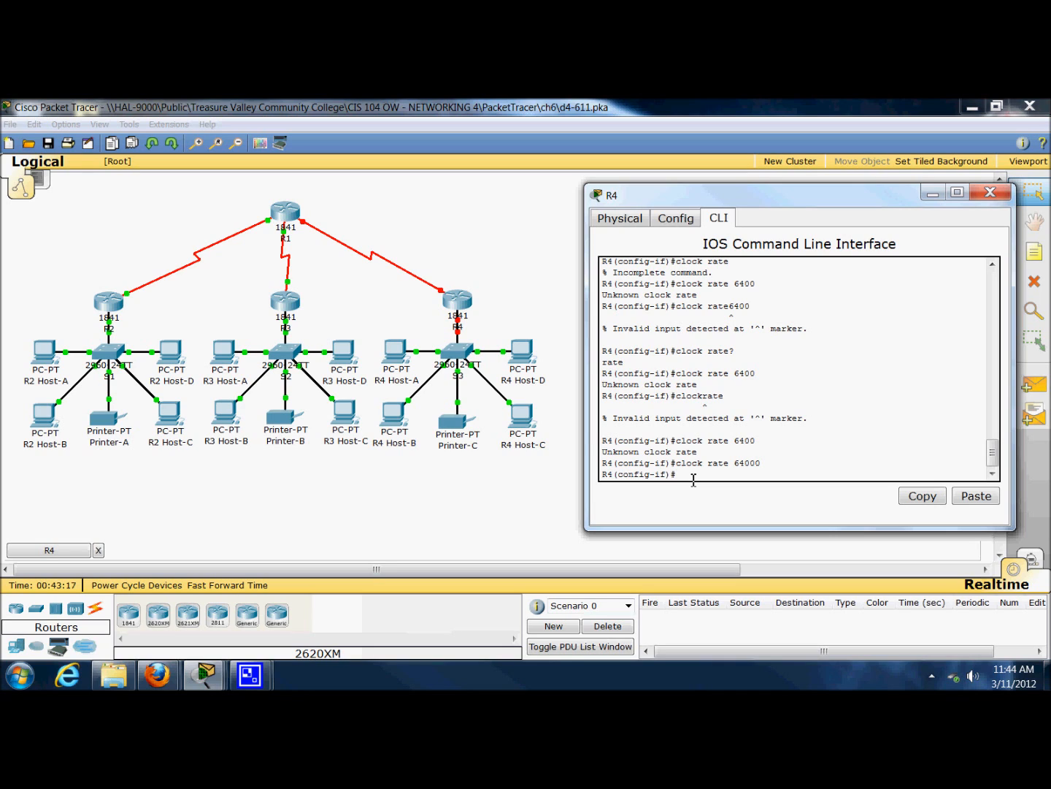
Save R4's configuration with do wr from interface configuration mode
text(do sun)
key(Return)
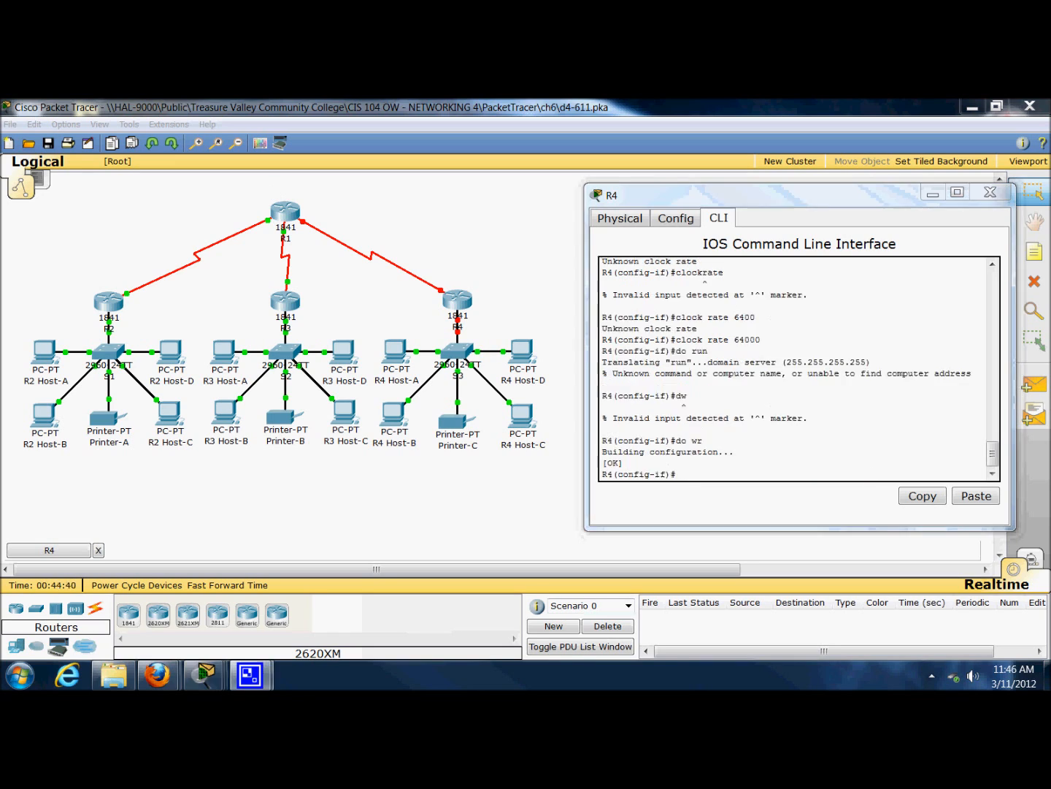
click(394, 355)
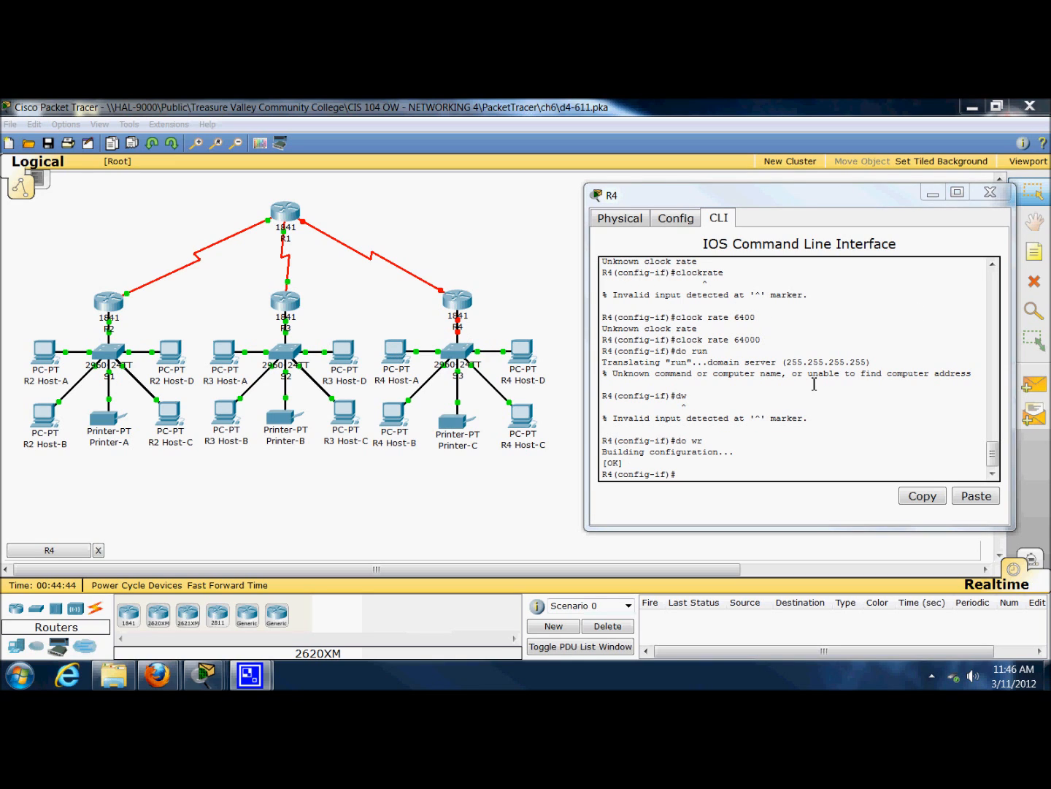
Enable R4's s0/0/0 interface with the no shut command
click(707, 476)
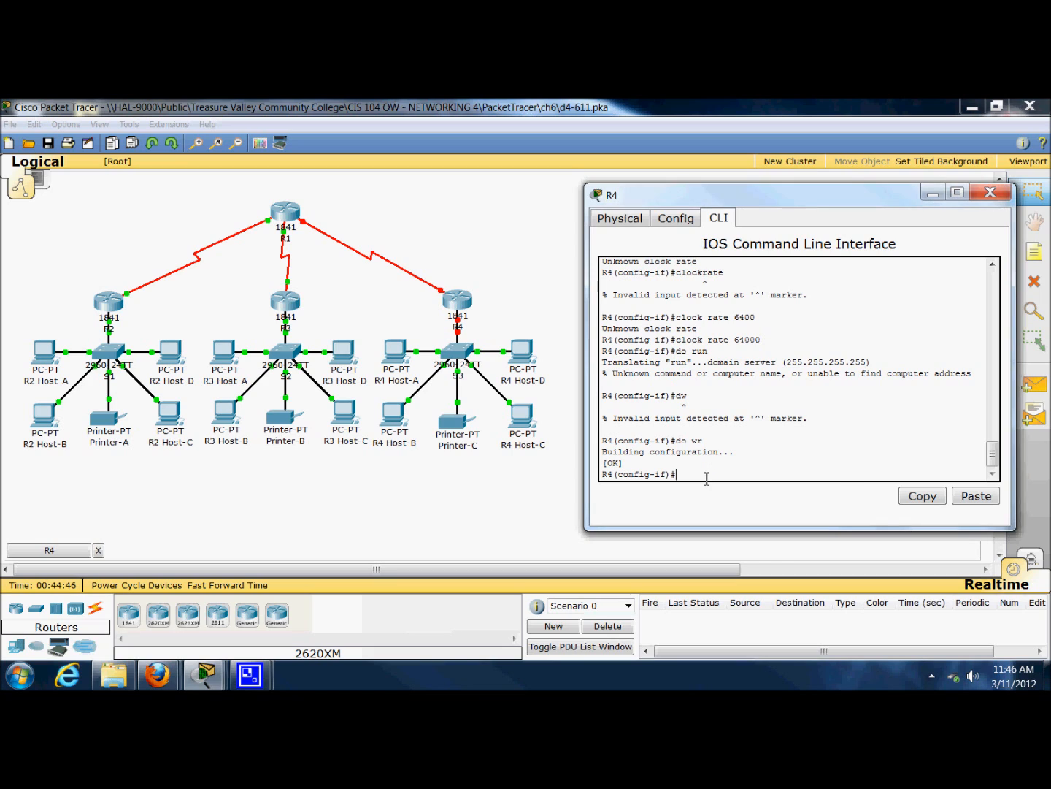
text(no shut)
key(Return)
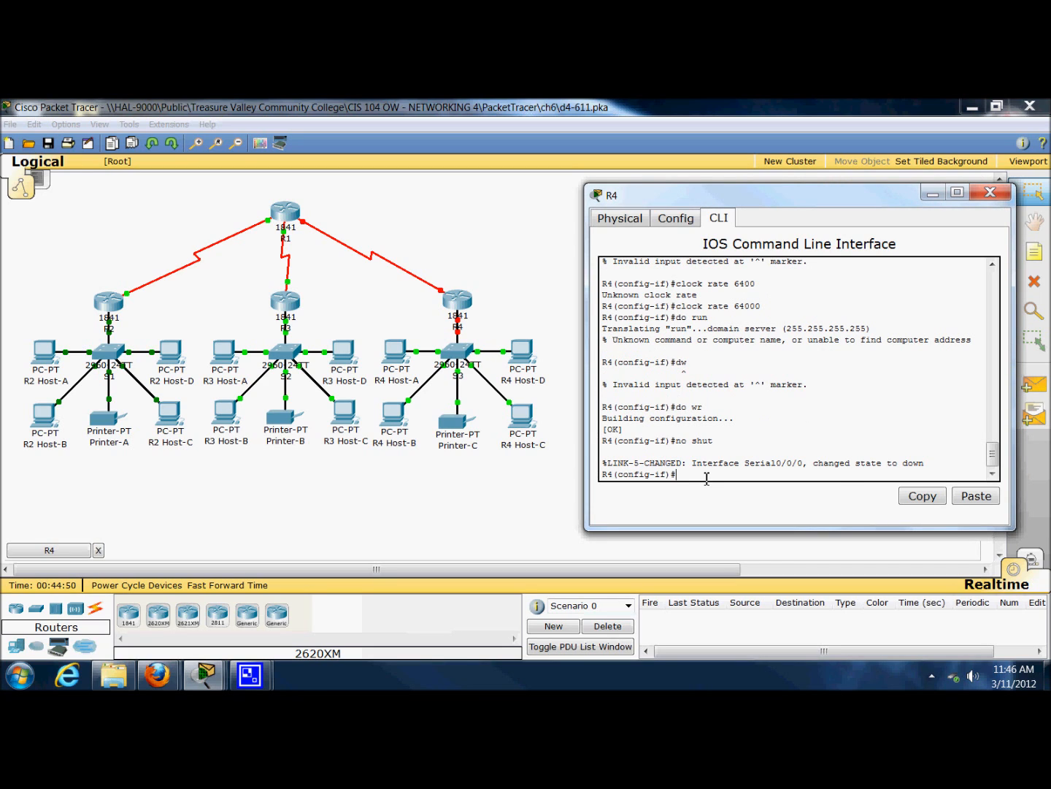
text(no shut)
key(Return)
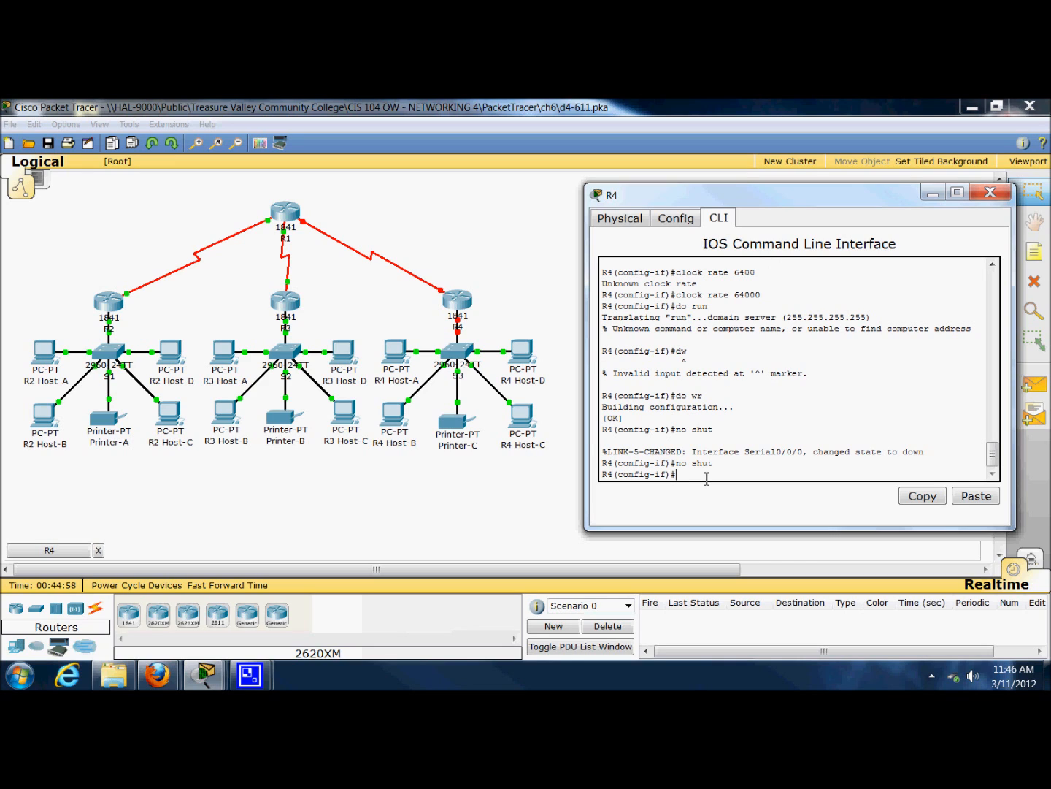
Enter RIP router configuration on R4 and set the protocol to version 2
text(r)
key(BackSpace)
text(router rip)
key(Return)
text(ver)
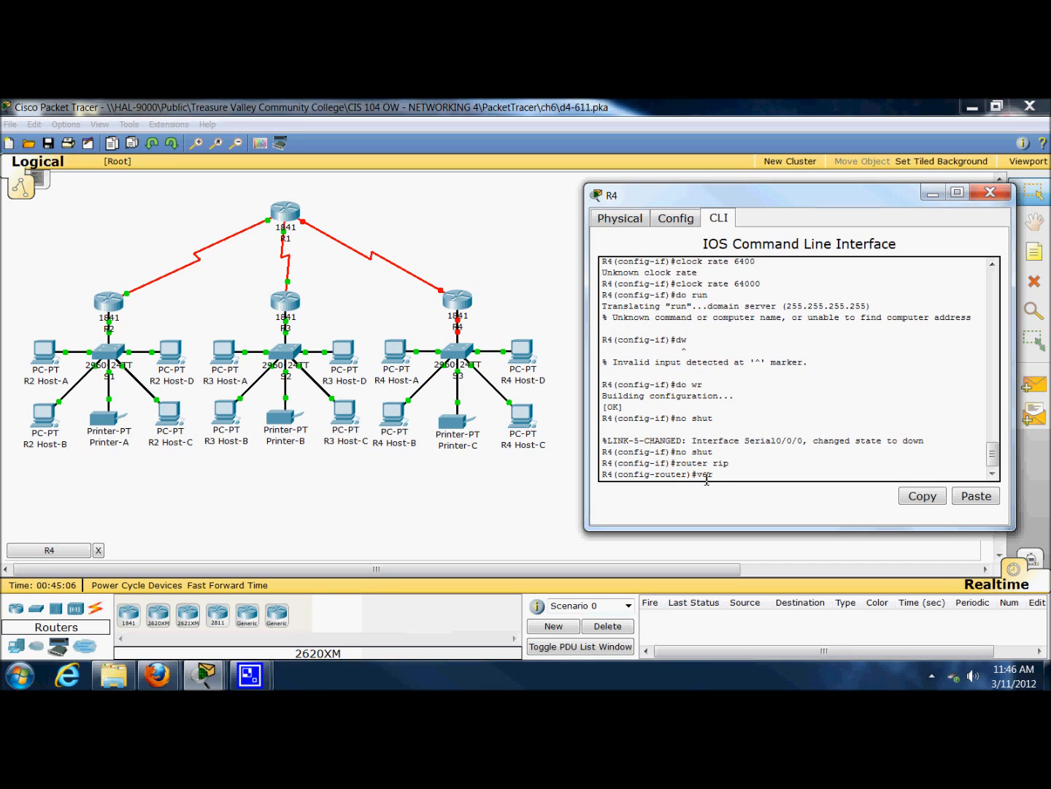
text(sion 2)
key(Return)
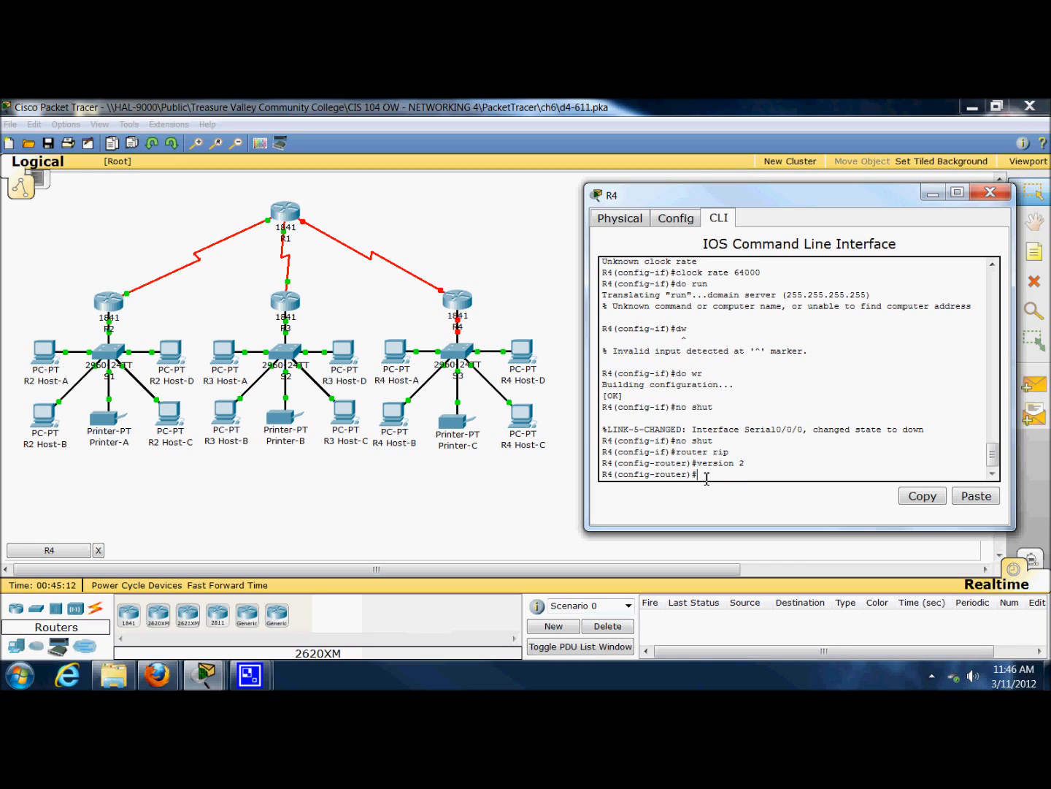
Add networks 192.168.140.1 and 192.168.120.1 to R4's RIP configuration
text(network 192.168.140.1)
key(Return)
text(network 192.168.14)
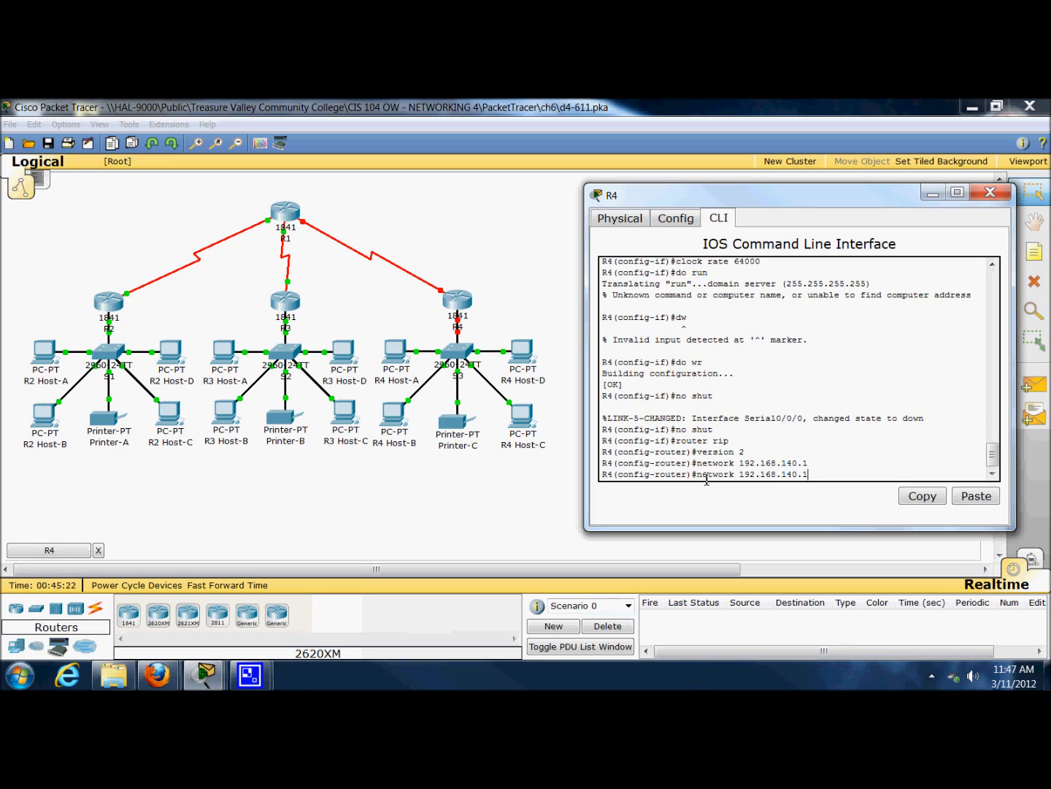
key(BackSpace)
key(BackSpace)
text(120.)
key(Return)
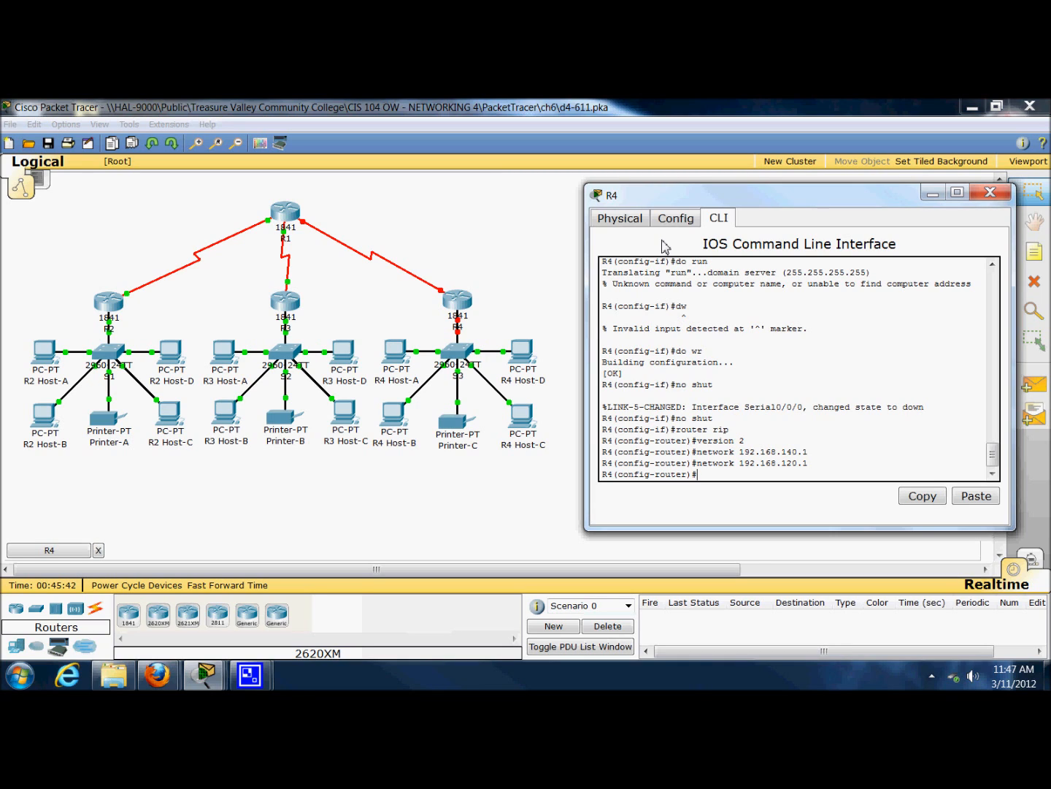
Save R4's configuration with do wr and leave configuration mode for the privileged prompt
text(do wr)
key(Return)
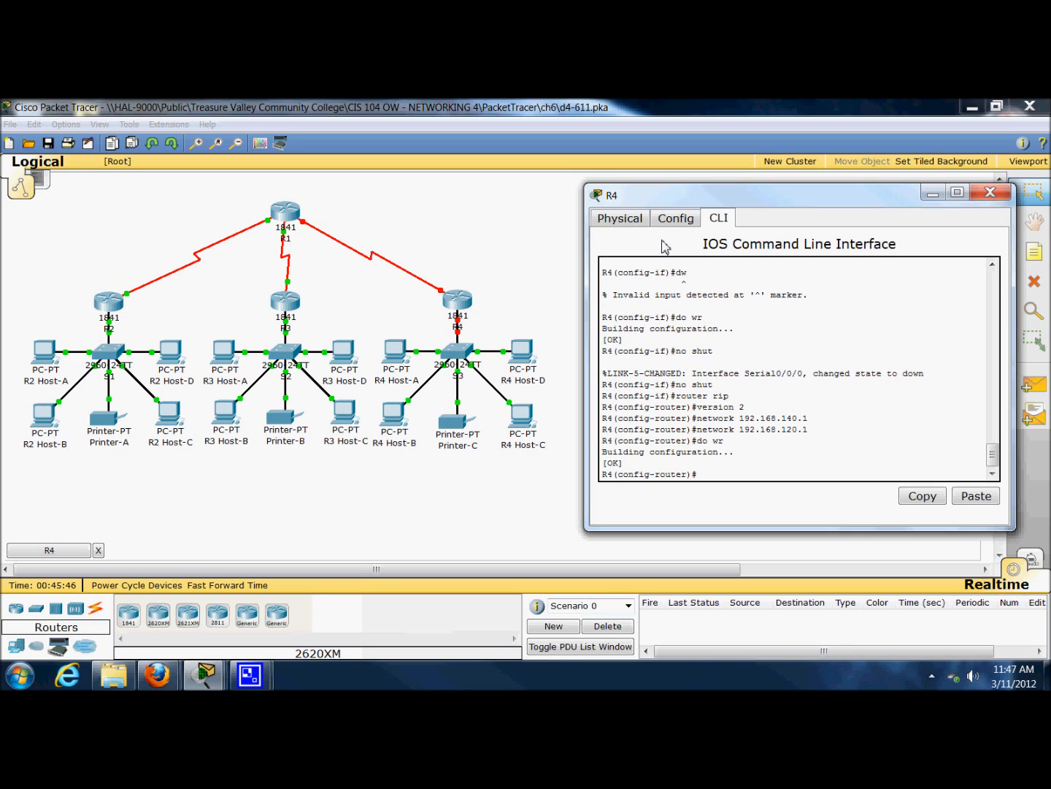
text(exit)
key(Return)
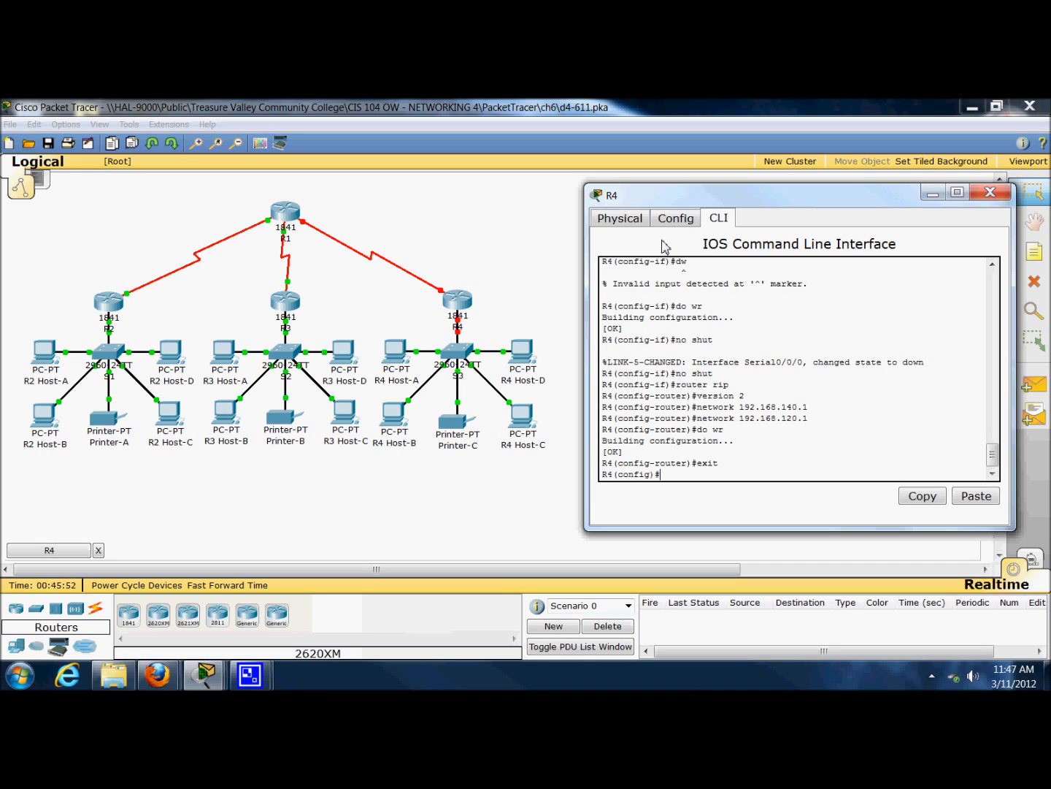
key(ctrl+z)
key(Return)
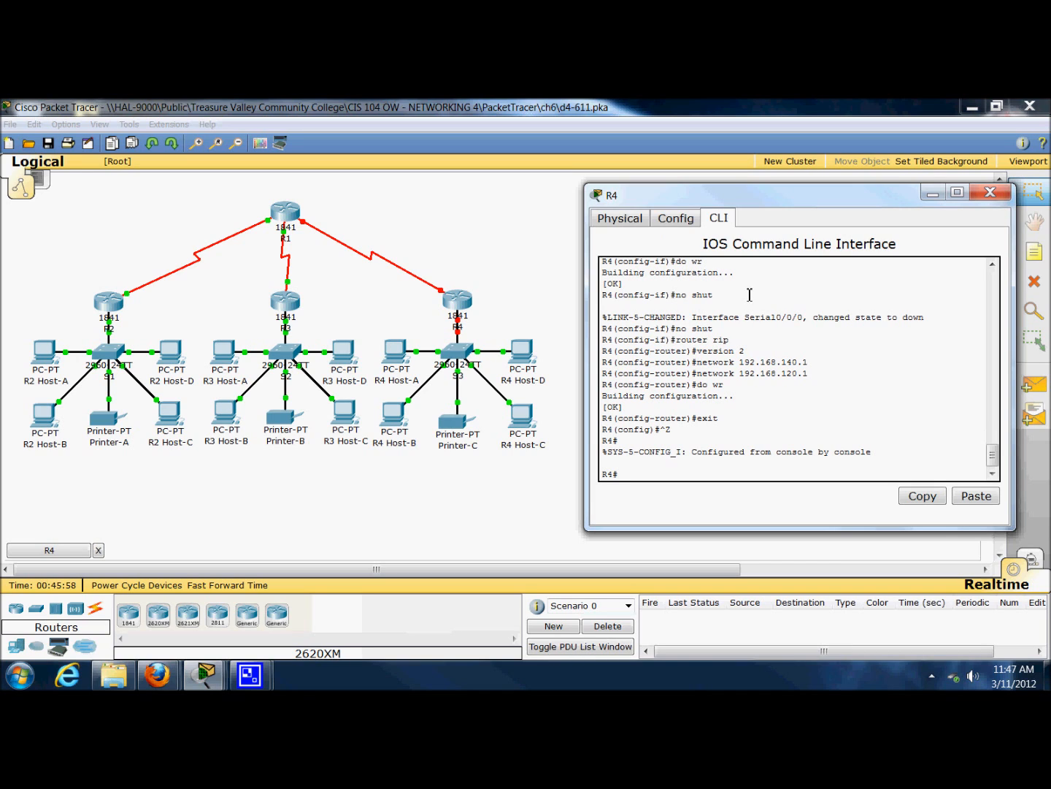
Check R4's link lights in the topology, and review its interface status with show int
click(990, 192)
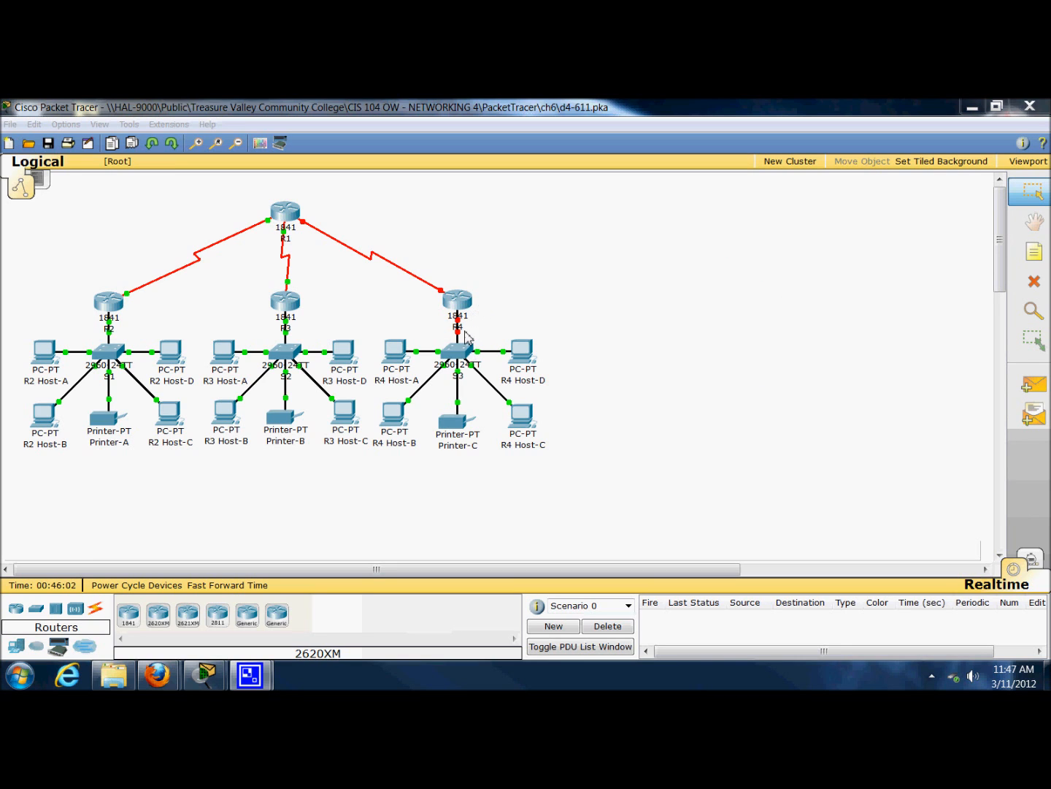
click(455, 307)
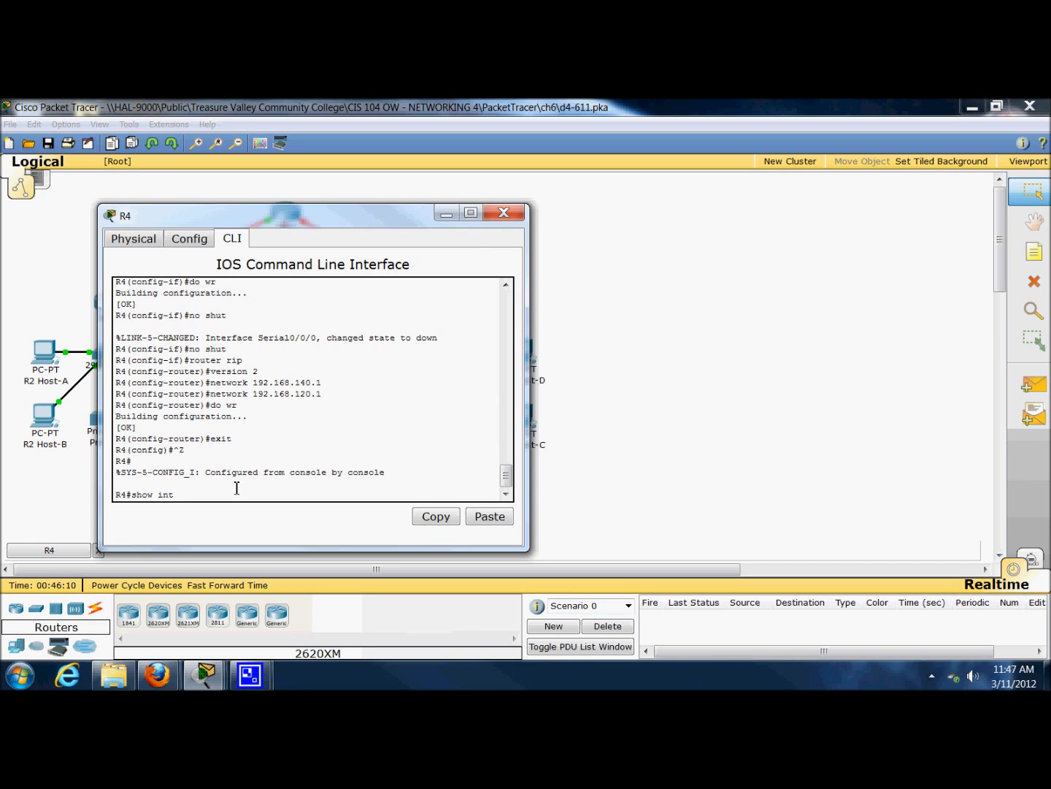
key(Return)
key(space)
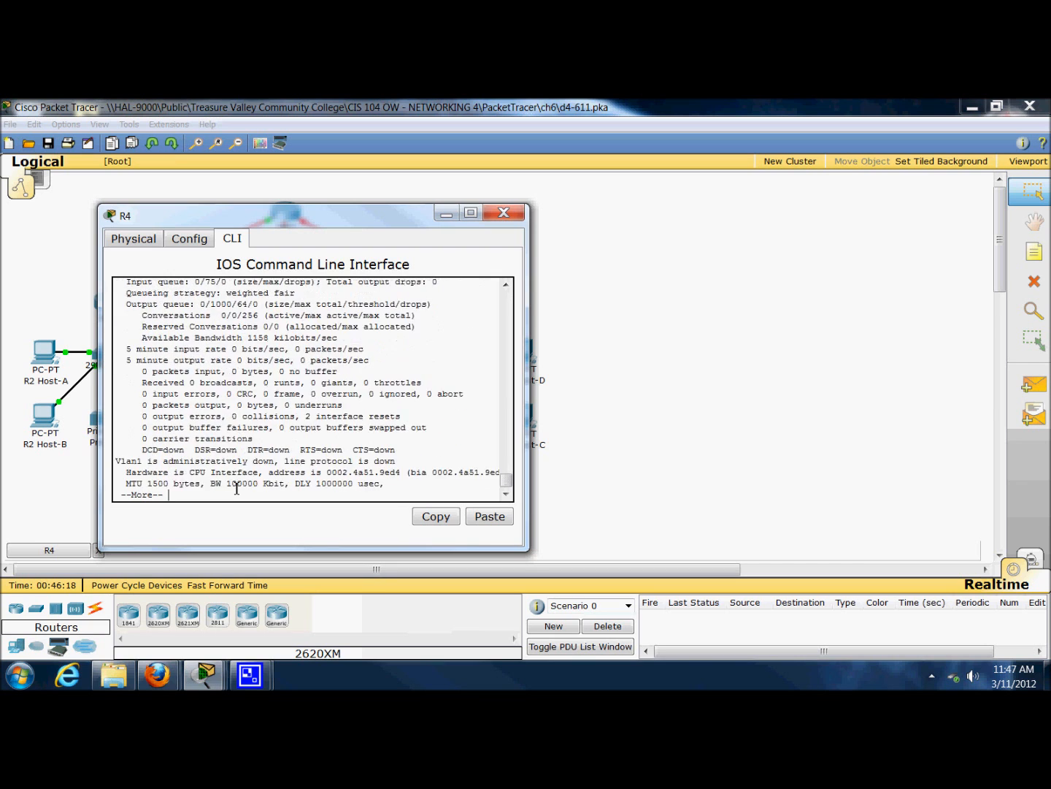
key(Return)
key(Return)
key(Return)
key(Return)
key(Return)
key(Return)
key(Return)
key(Return)
key(Return)
key(Return)
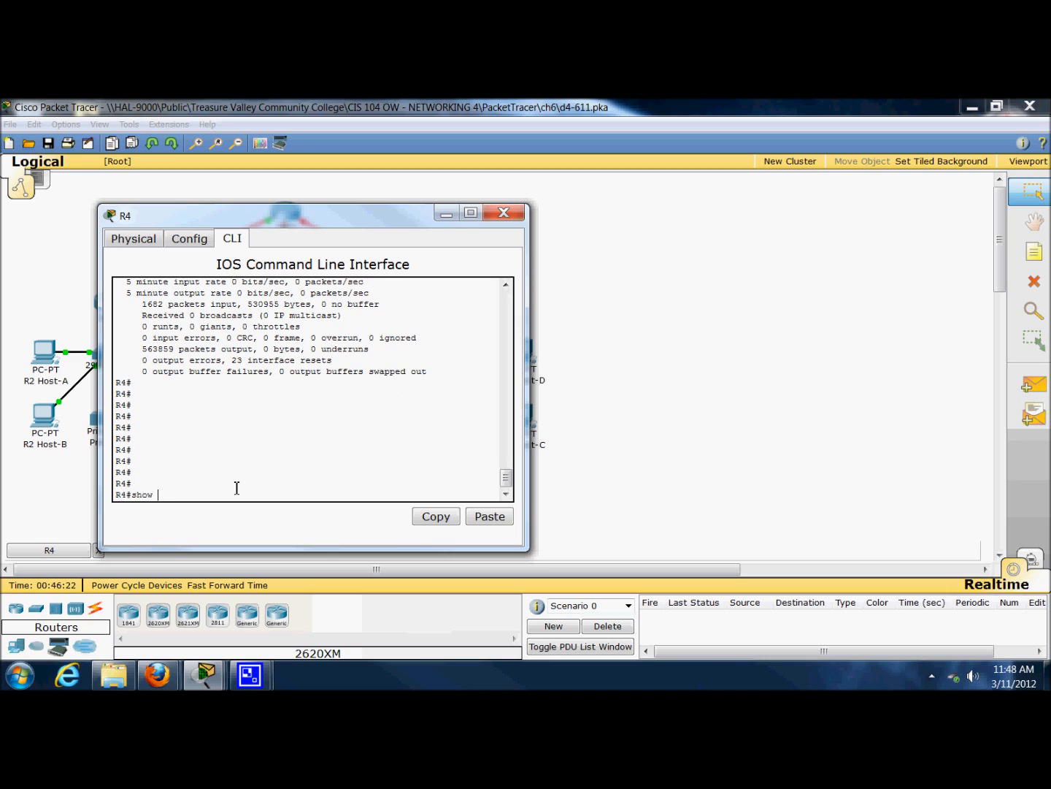
Display R4's running configuration with show run and inspect the FastEthernet0/0 settings
text(show ru)
key(Return)
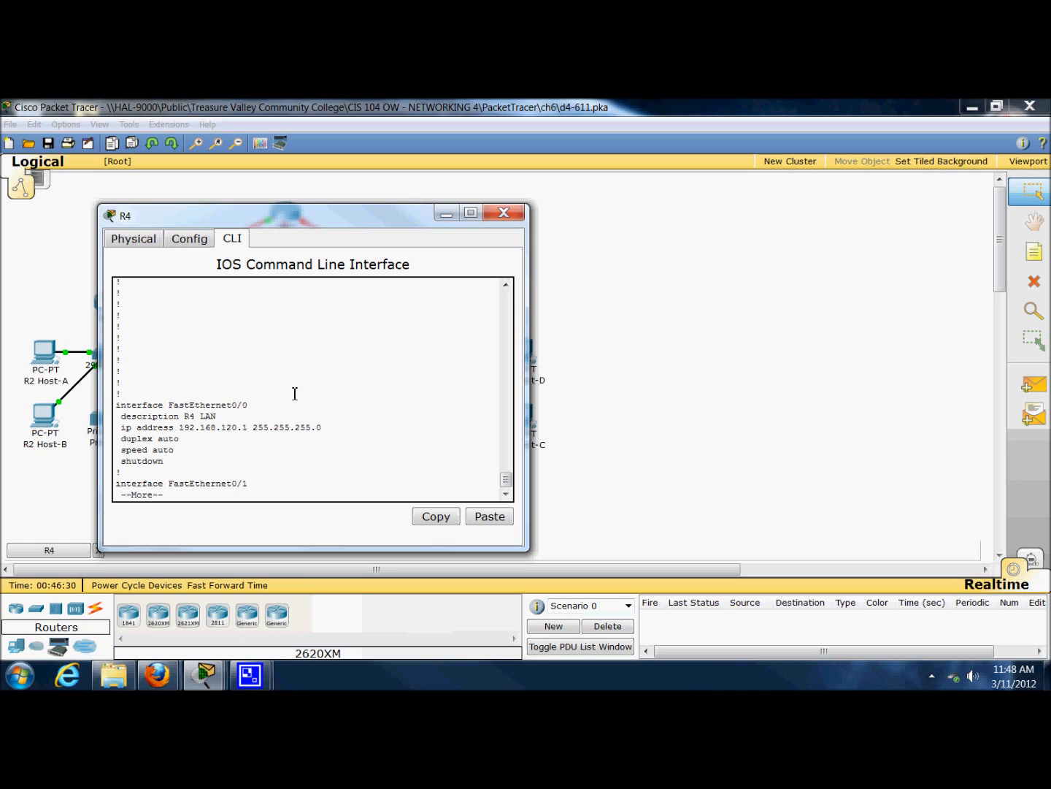
key(q)
Enter R4's global configuration mode and enable interface fa0/0 with no shut
text(int)
key(BackSpace)
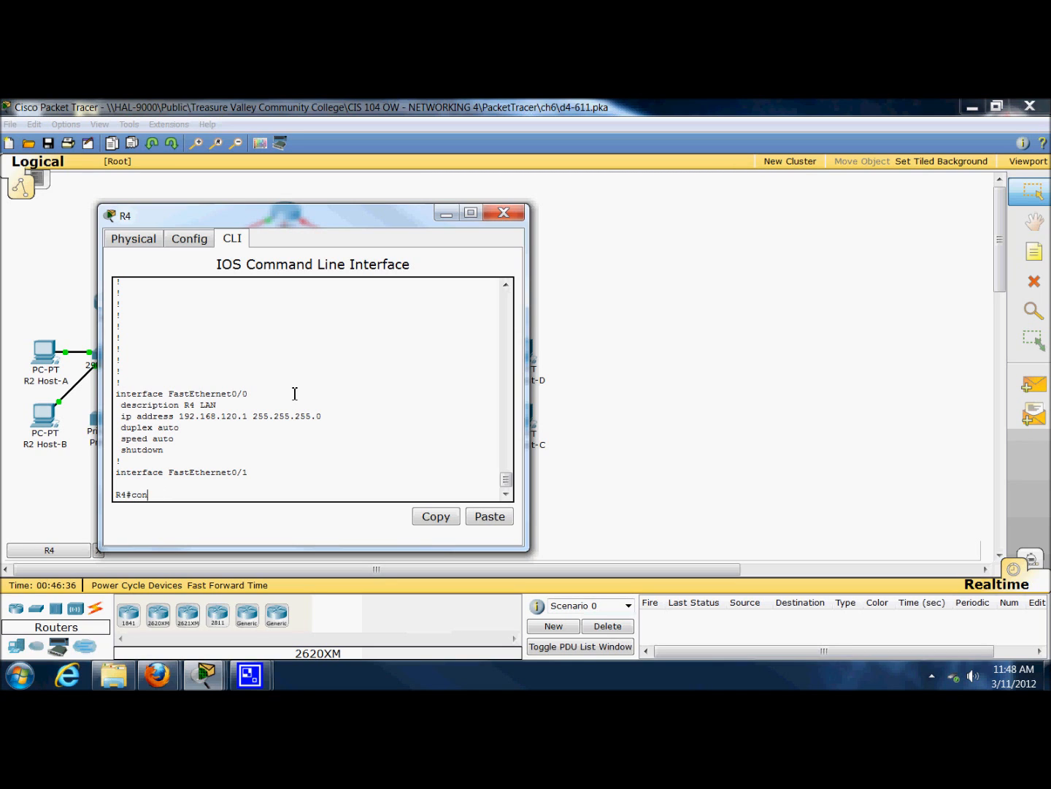
text(t)
key(Return)
text(int fa0/)
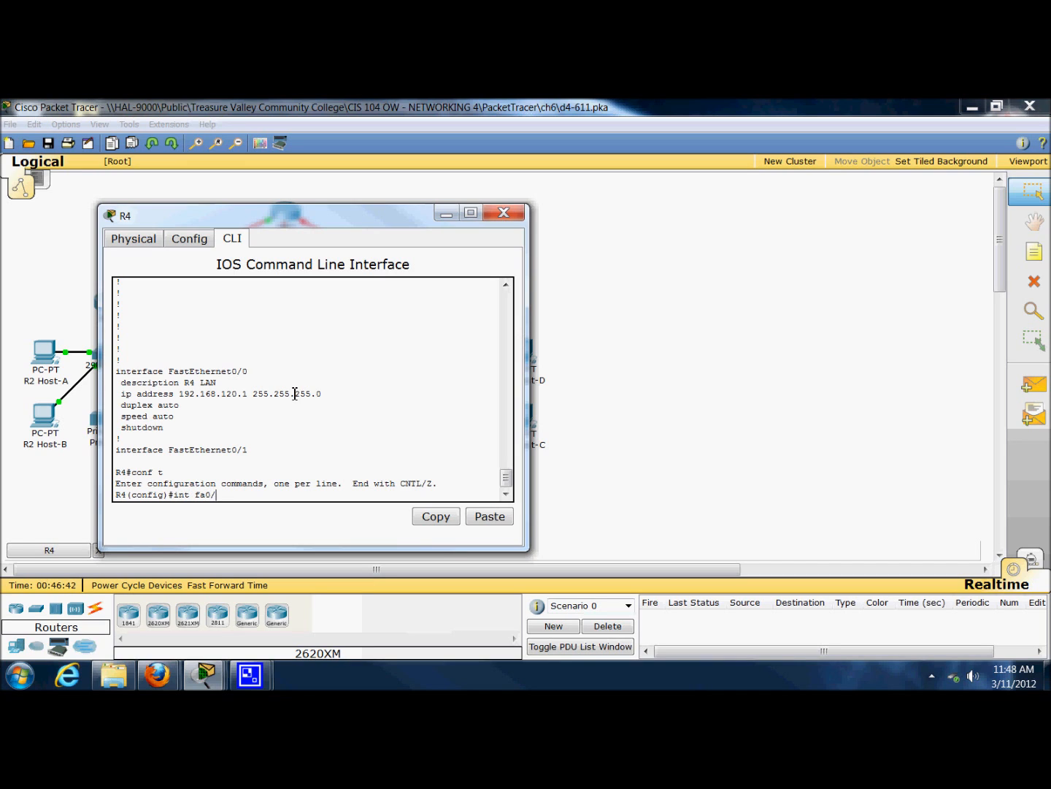
text(0)
key(Return)
text(no)
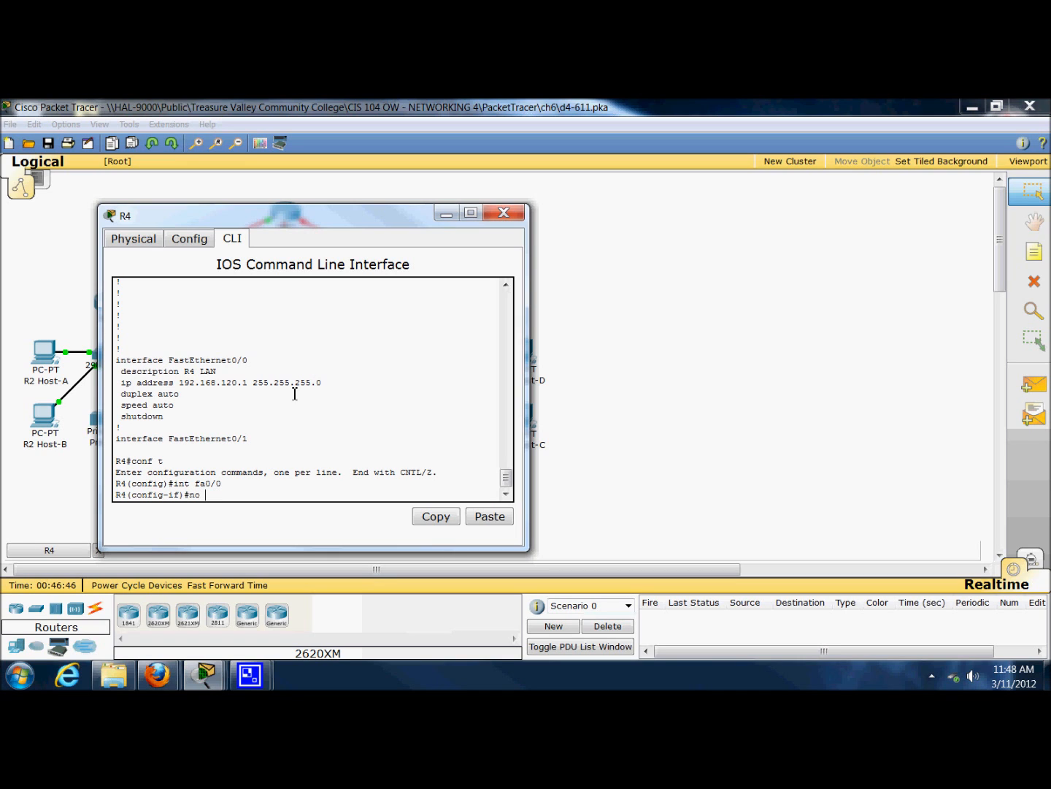
text( shut)
key(Return)
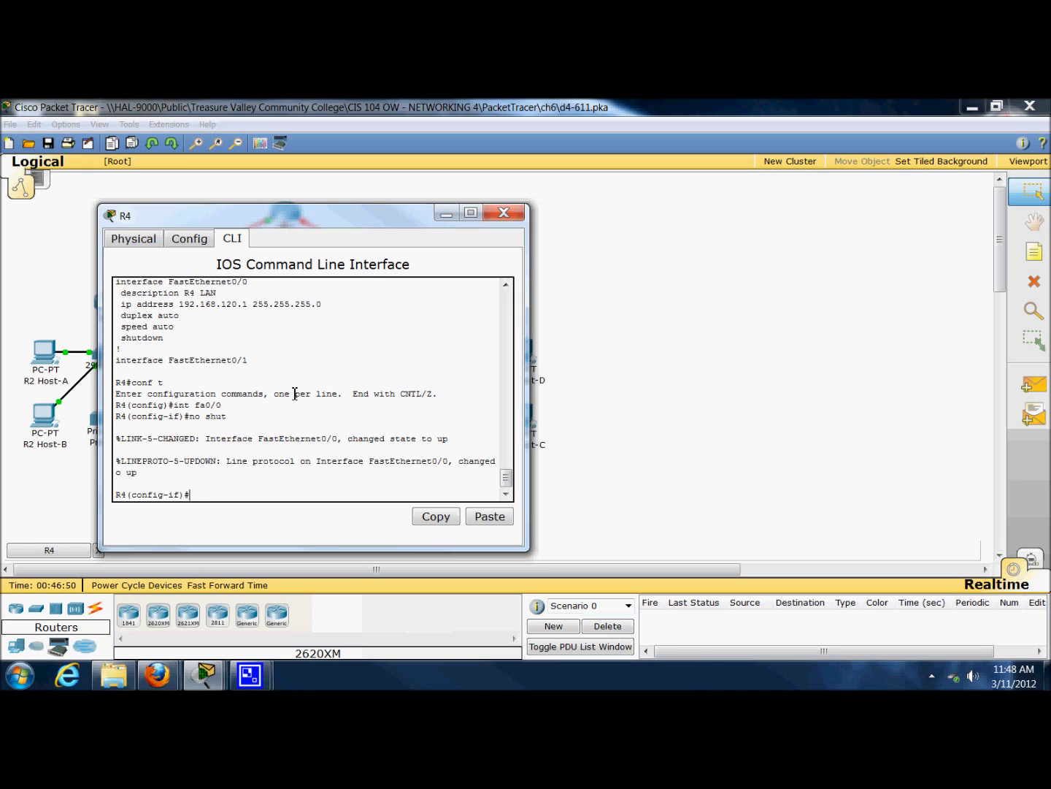
Save R4's configuration with do wr and exit interface configuration mode
key(Return)
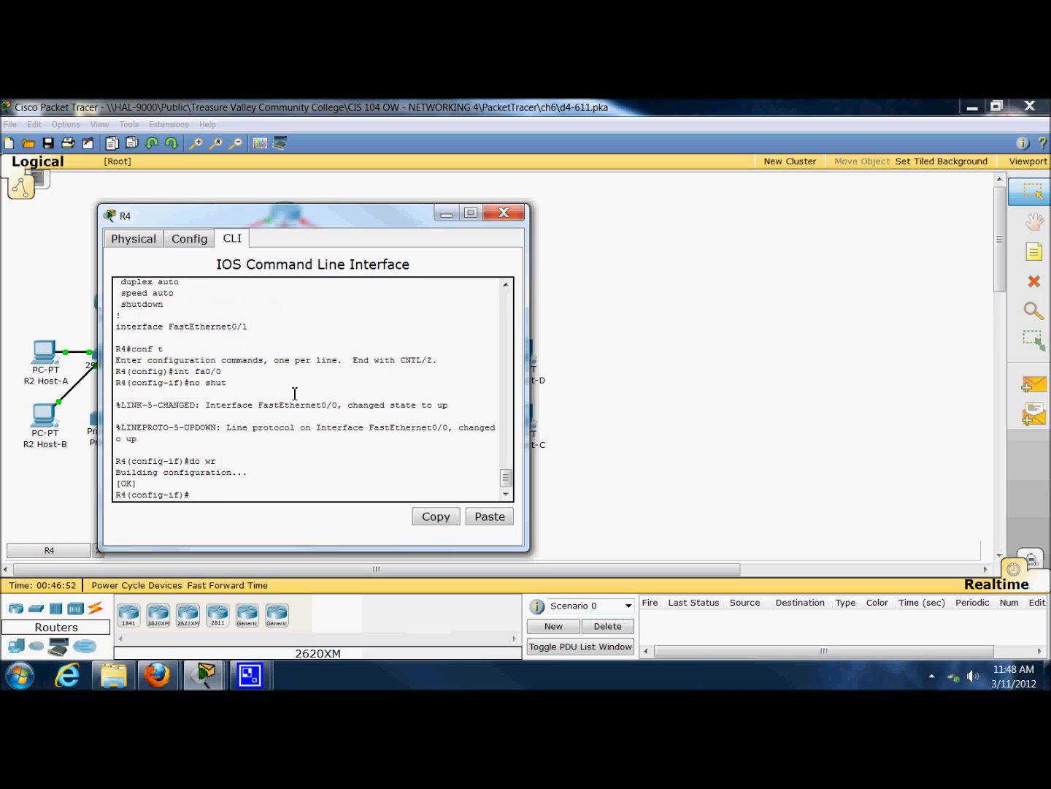
text(exit)
key(Return)
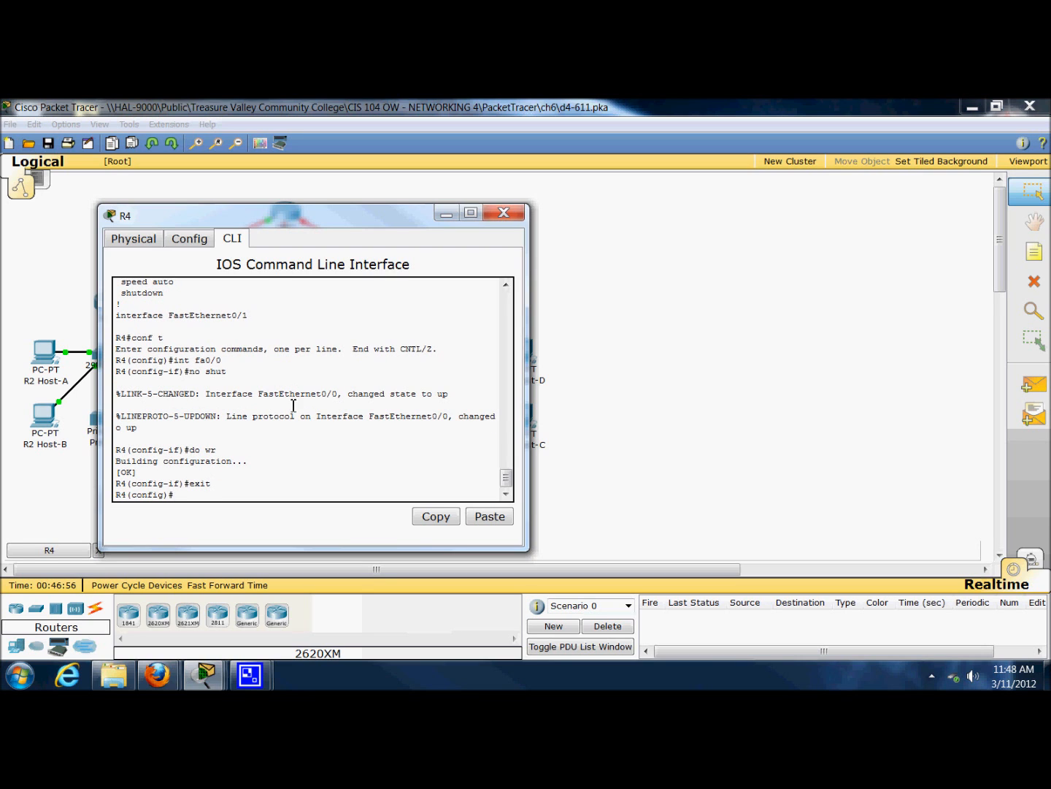
Check R4's link lights in the topology, and return its command line to the privileged prompt
click(446, 212)
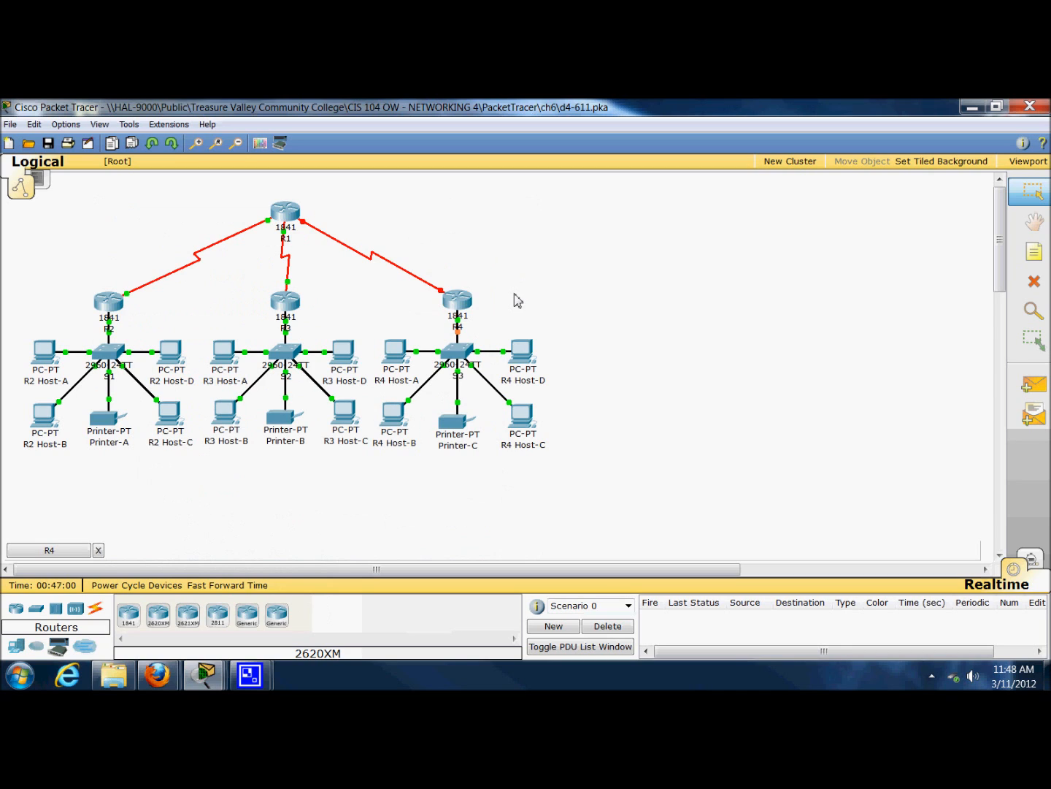
click(461, 305)
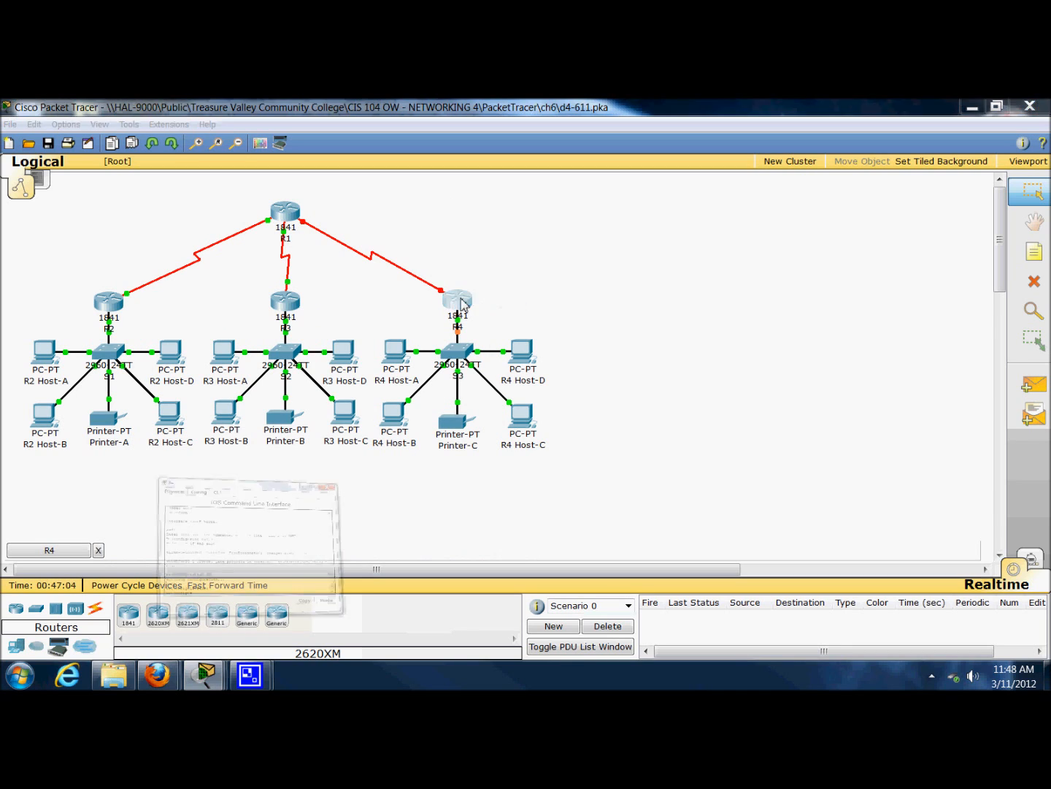
click(185, 499)
text(e)
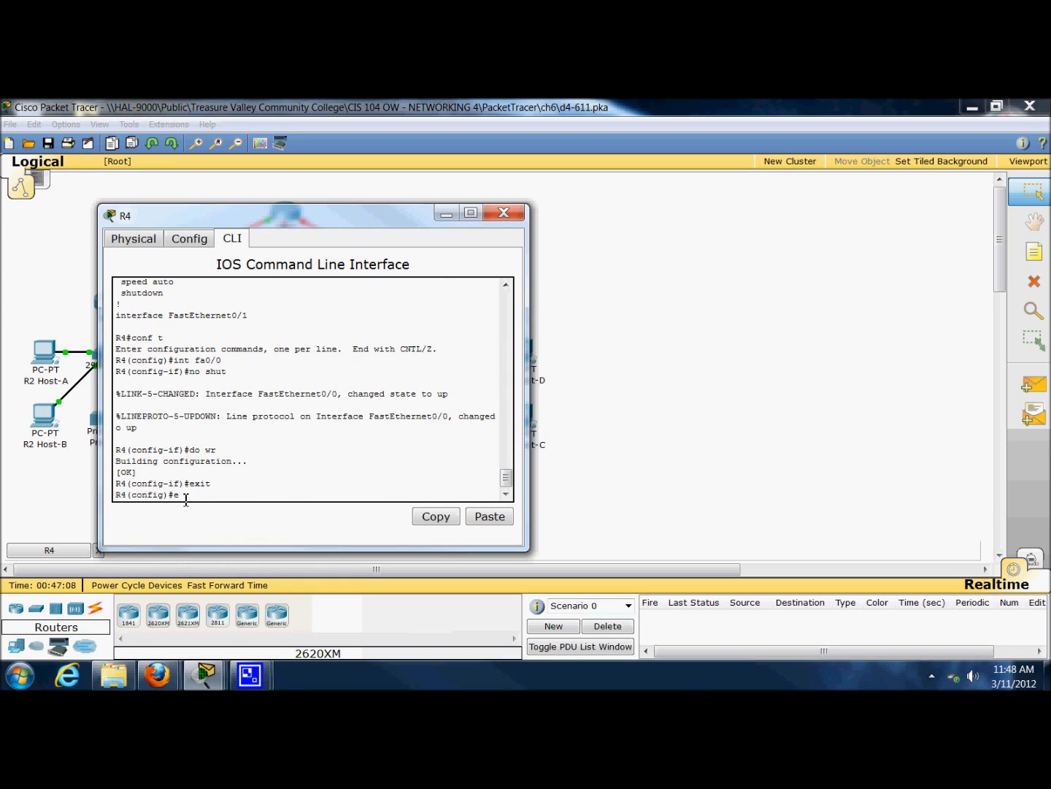
text(xit)
key(Return)
Page through R4's running configuration with show run, review the interface addresses and RIP networks, and close R4's window
text(show)
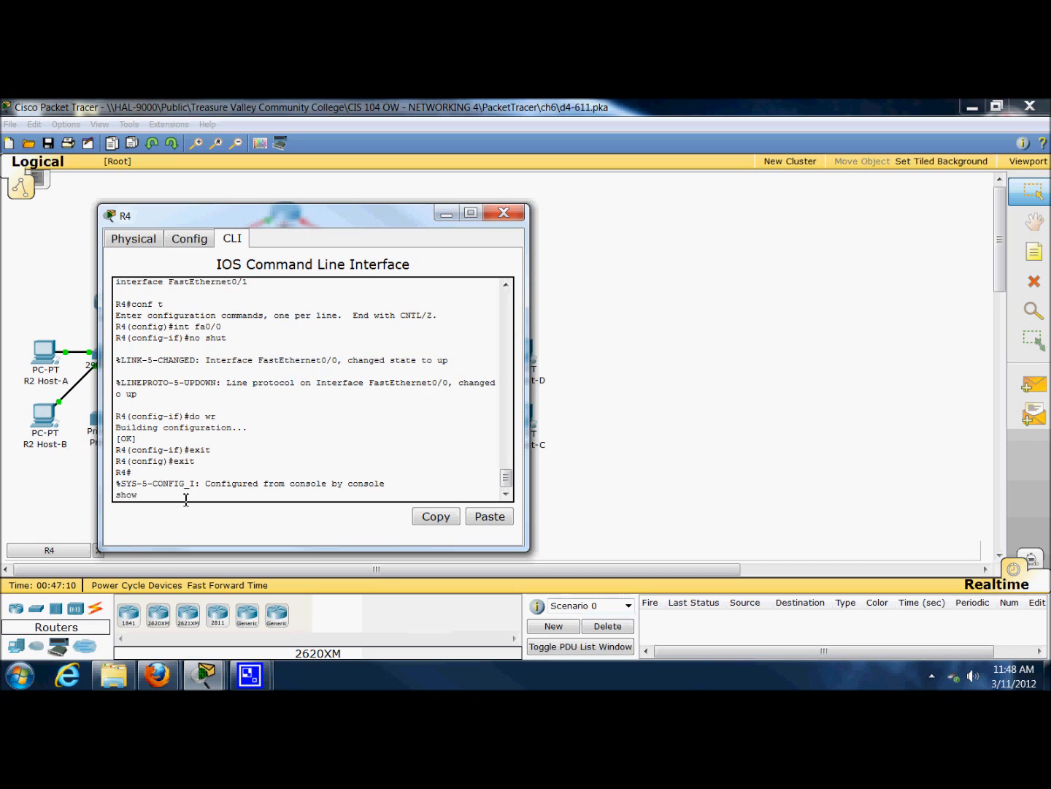
text( run)
key(Return)
key(Return)
key(Return)
key(Return)
key(Return)
key(Return)
key(Return)
key(Return)
key(Return)
key(Return)
key(Return)
key(Return)
key(Return)
key(Return)
key(Return)
key(Return)
key(Return)
key(Return)
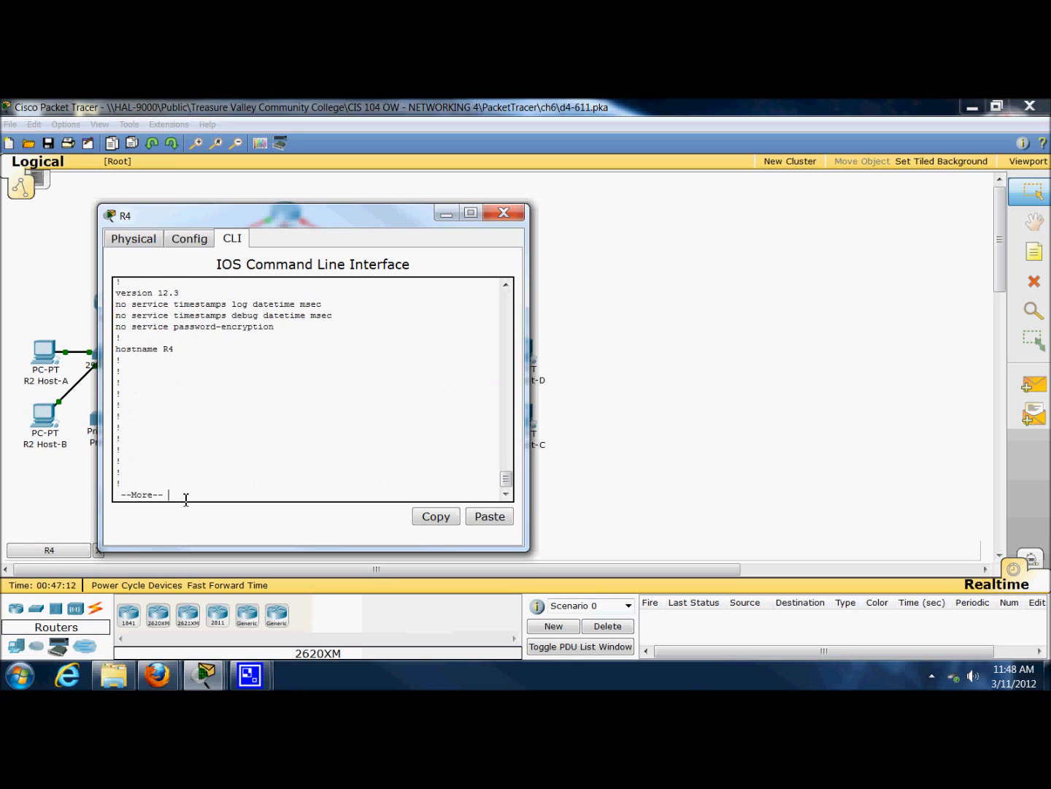
key(Return)
key(Return)
key(Return)
key(Return)
key(Return)
key(Return)
key(Return)
key(Return)
key(Return)
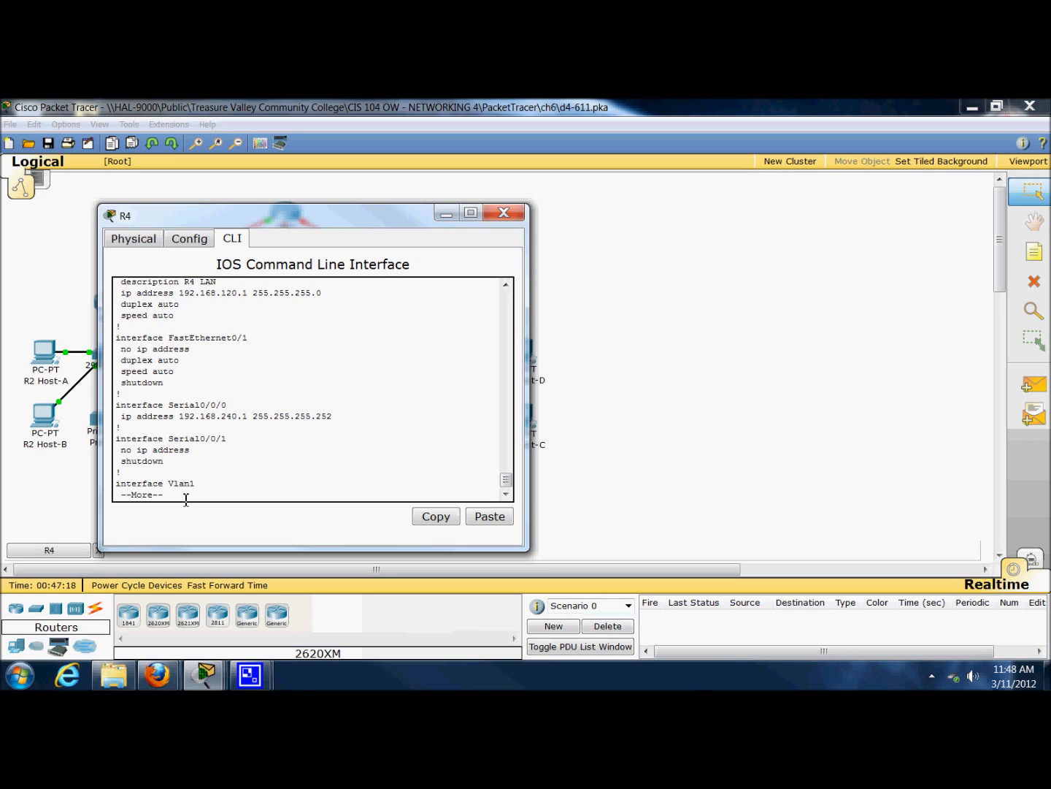
key(Return)
key(Return)
key(Return)
key(Return)
key(Return)
key(Return)
key(Return)
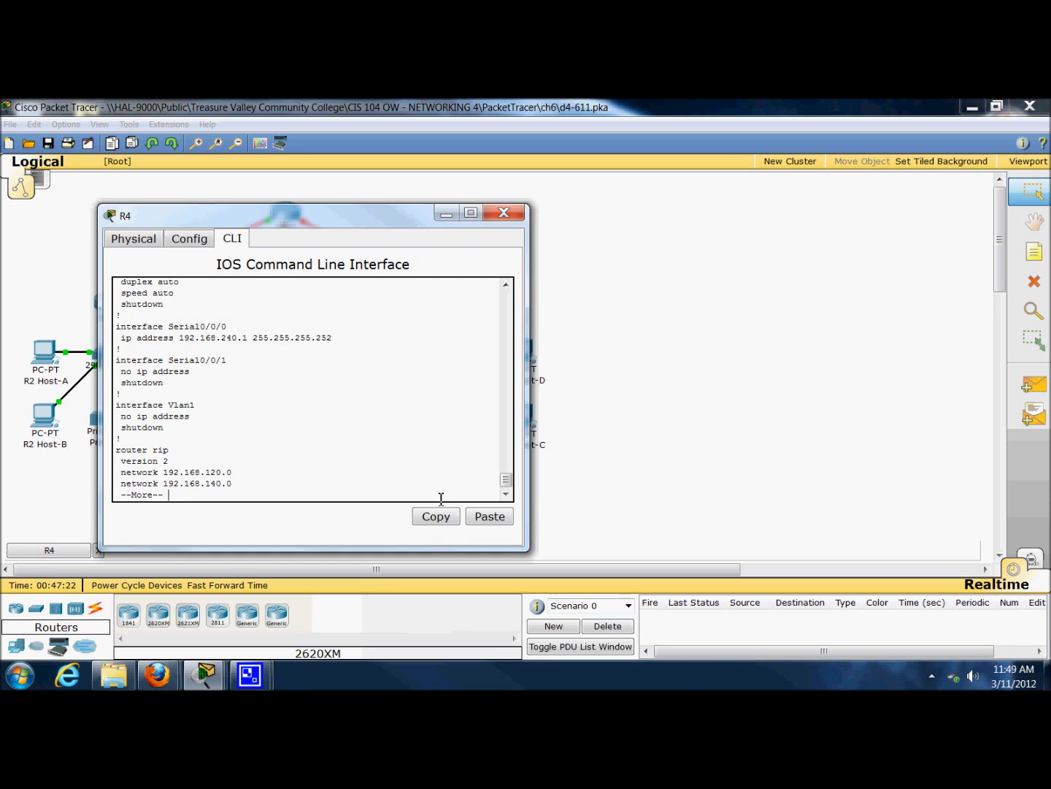
mouse_move(507, 481)
mouse_down()
mouse_move(506, 438)
mouse_move(509, 476)
mouse_up()
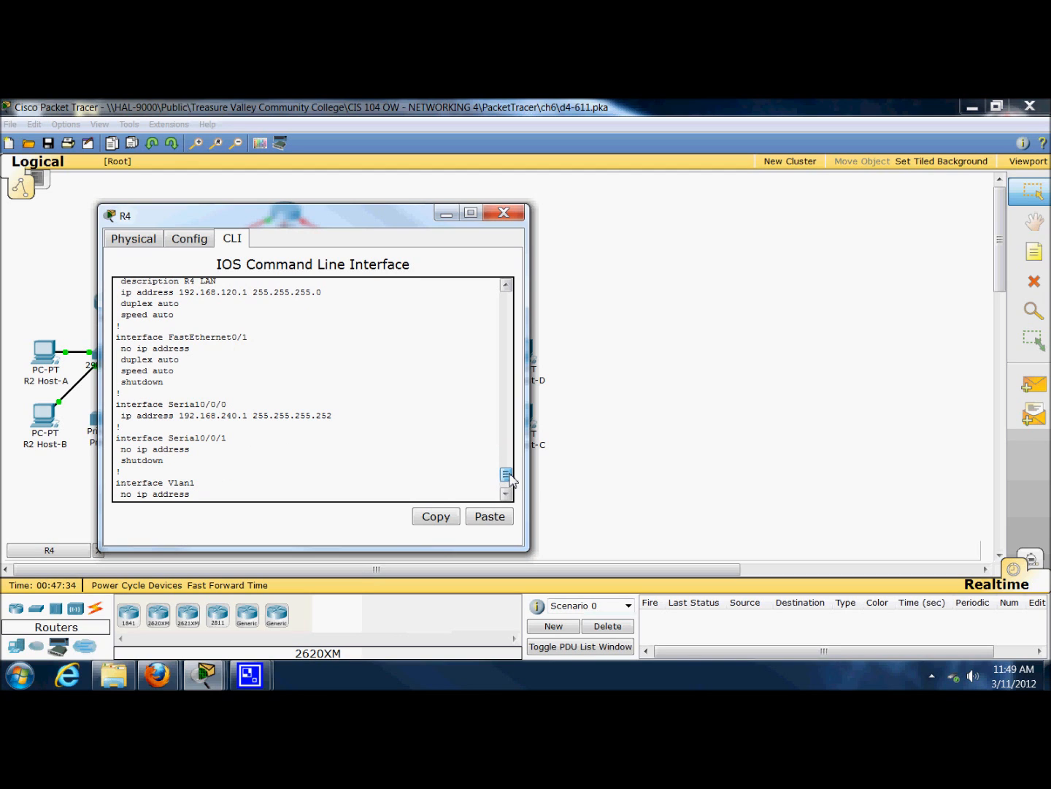
drag(509, 479, 509, 482)
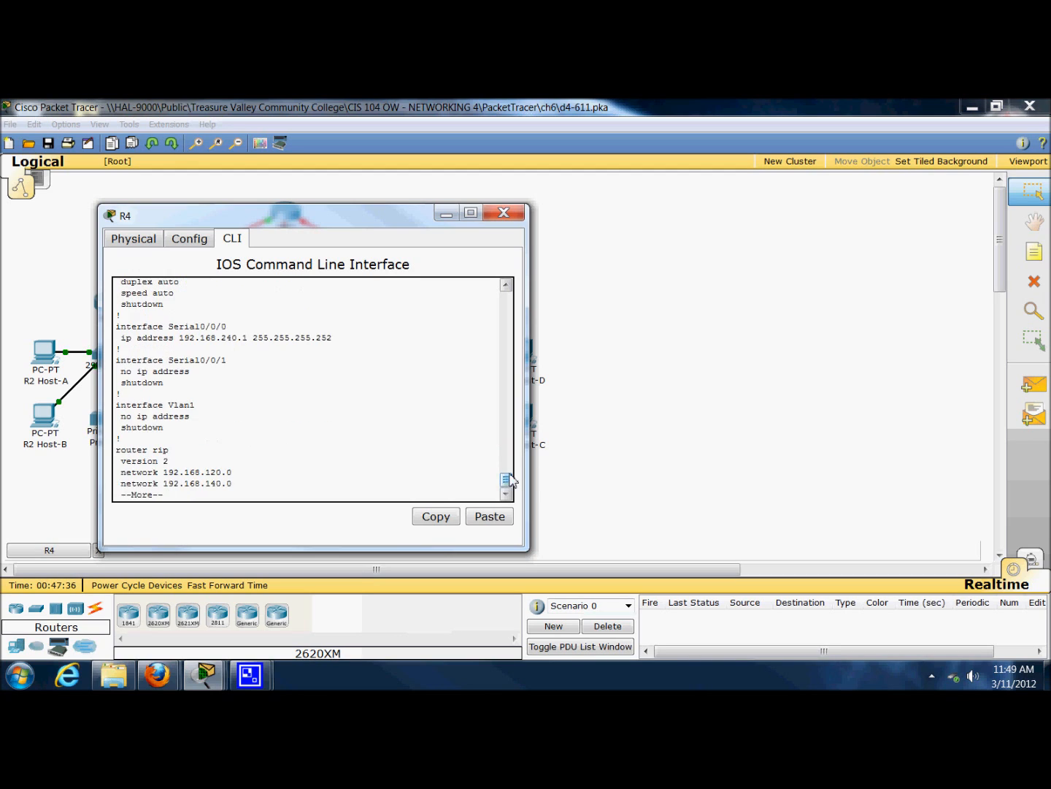
click(503, 213)
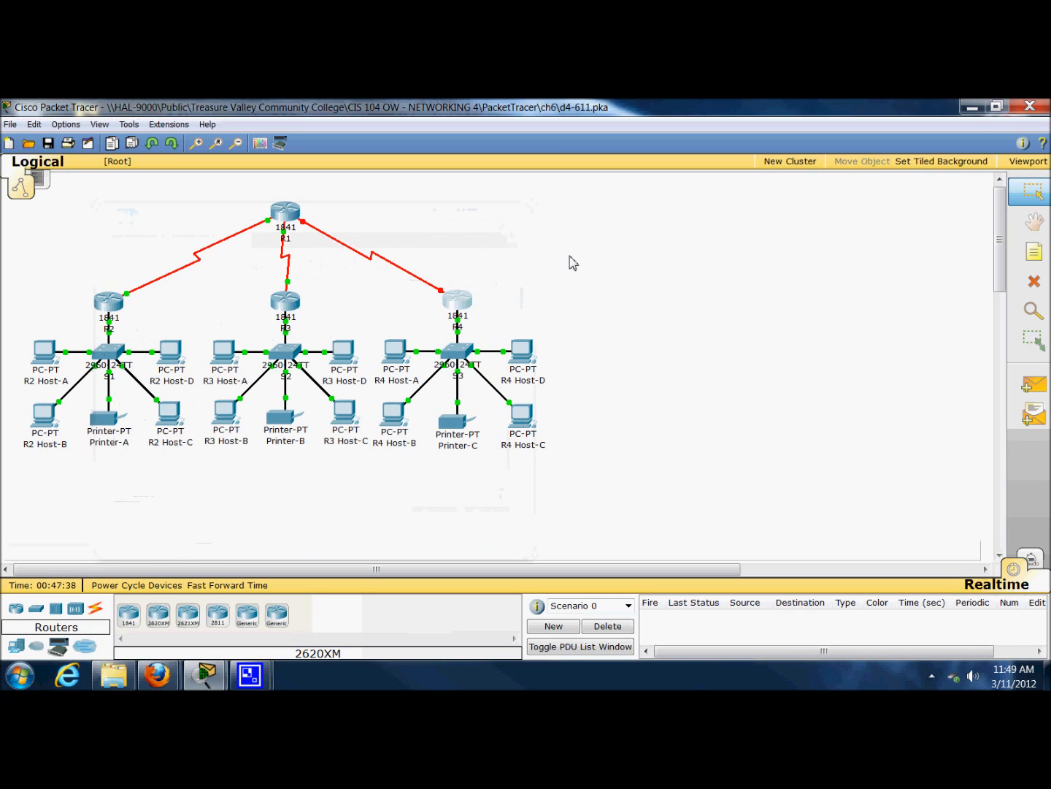
Inspect R4's Serial0/0/0 port status, clock rate and IP settings, and close the router's window
click(458, 301)
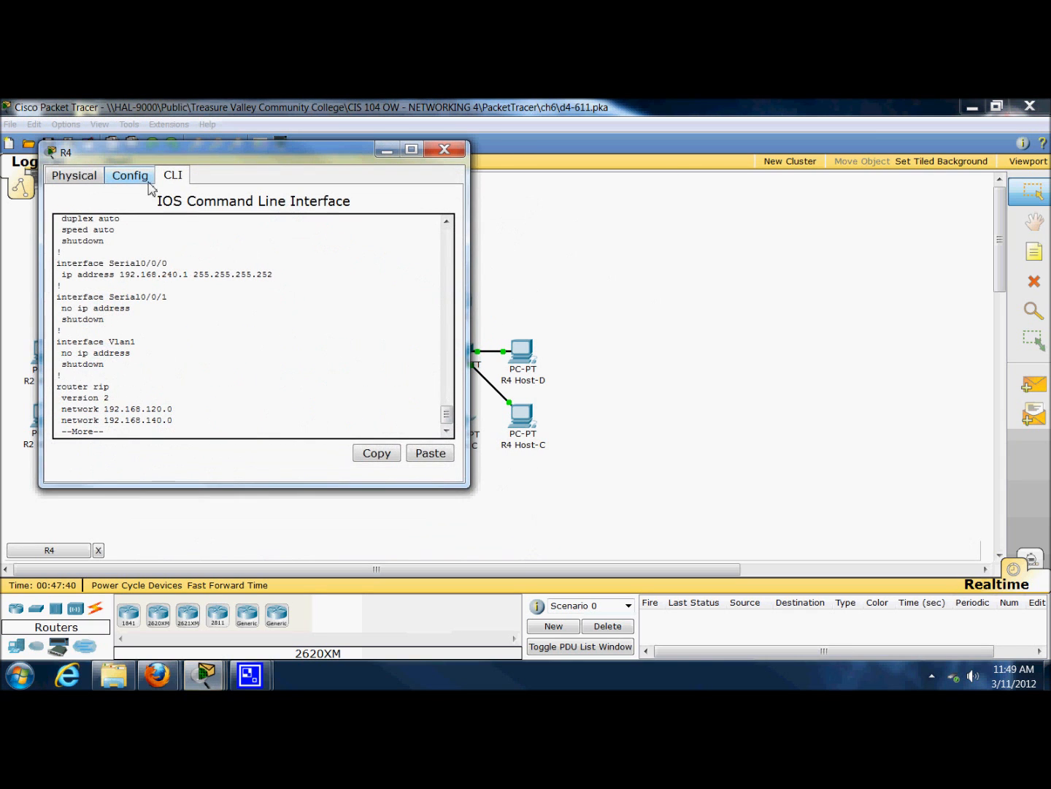
click(132, 177)
click(106, 368)
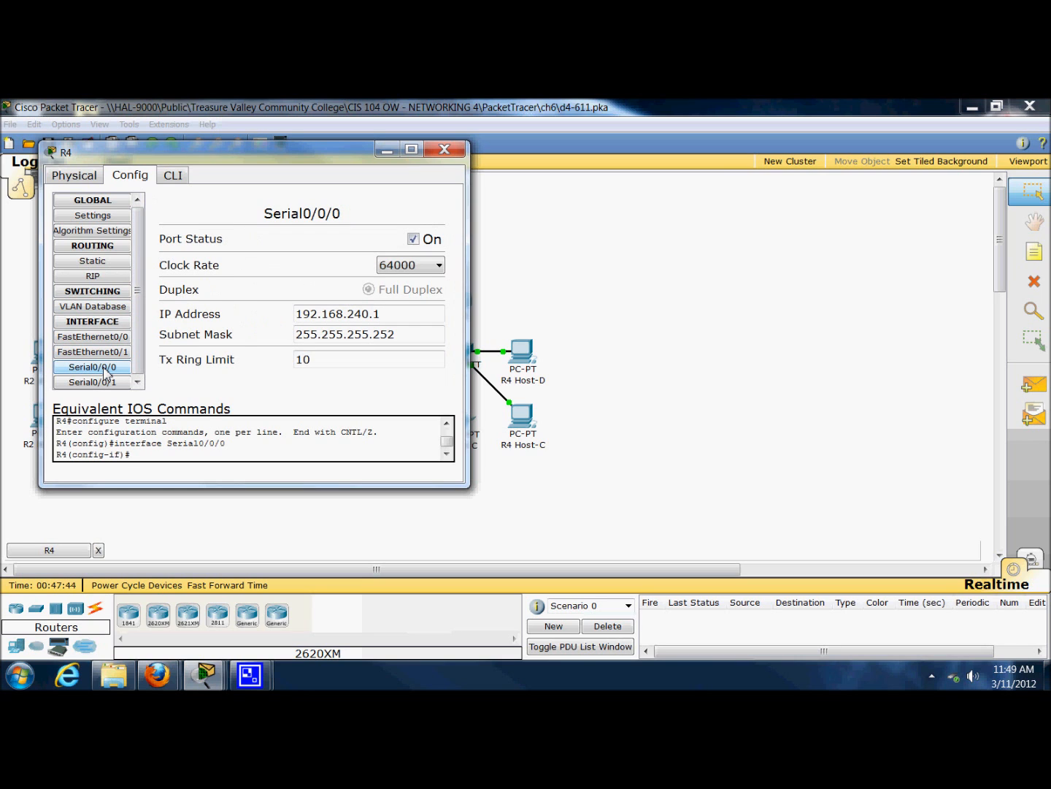
click(445, 149)
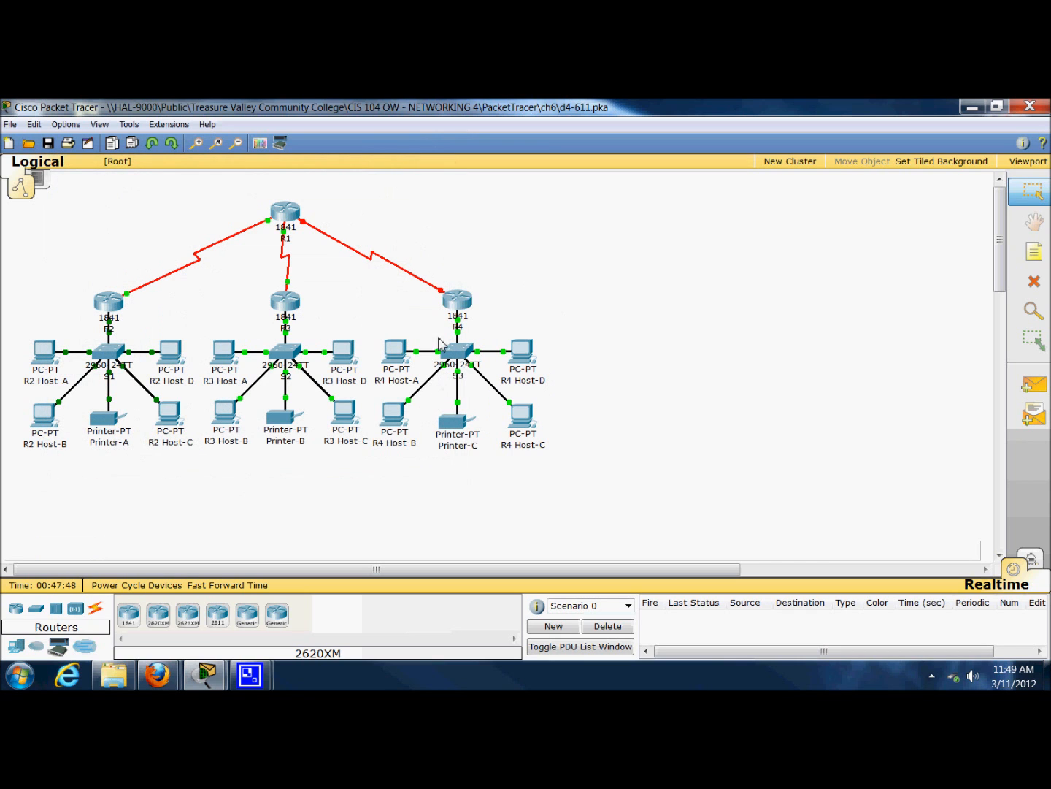
Give Printer-C's FastEthernet interface a static address beginning 192.168.120. and fill in its subnet mask
click(458, 422)
click(191, 238)
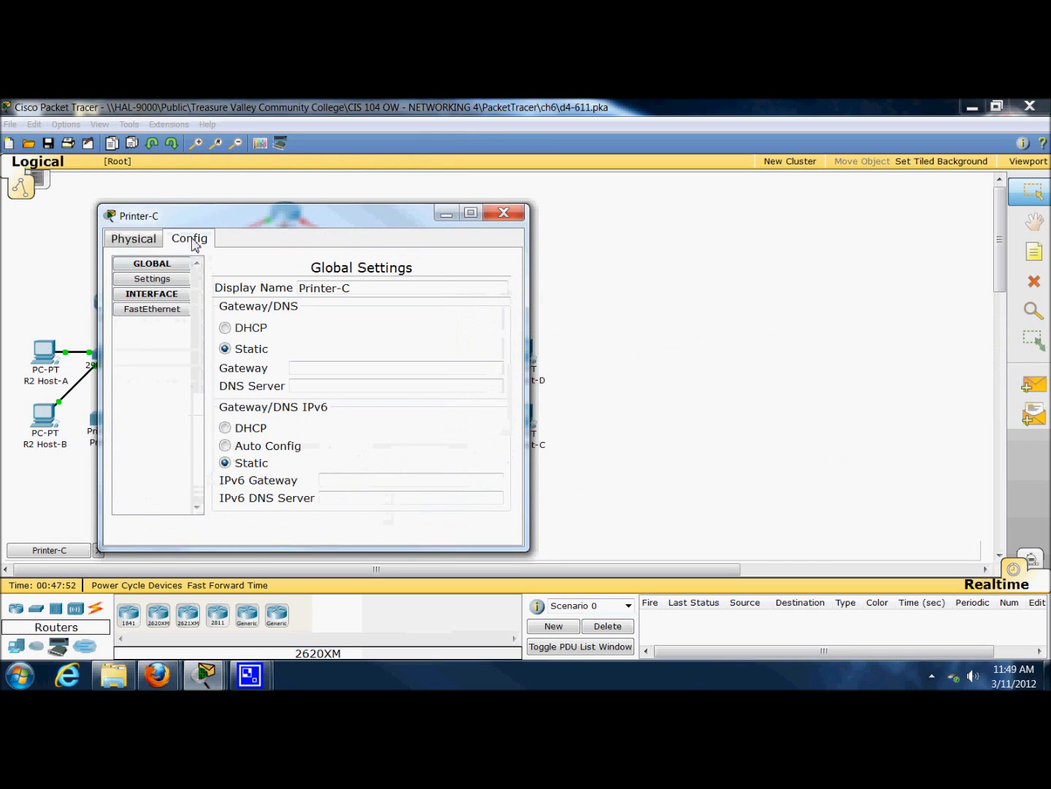
click(165, 313)
click(468, 437)
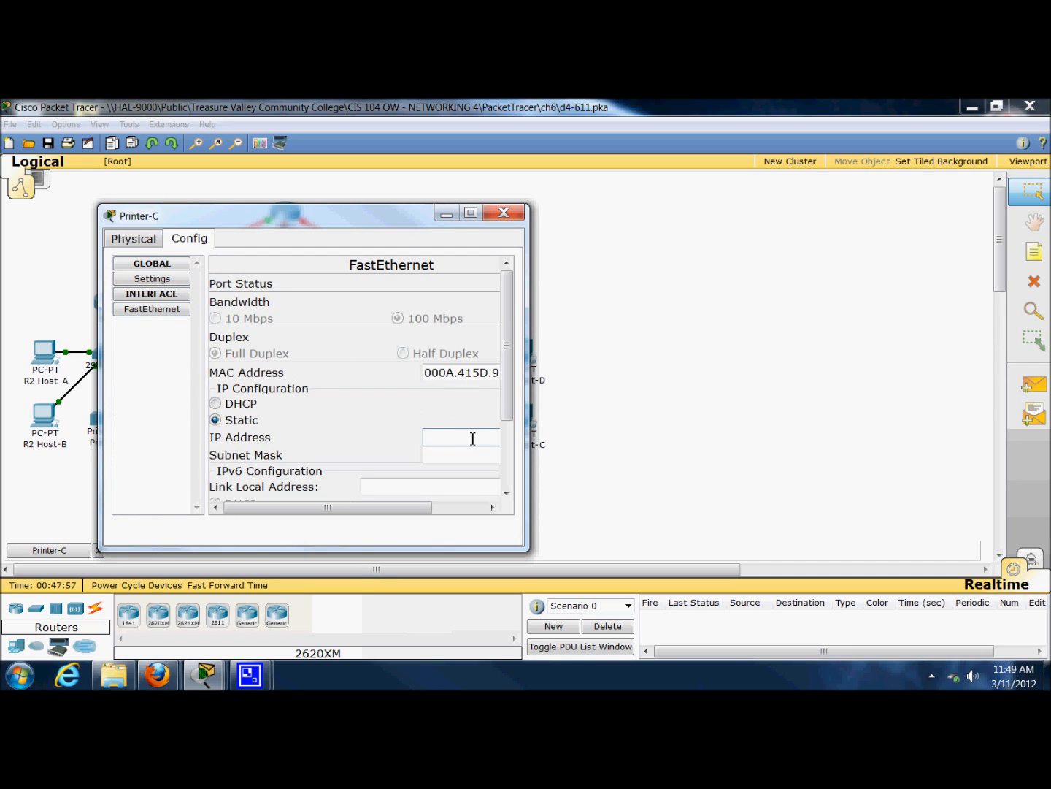
text(192.168.120.)
click(463, 453)
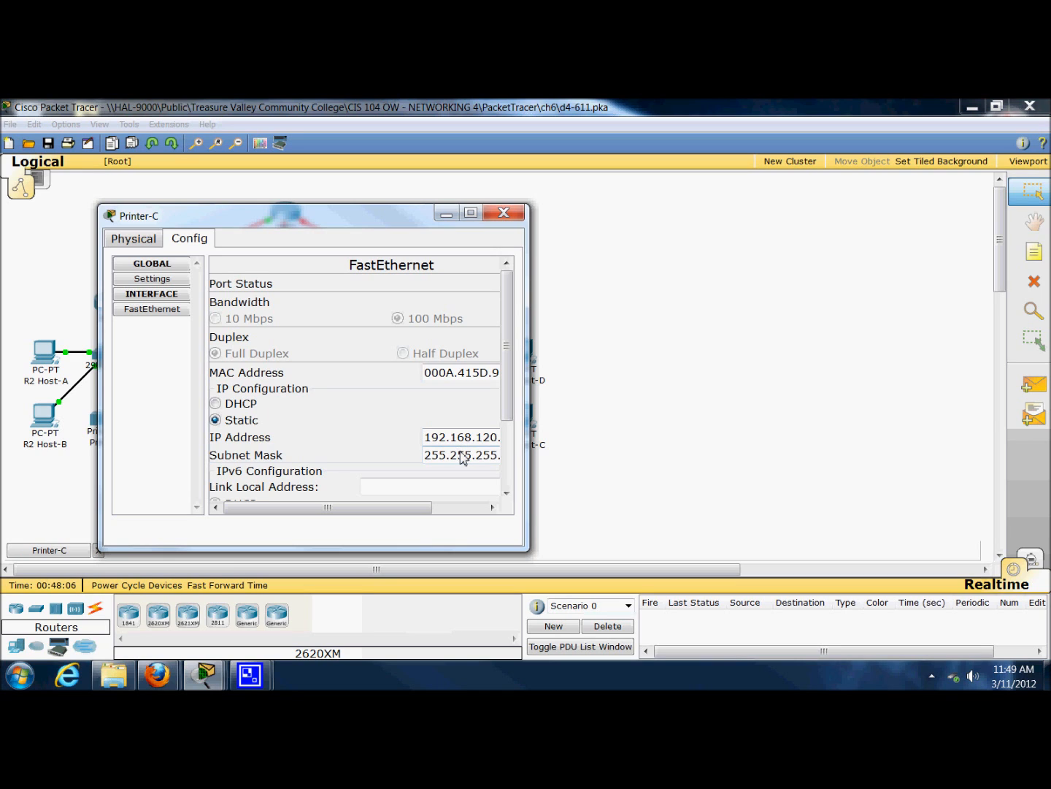
drag(403, 509, 440, 511)
click(503, 213)
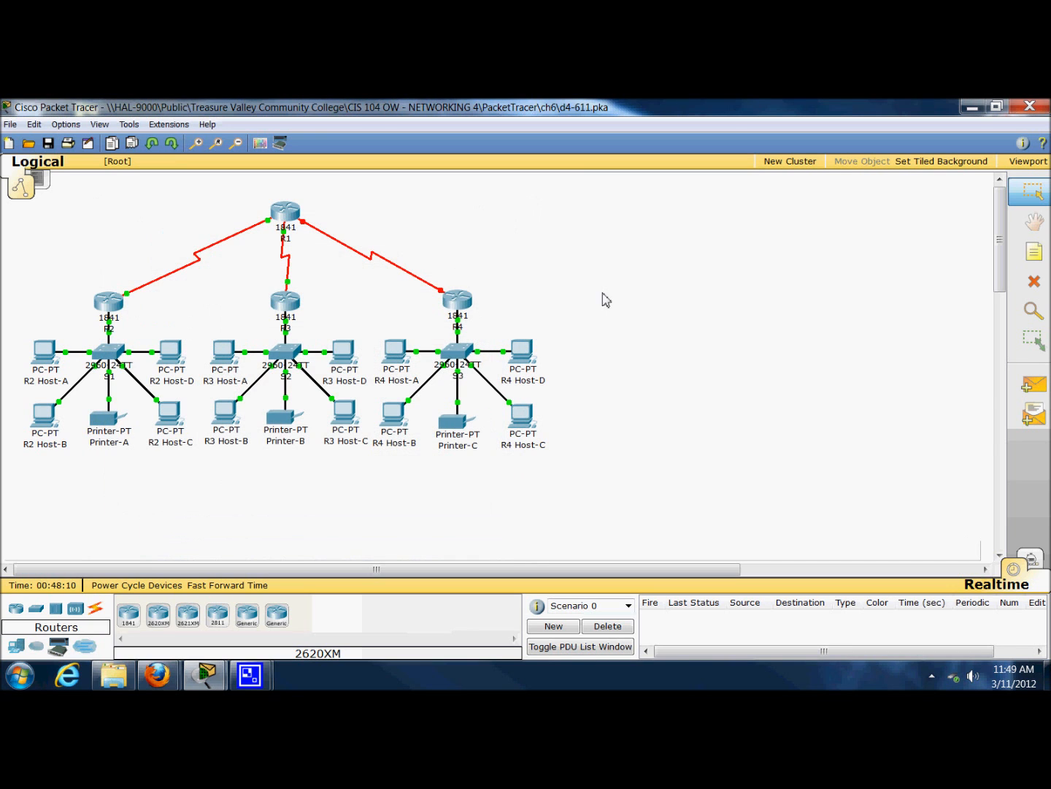
Set R4 Host-A's FastEthernet IP address to 192.168.120.3 with subnet mask 255.255.255.0
click(393, 352)
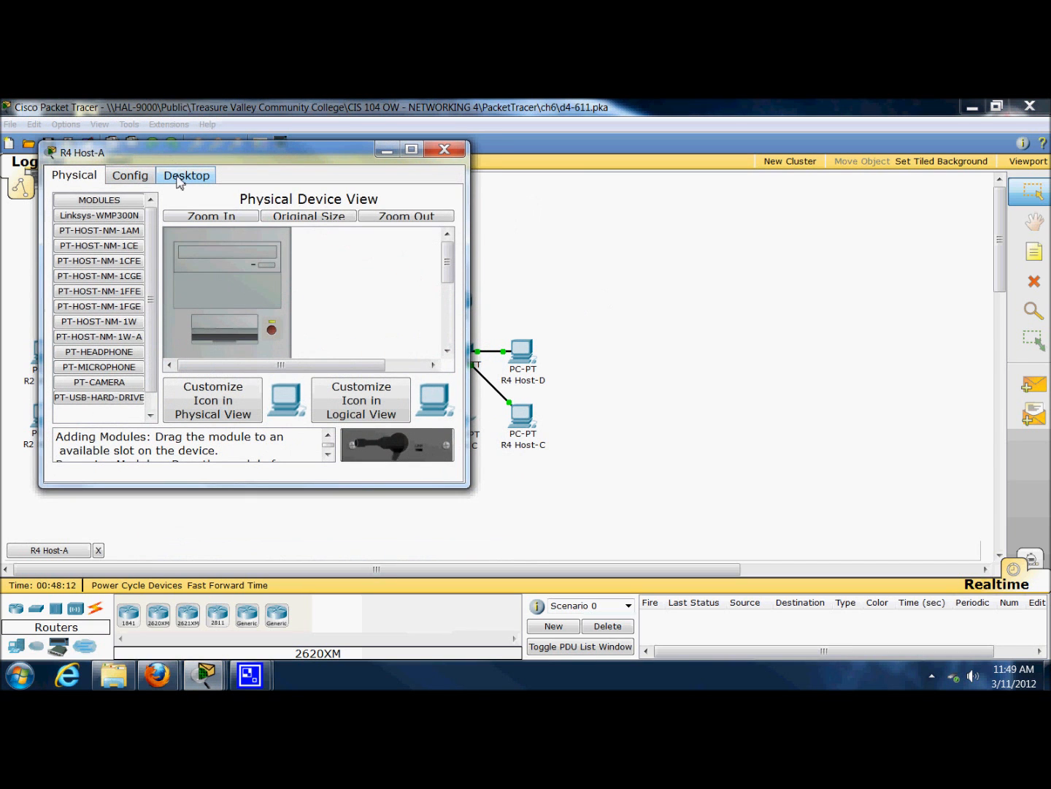
click(140, 177)
click(92, 261)
click(397, 390)
text(192.168.1)
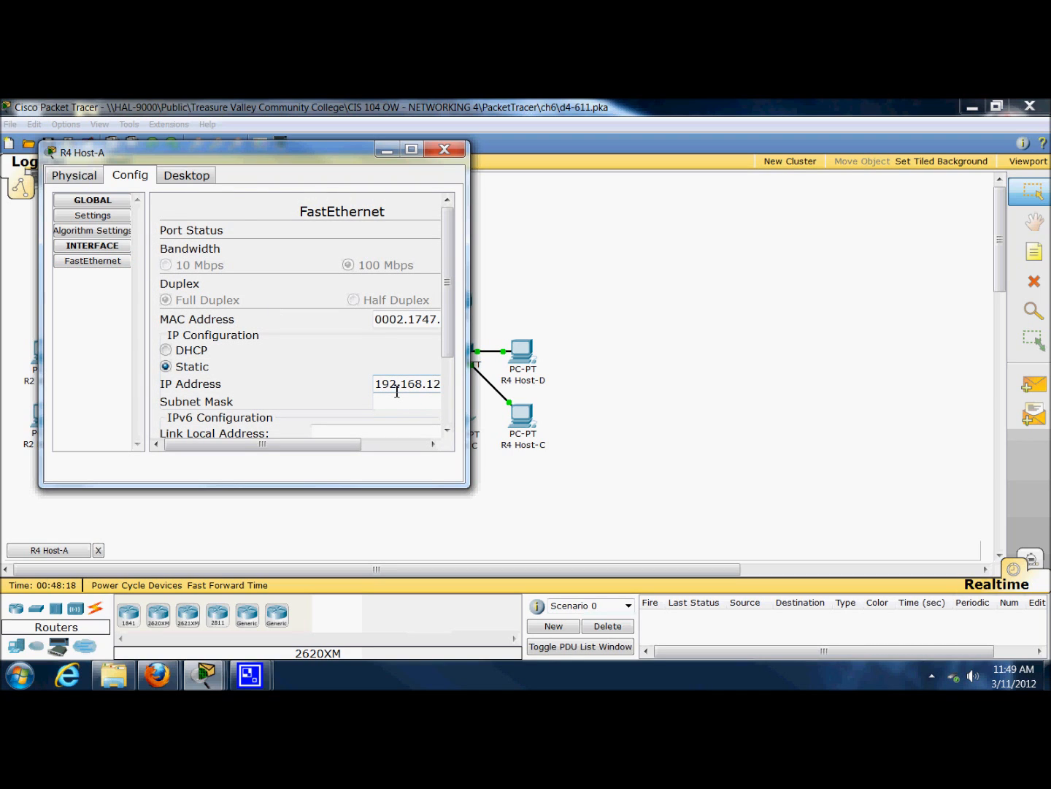
text(2)
click(395, 399)
click(520, 390)
drag(270, 446, 314, 446)
click(323, 388)
text(192.168.120.3)
click(328, 401)
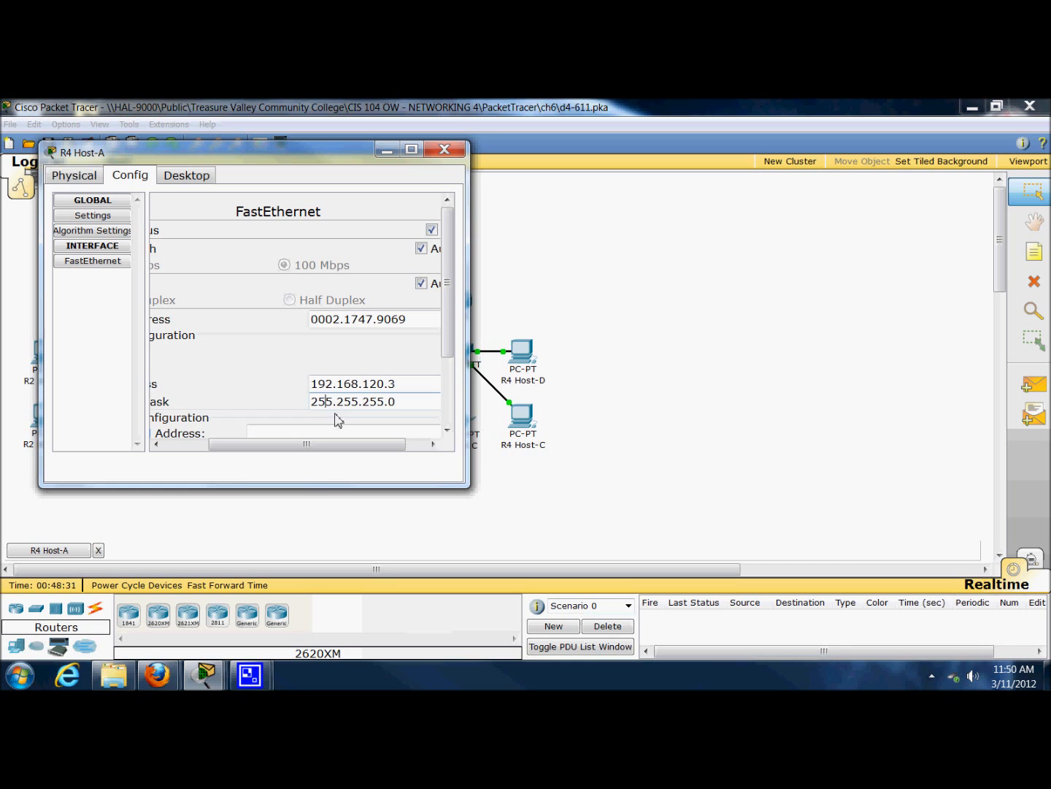
Copy the 192.168.120. prefix from R4 Host-A's IP address and close the host's window
drag(401, 384, 228, 385)
right_click(331, 384)
click(365, 449)
click(388, 384)
drag(388, 384, 306, 384)
right_click(366, 387)
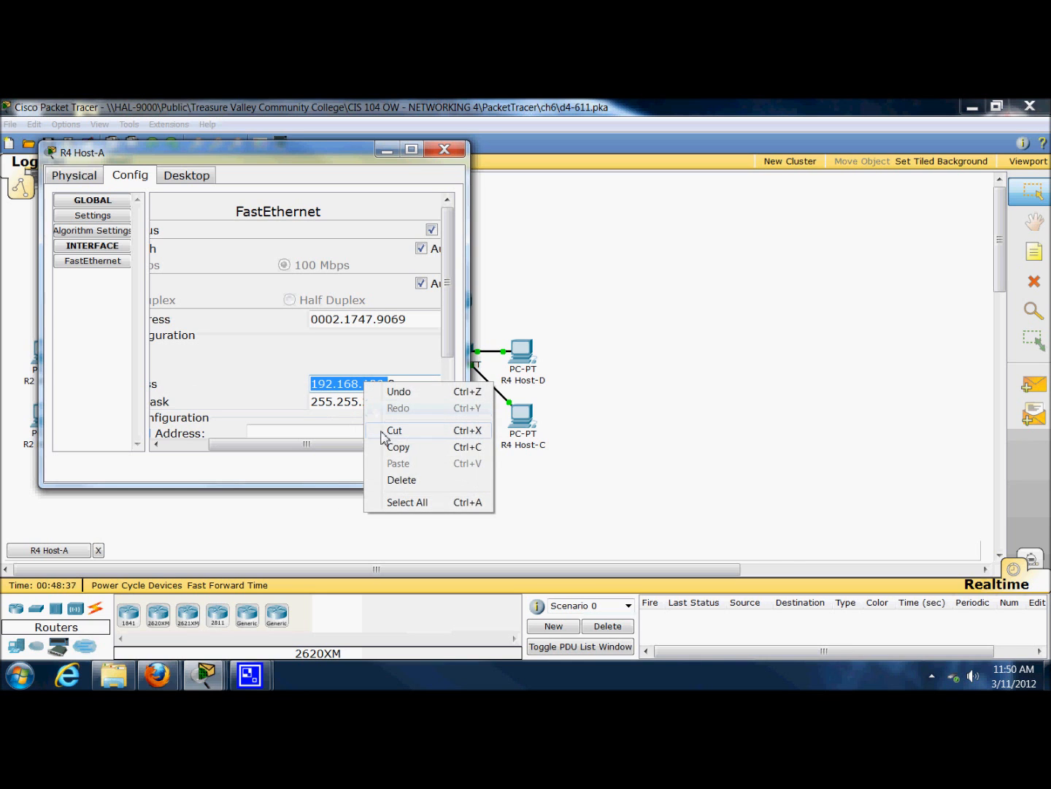
click(387, 441)
click(442, 153)
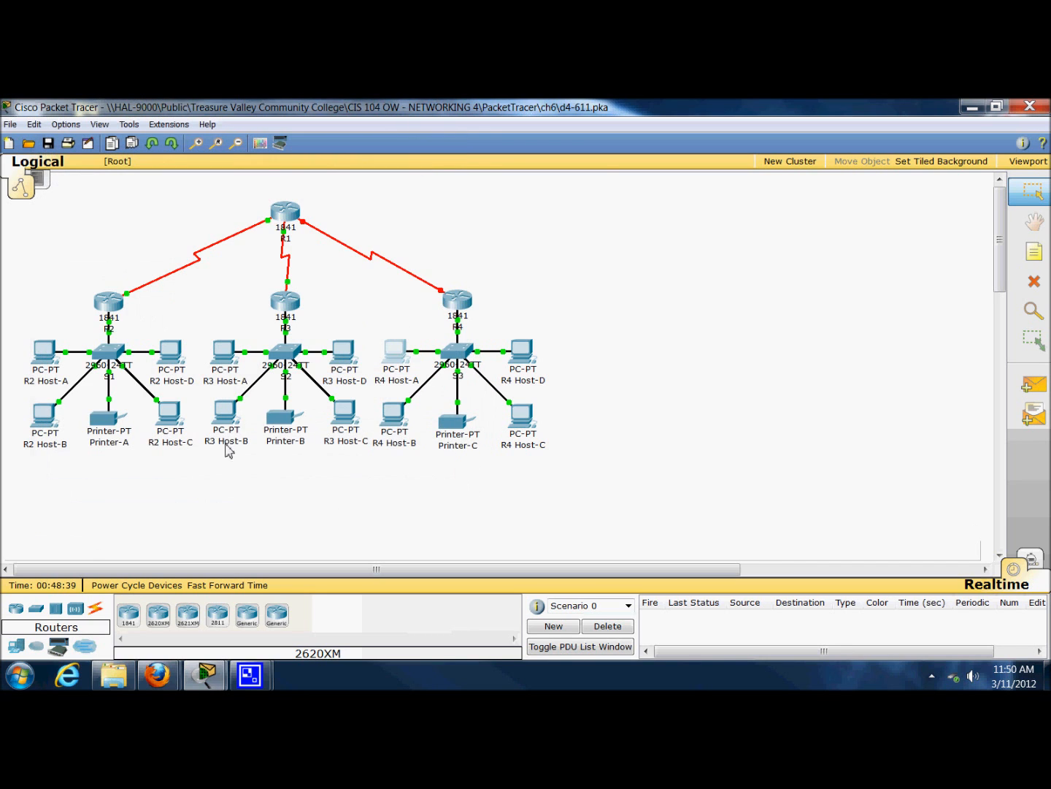
Open R4 Host-B's FastEthernet interface configuration
click(389, 422)
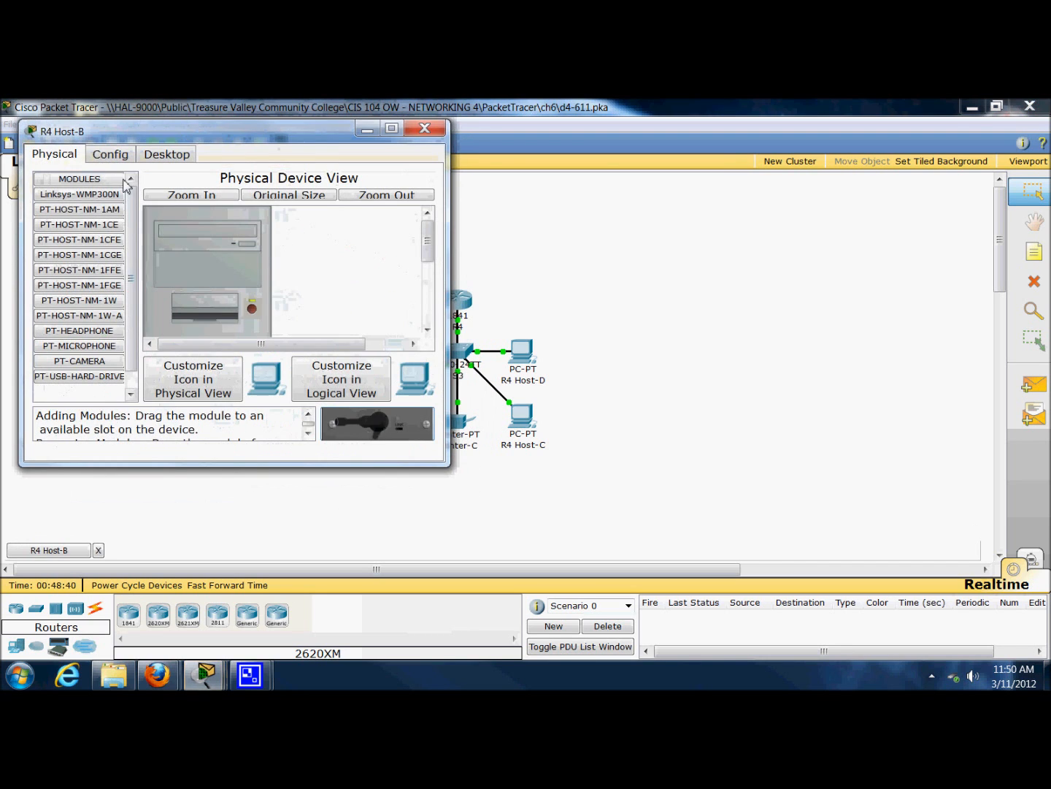
click(117, 155)
click(83, 241)
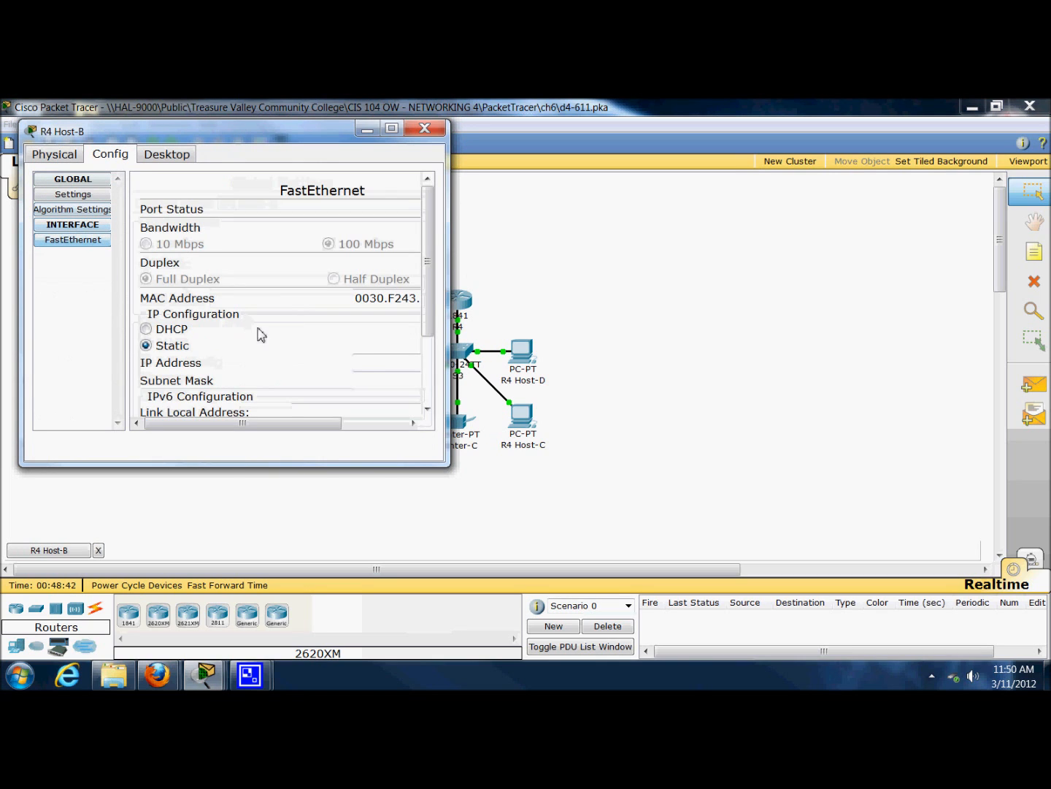
right_click(369, 360)
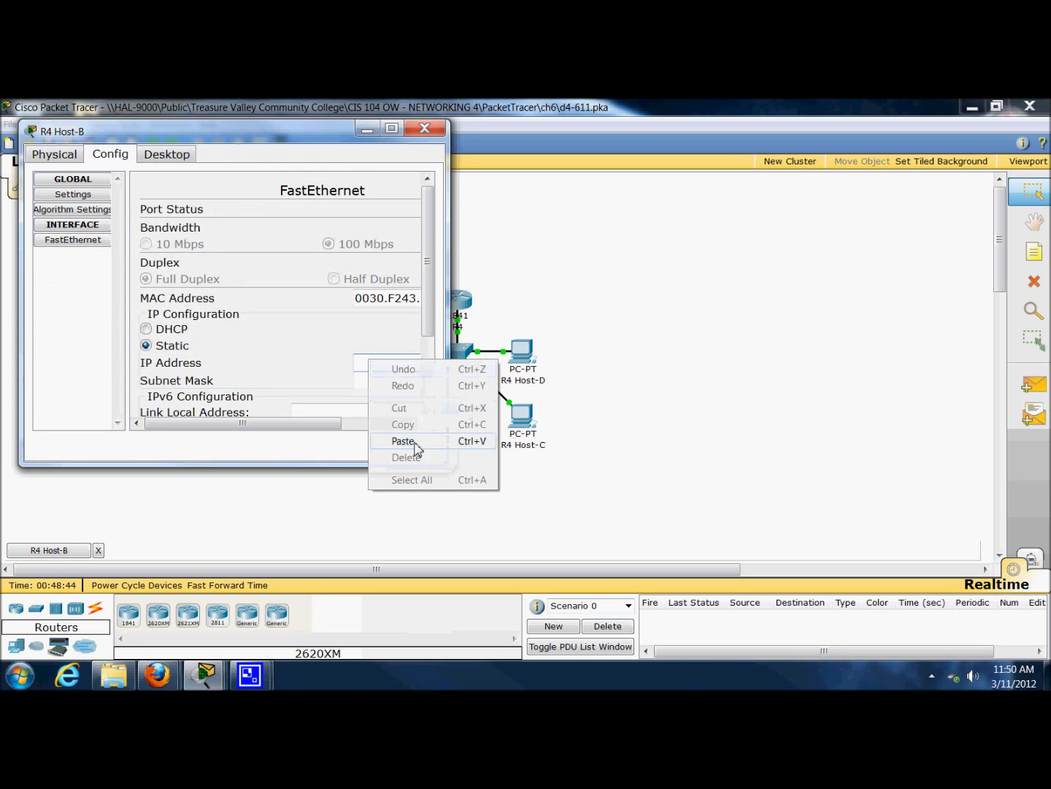
click(415, 441)
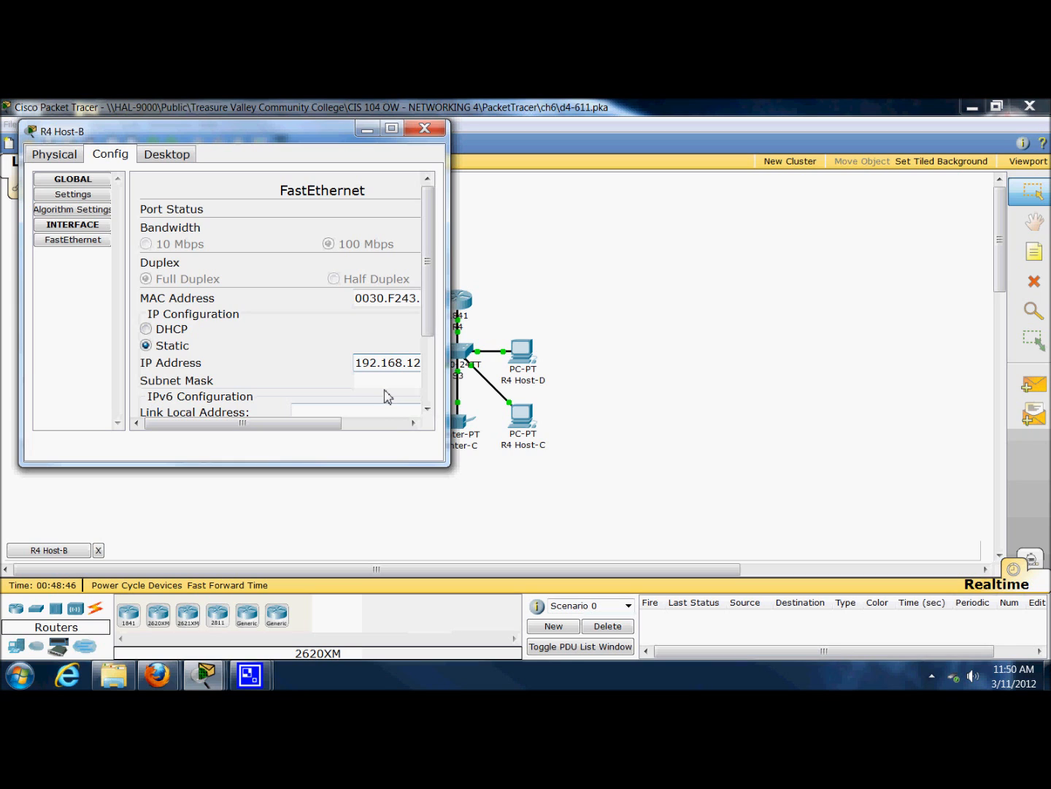
scroll(268, 423, right, 2)
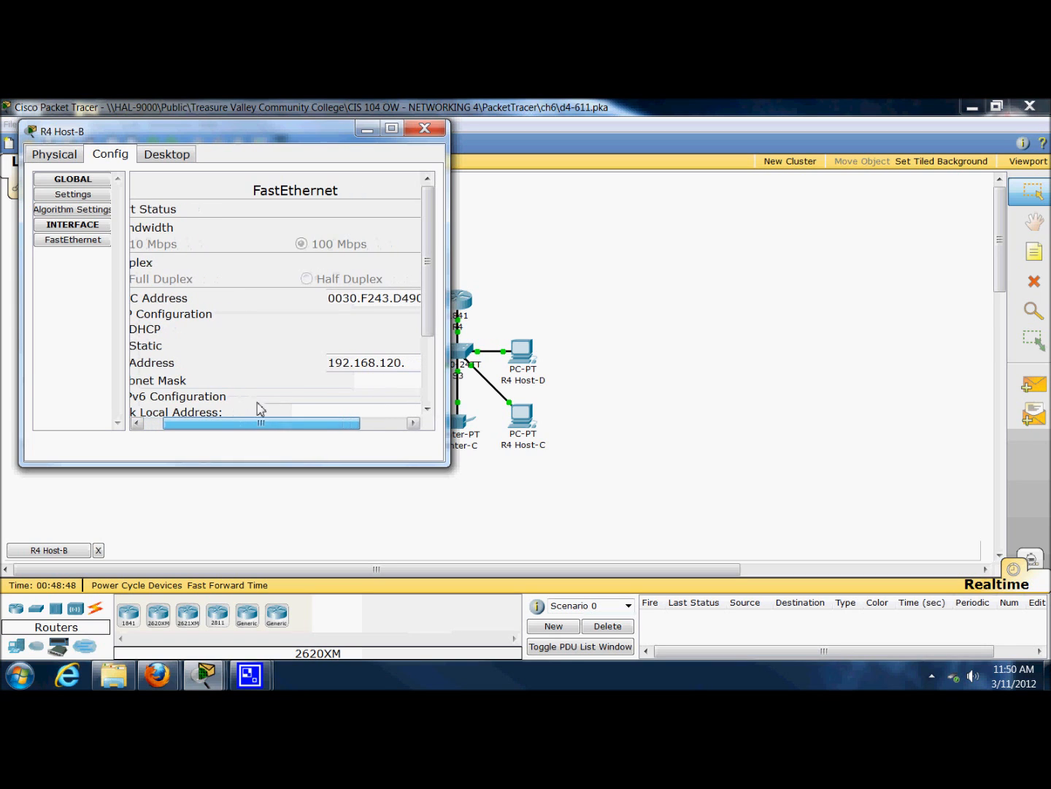
click(85, 240)
click(375, 363)
right_click(376, 363)
click(406, 441)
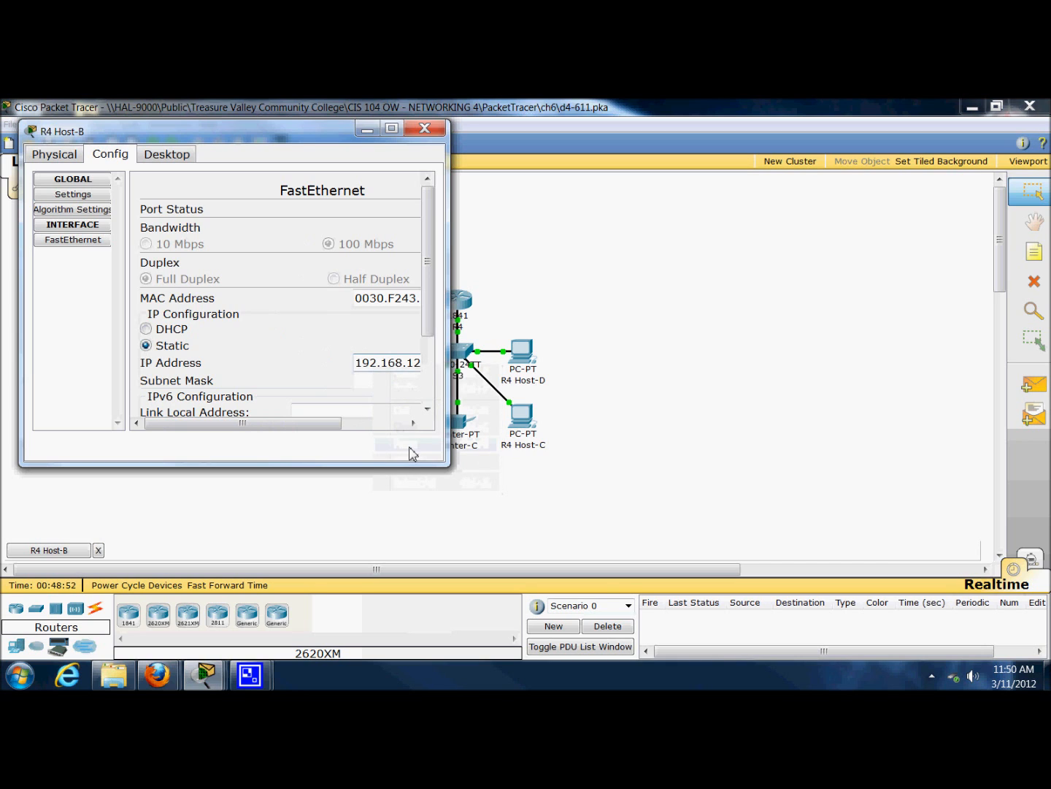
drag(276, 425, 326, 424)
click(366, 365)
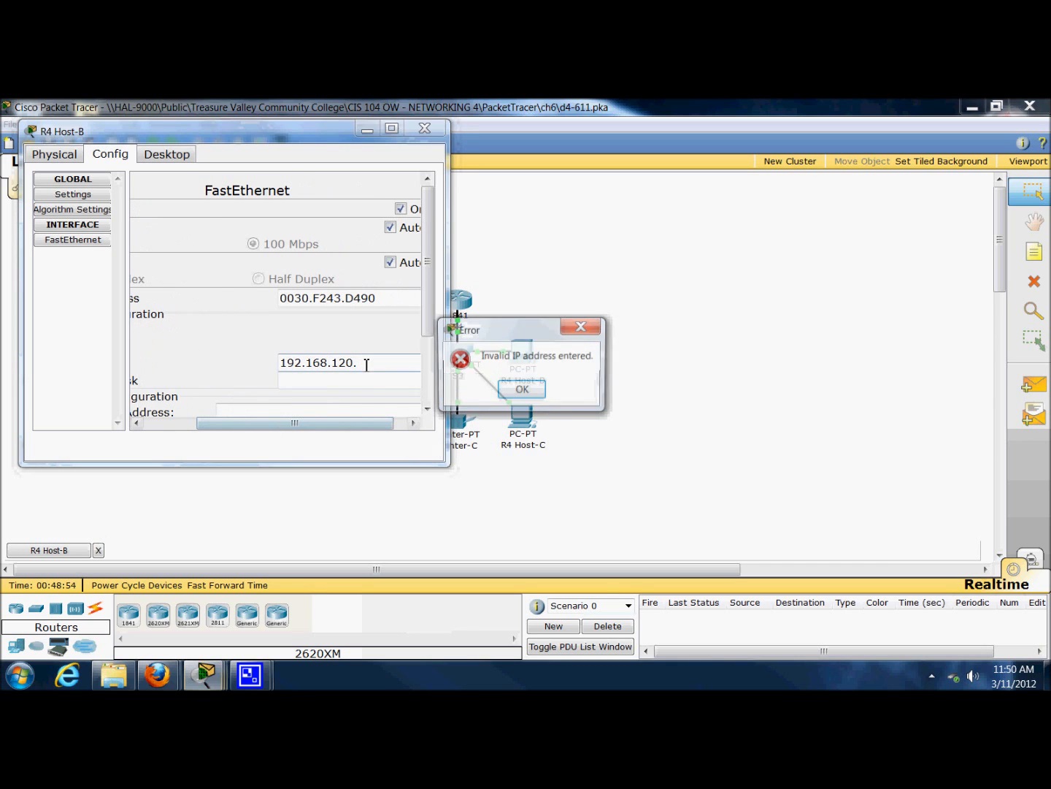
click(501, 392)
Set R4 Host-B's FastEthernet IP address to 192.168.120.4 with subnet mask 255.255.255.0, check the settings, and close the host's window
click(334, 365)
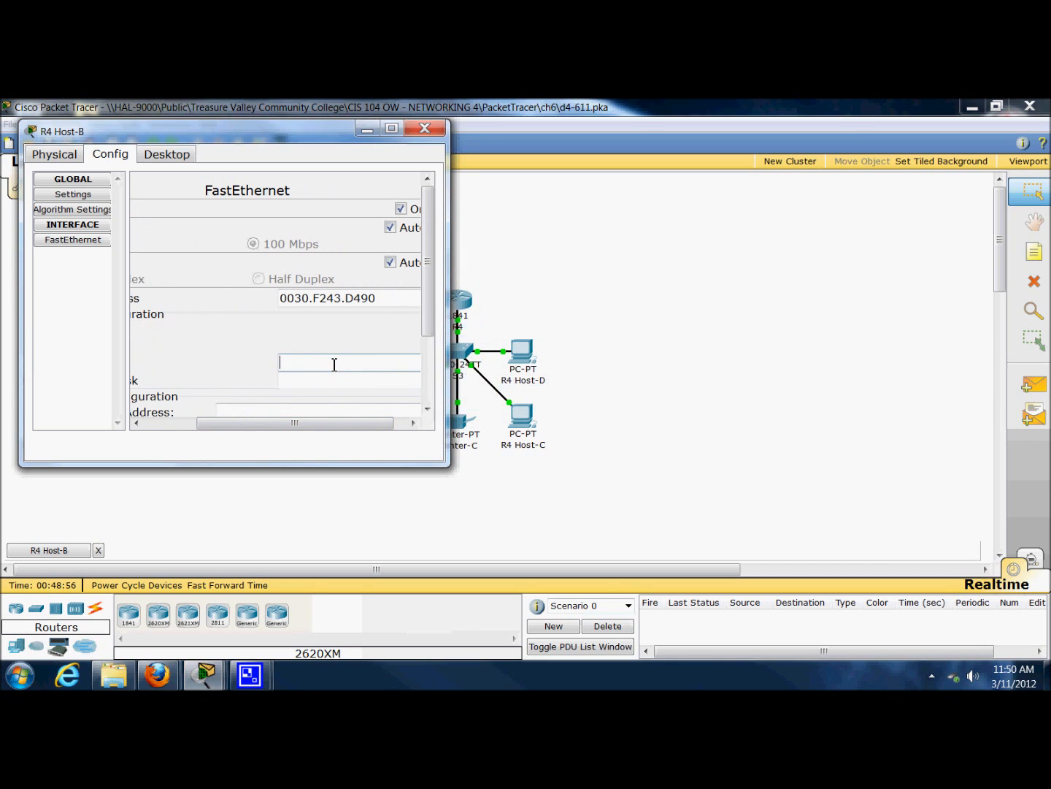
right_click(334, 363)
click(357, 444)
click(327, 382)
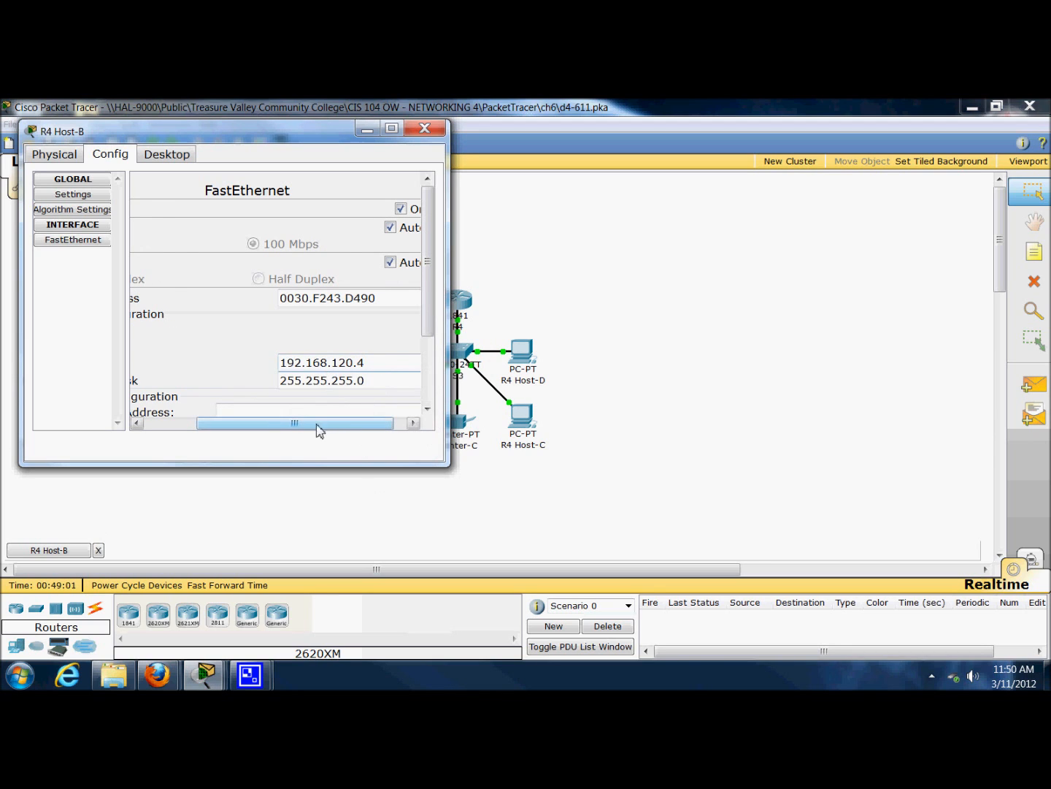
drag(317, 429, 287, 404)
scroll(288, 405, down, 1)
click(87, 242)
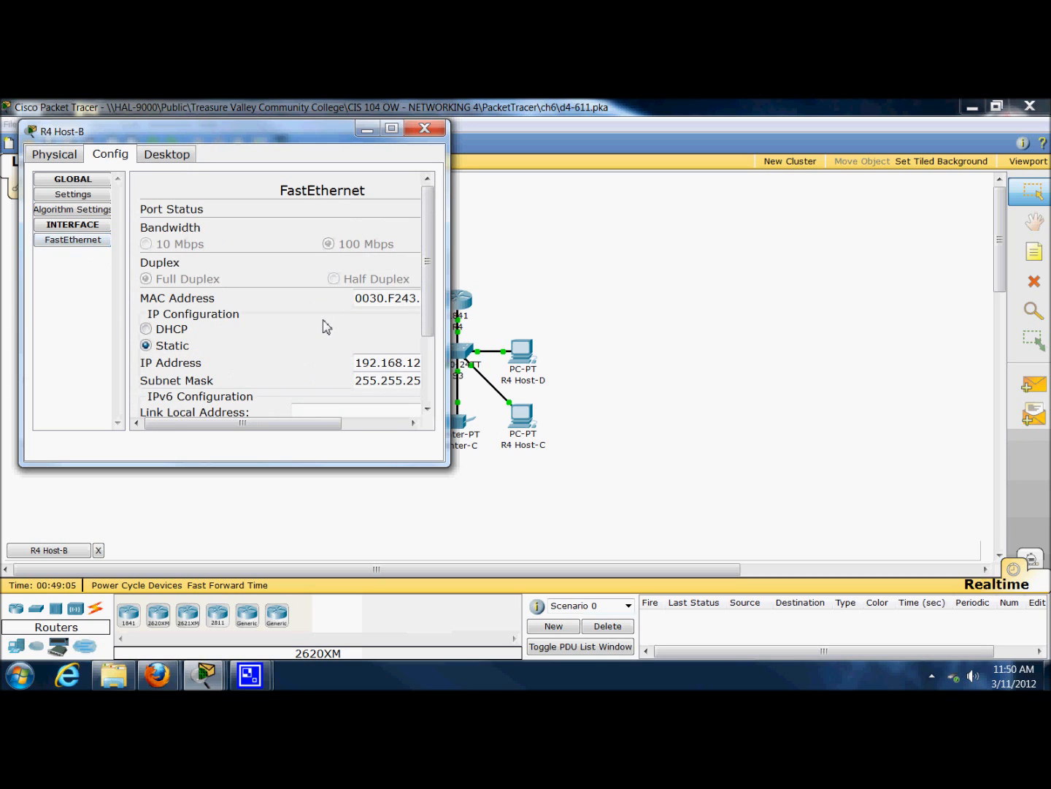
scroll(326, 326, down, 3)
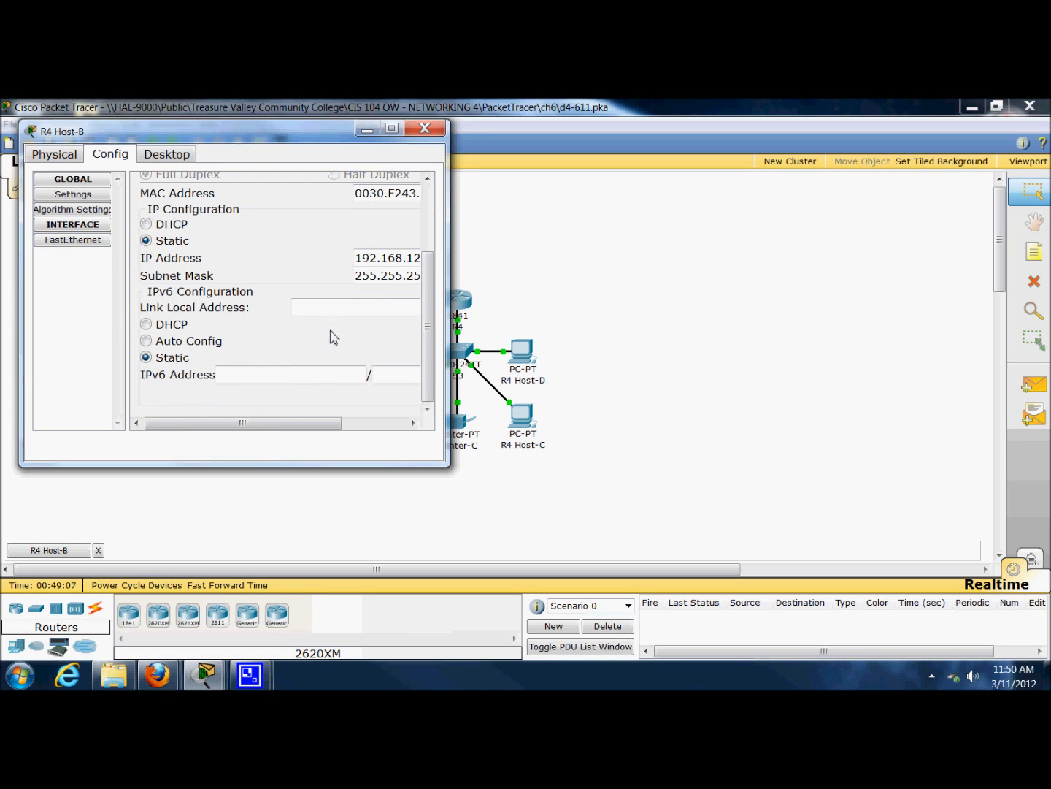
scroll(334, 337, up, 2)
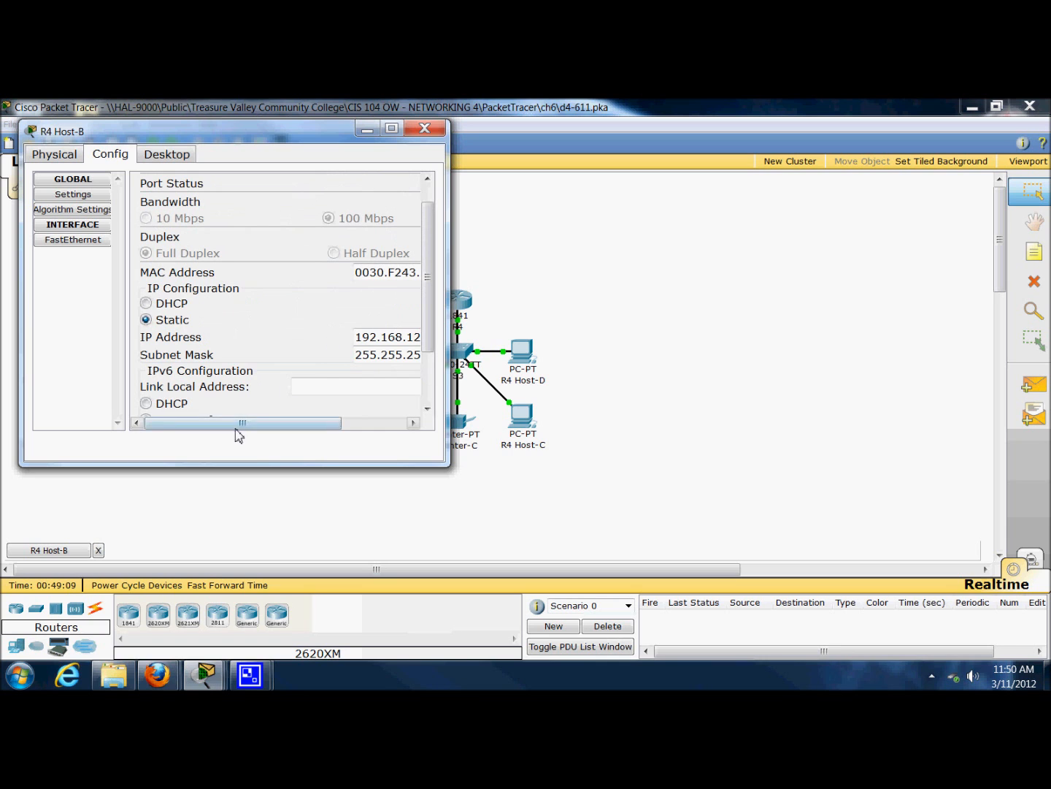
drag(240, 424, 357, 426)
click(425, 129)
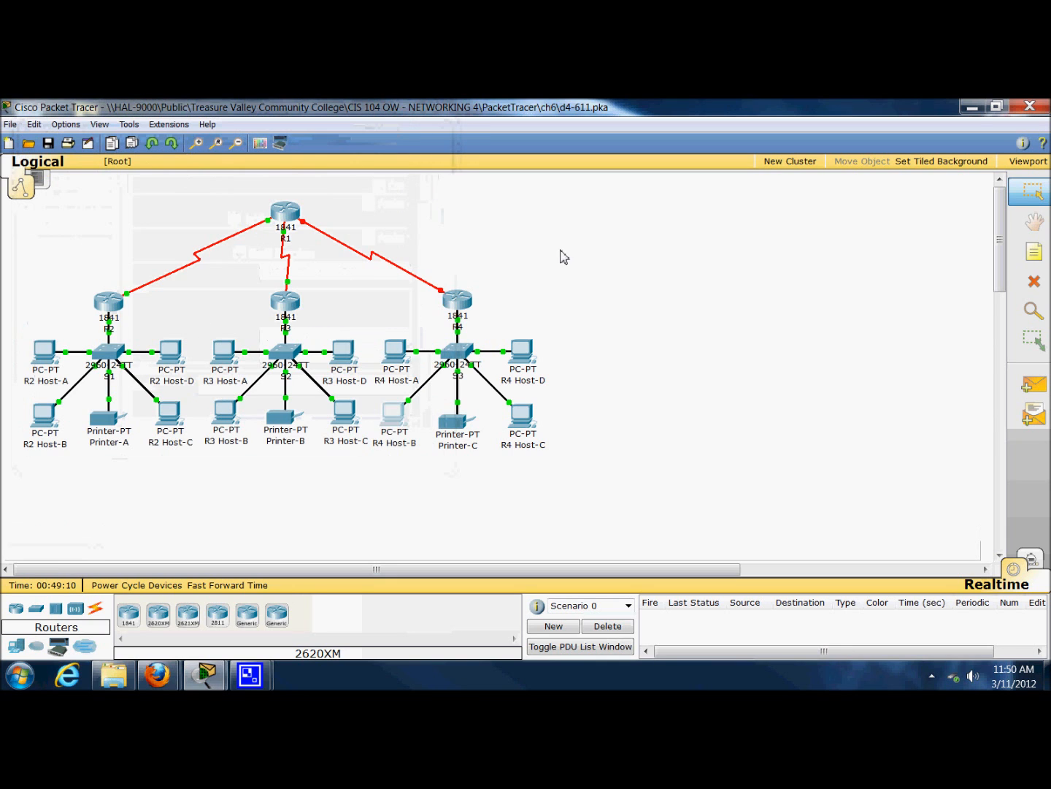
Open R4 Host-D's FastEthernet configuration for entering a static IP address
click(169, 217)
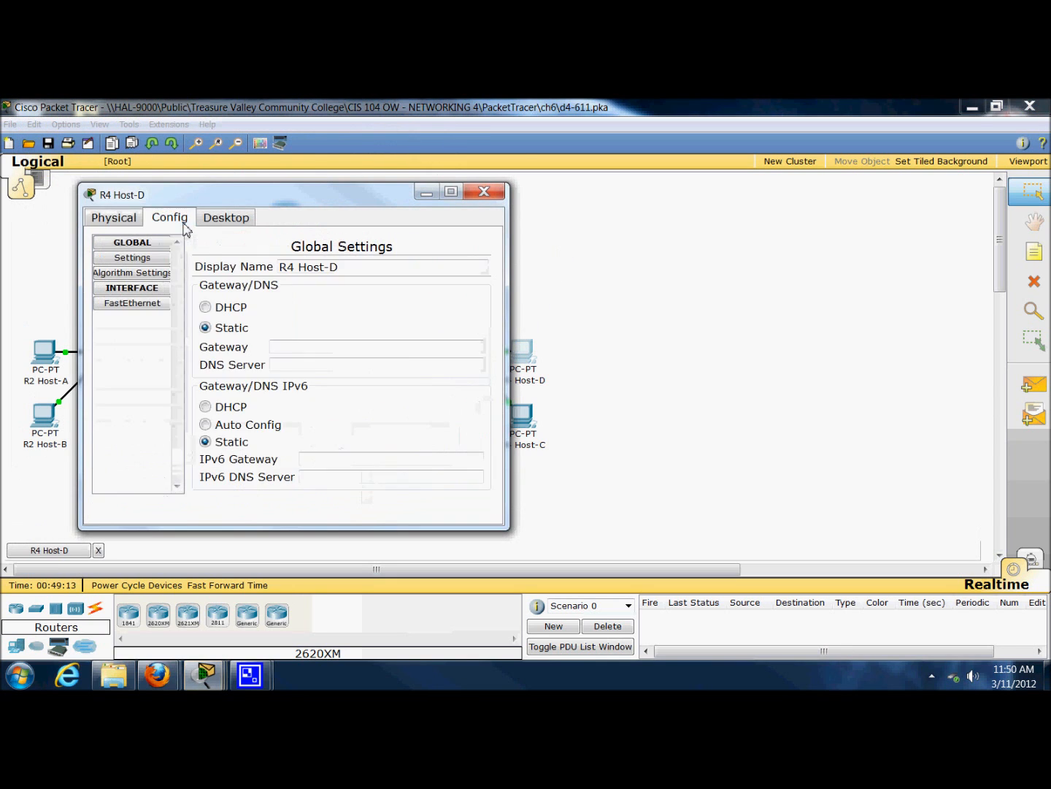
click(146, 303)
click(444, 427)
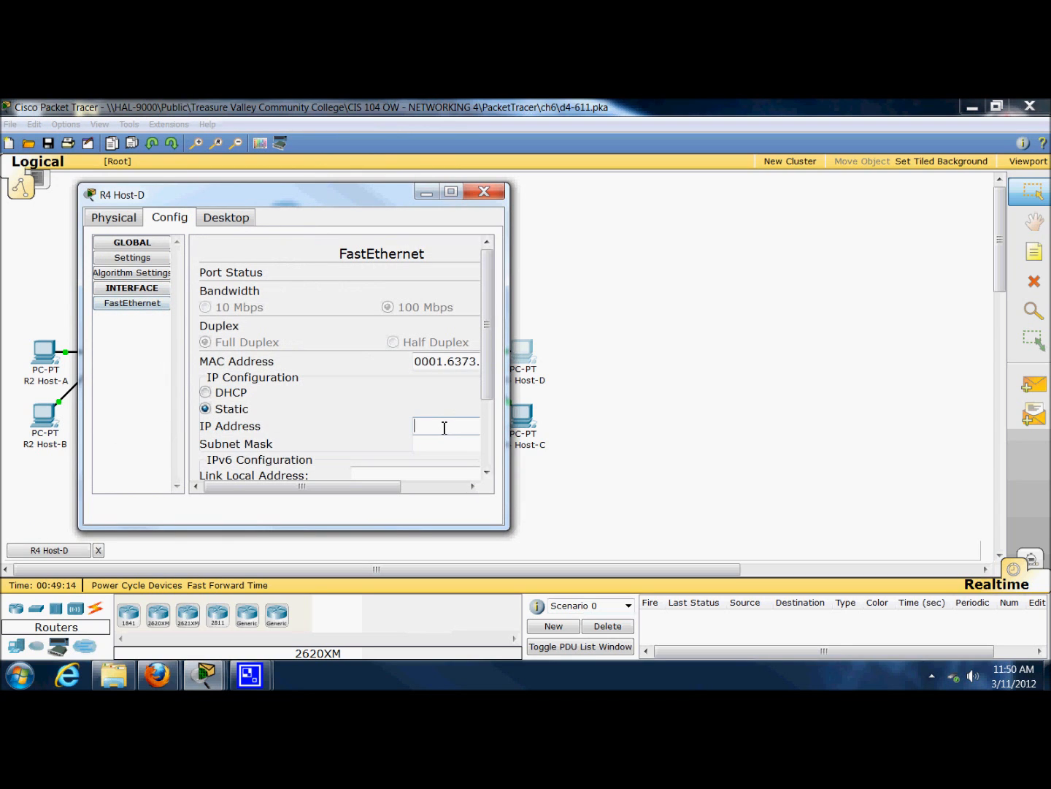
right_click(444, 427)
click(473, 509)
key(Return)
click(524, 390)
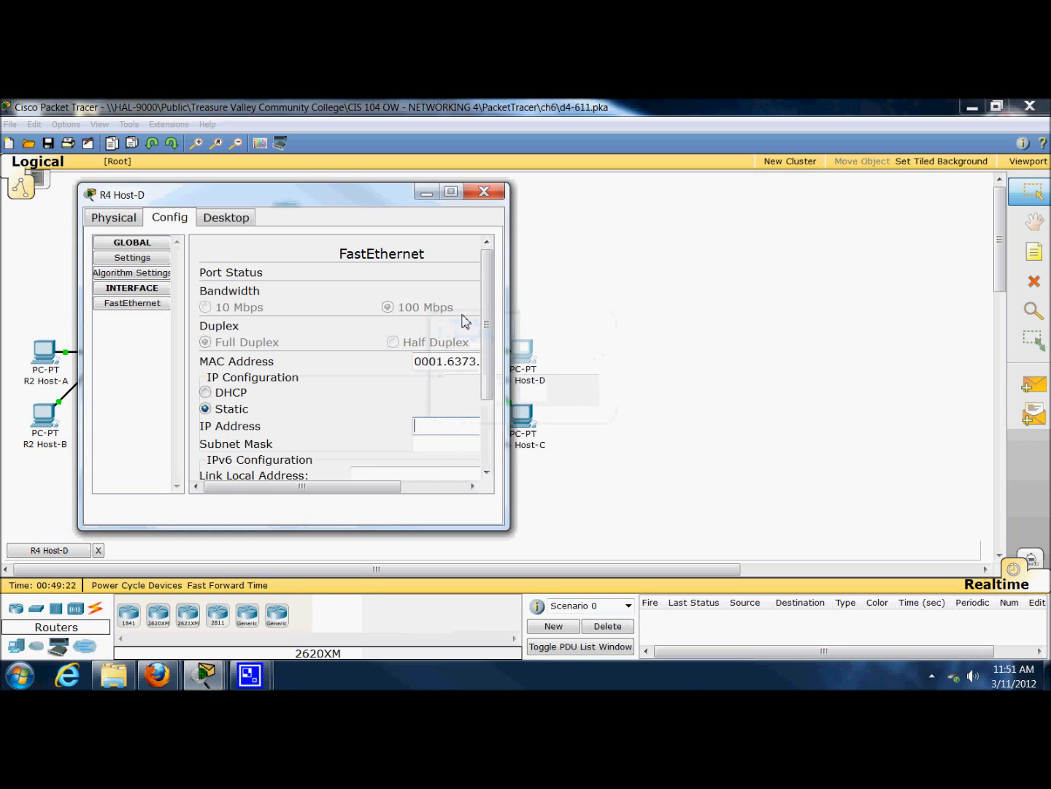
right_click(435, 425)
click(455, 506)
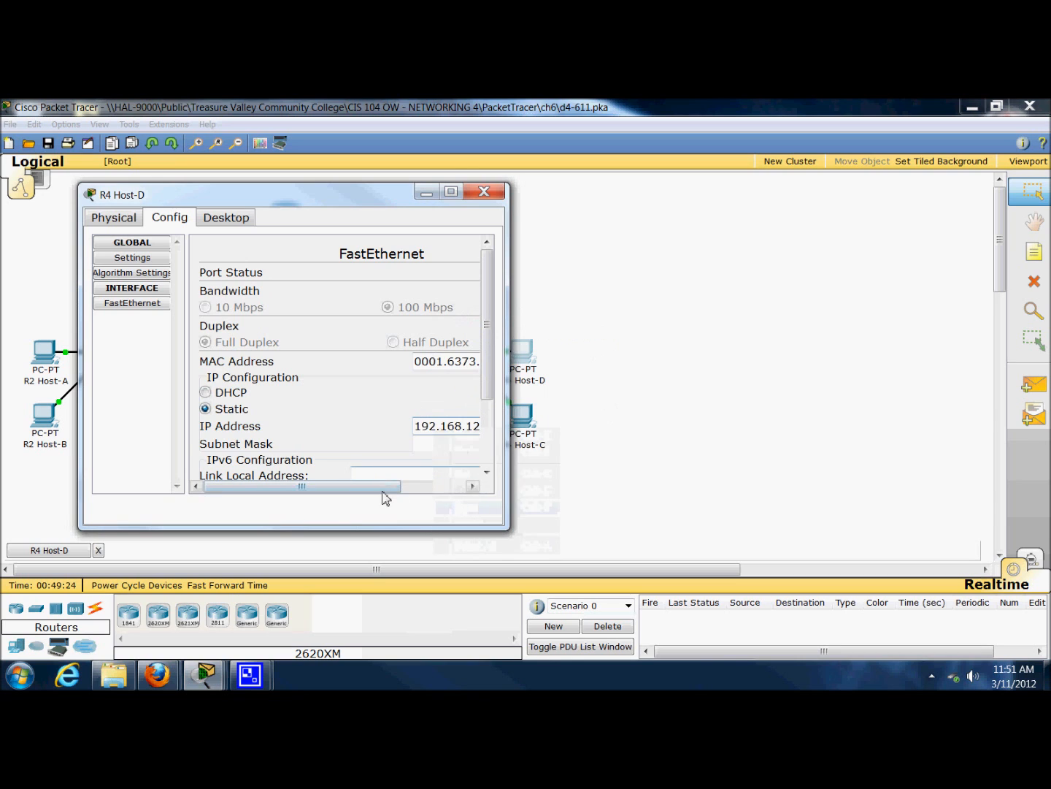
drag(383, 486, 418, 490)
click(451, 445)
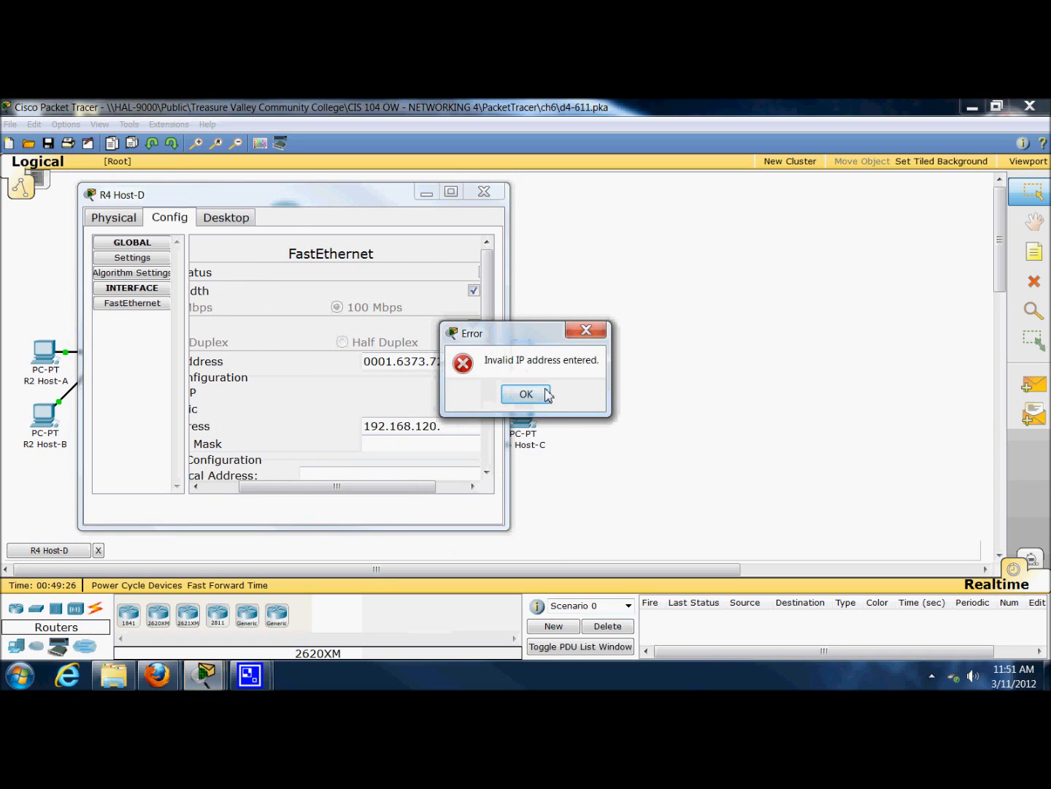
click(525, 393)
Set R4 Host-D's FastEthernet IP address to 192.168.120.5 with subnet mask 255.255.255.0 and close the host's window
right_click(429, 429)
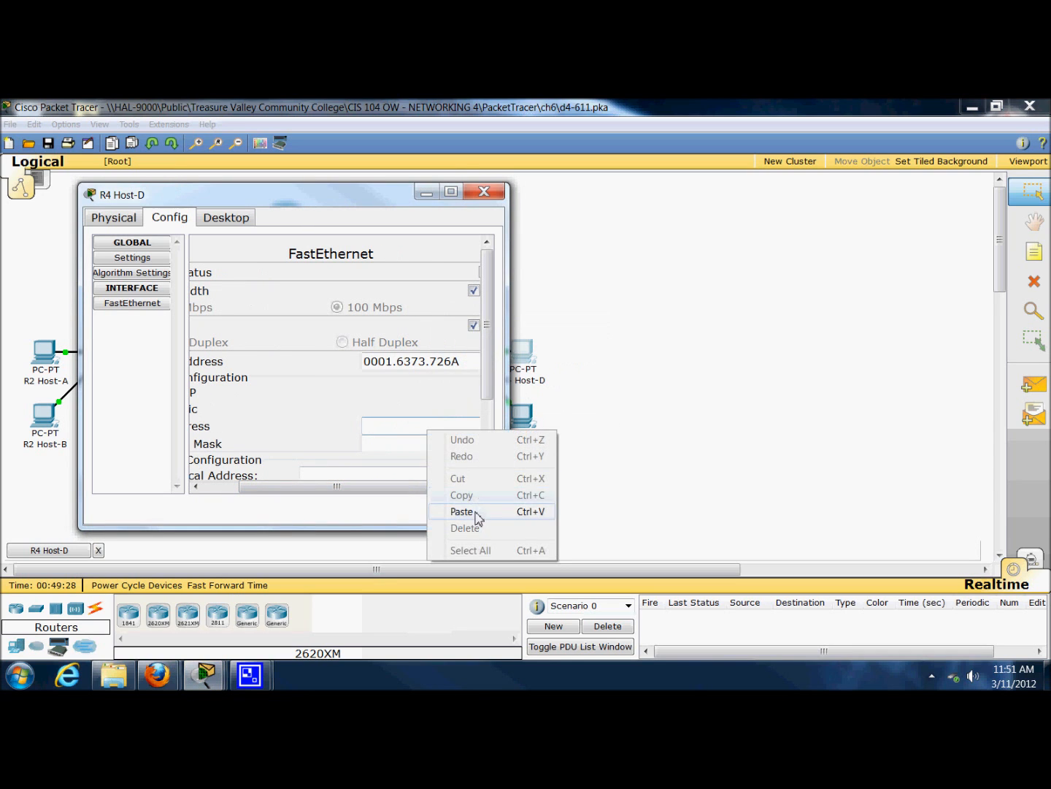
click(467, 511)
text(5)
click(445, 444)
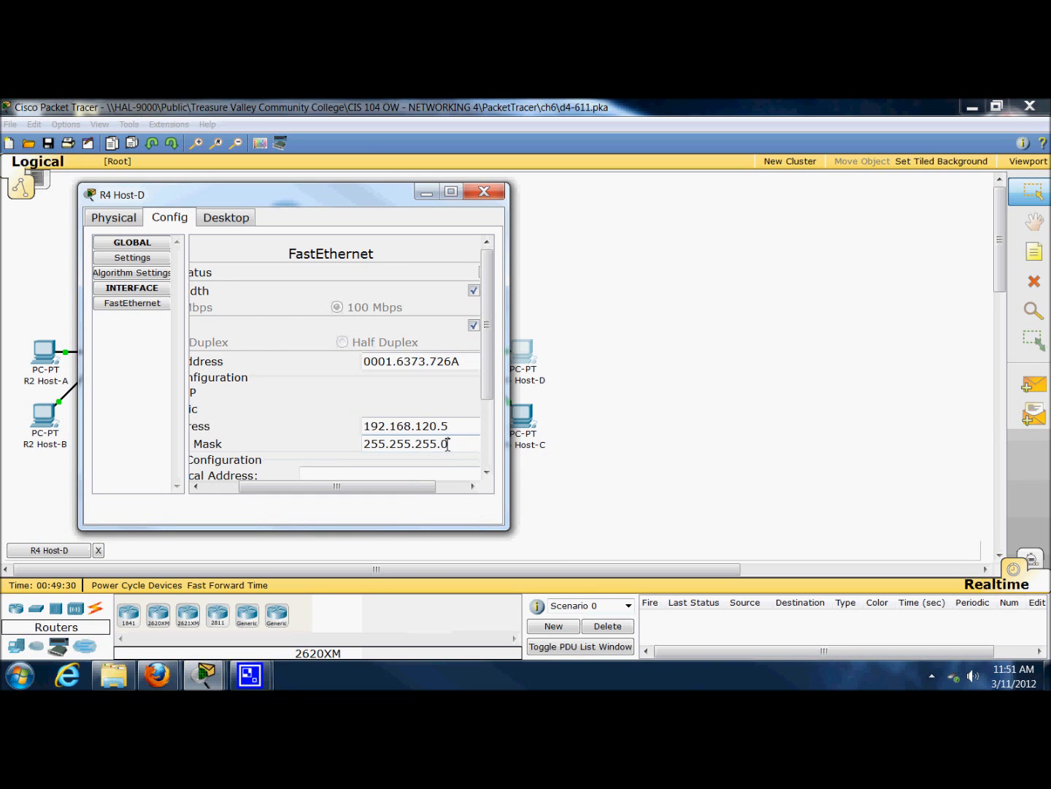
click(483, 191)
Give R4 Host-C's FastEthernet interface a static address beginning 192.168.120., fill in its subnet mask, and close the host's window
click(532, 423)
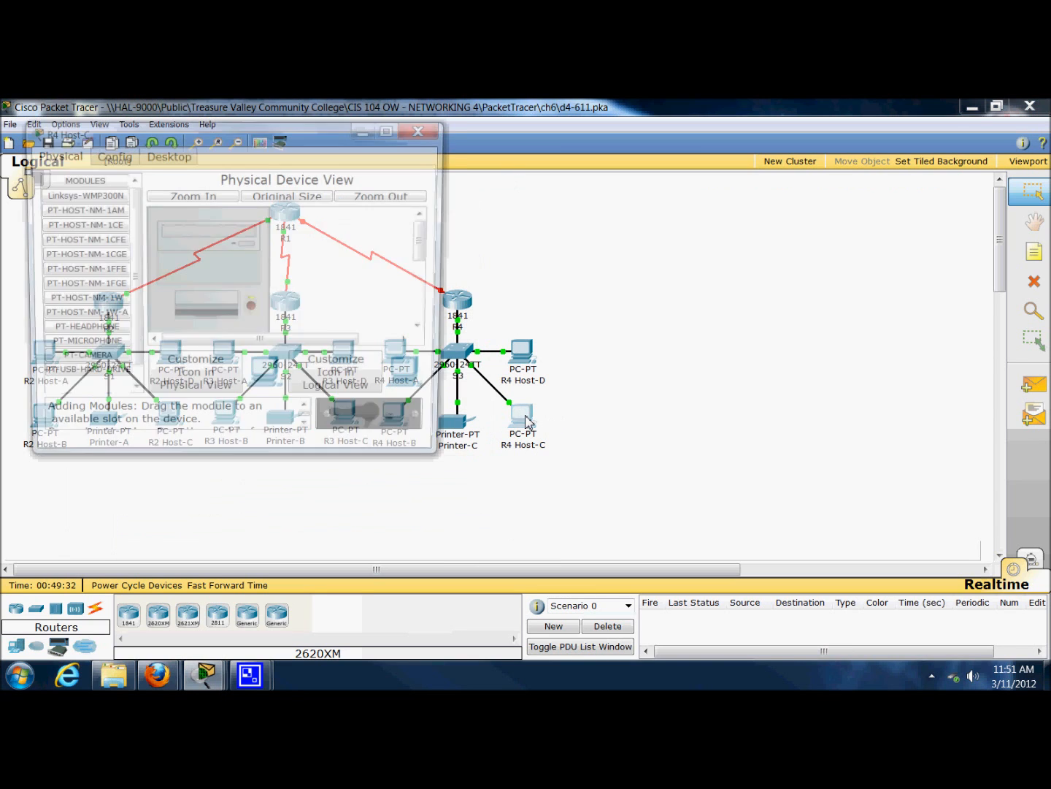
click(110, 154)
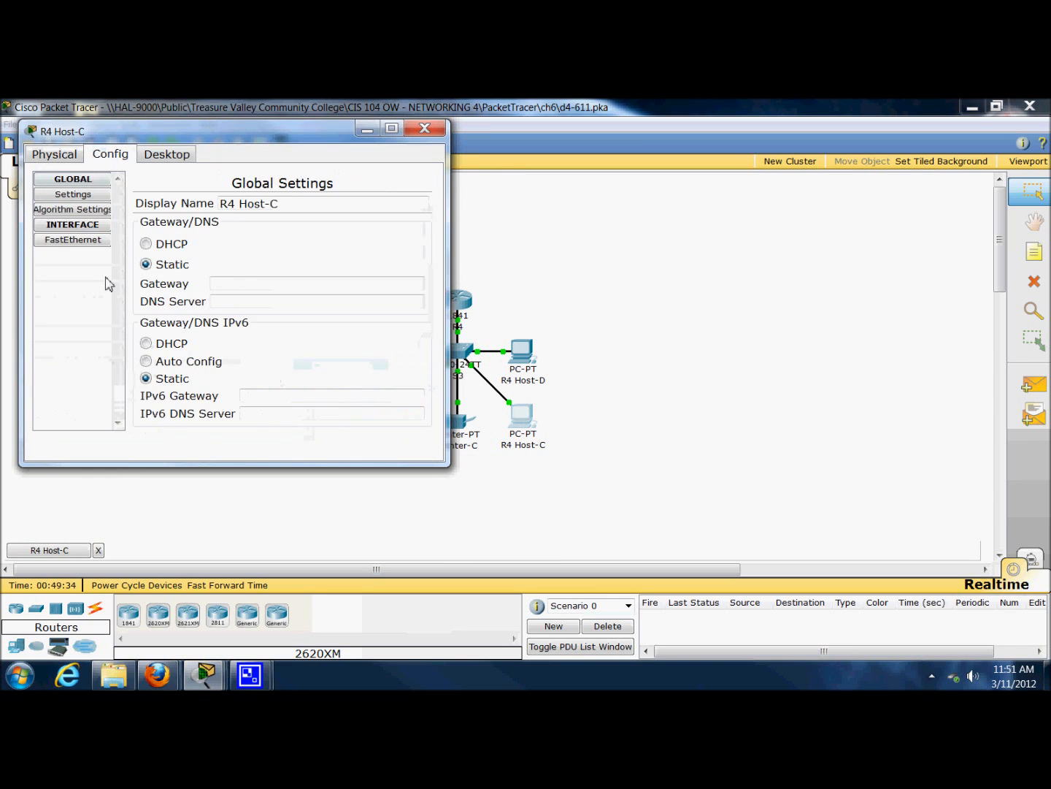
click(91, 241)
click(357, 358)
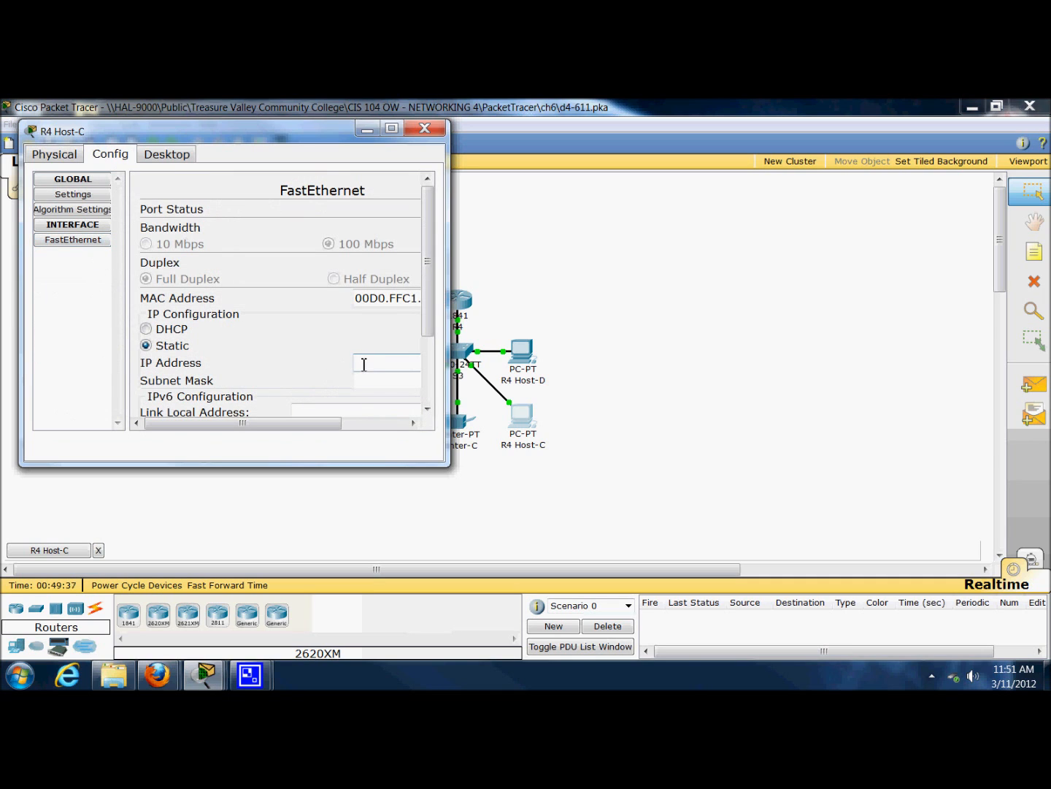
right_click(357, 358)
click(396, 443)
click(390, 381)
click(383, 366)
right_click(380, 369)
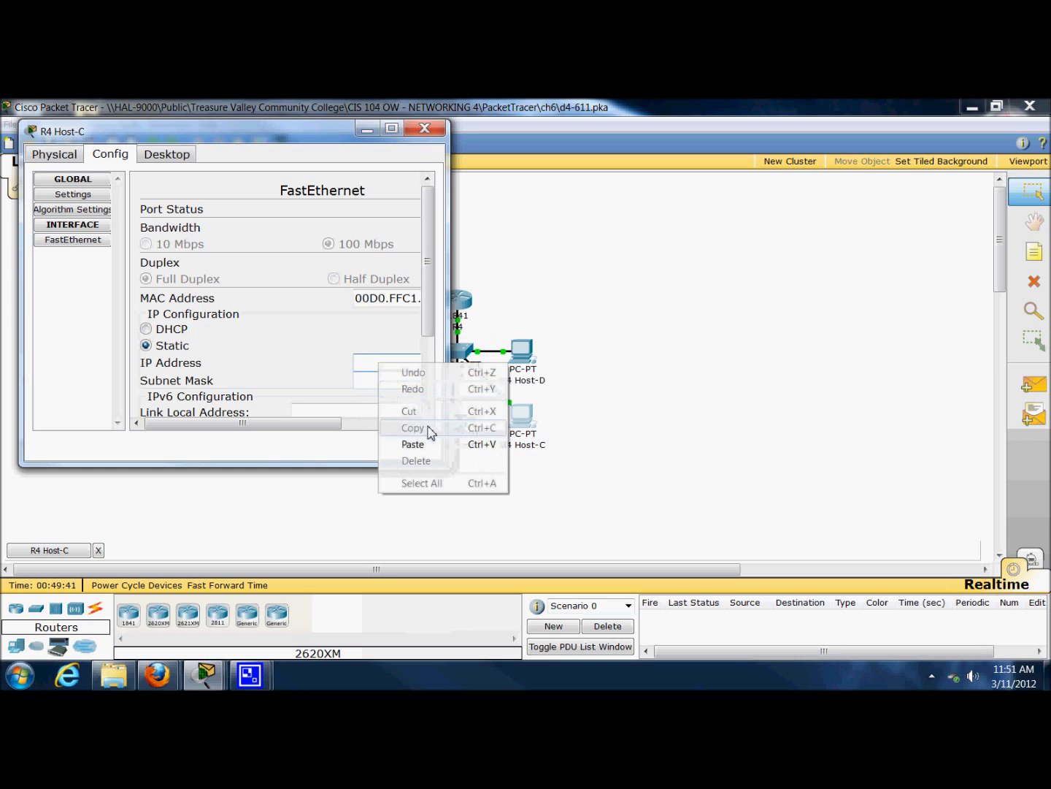
click(425, 441)
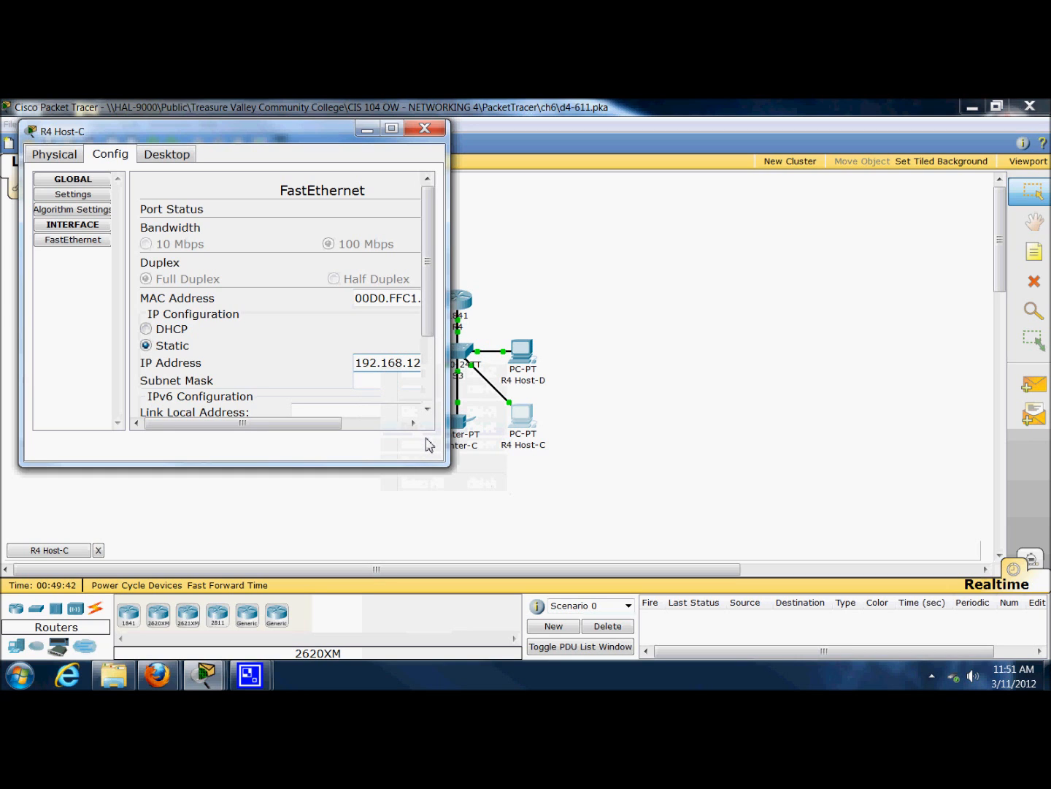
click(398, 380)
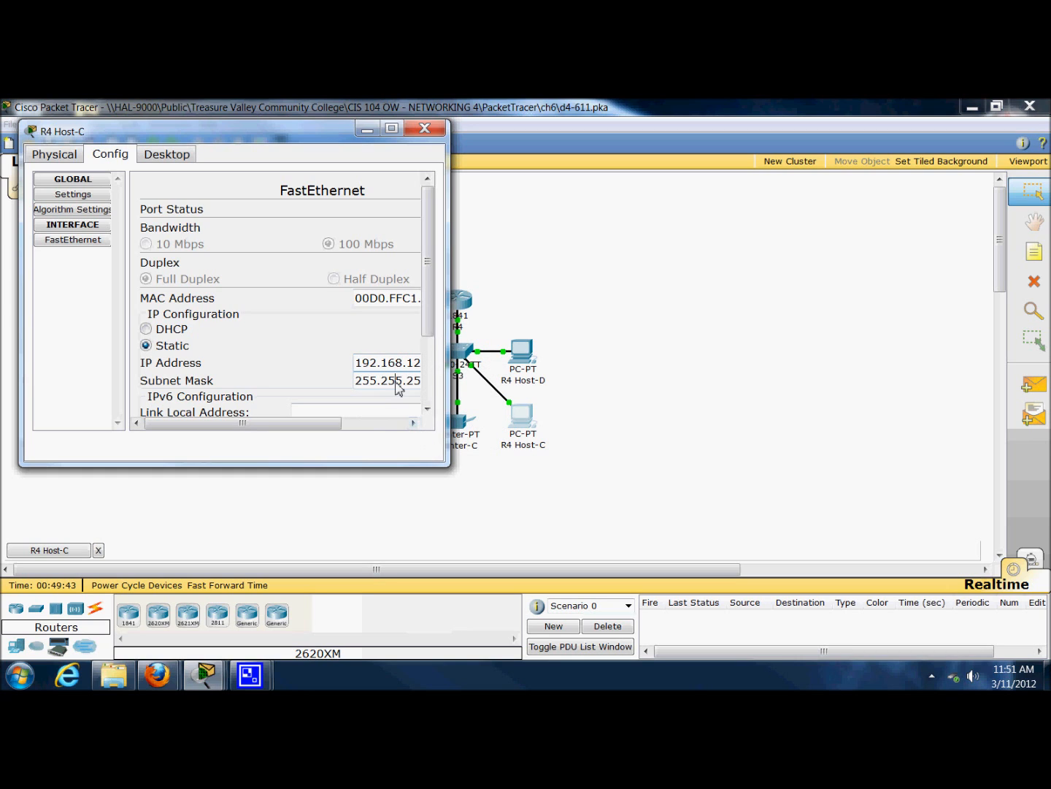
click(424, 128)
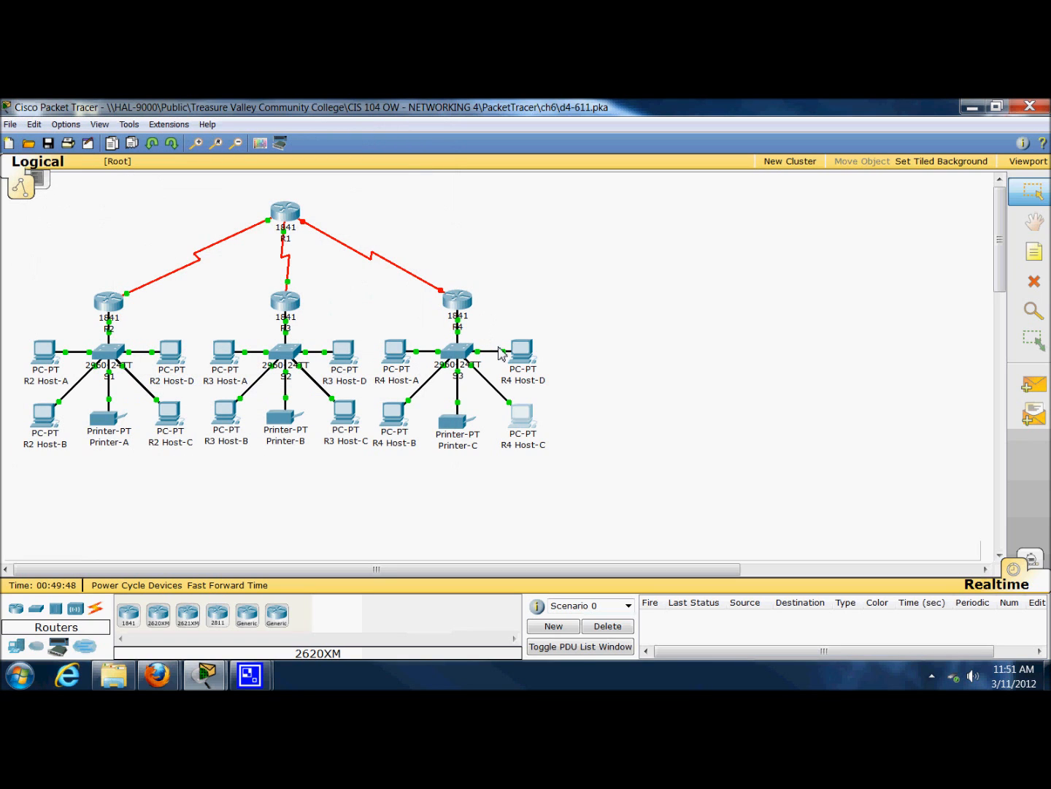
In router R4's command line, exit Serial0/0/0 configuration and enter interface configuration with int fa0/0
mouse_move(498, 352)
click(469, 498)
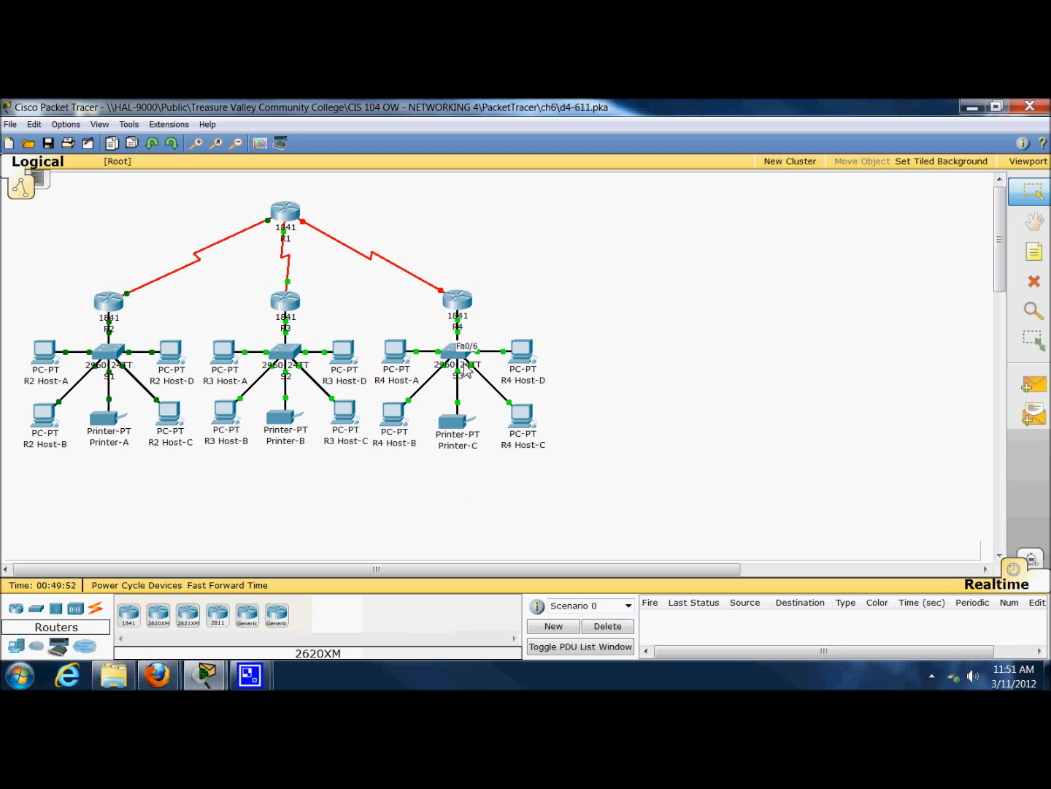
click(457, 299)
click(214, 218)
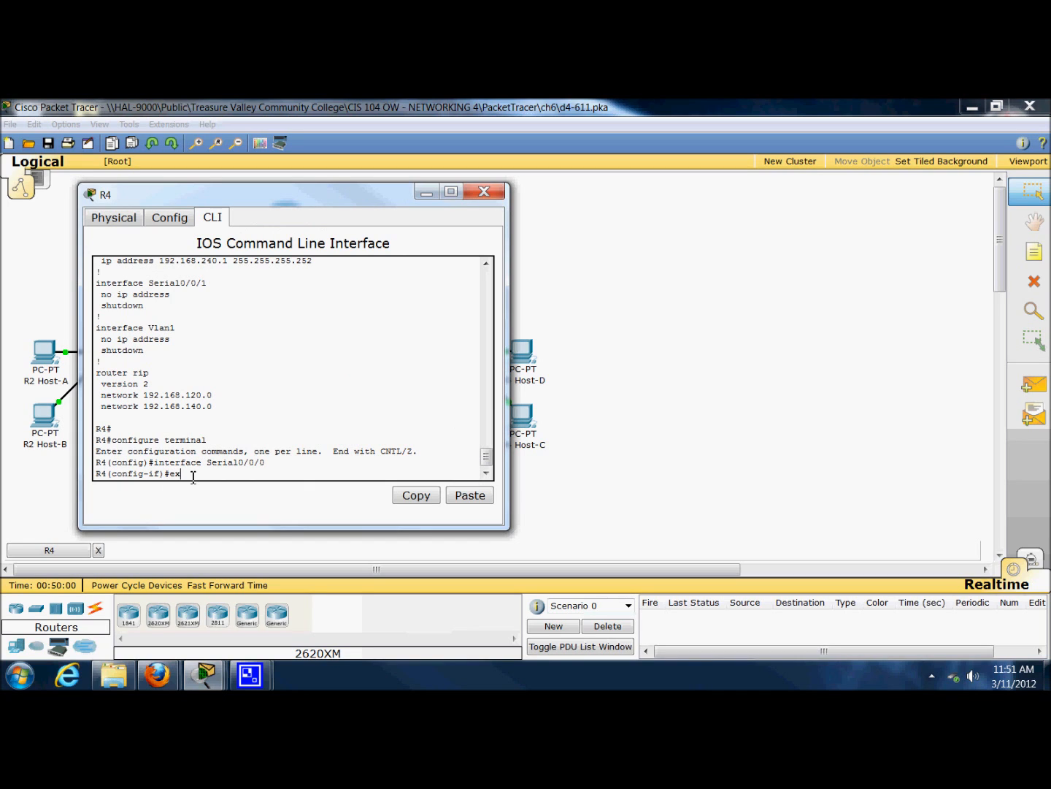
text(it)
key(Return)
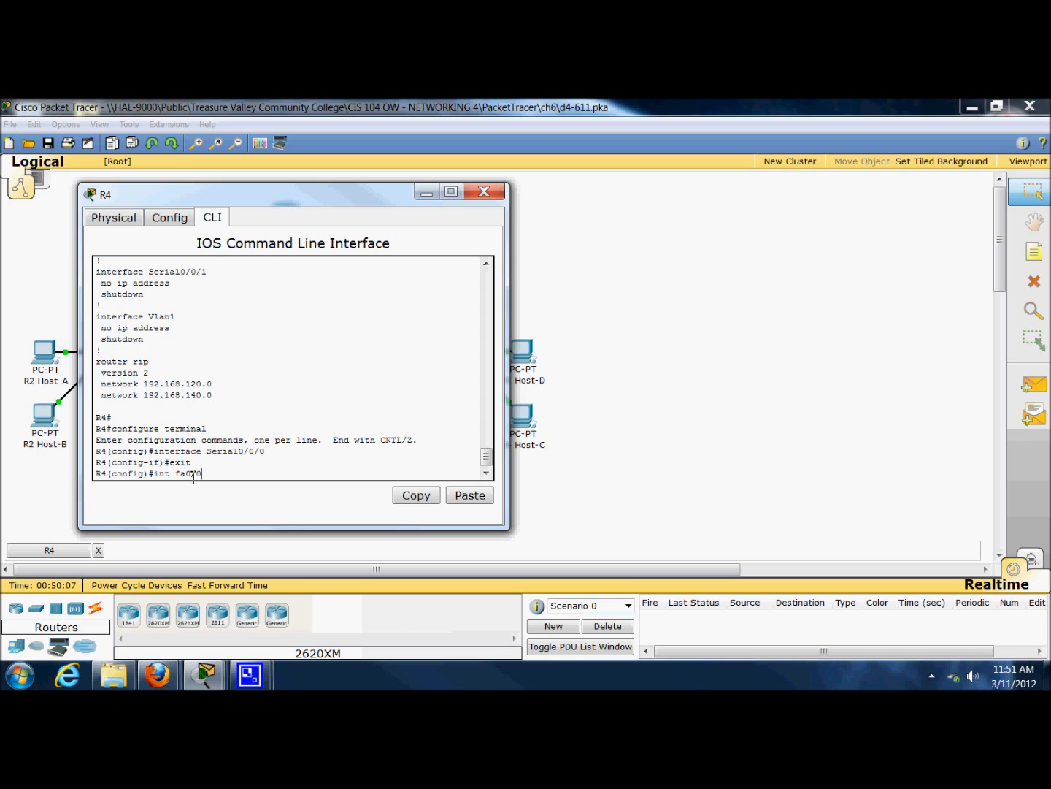
key(Return)
Try to run the default gateway command on R4's fa0/0 interface
text(defa)
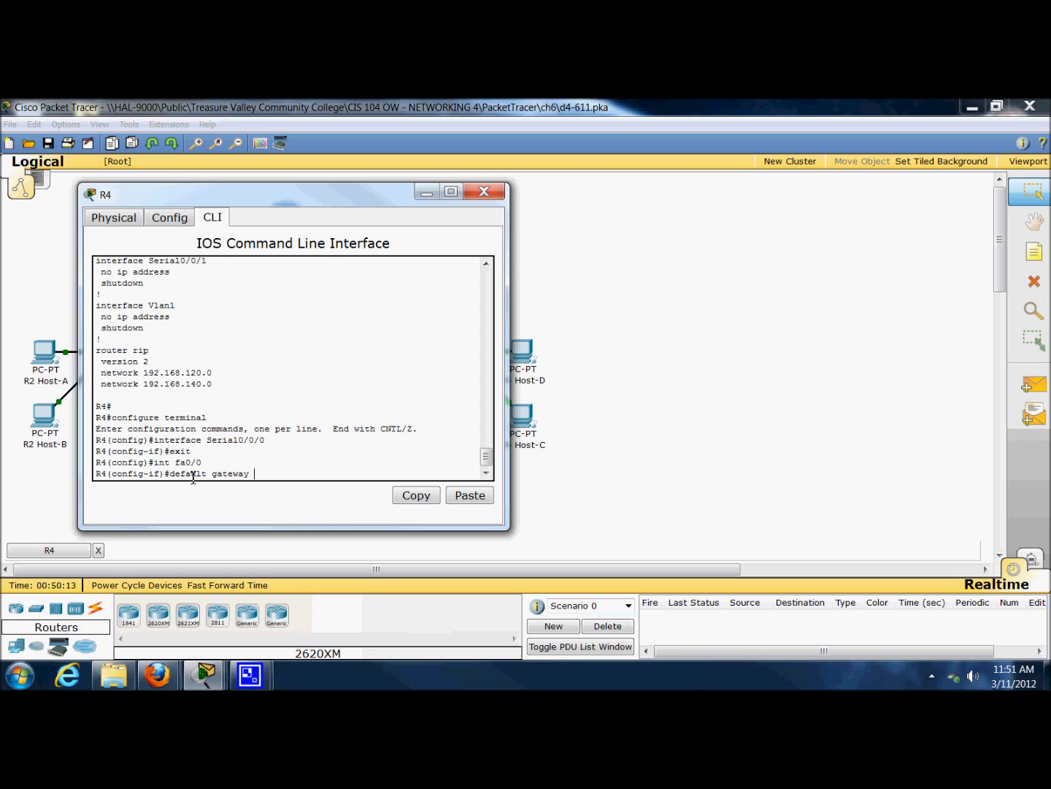
text(ult gateway)
key(Return)
Replace the recalled command with default? to query the command help in R4's interface configuration mode
key(Up)
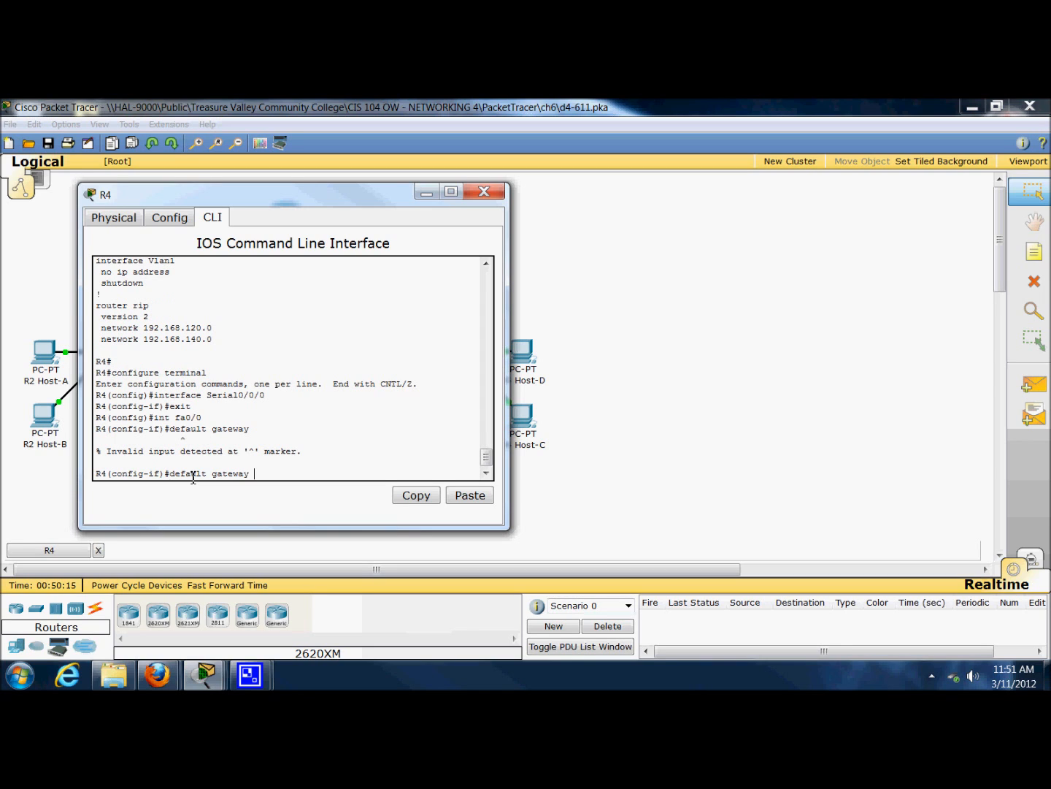
key(BackSpace)
key(BackSpace)
key(BackSpace)
key(BackSpace)
key(BackSpace)
key(BackSpace)
key(BackSpace)
key(BackSpace)
key(BackSpace)
key(BackSpace)
key(BackSpace)
key(BackSpace)
key(BackSpace)
key(BackSpace)
key(BackSpace)
text(default?)
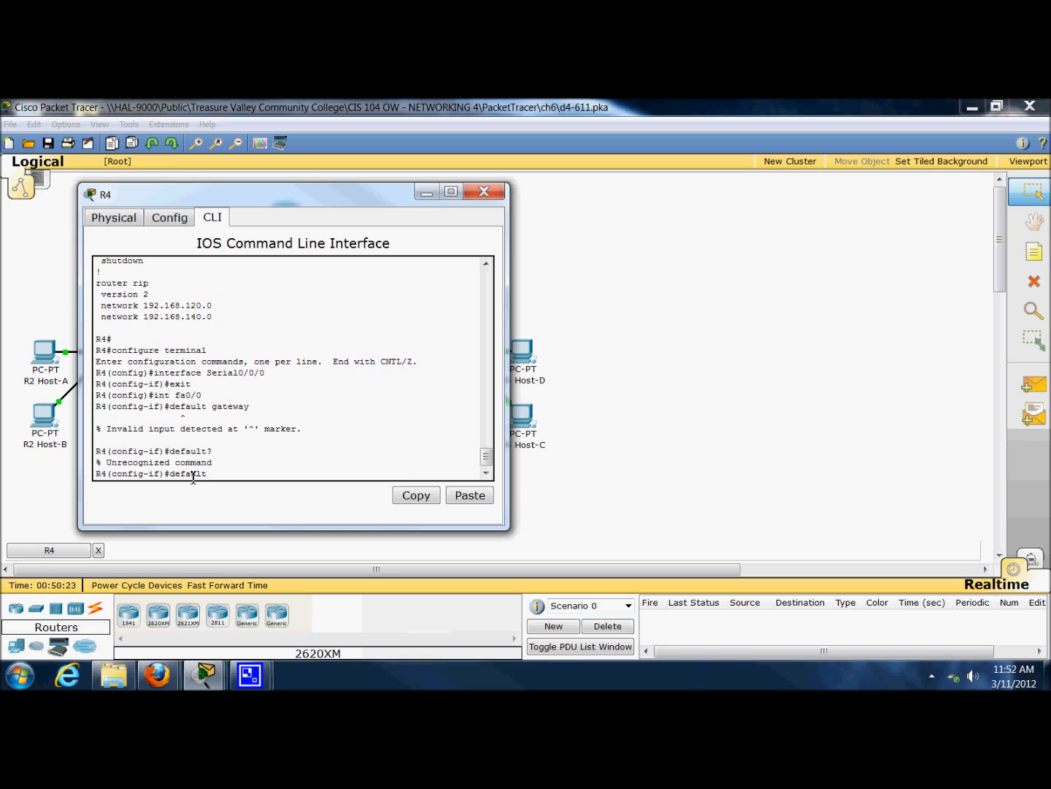
Clear the leftover default text and try to run the gateway command on R4's fa0/0 interface
key(BackSpace)
key(BackSpace)
key(BackSpace)
key(BackSpace)
key(BackSpace)
key(BackSpace)
key(BackSpace)
text(gateway)
key(Return)
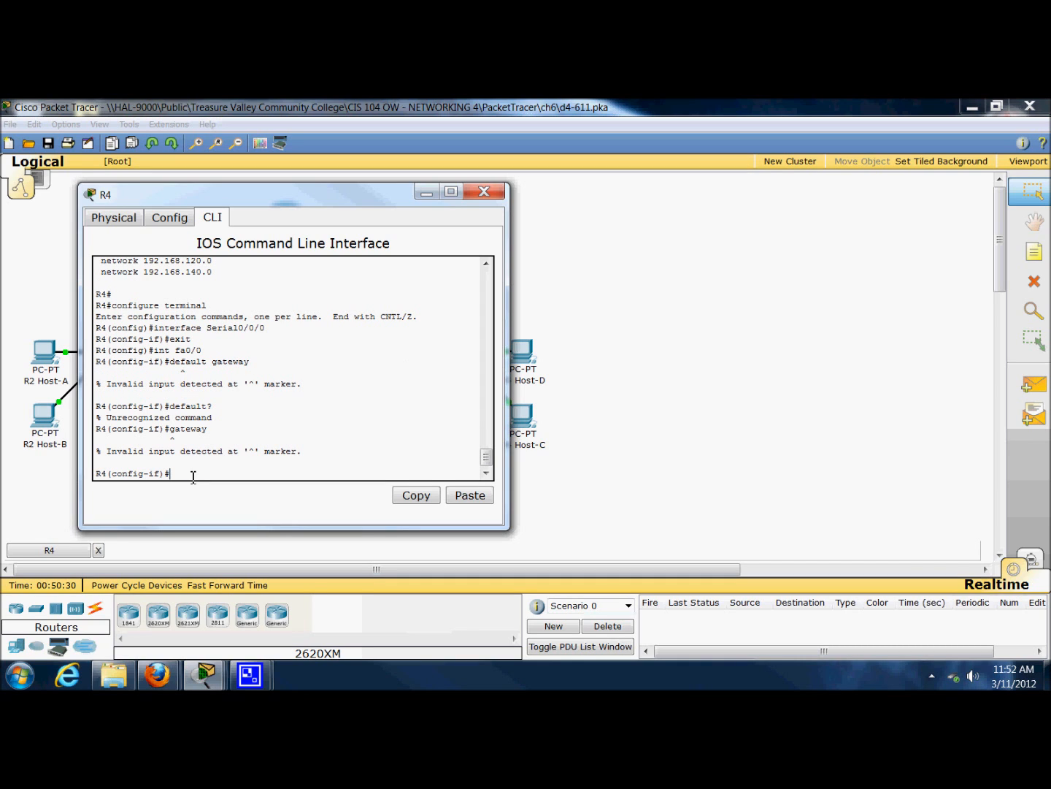
Examine R4's FastEthernet0/0, FastEthernet0/1, Serial0/0/0 and Serial0/0/1 interface settings, and close the R4 window
click(158, 218)
click(133, 218)
click(172, 218)
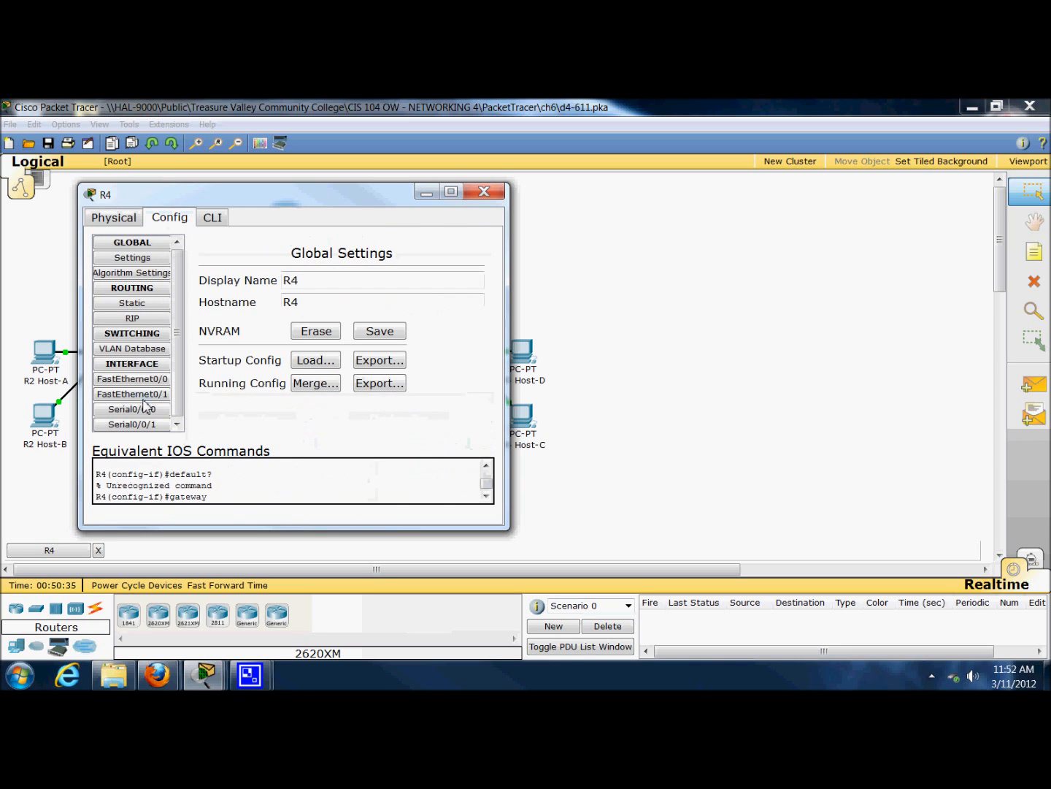
click(146, 379)
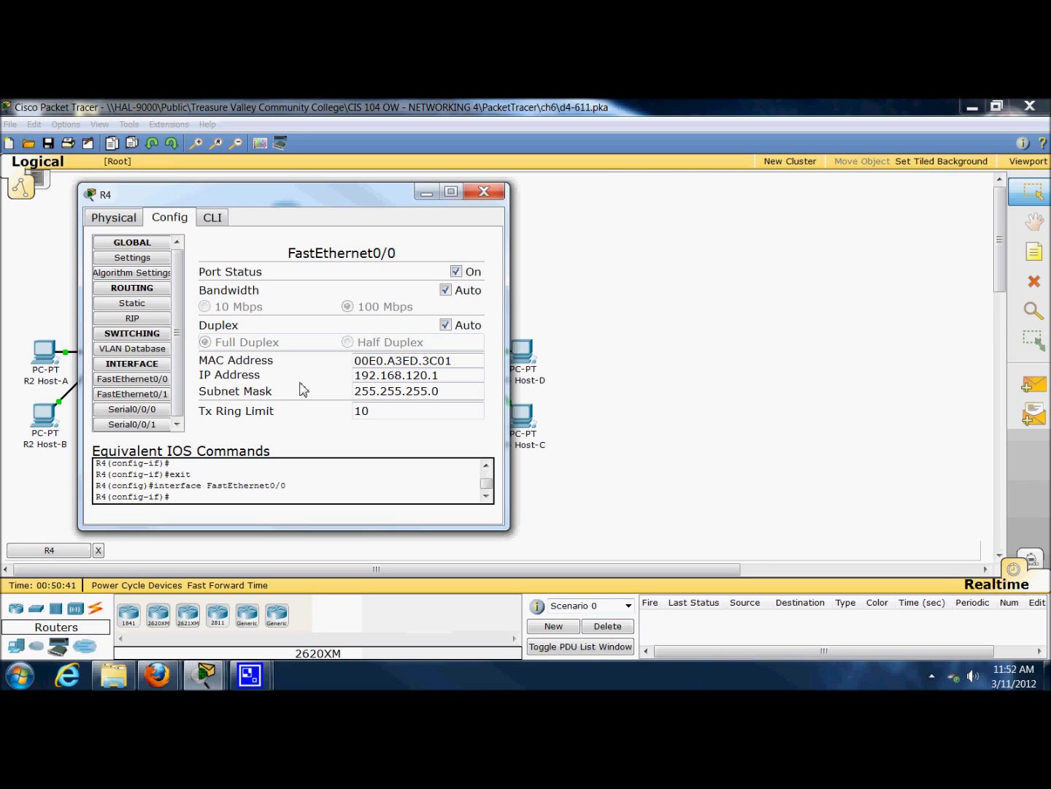
click(142, 394)
click(142, 380)
click(144, 409)
click(146, 424)
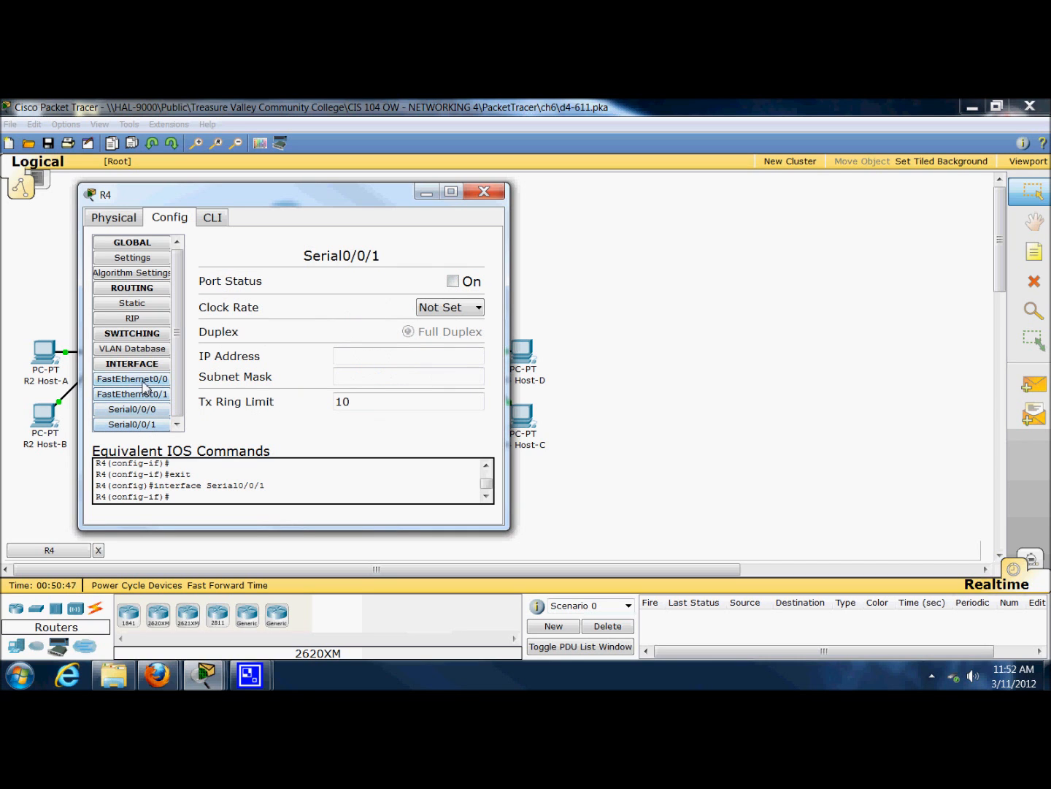
click(143, 379)
click(475, 193)
Test connectivity with a simple PDU from R4 Host-B to router R4, and delete the test scenario
click(1034, 384)
click(395, 414)
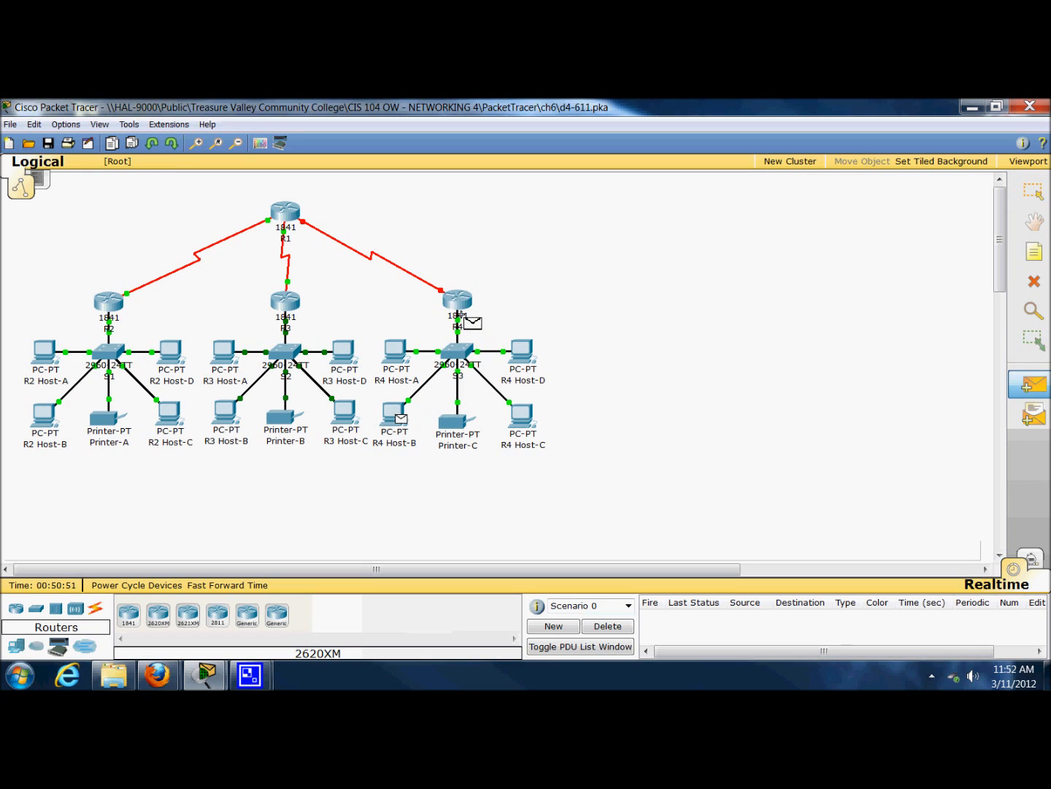
click(459, 305)
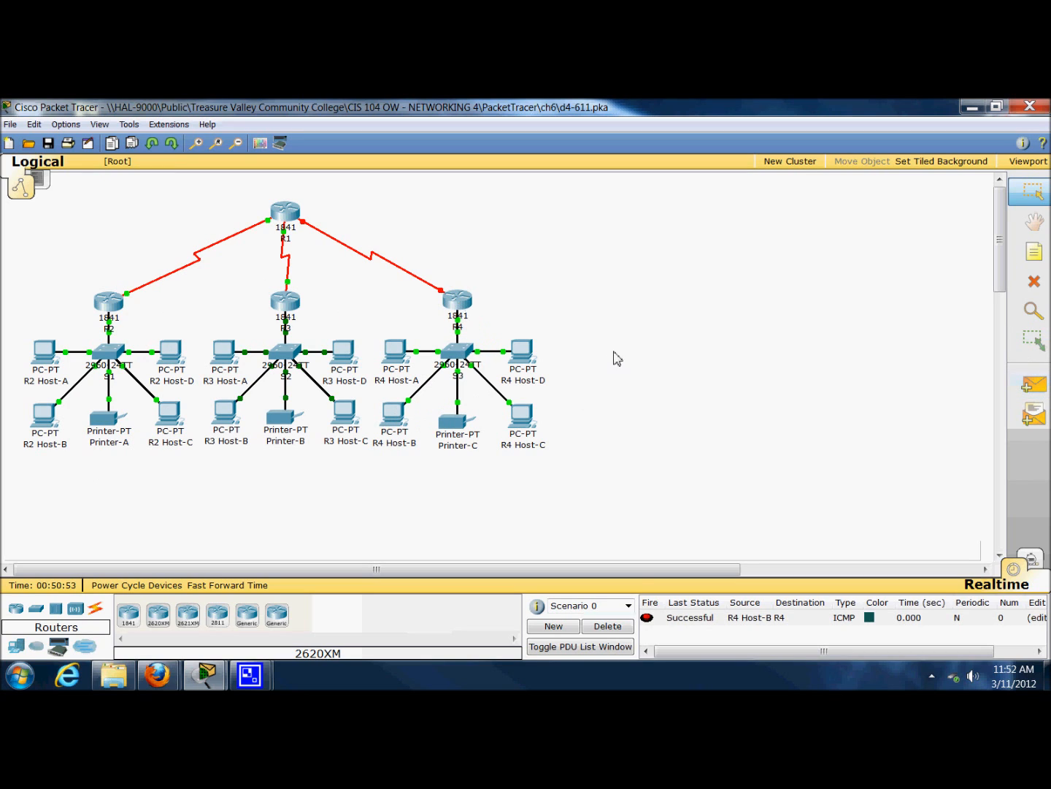
click(618, 628)
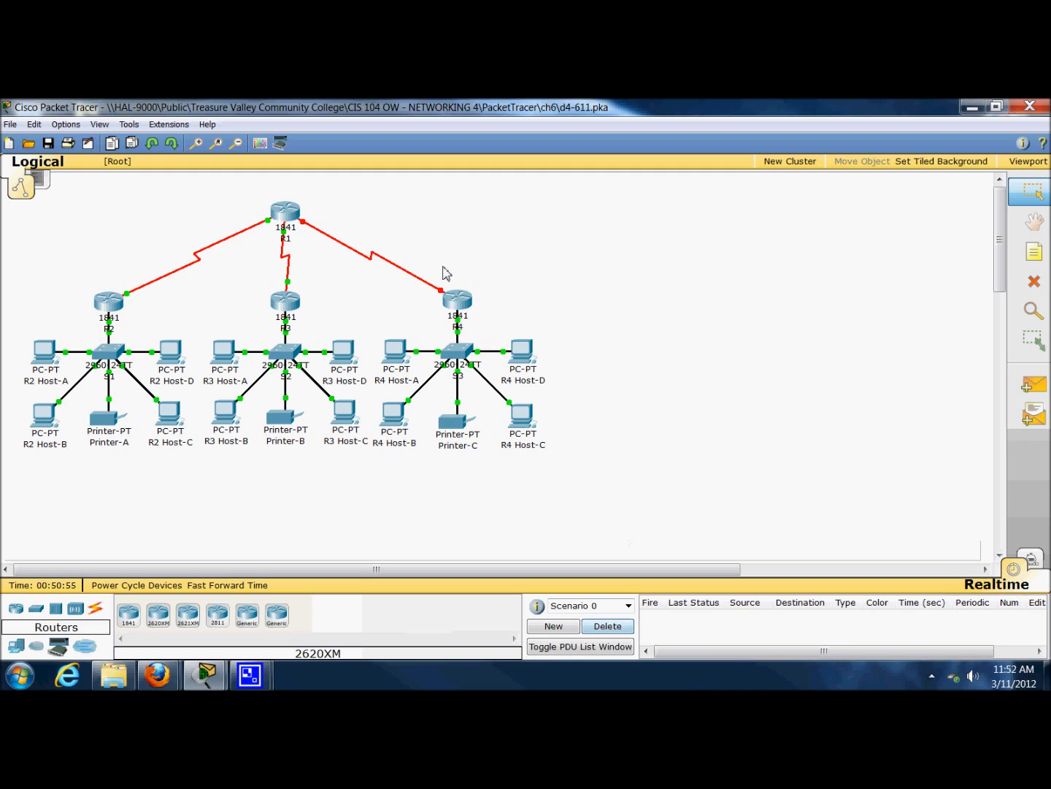
Test connectivity with a simple PDU from R4 Host-A to R4 Host-C, and delete the test scenario
click(1033, 386)
click(398, 352)
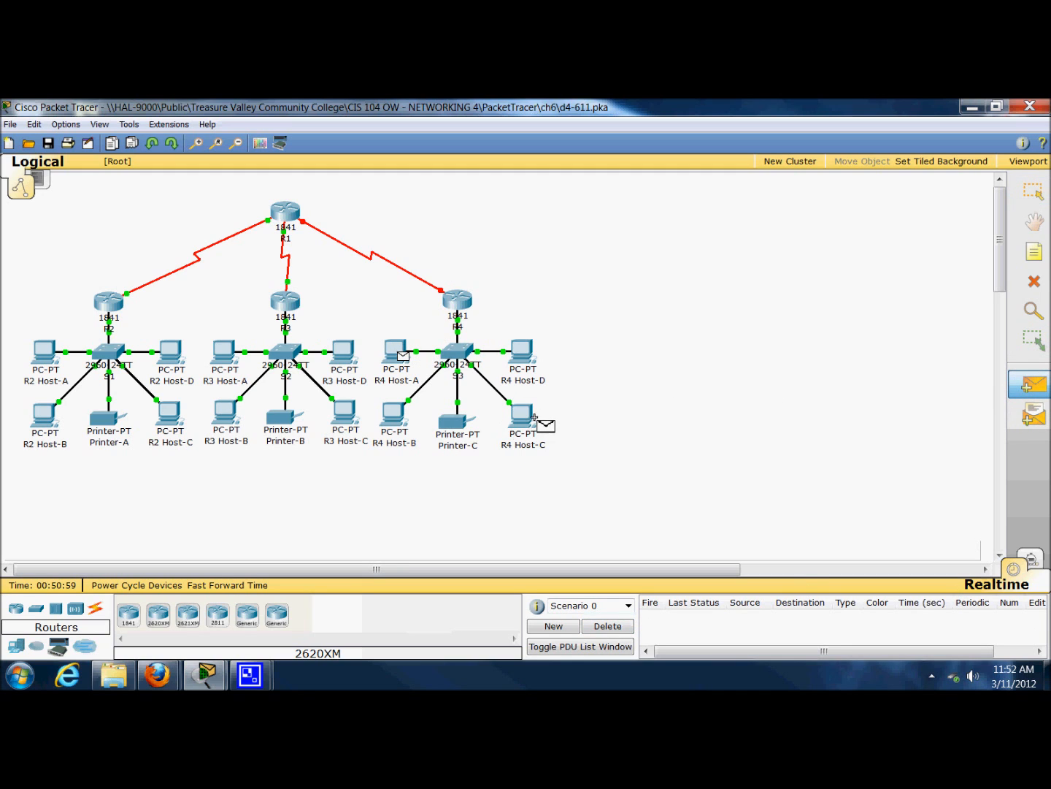
click(522, 417)
click(599, 628)
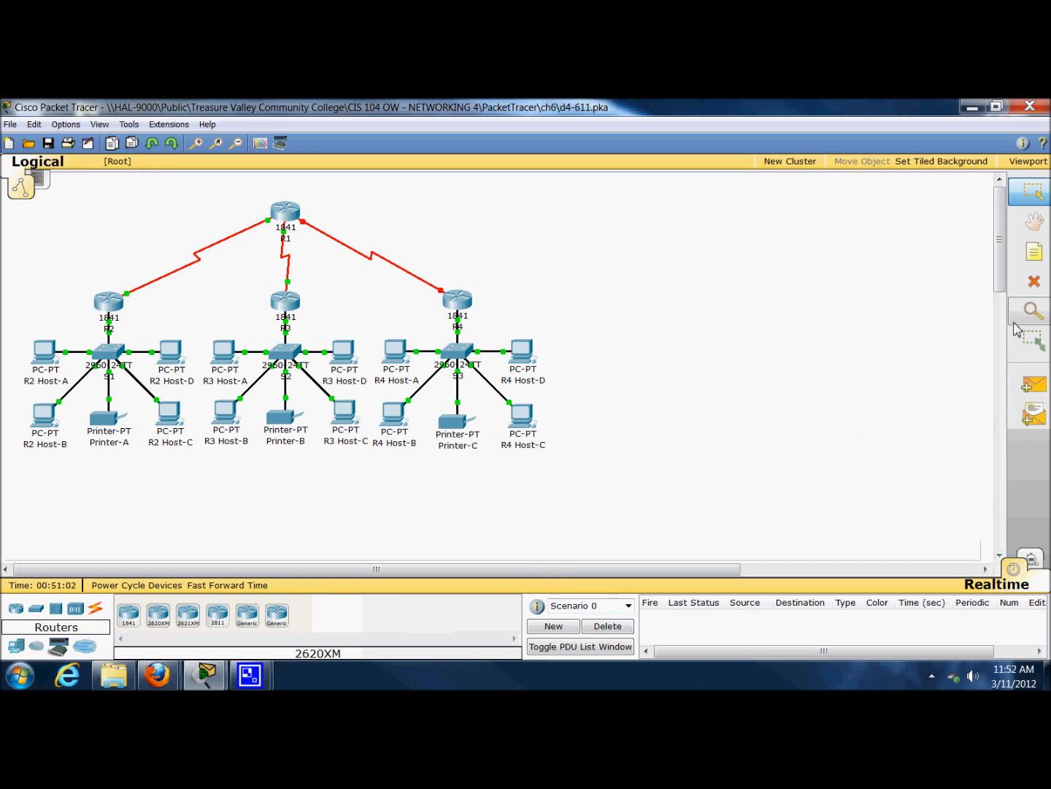
Test the link with a simple PDU from router R4 to router R1, and delete the test scenario
click(1033, 385)
click(459, 300)
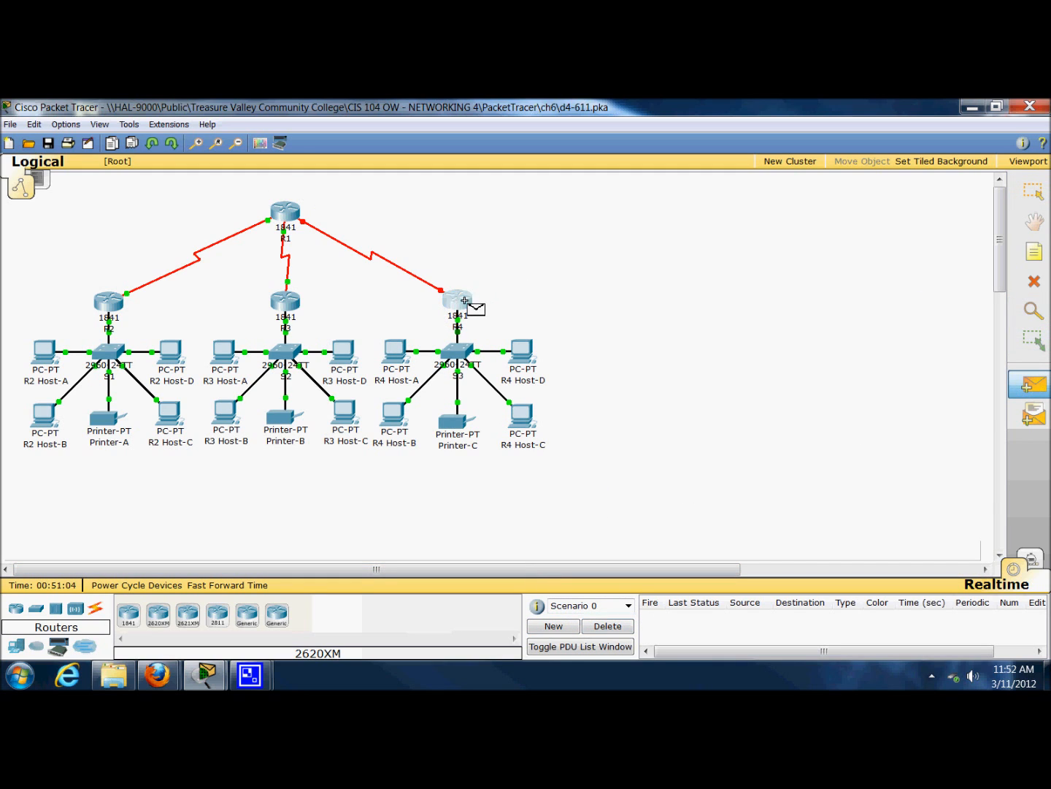
click(289, 213)
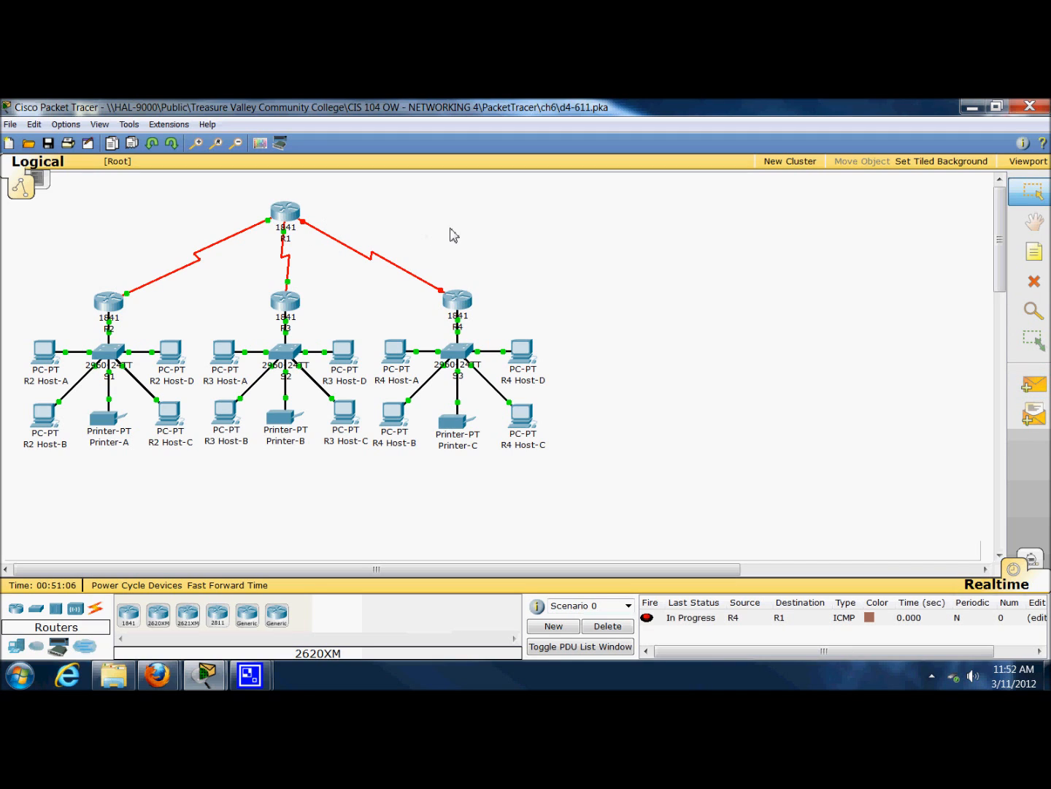
click(597, 628)
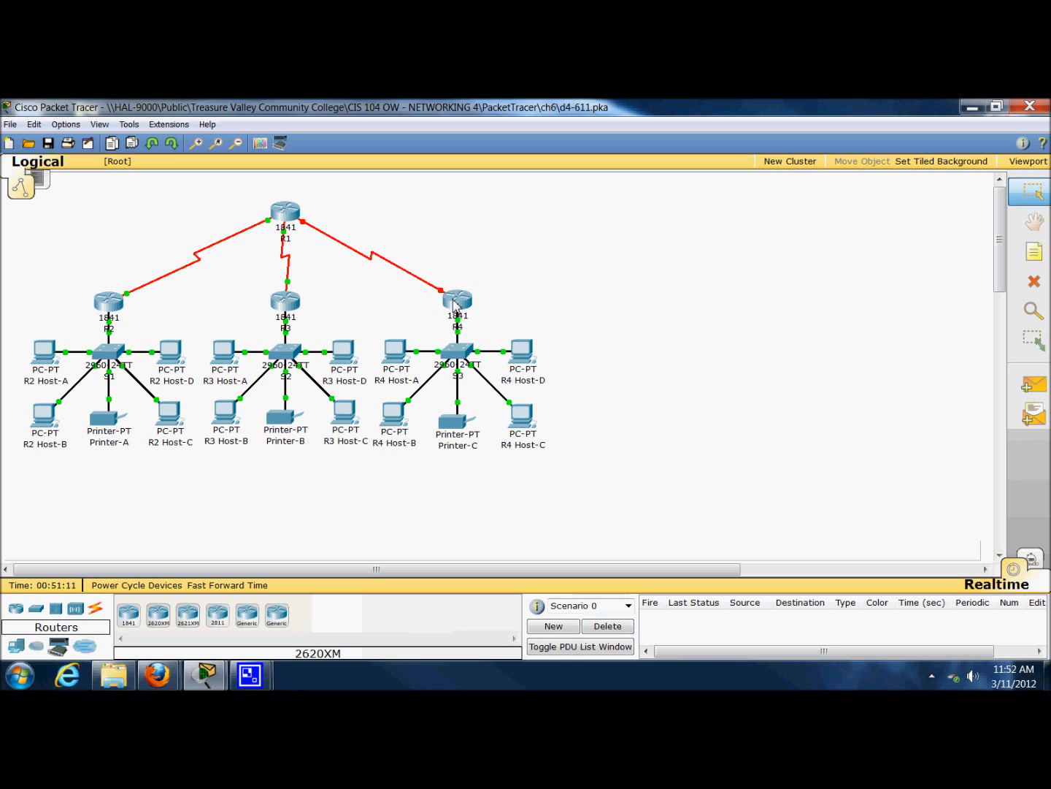
Check which ports link R1 to R4, and examine R1's Serial0/0/1 and Serial0/1/0 settings
click(284, 213)
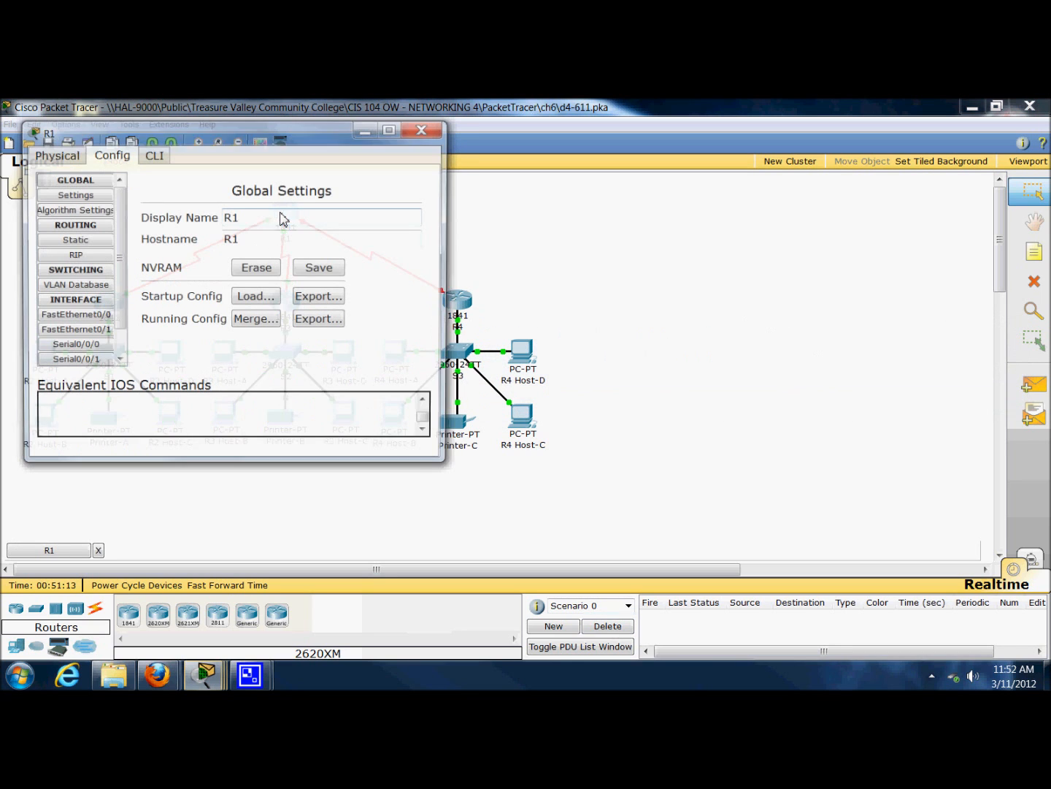
click(421, 130)
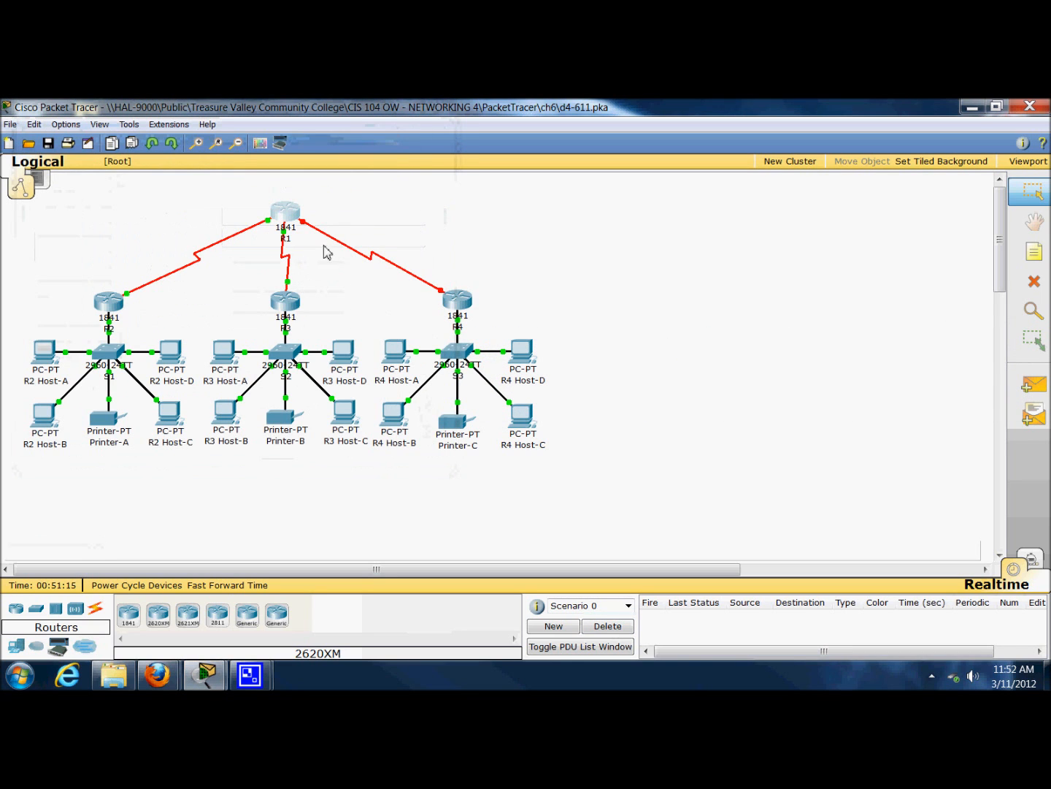
mouse_move(330, 241)
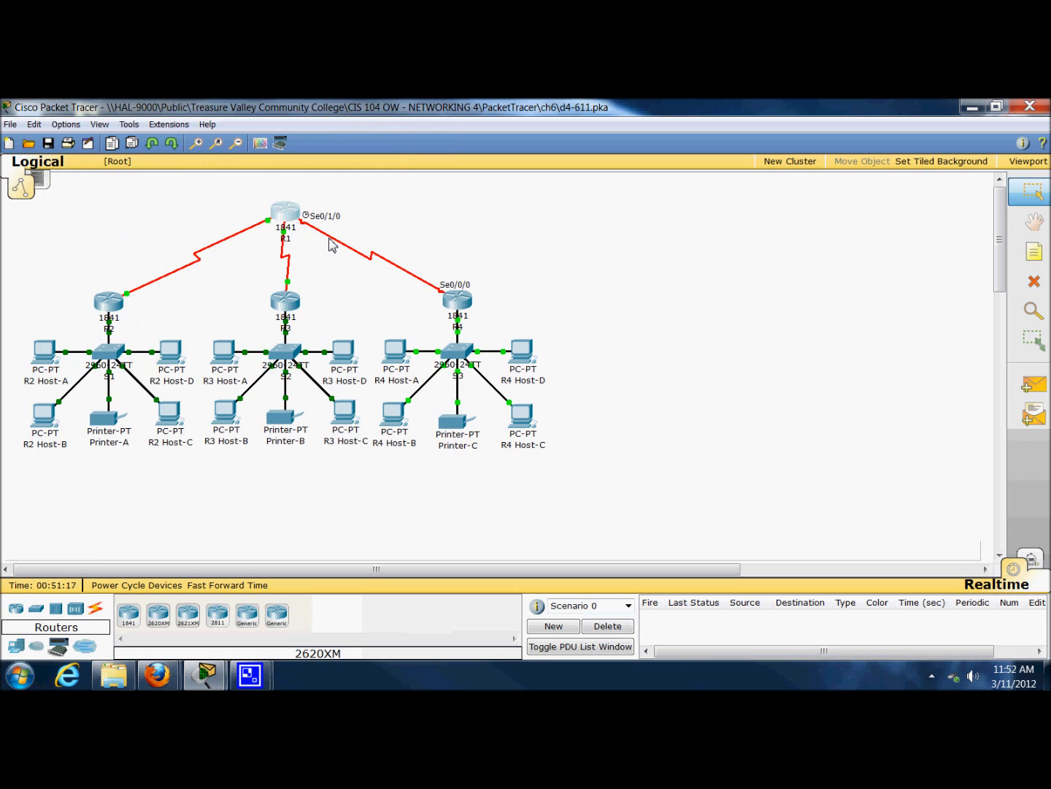
click(296, 218)
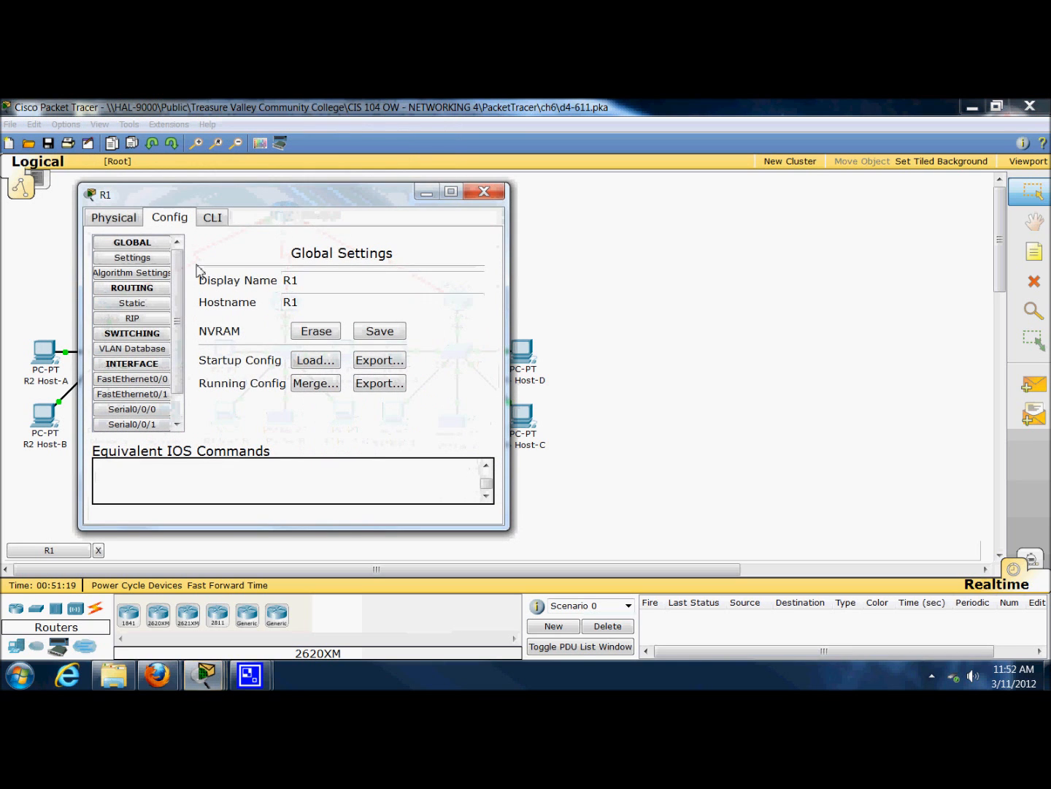
click(133, 428)
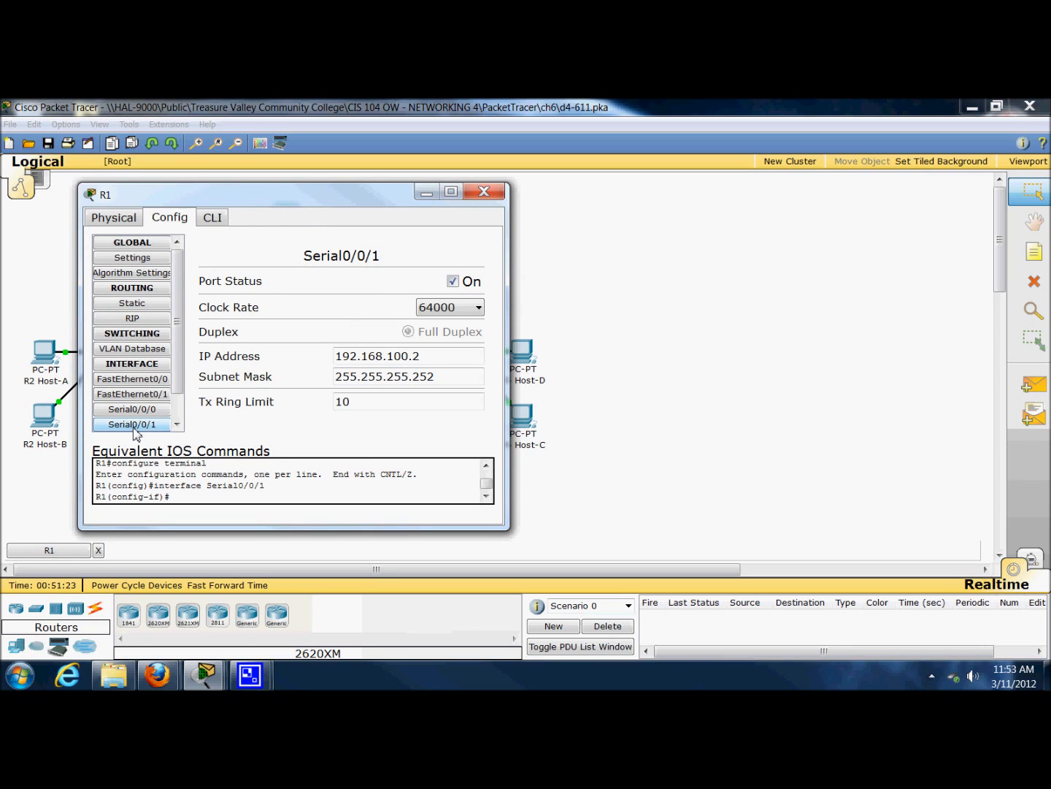
scroll(169, 394, down, 2)
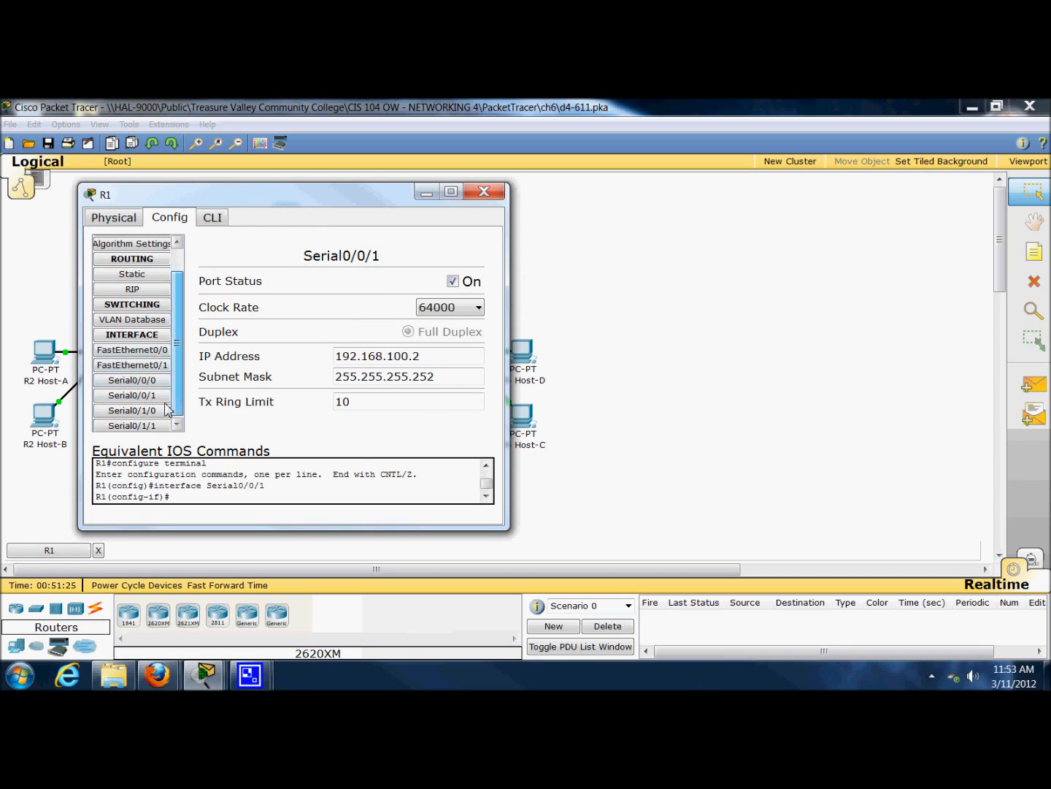
click(149, 413)
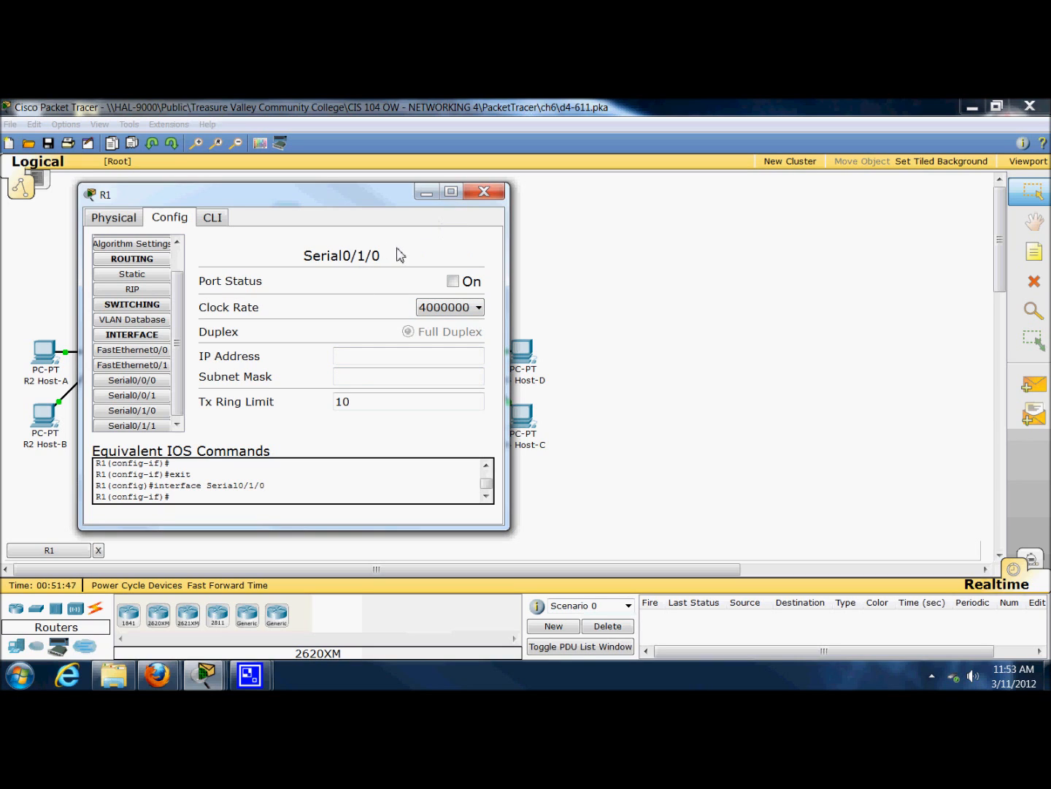
click(493, 196)
In router R1's command line, enter interface configuration with int s0/1/0 and begin an ip add command
click(289, 214)
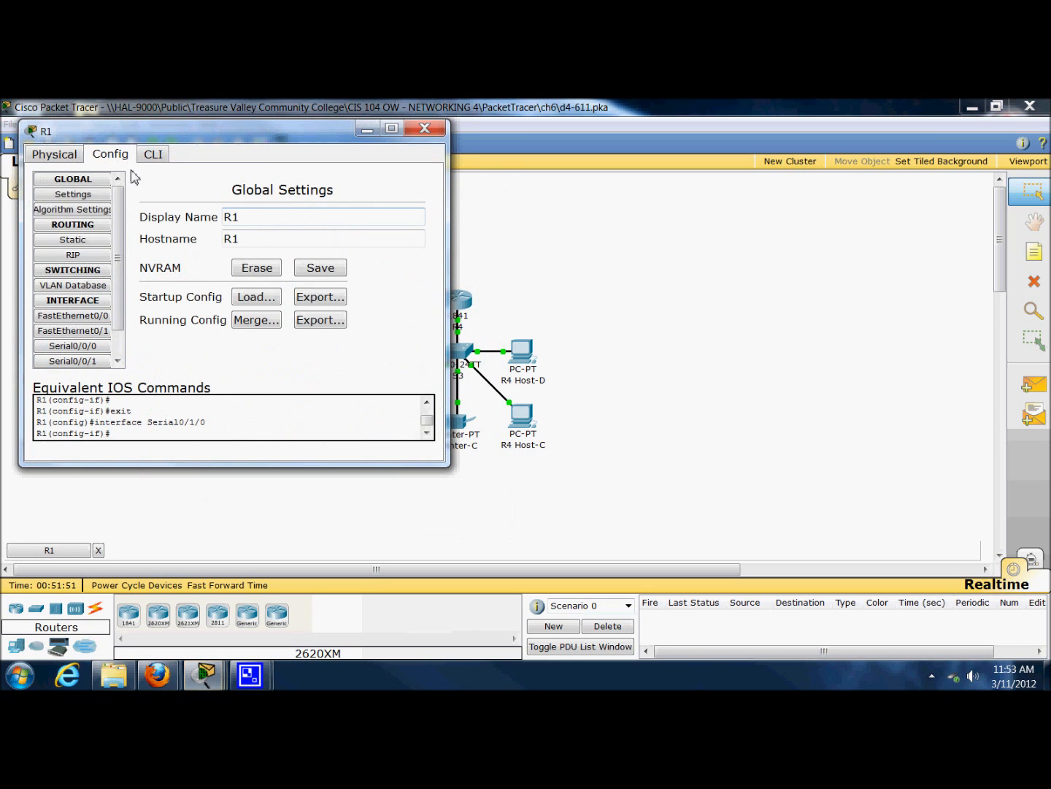
click(153, 155)
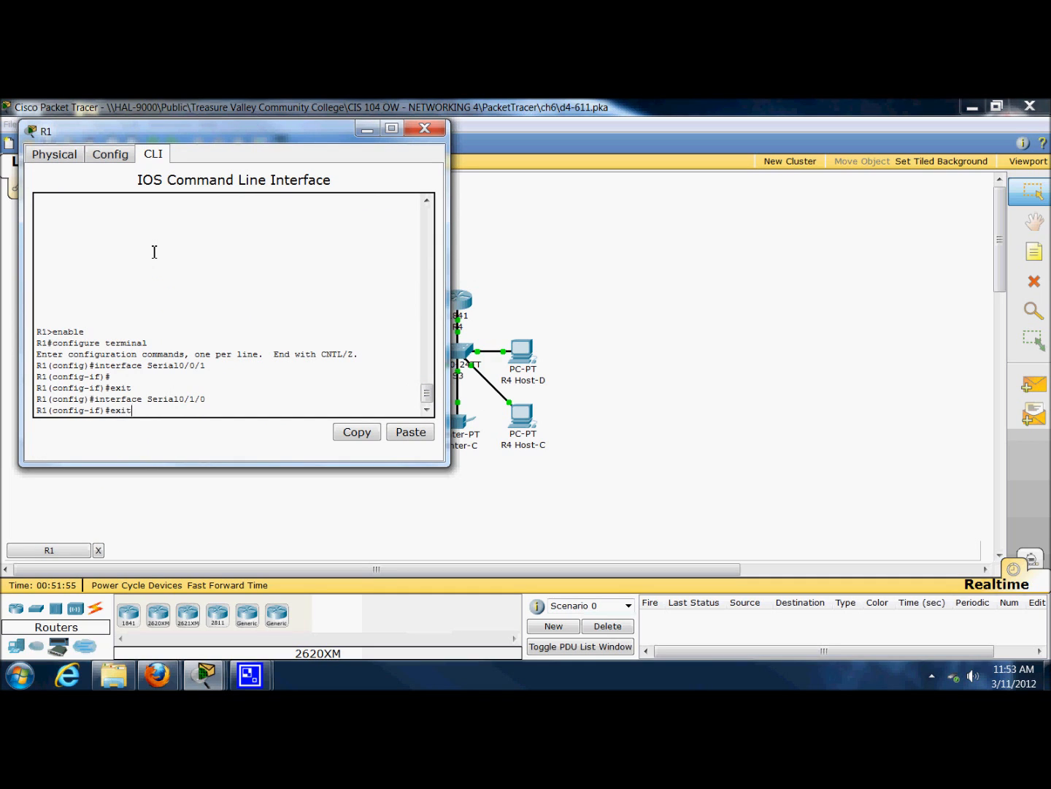
key(Return)
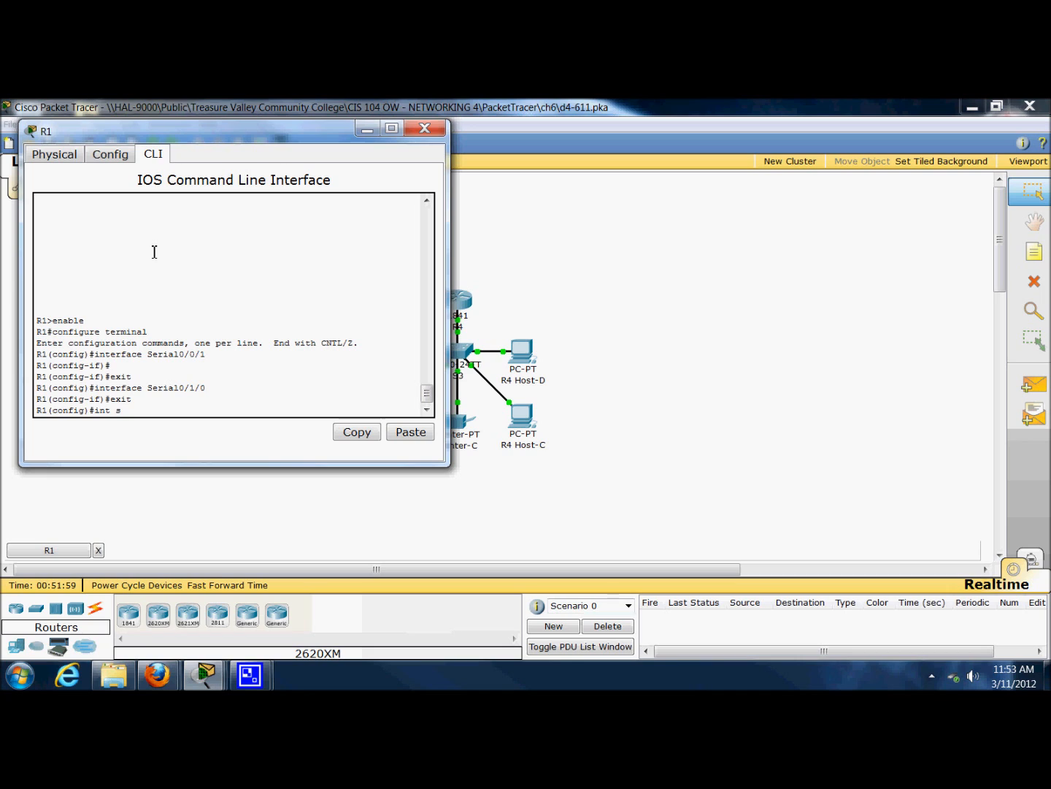
text(int s0/1/0)
key(Return)
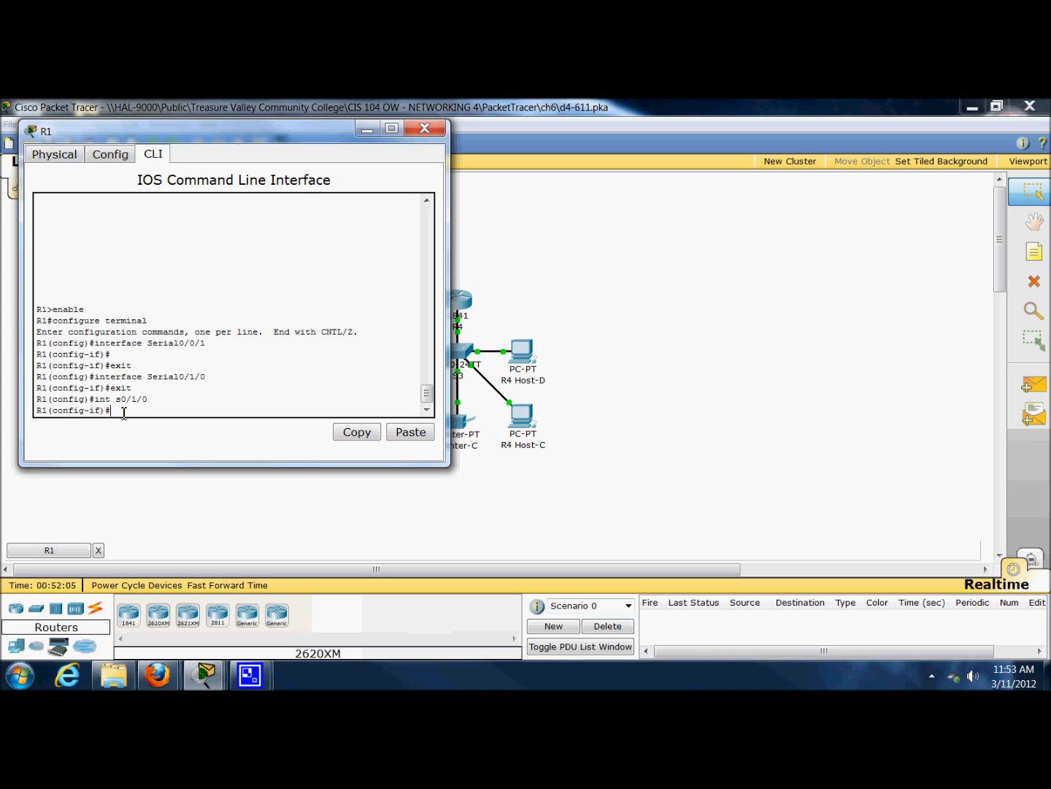
key(BackSpace)
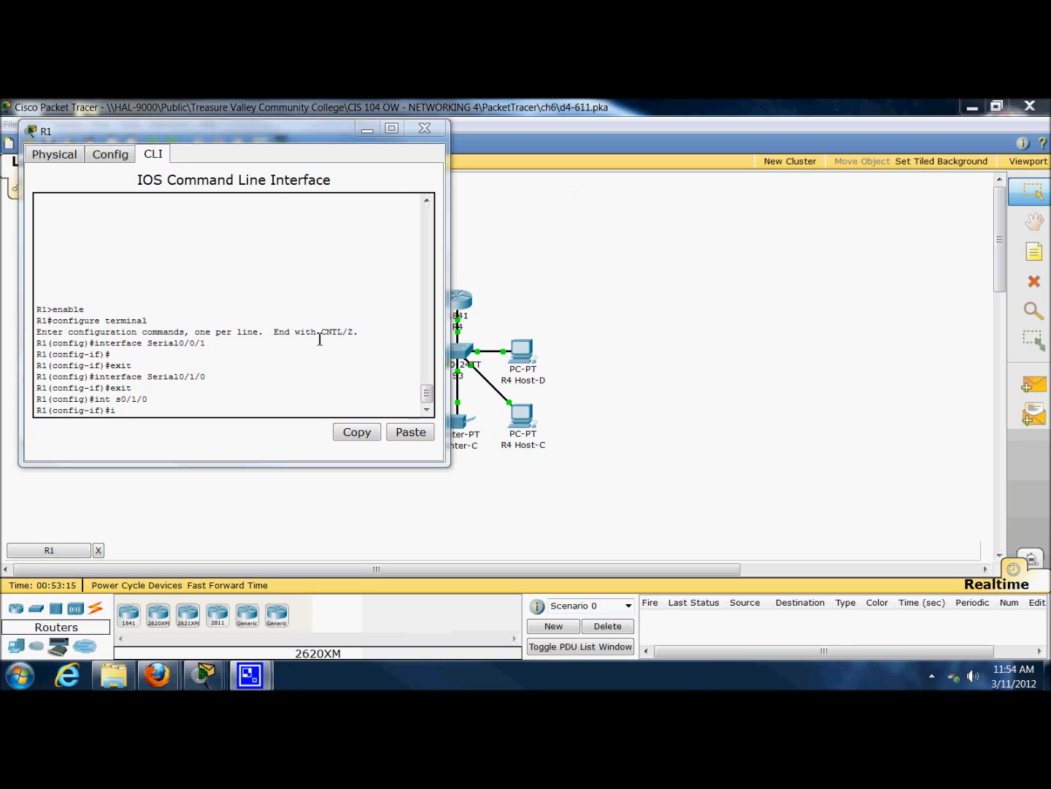
click(133, 442)
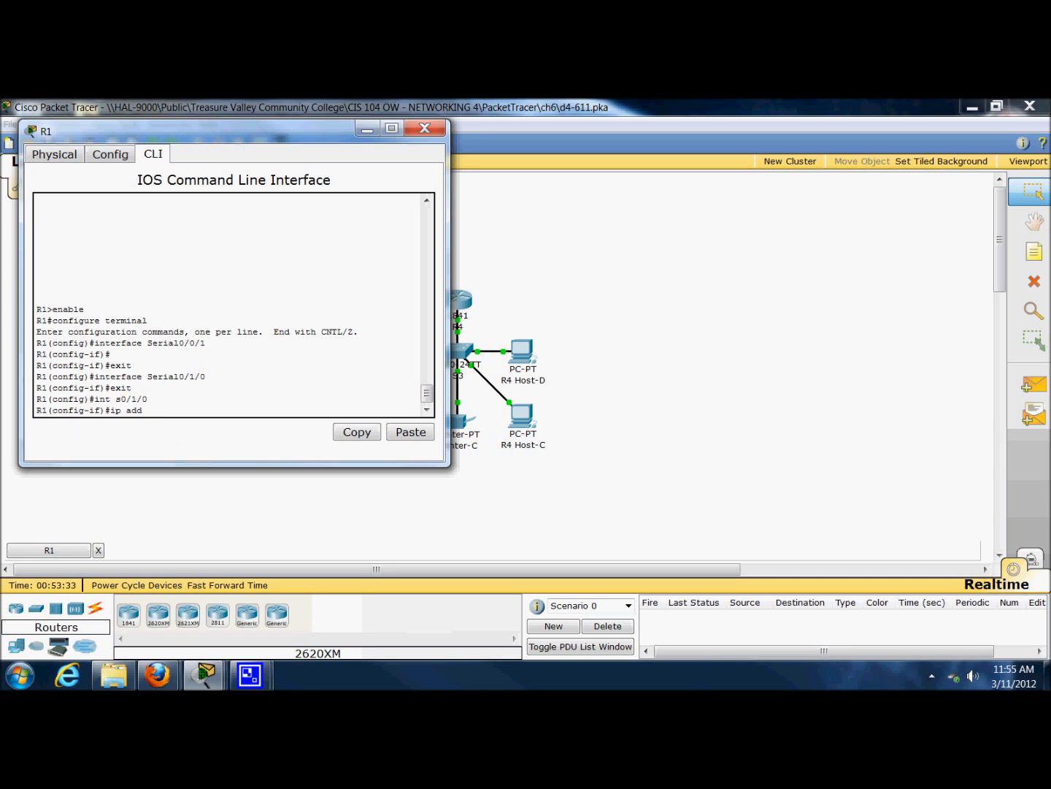
key(alt+Tab)
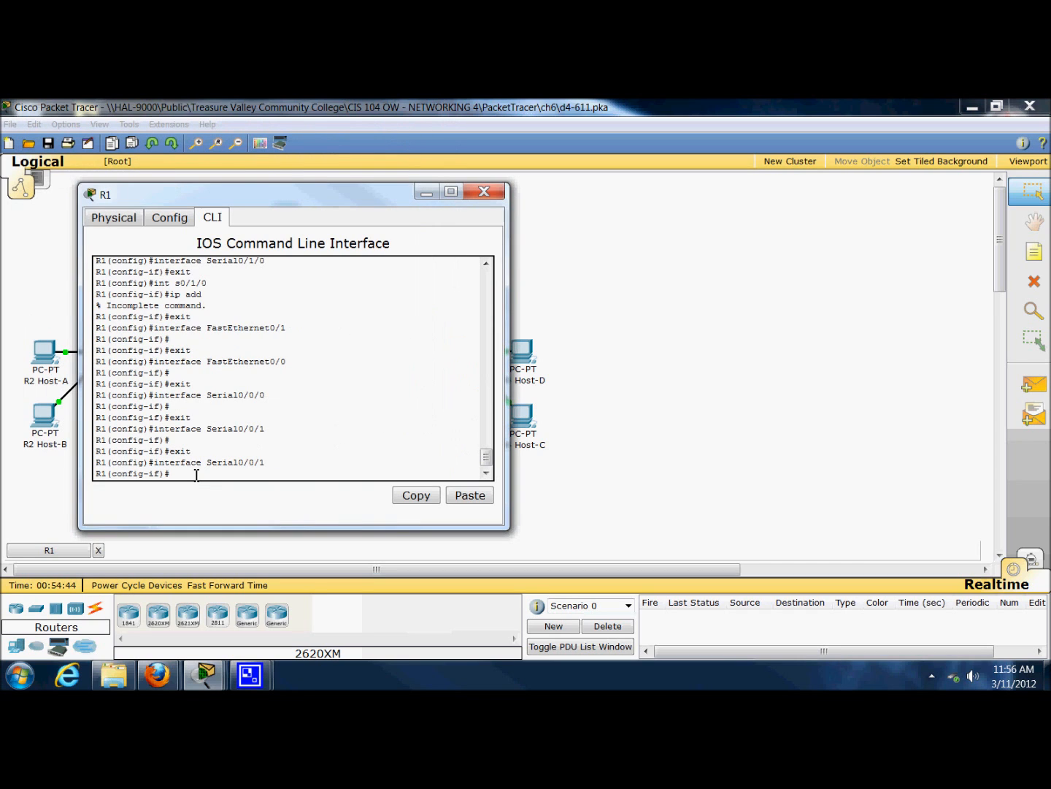
Assign R1's Serial0/0/1 the address 192.168.240.2 with mask 255.255.255.252, and enable the interface with no shut
text(ip add 192.168.240.2 255.255.255.252)
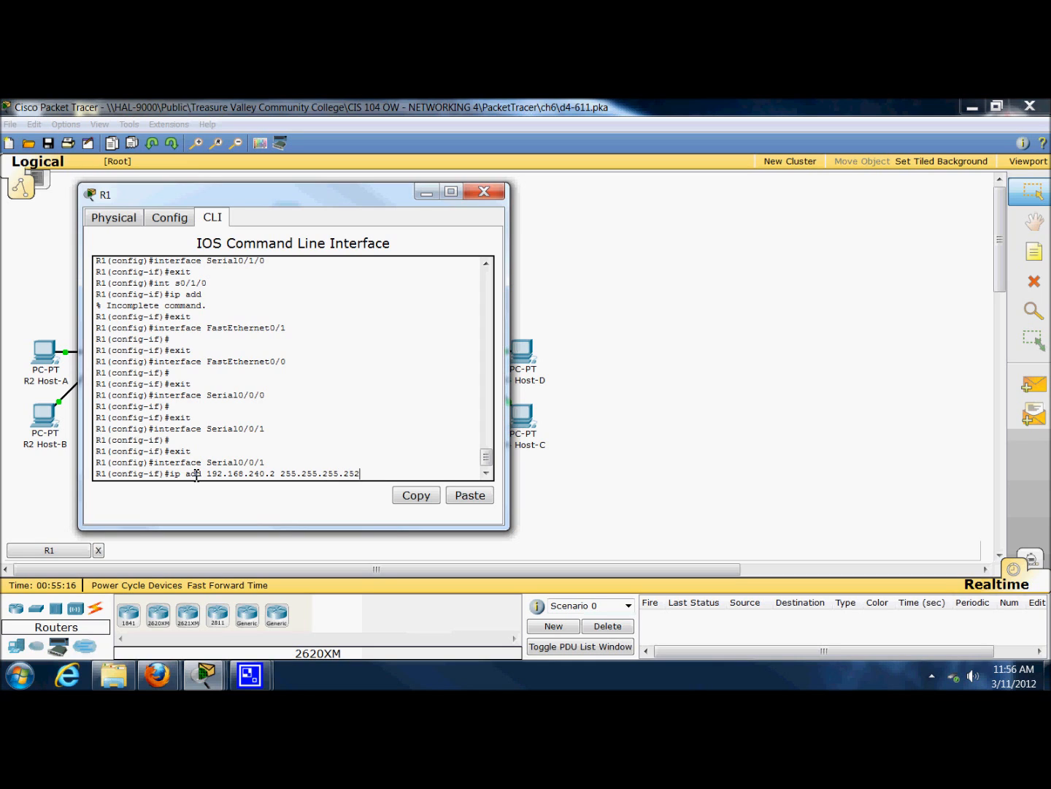
key(Return)
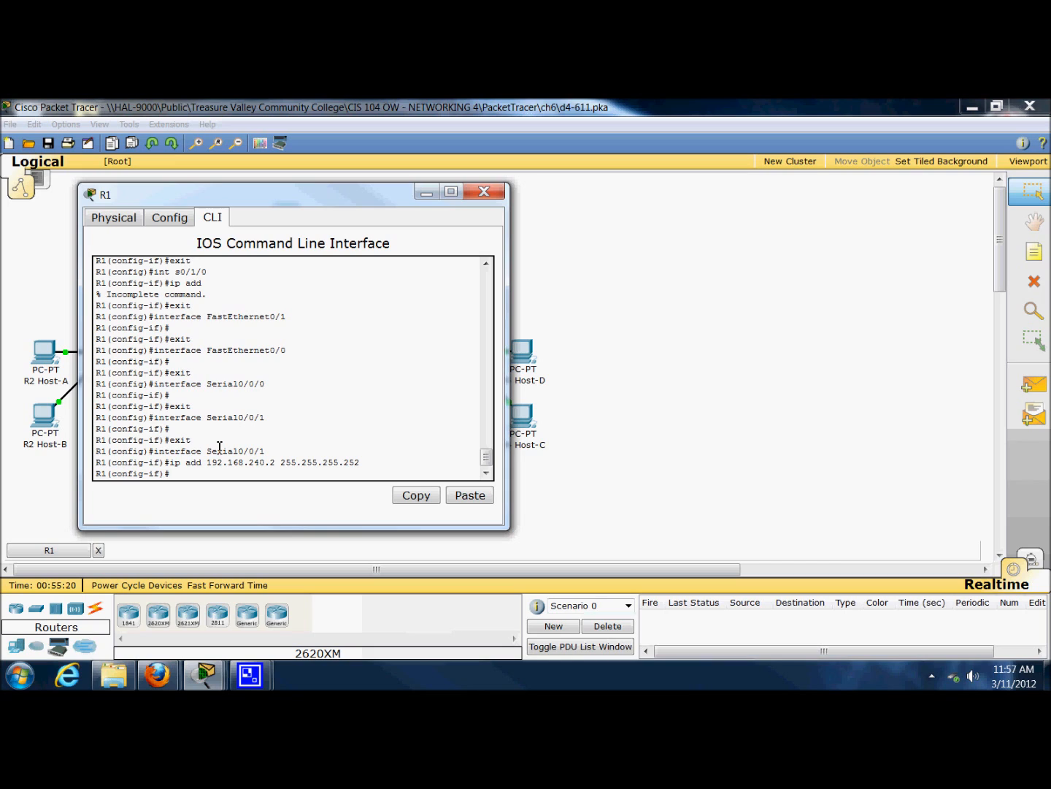
text(no shut)
key(Return)
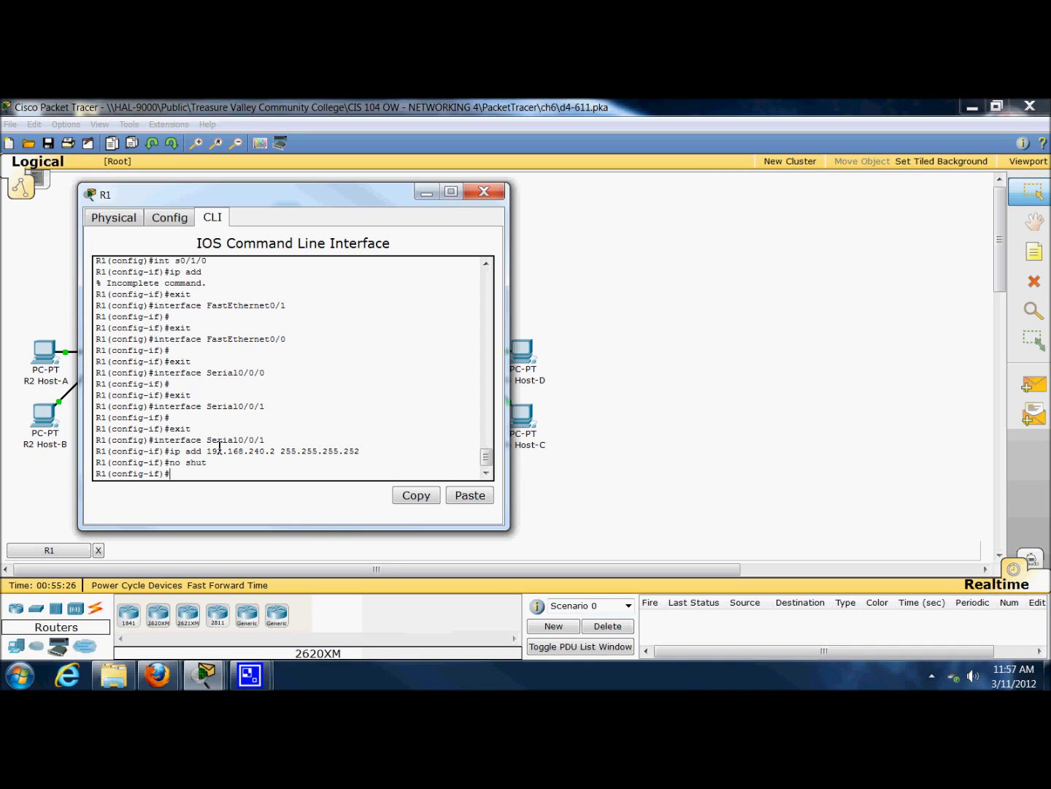
Save R1's configuration with do wr and close the router's window
text(do wr)
key(Return)
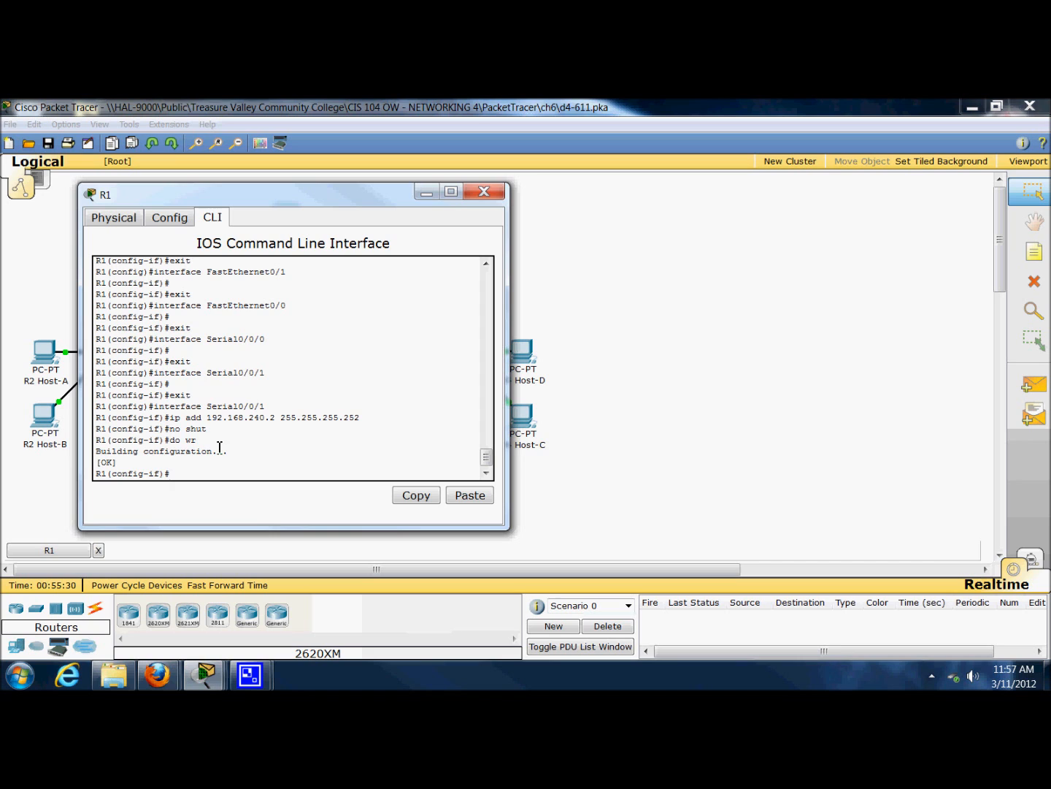
click(483, 191)
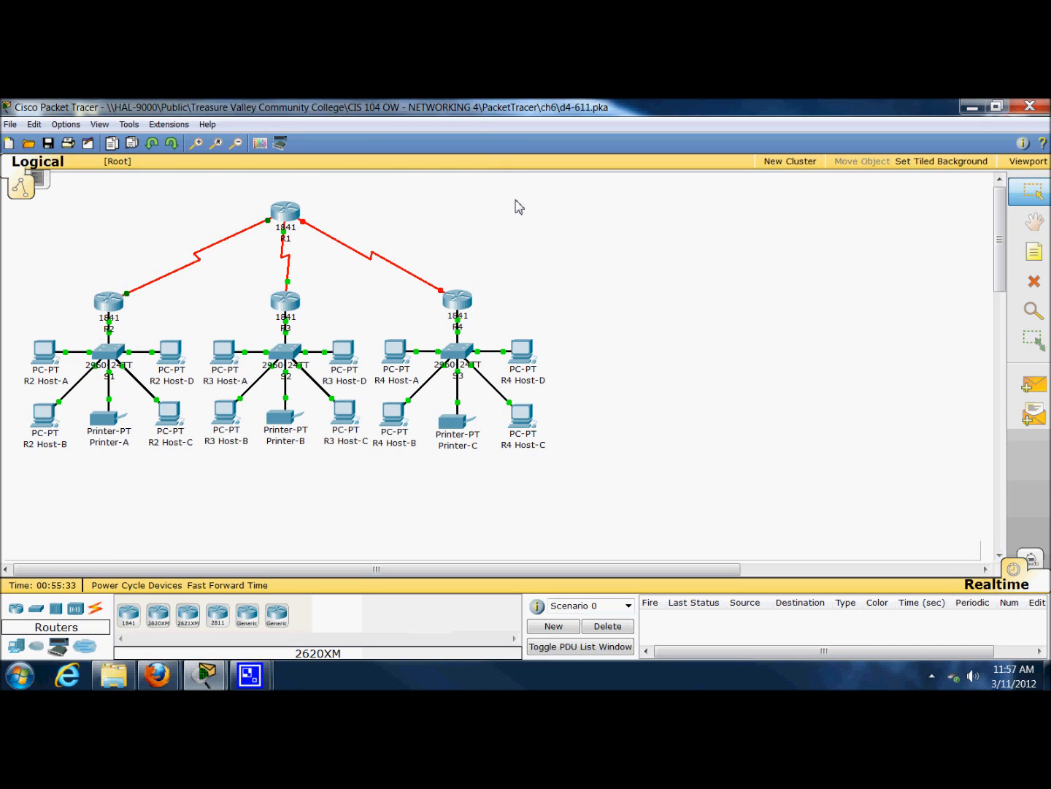
Check R1's port on the R4 link and enter that interface's configuration in R1's command line with int s0/1/0
click(284, 213)
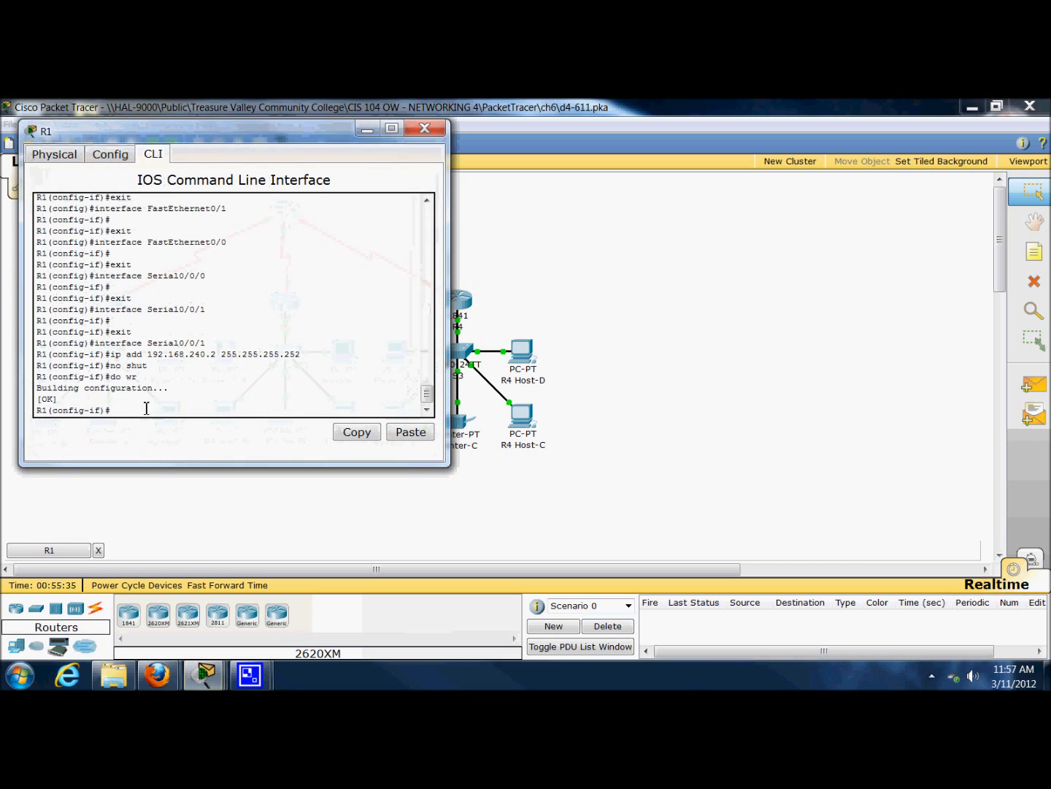
text(int s0/1)
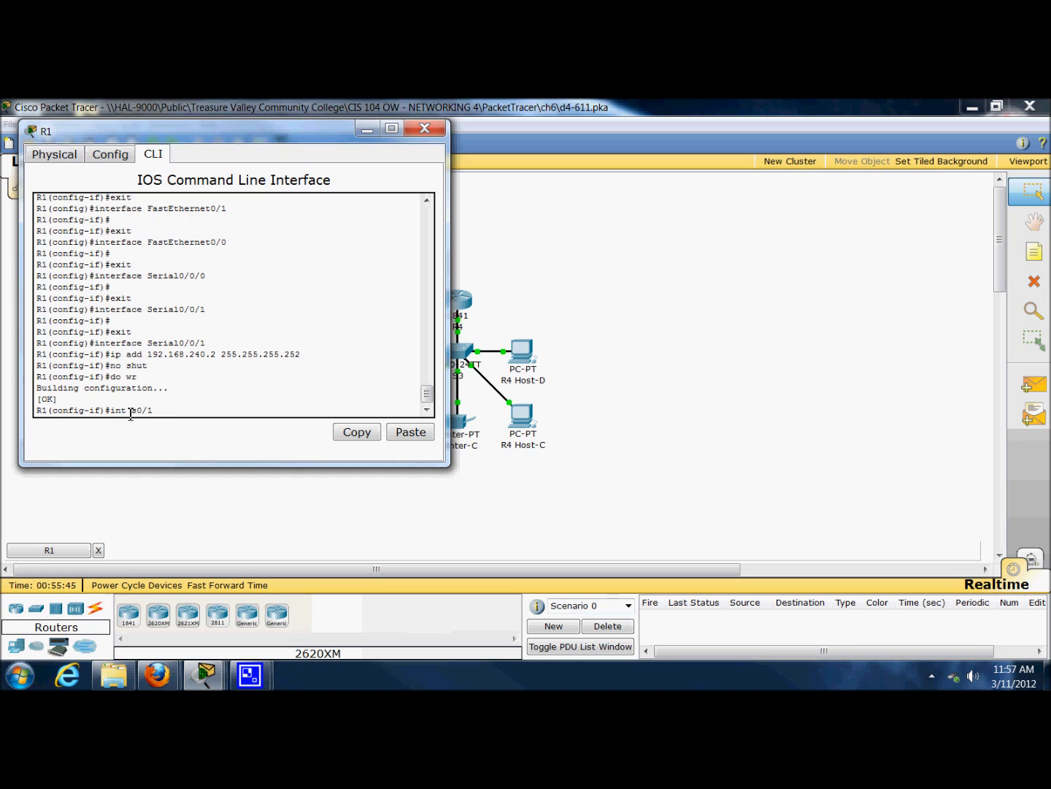
click(425, 128)
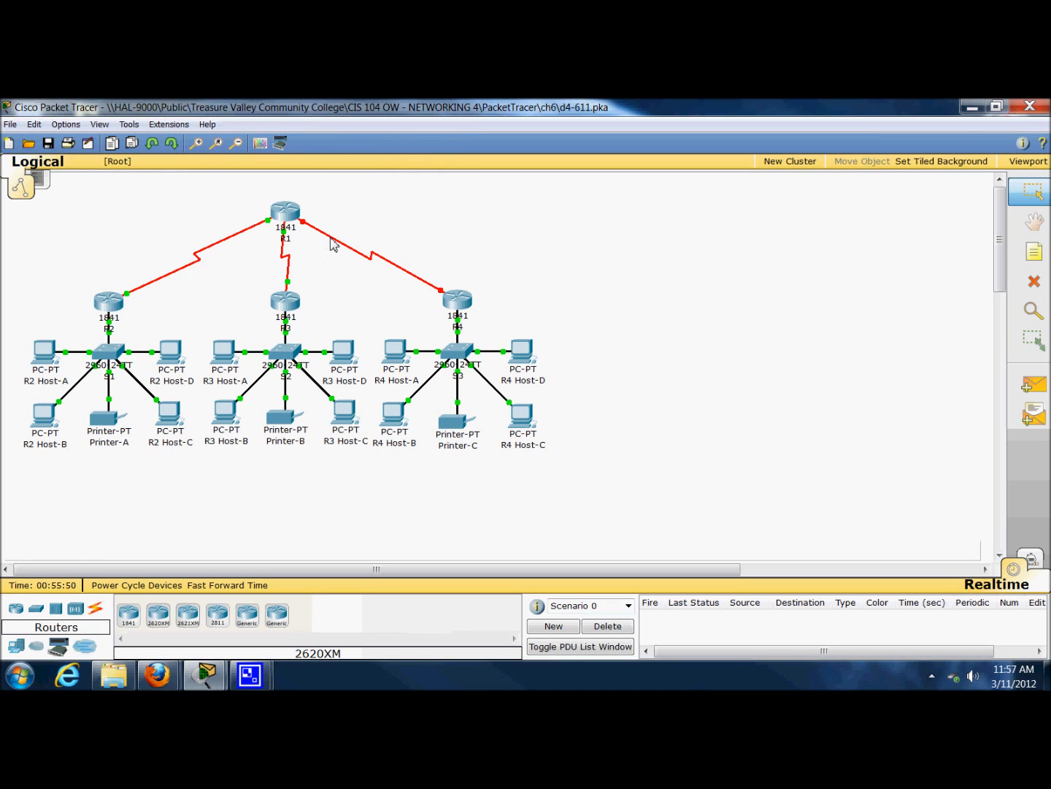
mouse_move(334, 245)
click(287, 213)
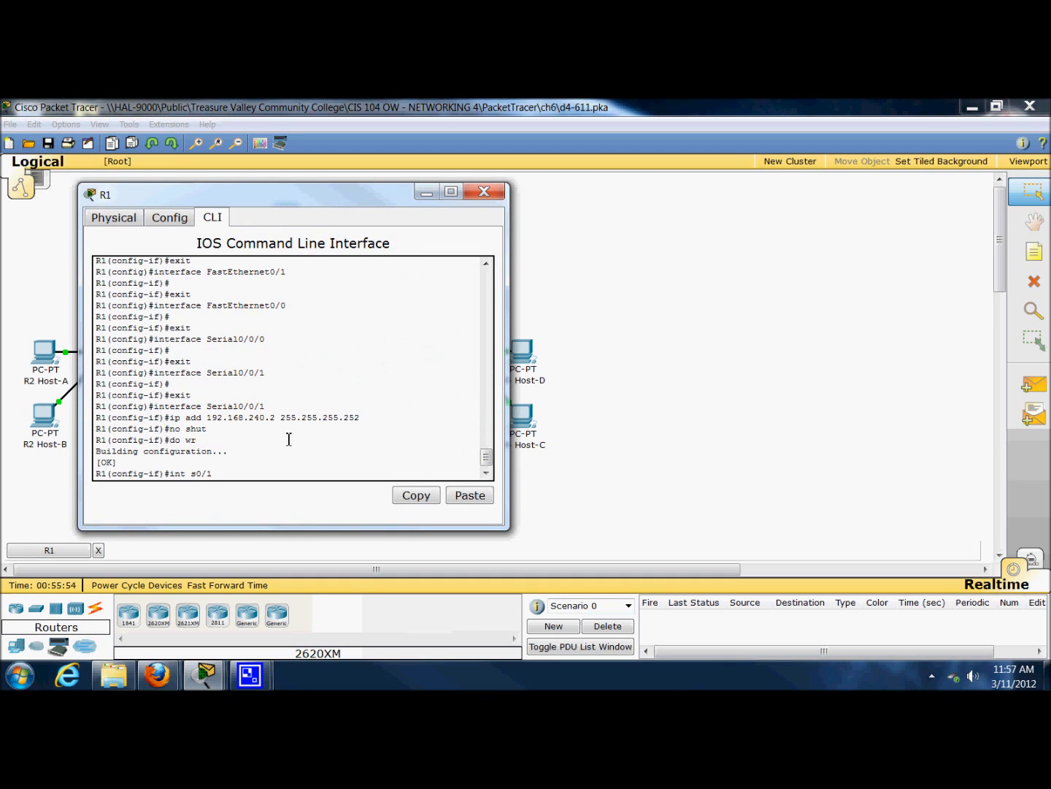
text(int s0/1/0)
key(Return)
Try to assign R1's Serial0/1/0 the address 192.168.240.2 with mask 255.255.255.252, and leave interface configuration with exit
key(Up)
key(Up)
key(Up)
key(Up)
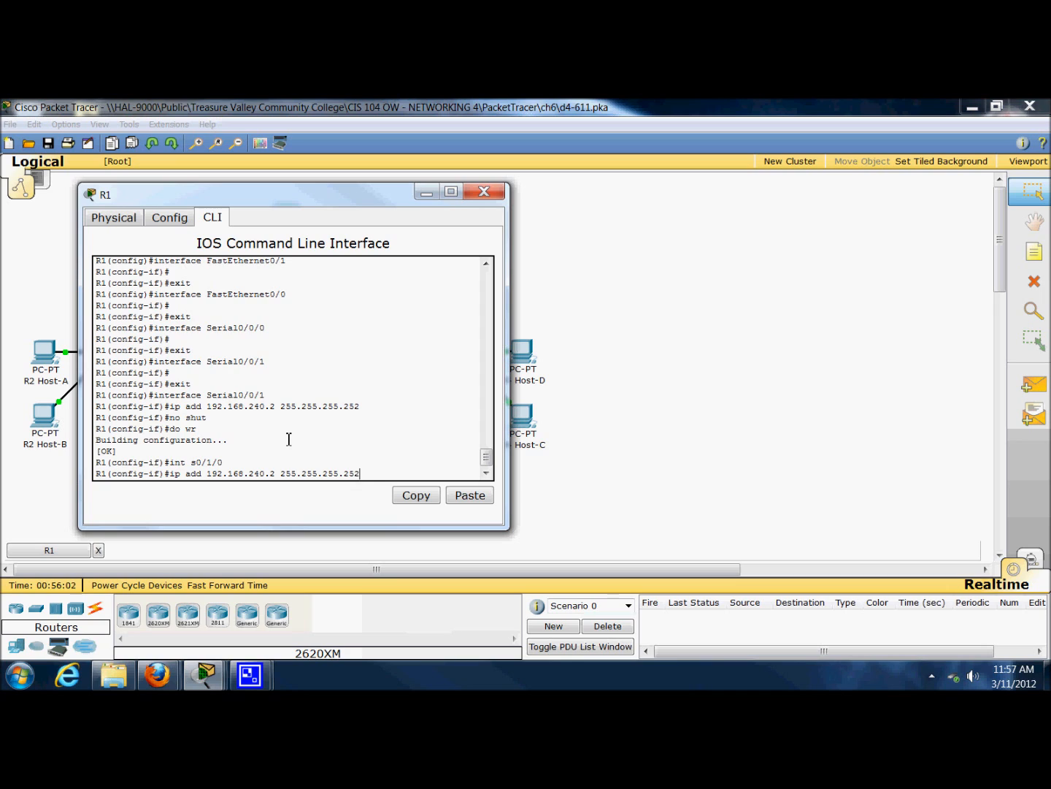
key(Return)
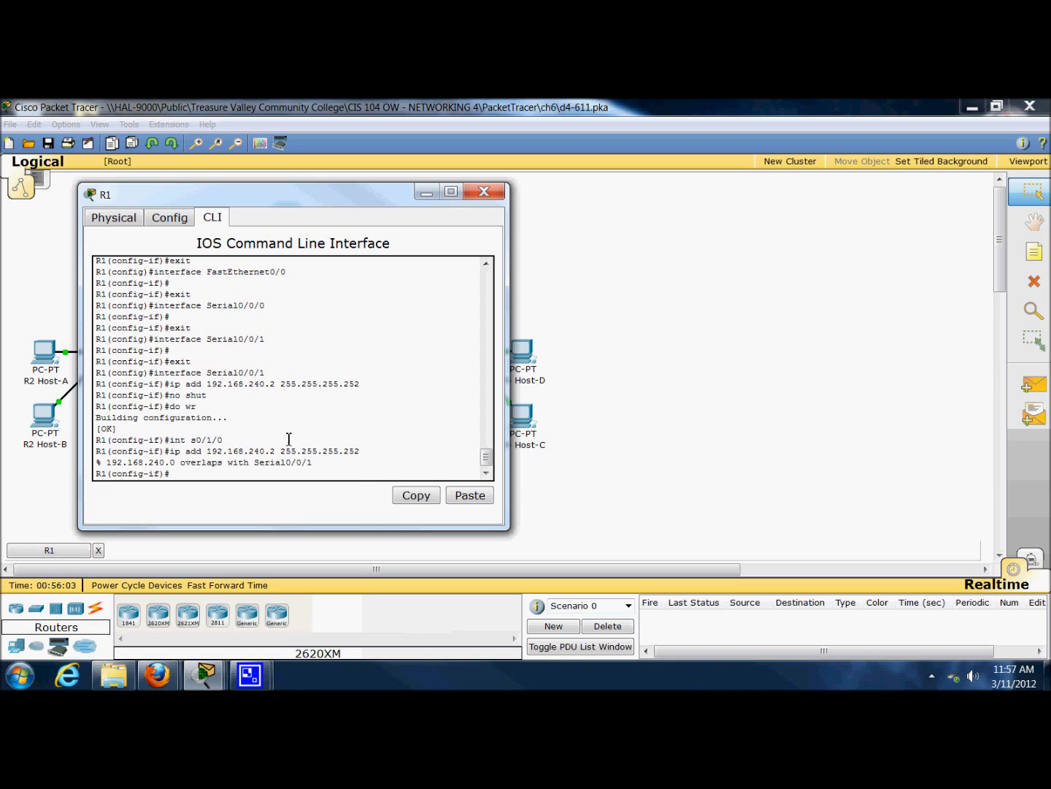
text(exit)
key(Return)
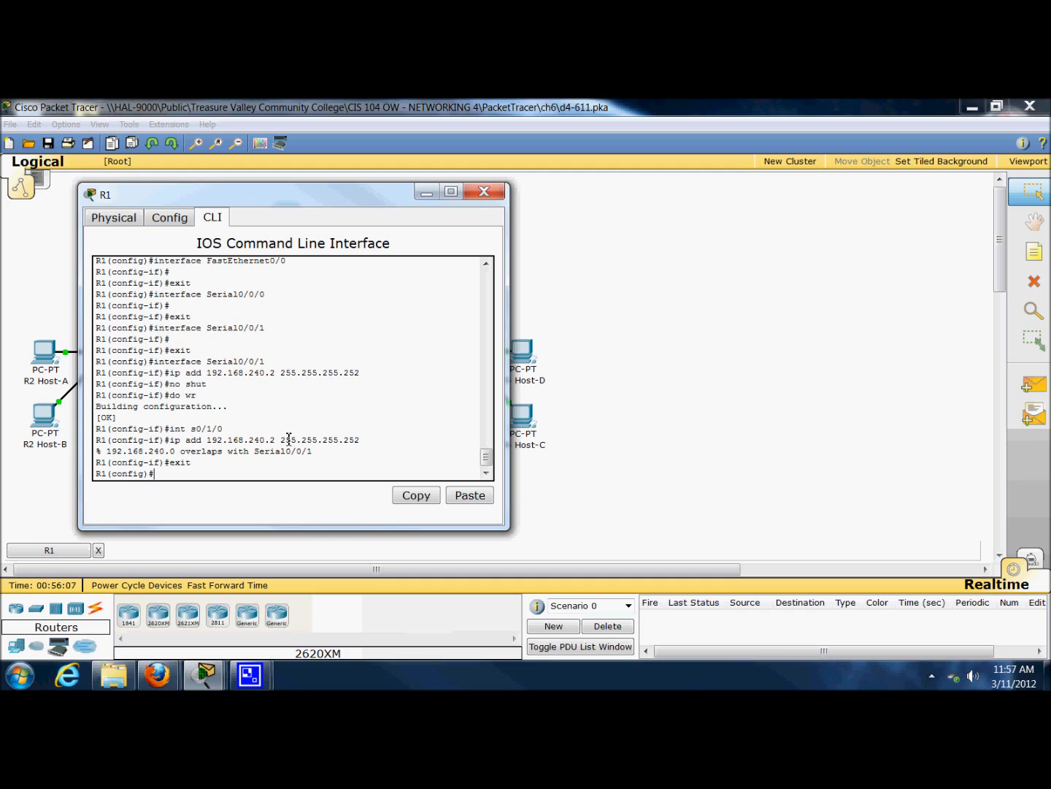
Remove the IP address from R1's Serial0/0/1 with int s0/0/1 and no ip add
text(int )
text(s0)
text(/0/0)
text(1)
key(Return)
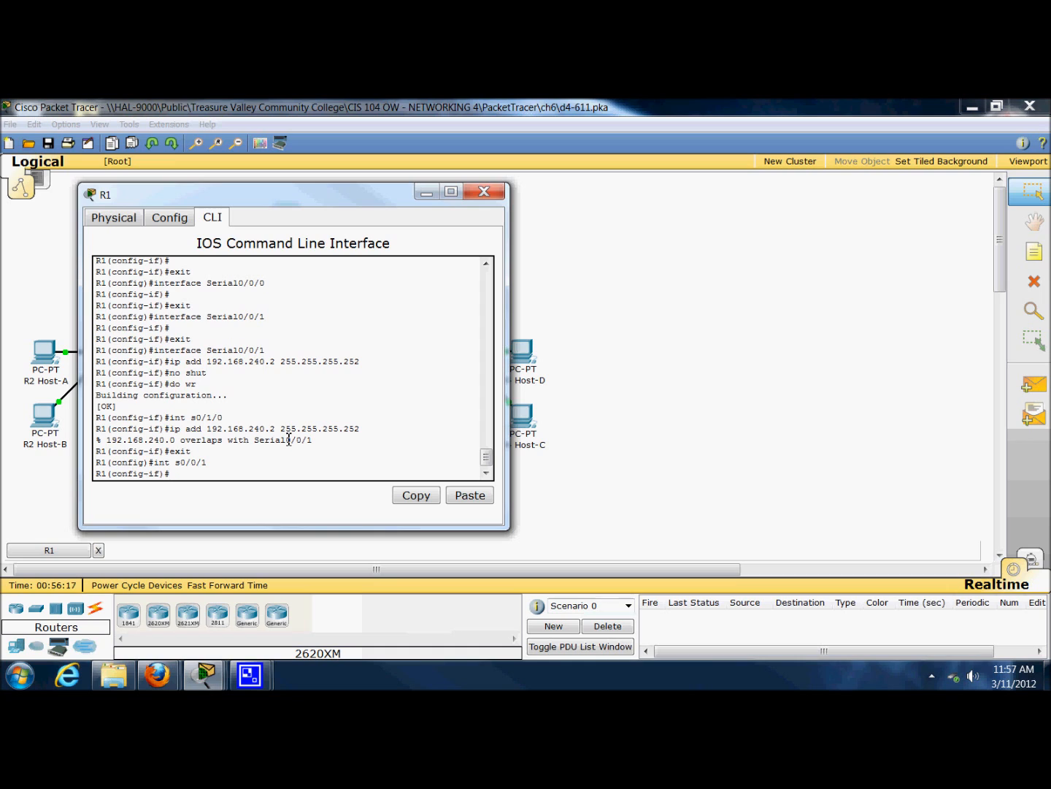
text(no ip)
key(Return)
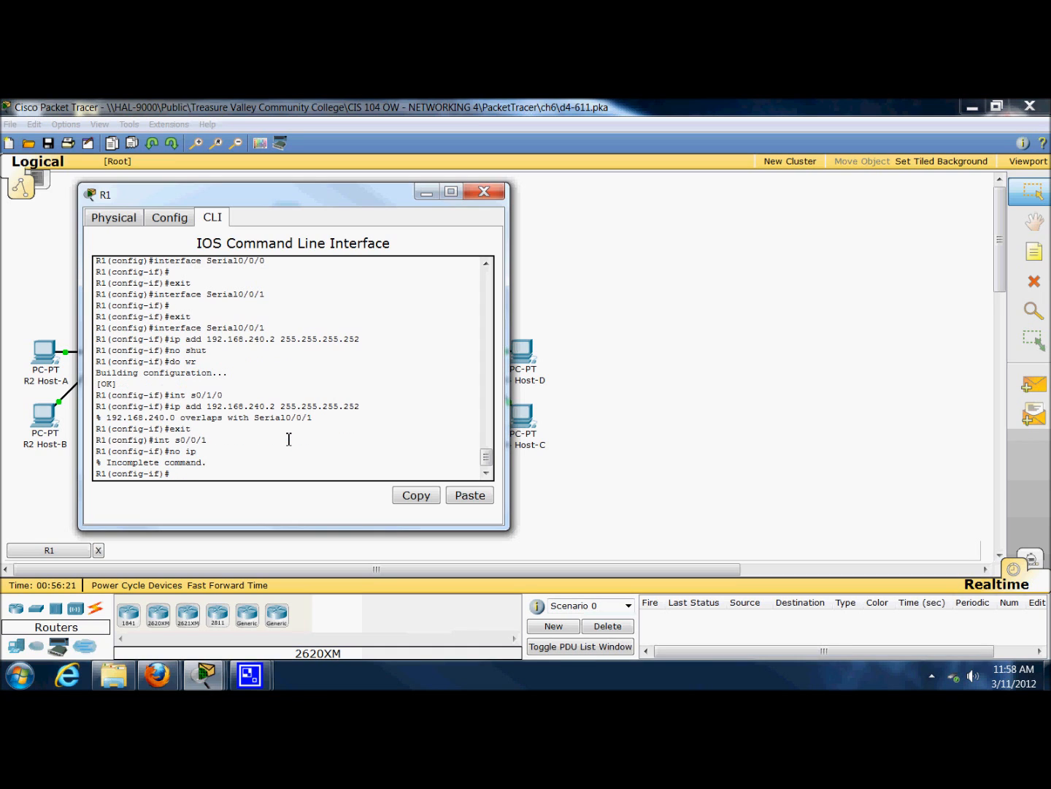
key(Up)
text(add)
key(Return)
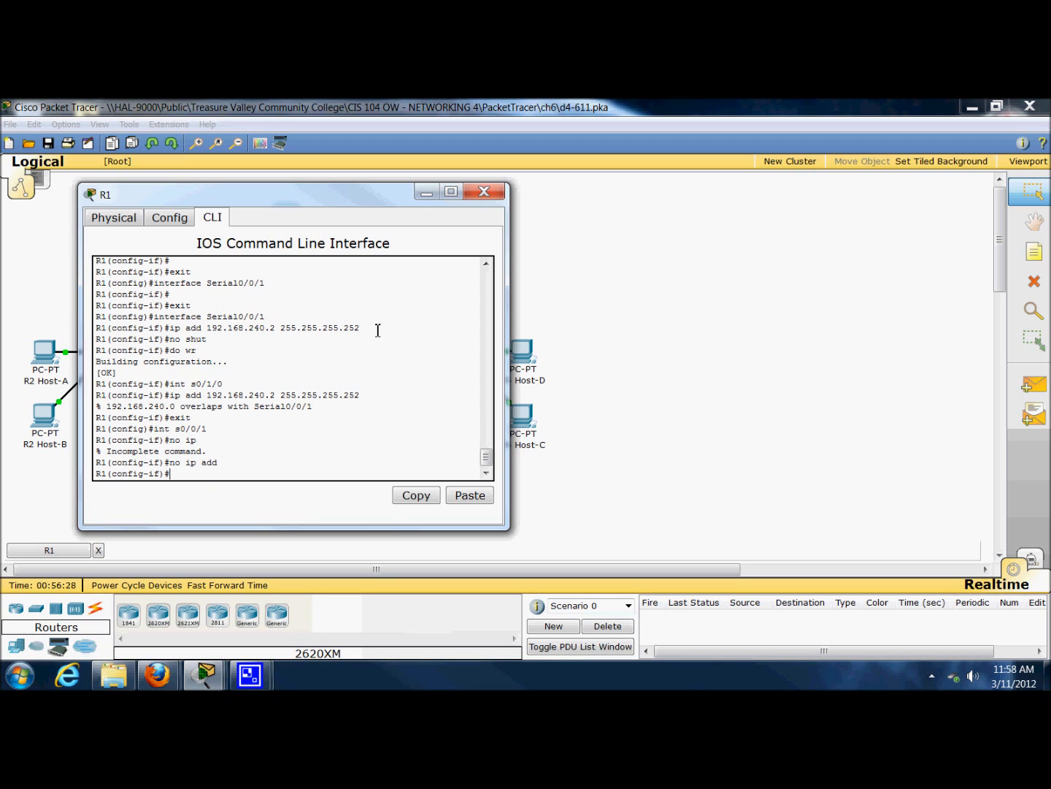
Check the port labels on R1's serial links to R2 and R3 in the topology
drag(382, 202, 752, 199)
click(229, 243)
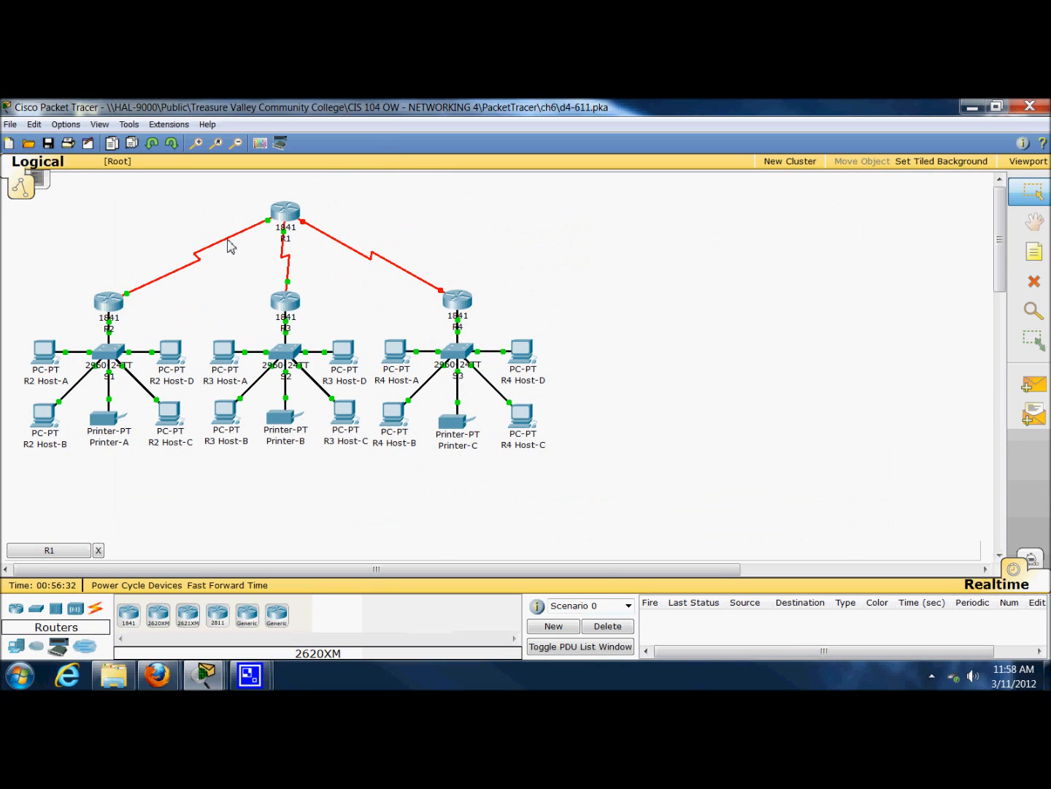
mouse_move(287, 256)
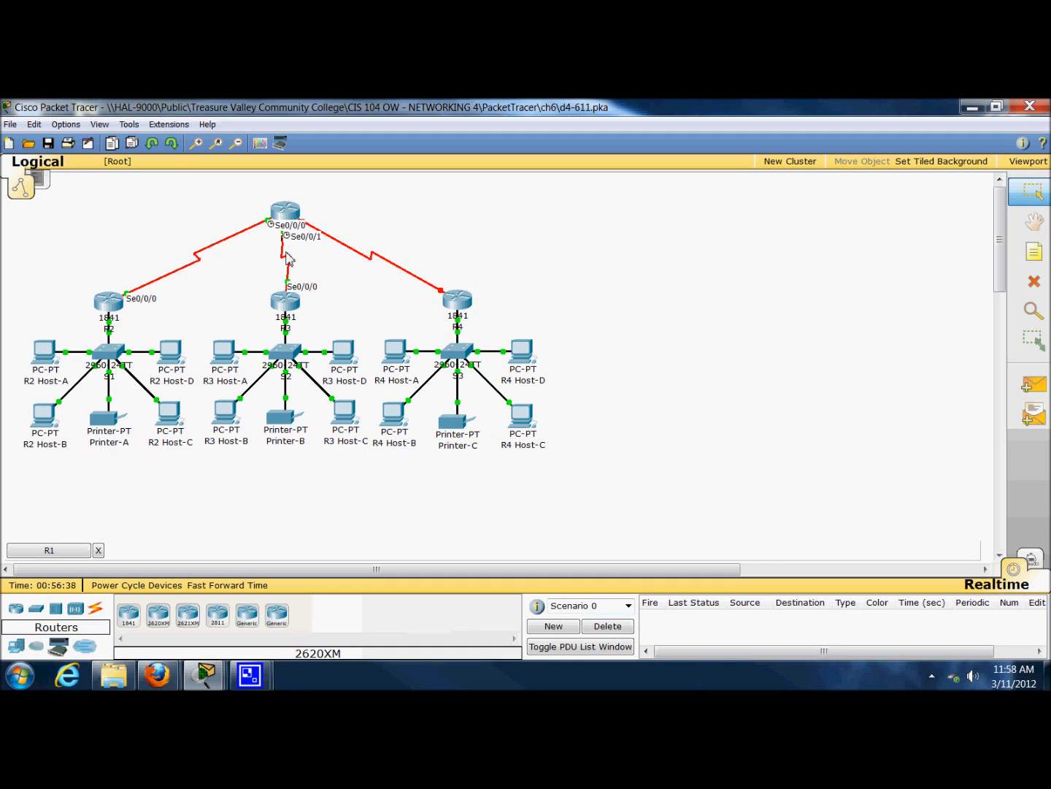
Assign R1's Serial0/1/0 the address 192.168.240.1 with mask 255.255.255.252 in R1's command line
click(285, 213)
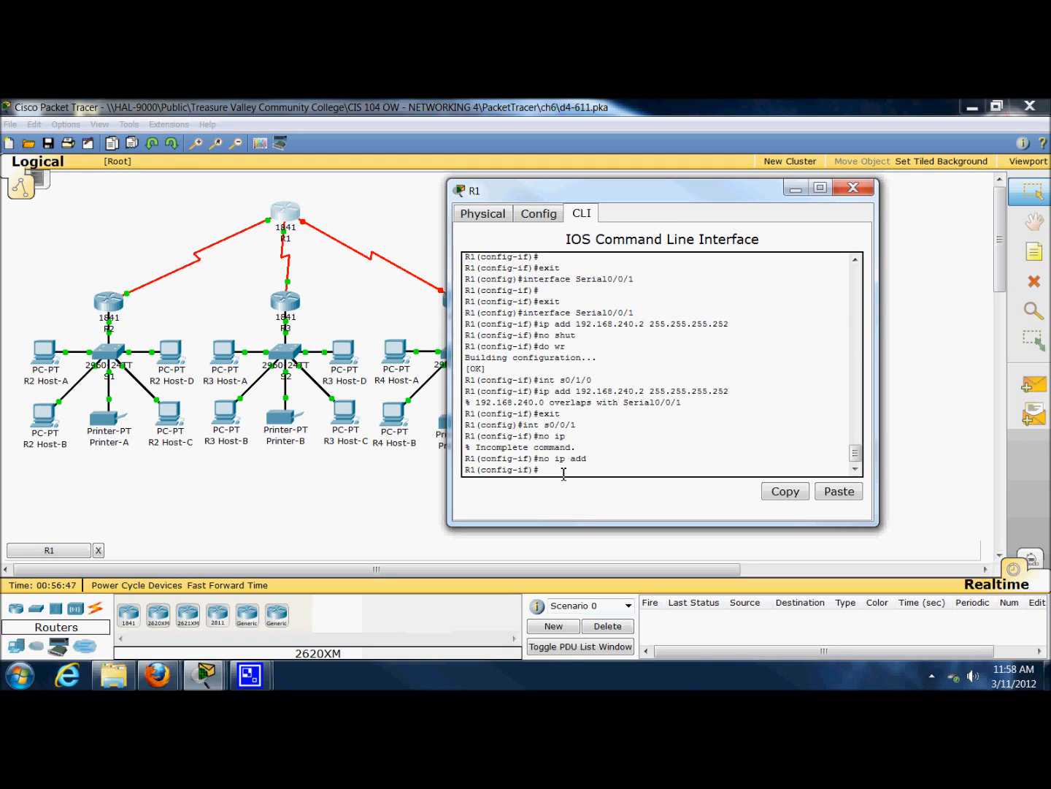
text(int s0/1/0)
key(Return)
text(ip add )
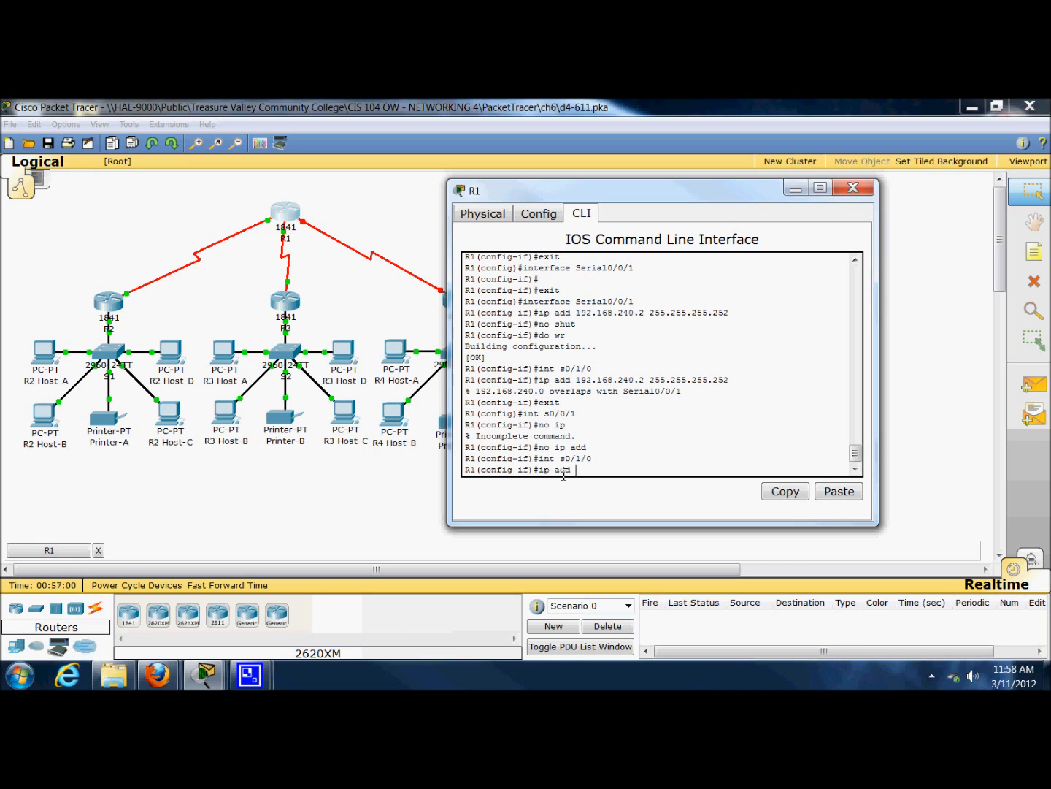
text(192.168.240.1 255.255.255.252)
key(Return)
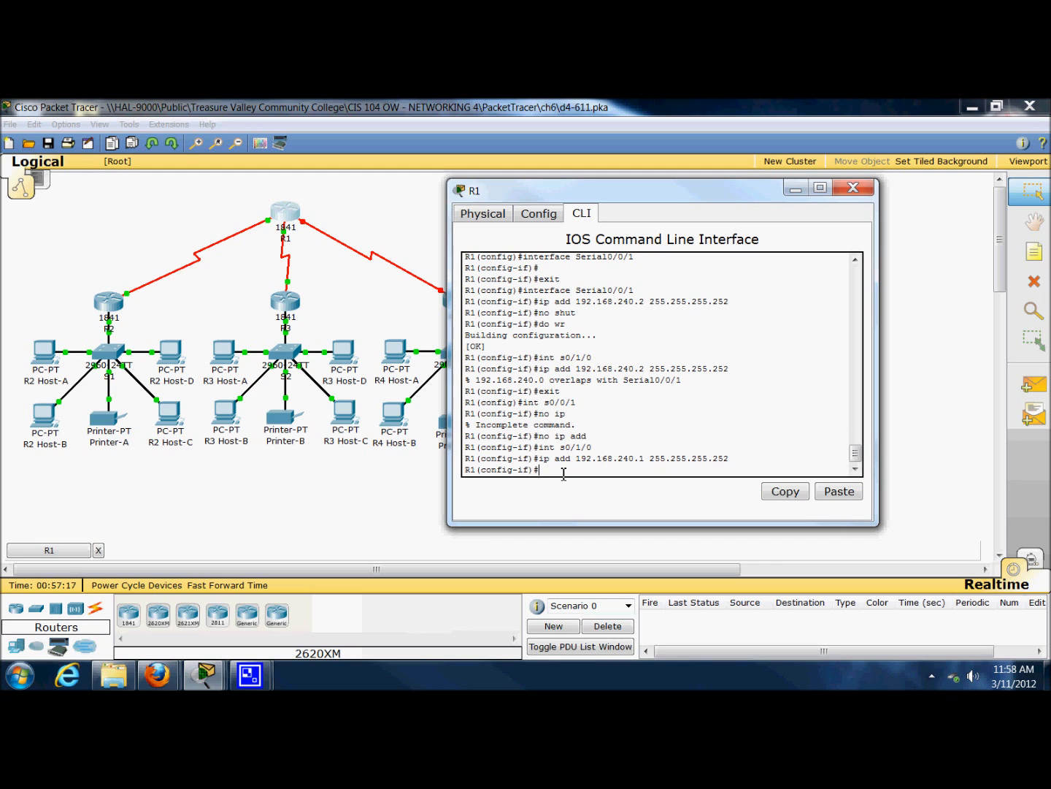
Set the clock rate of R1's Serial0/1/0 to 64000, enable the interface with no shut, and close R1's window
text(no)
key(BackSpace)
key(BackSpace)
key(BackSpace)
text(clock rate 64000)
key(Return)
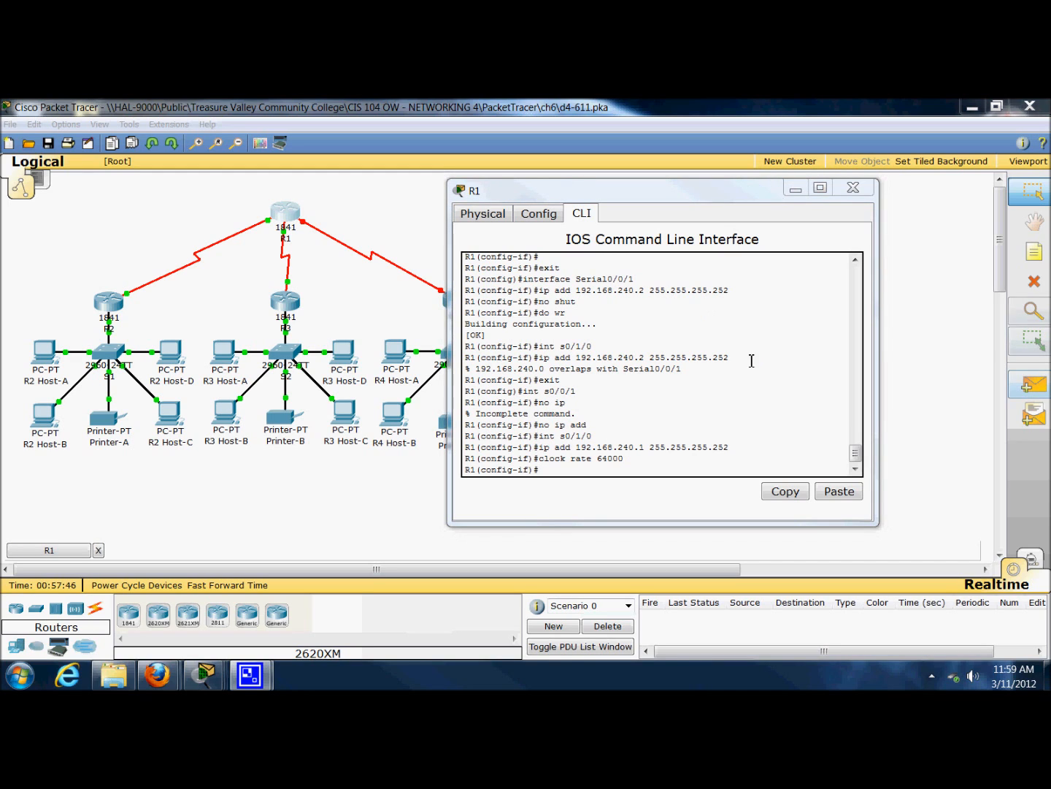
click(568, 468)
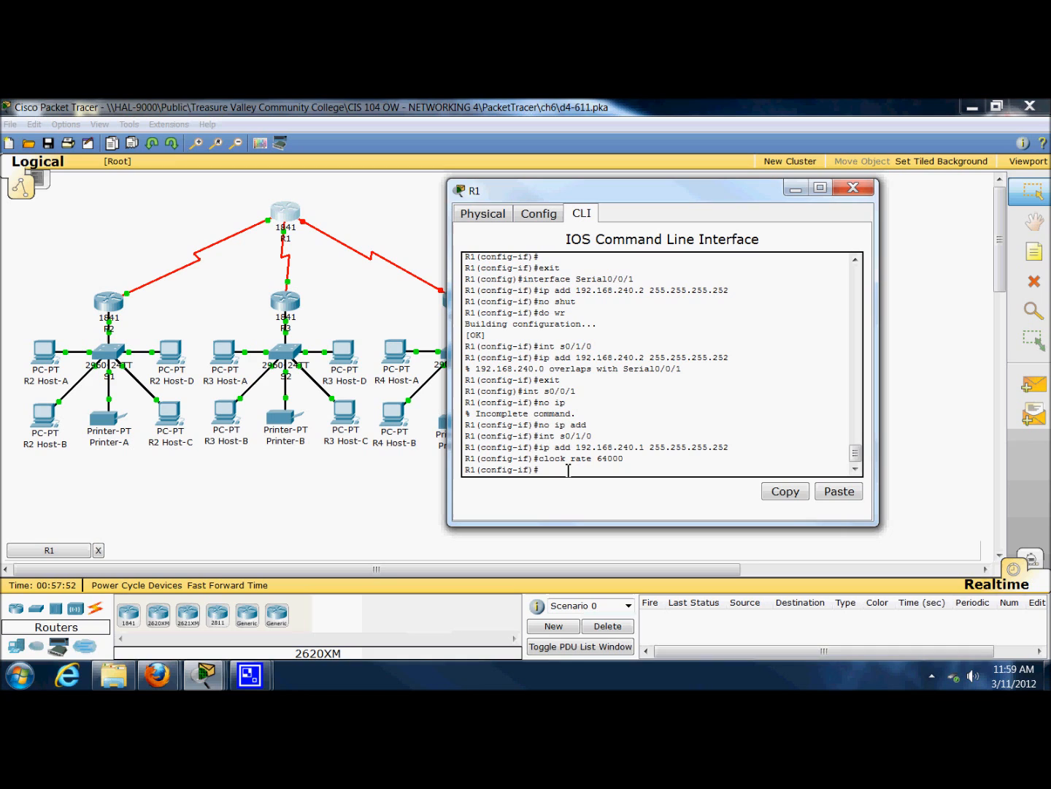
text(no shut)
key(Return)
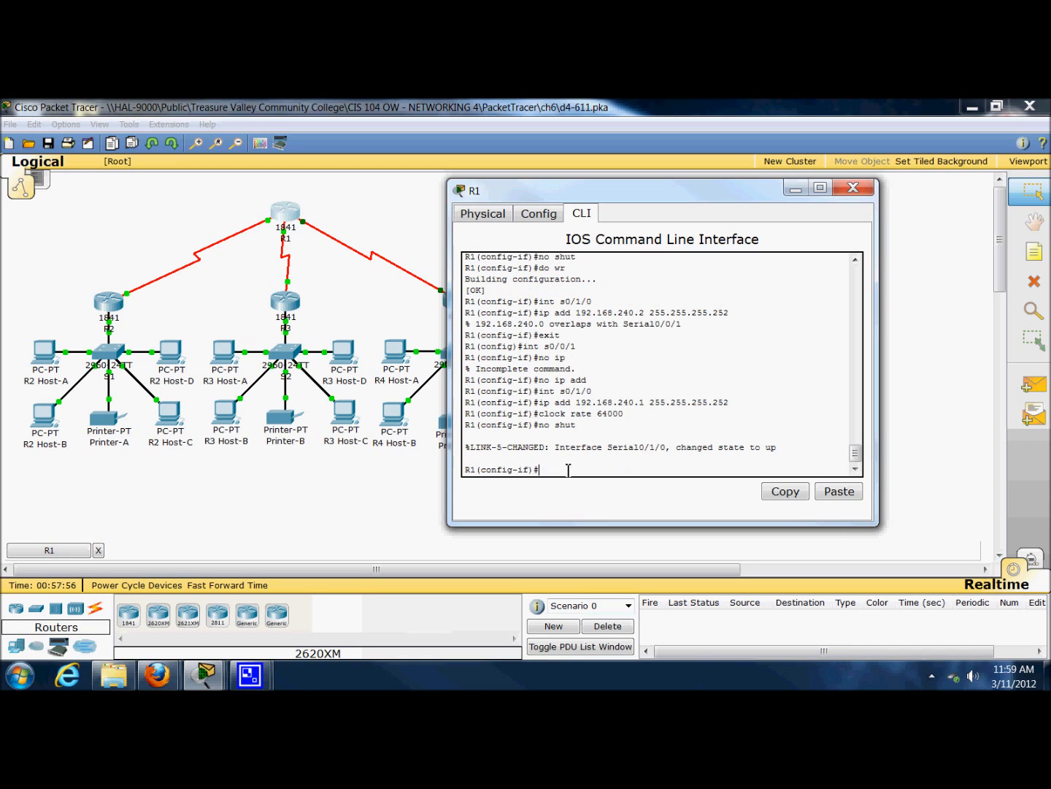
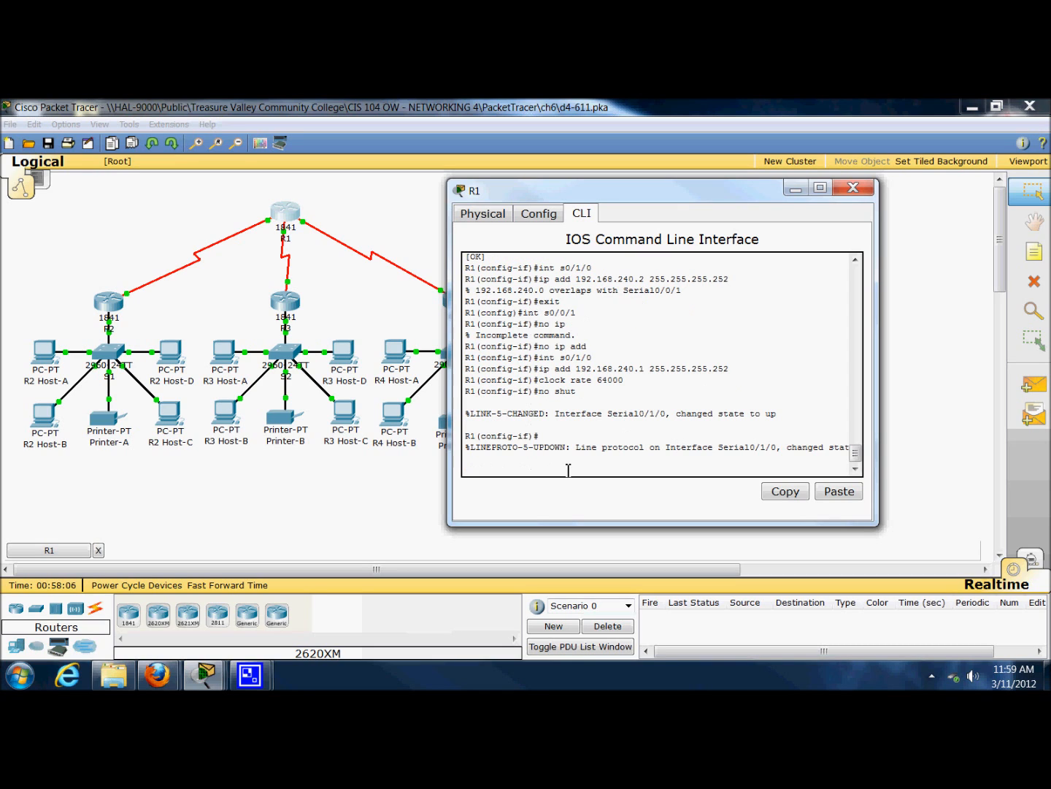
key(Return)
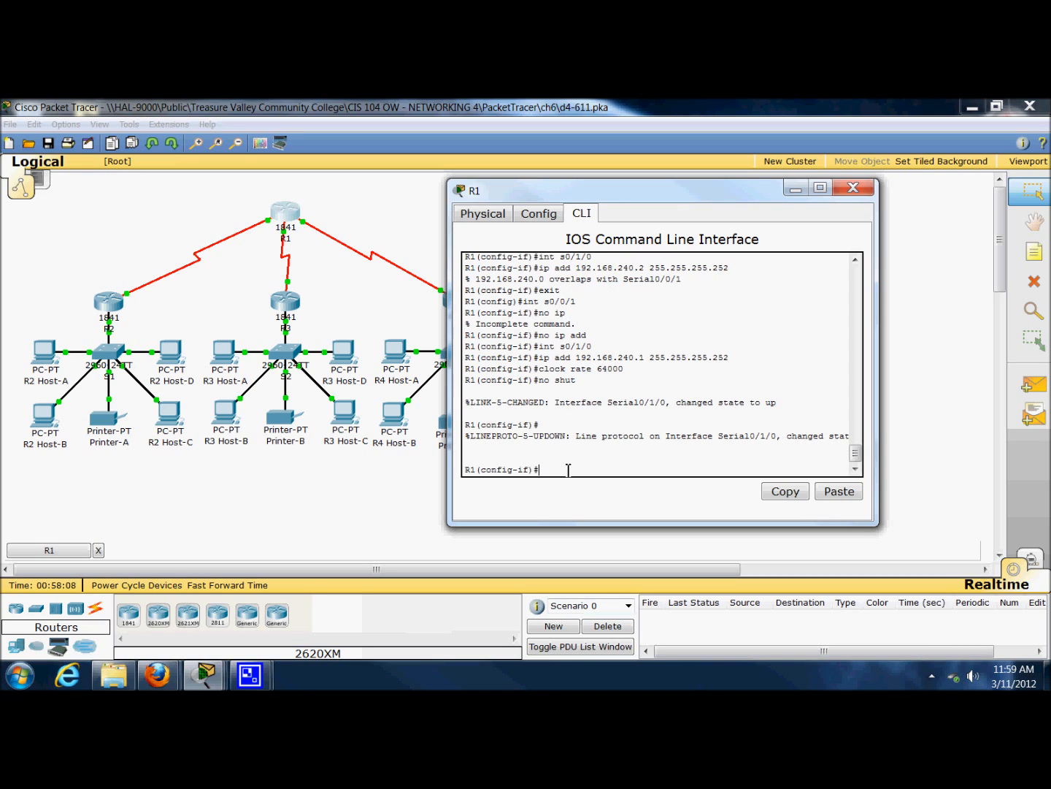
click(853, 187)
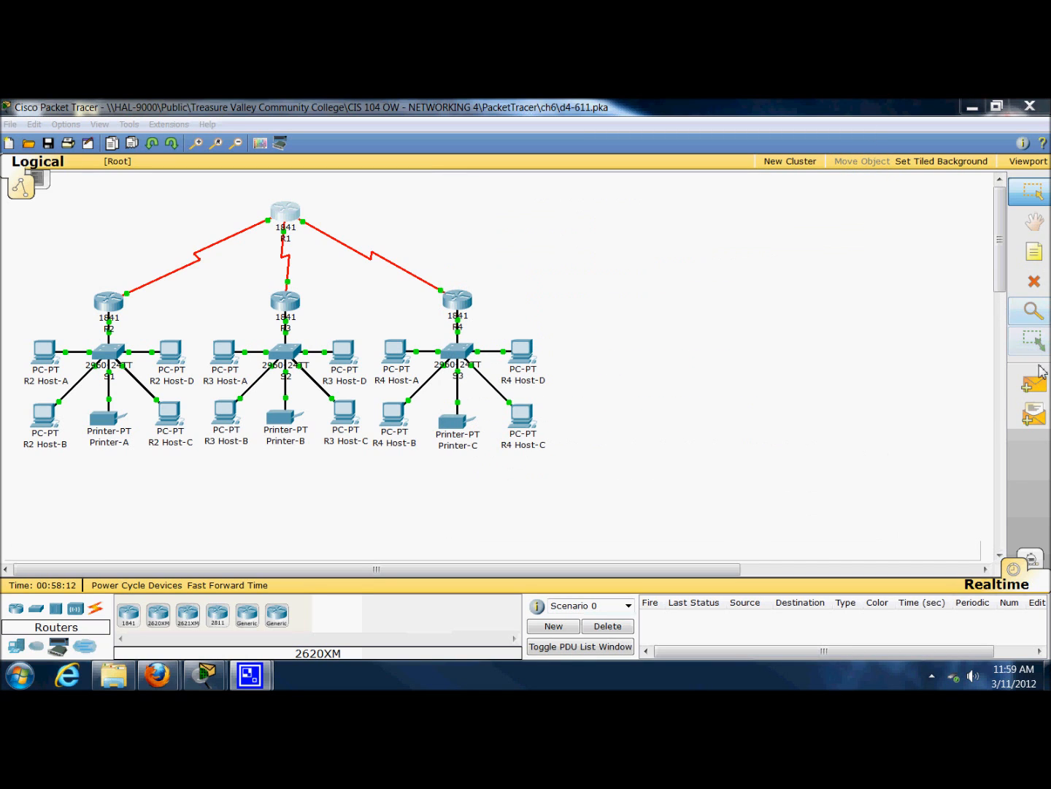
Test connectivity to R1 by sending simple PDUs from R4 and from R4 Host-A
click(1042, 393)
click(466, 306)
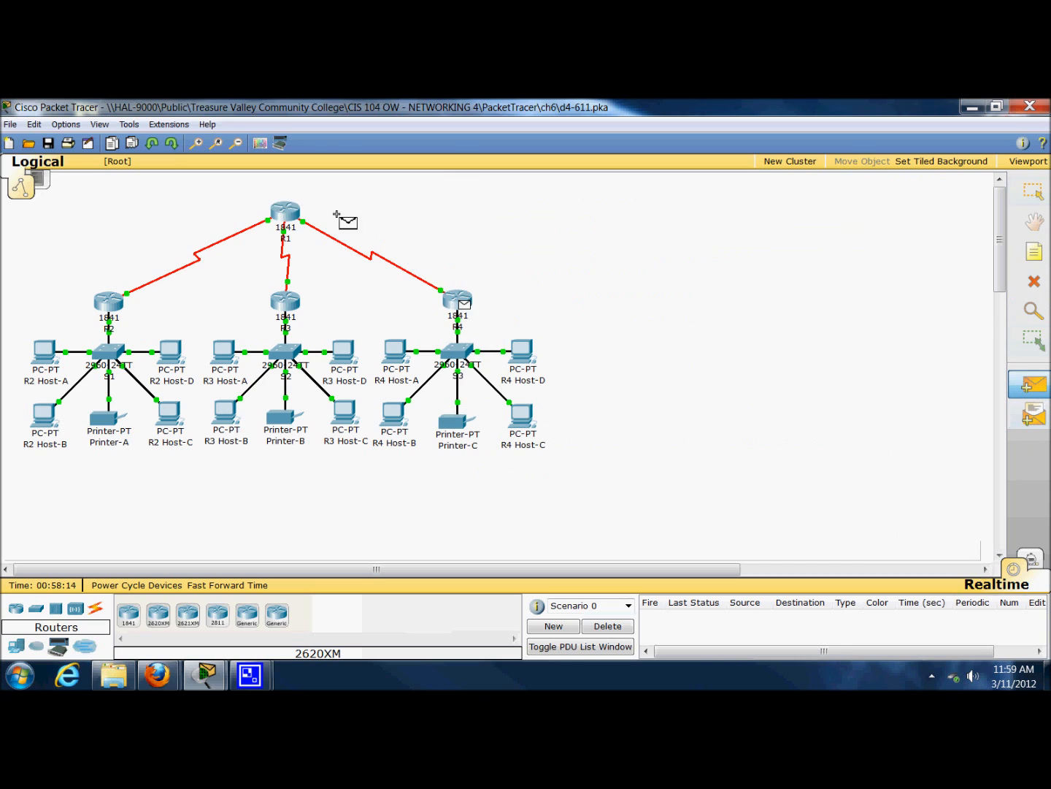
click(298, 219)
key(Escape)
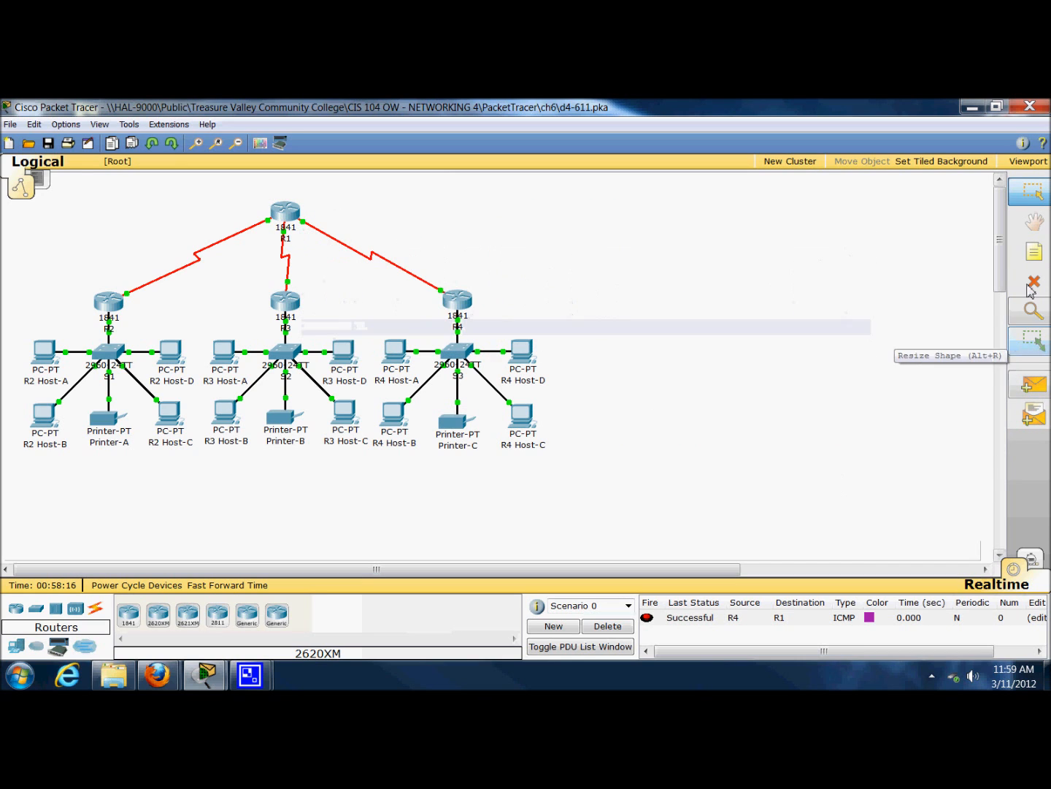
click(395, 352)
click(288, 213)
mouse_move(288, 213)
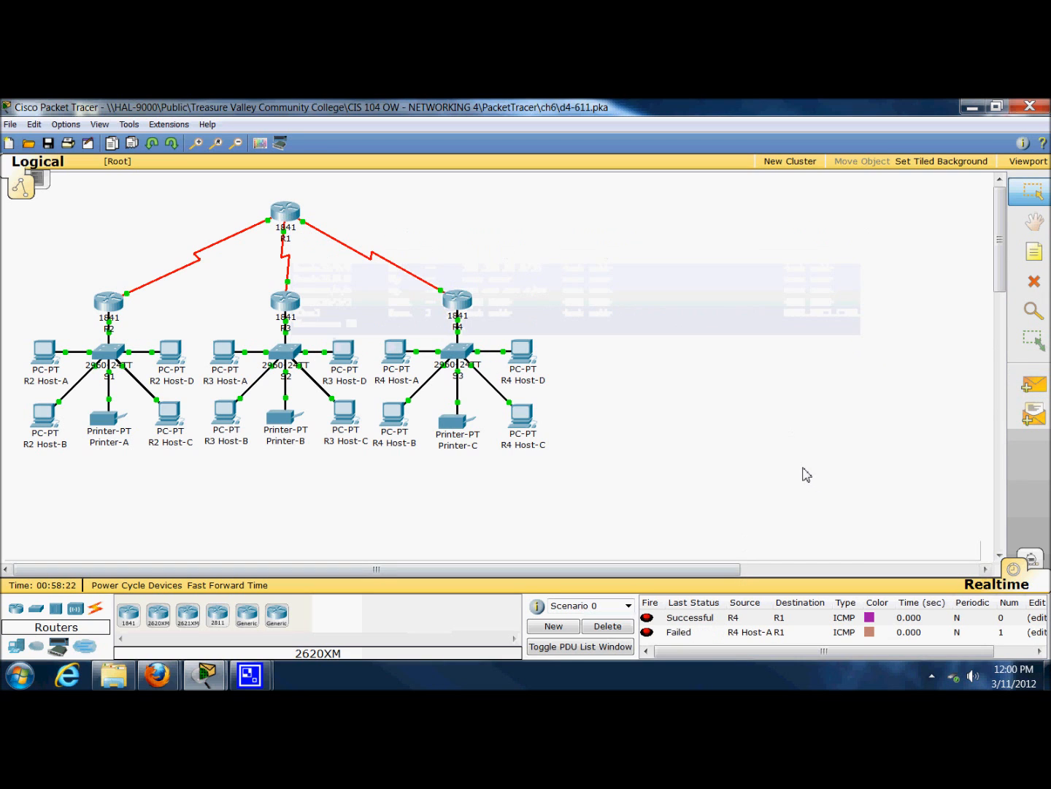
Copy R4 Host-A's IP address from its FastEthernet settings and close the host's window
click(290, 221)
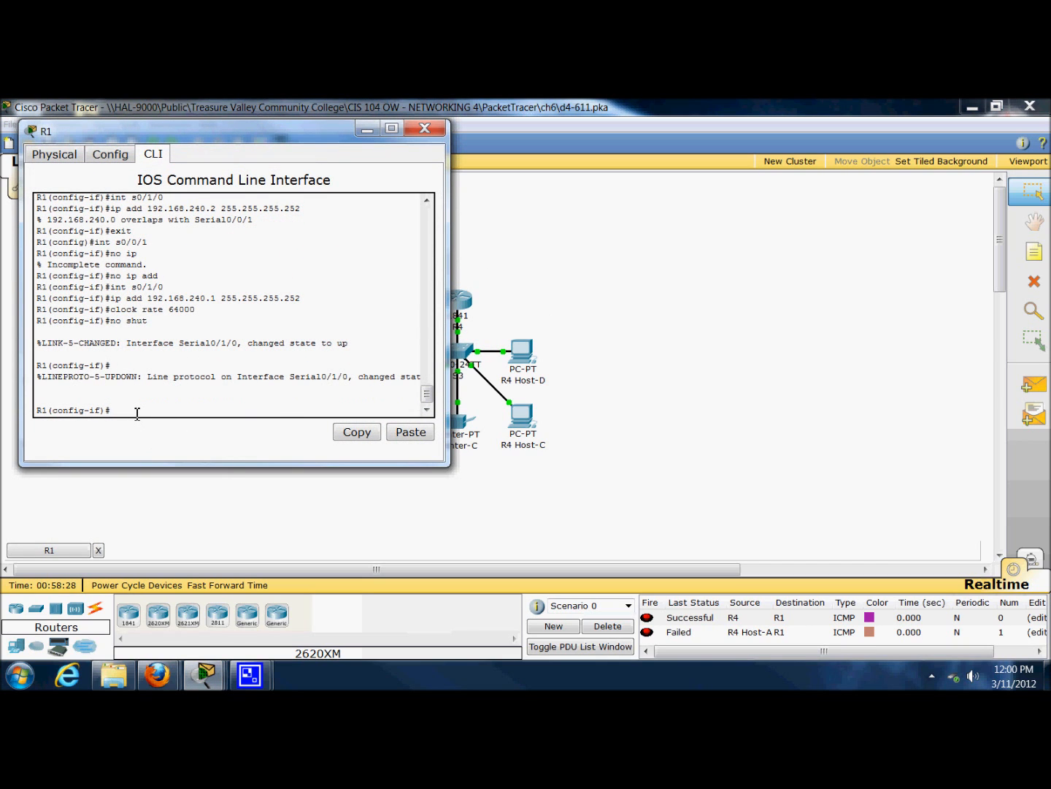
click(424, 128)
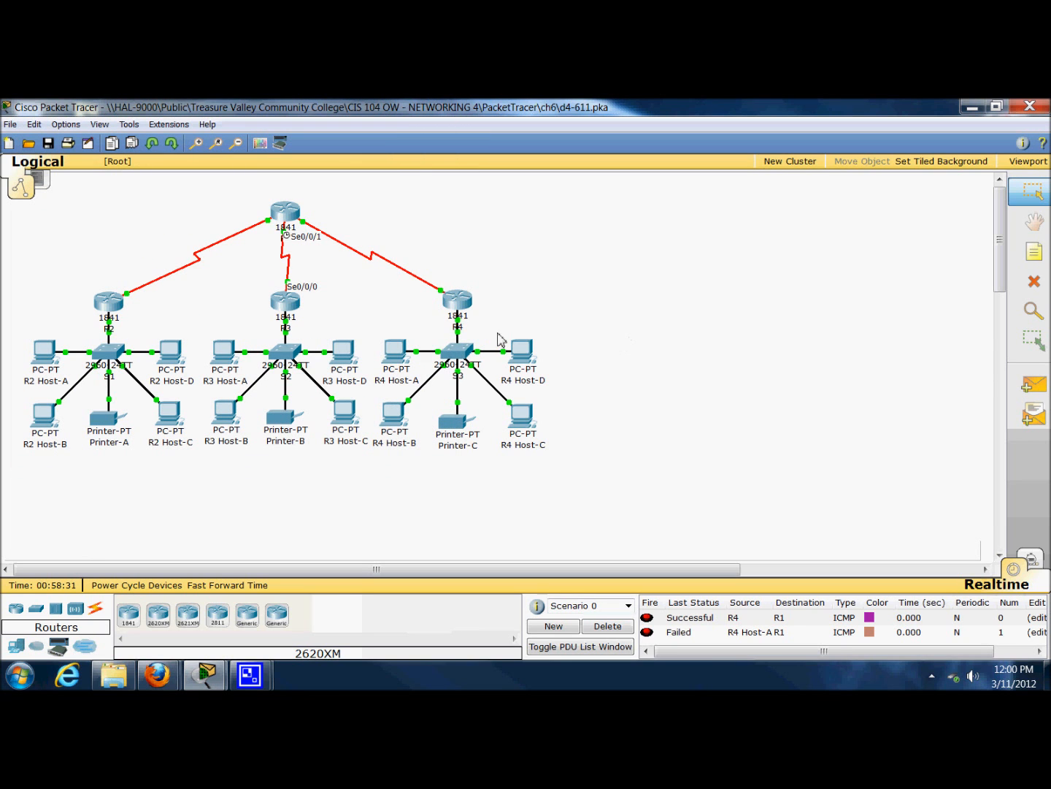
click(399, 355)
click(133, 304)
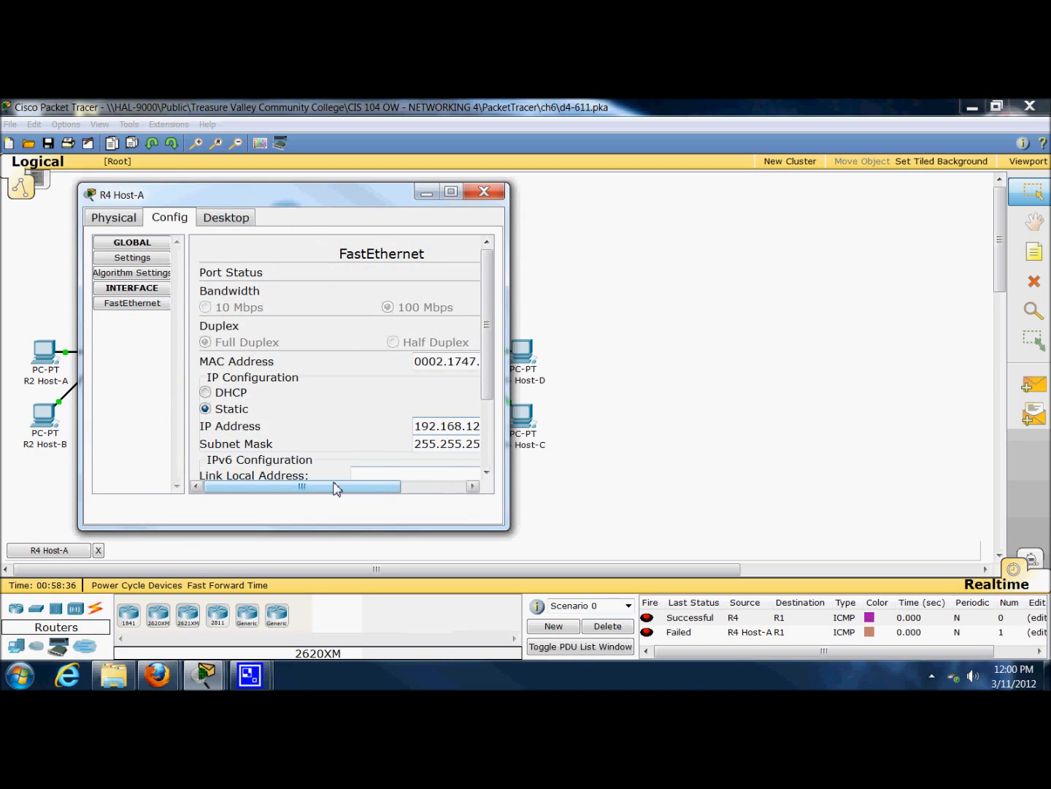
drag(336, 488, 376, 489)
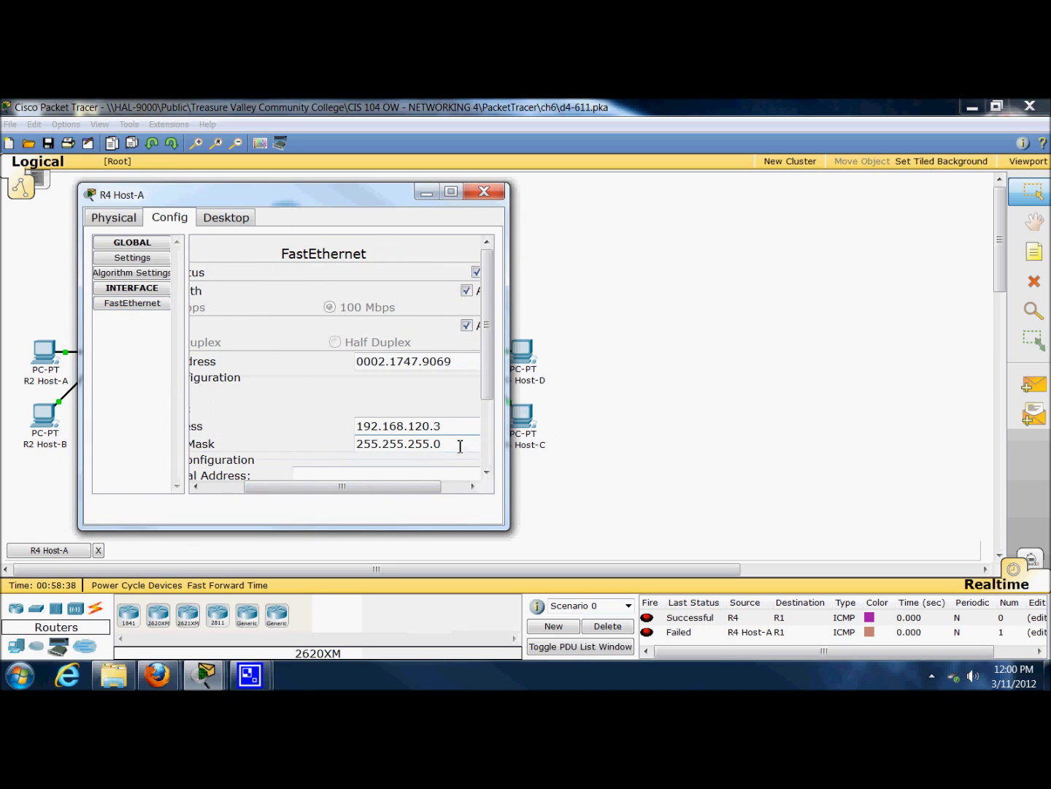
drag(455, 431, 270, 432)
right_click(395, 429)
click(452, 494)
click(484, 192)
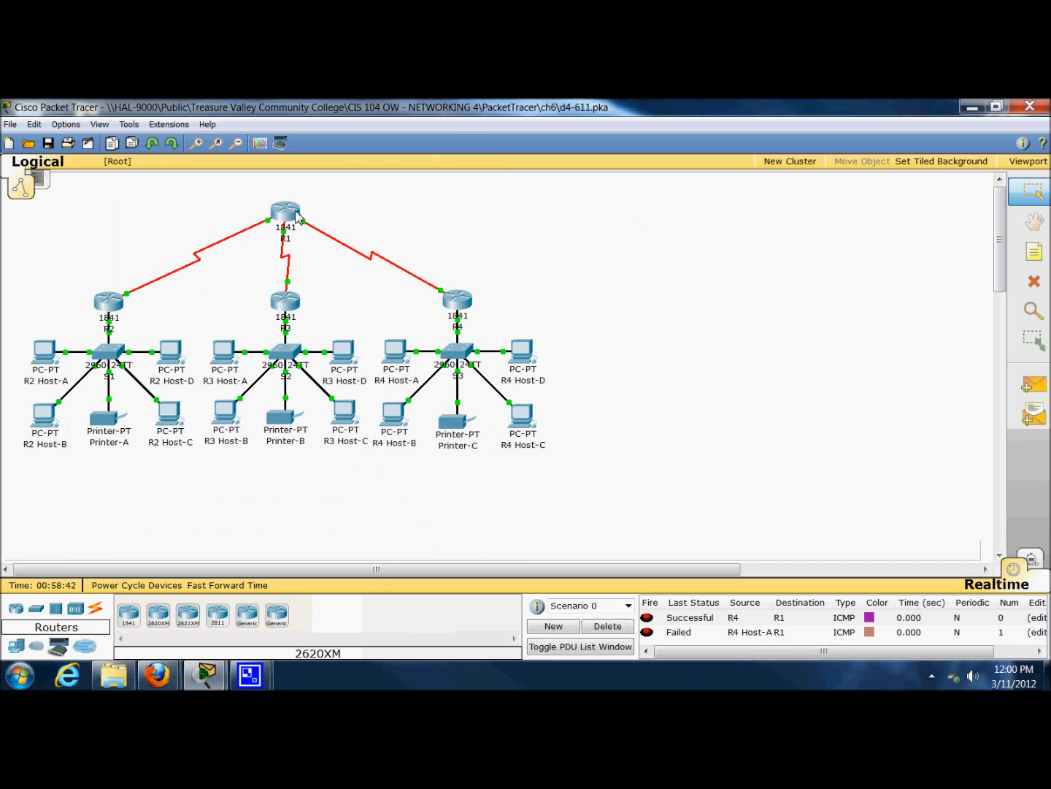
In R1's command line, leave interface configuration and enter RIP configuration with router rip, setting version 2
click(296, 213)
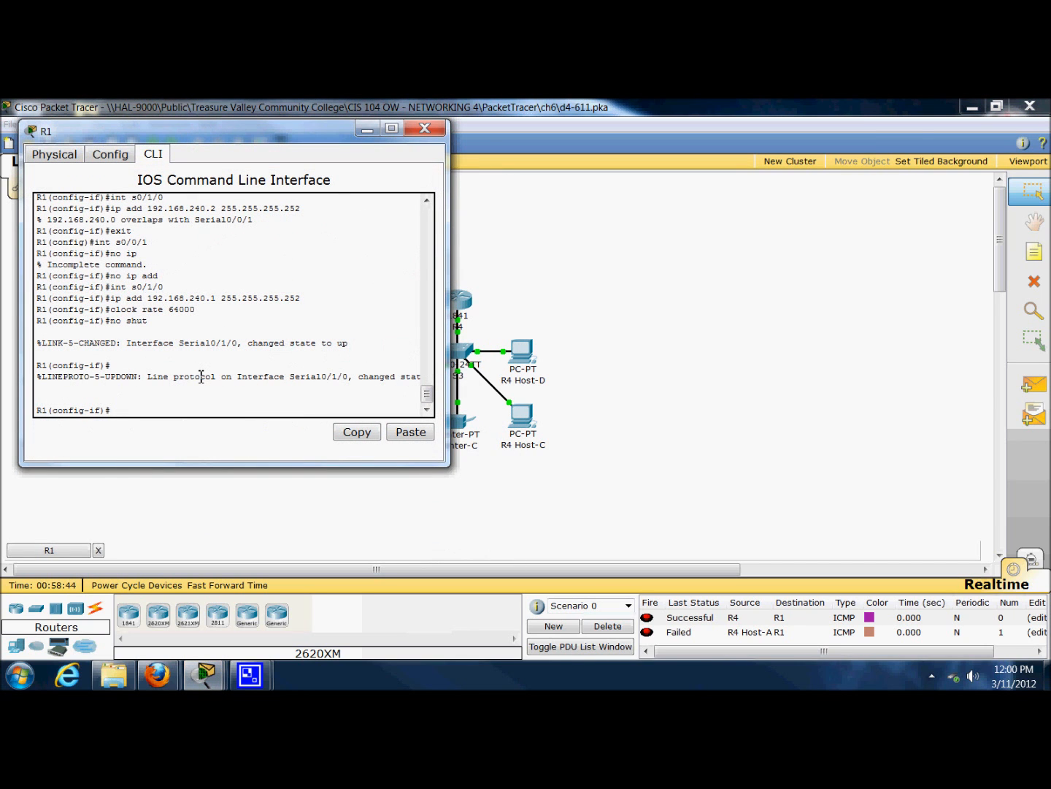
text(exit)
key(Return)
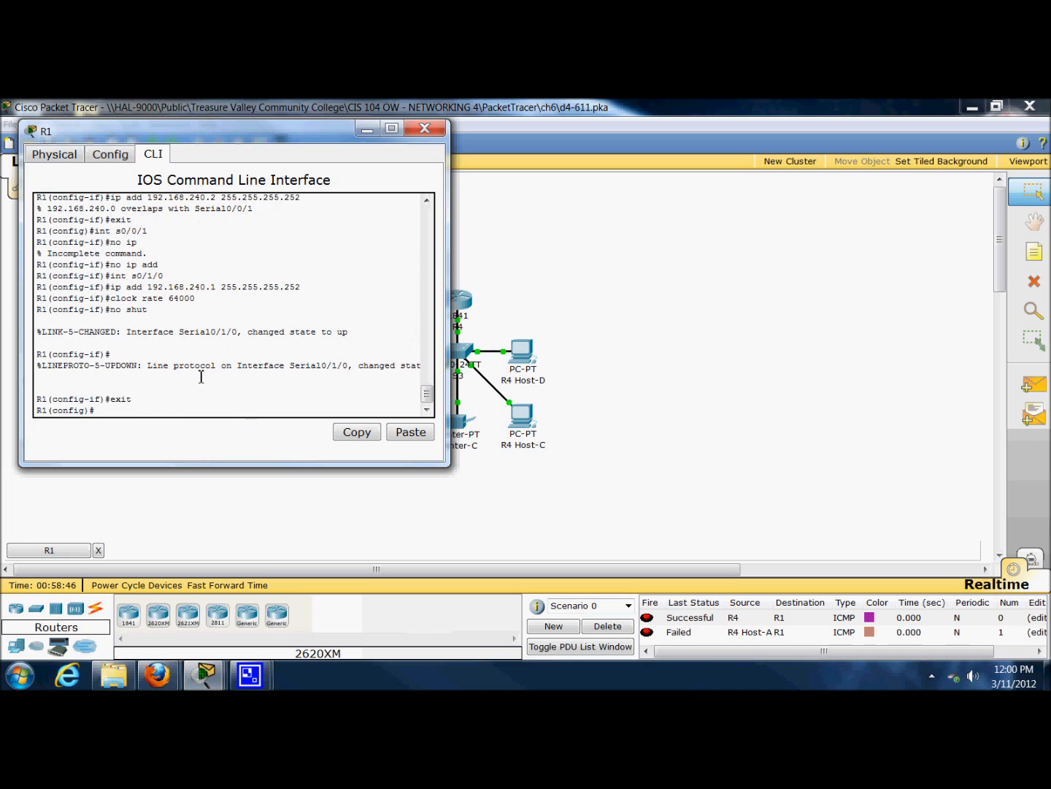
text(router rip)
key(Return)
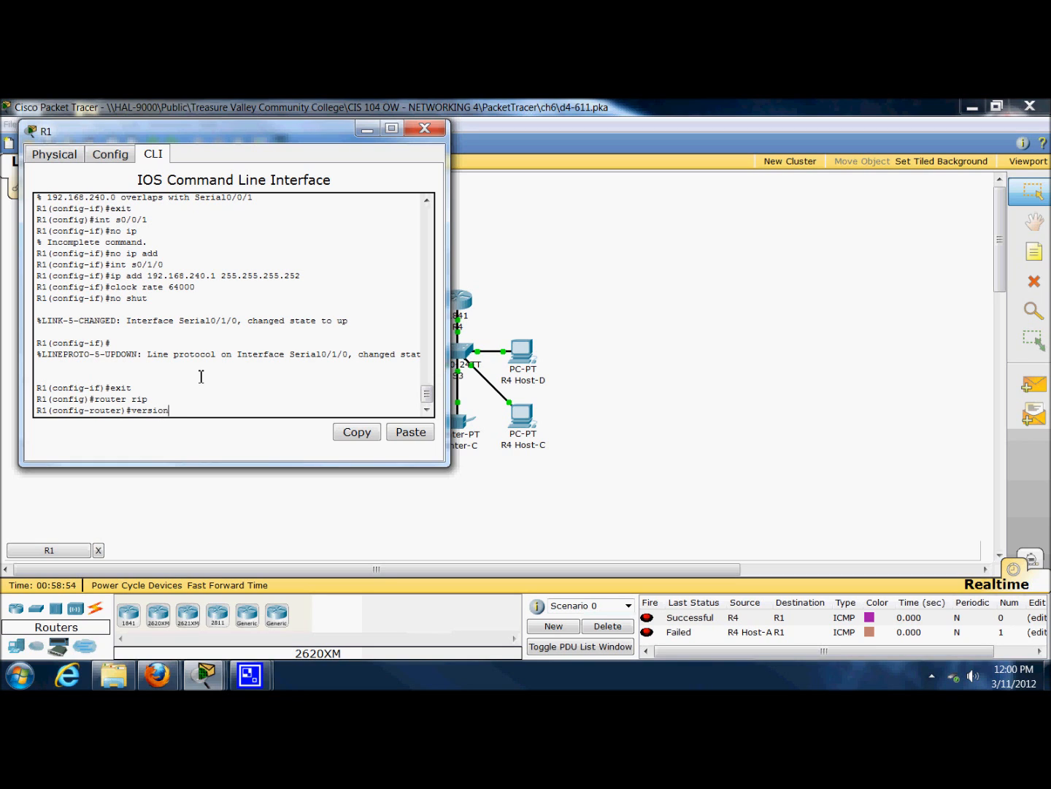
text(version 2)
key(Return)
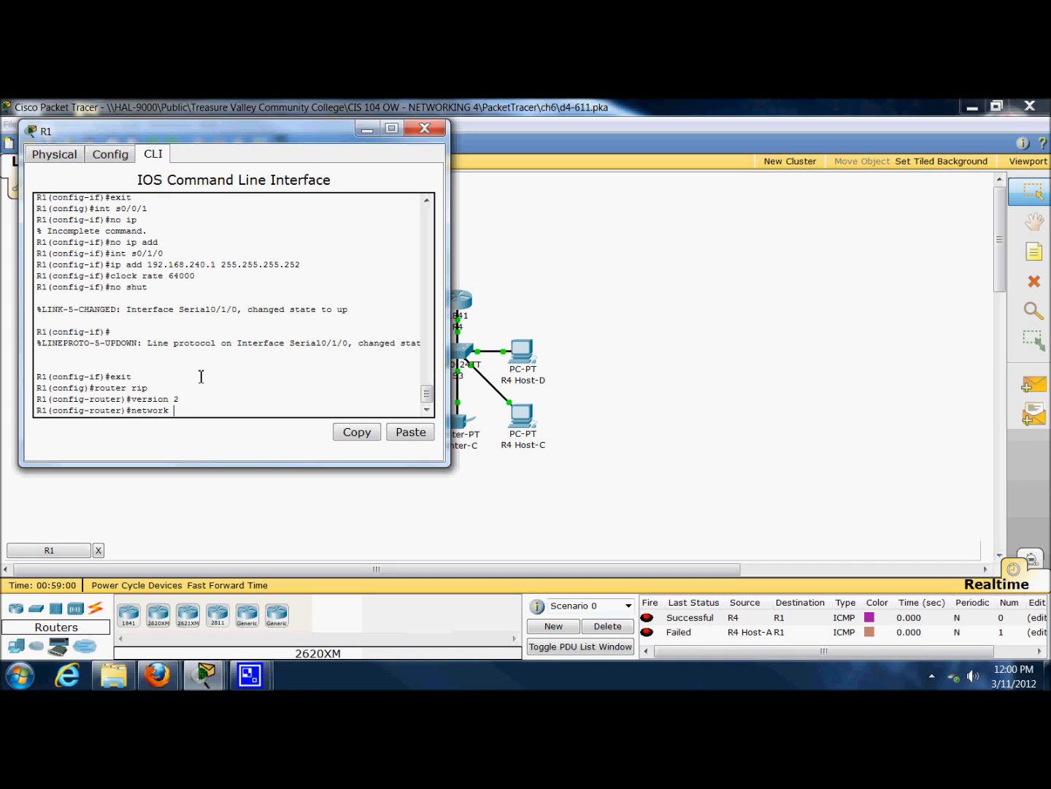
Add the network 192.168.120.0 to R1's RIP configuration, pasting the copied host address as the starting point
text(network)
right_click(185, 412)
click(218, 436)
key(Return)
text(.168.120.0)
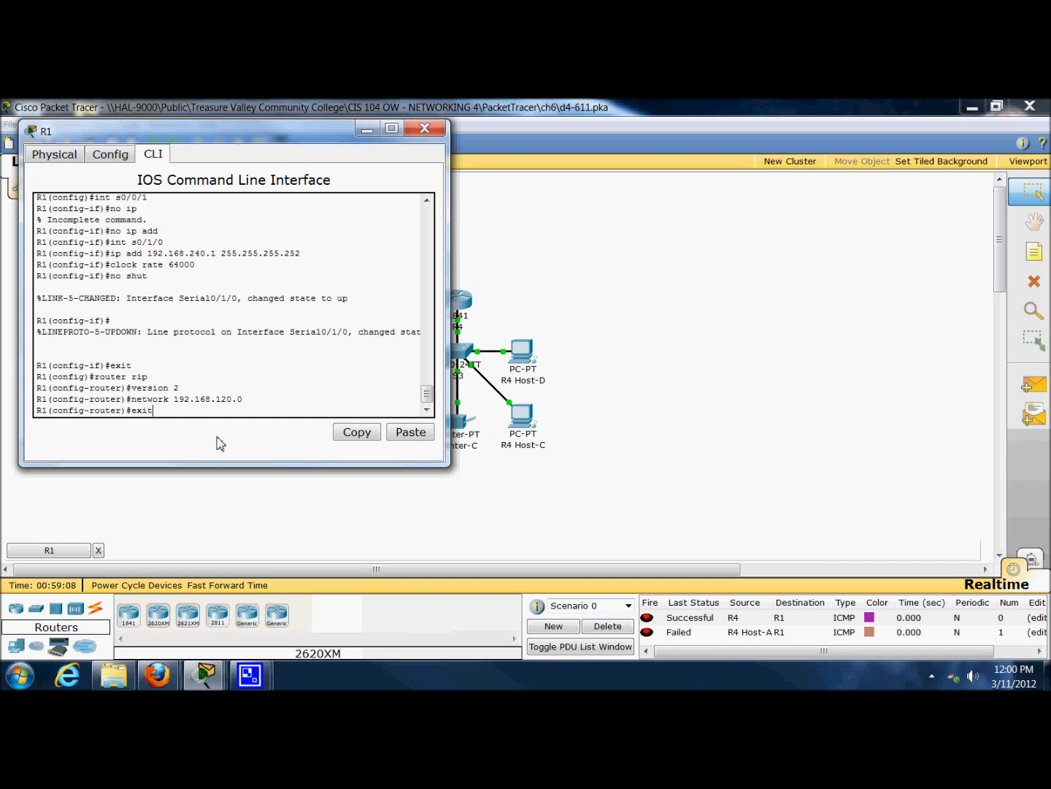
Exit R1's RIP configuration, save the router's configuration with do wr, and close its window
key(Return)
text(do w)
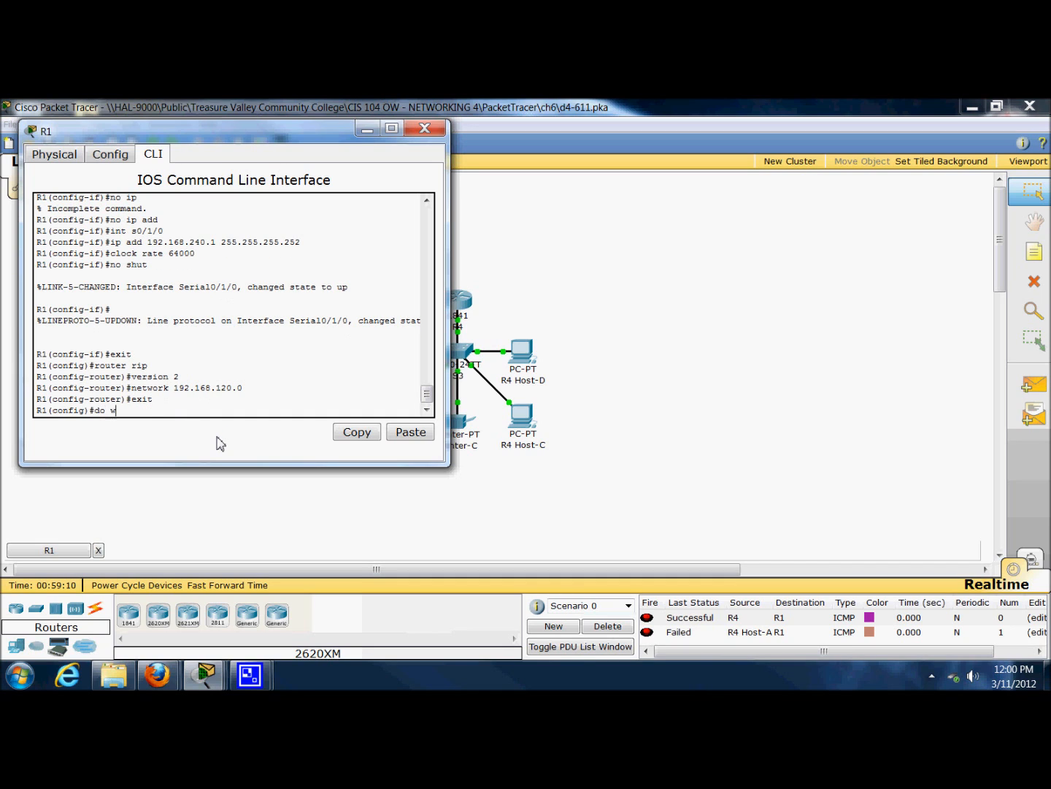
text(r)
key(Return)
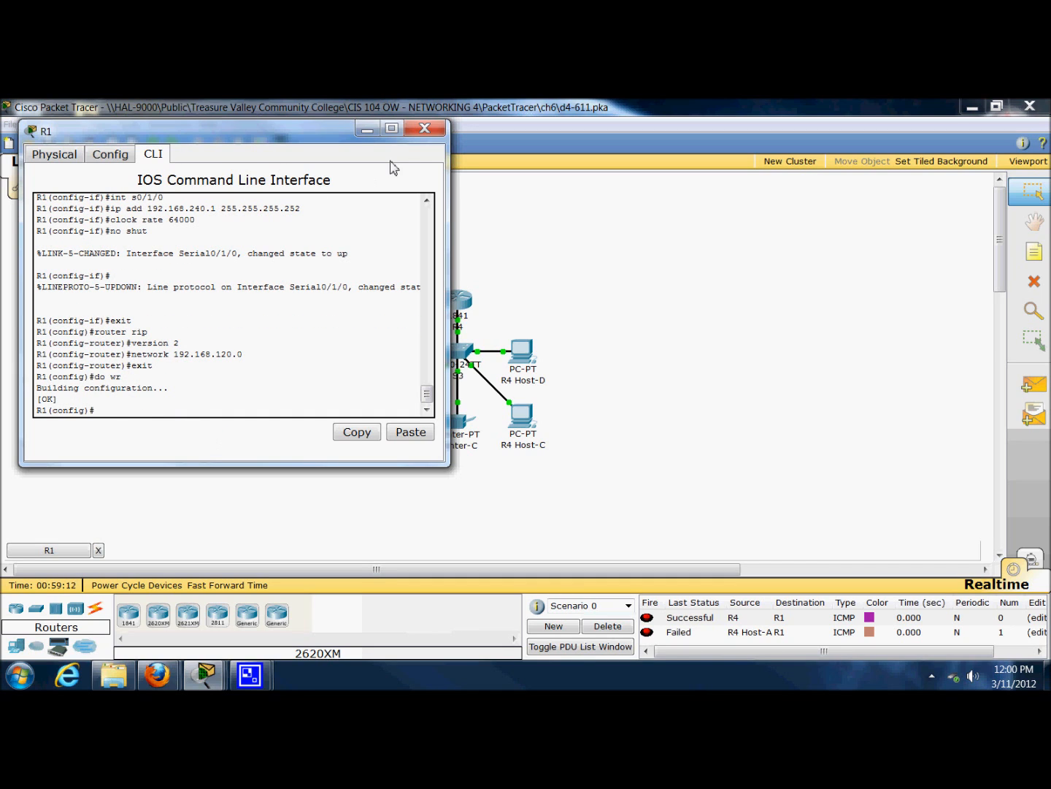
click(423, 129)
Send another simple PDU from R4 Host-A to R1 to retest connectivity
click(1034, 383)
click(395, 351)
click(292, 219)
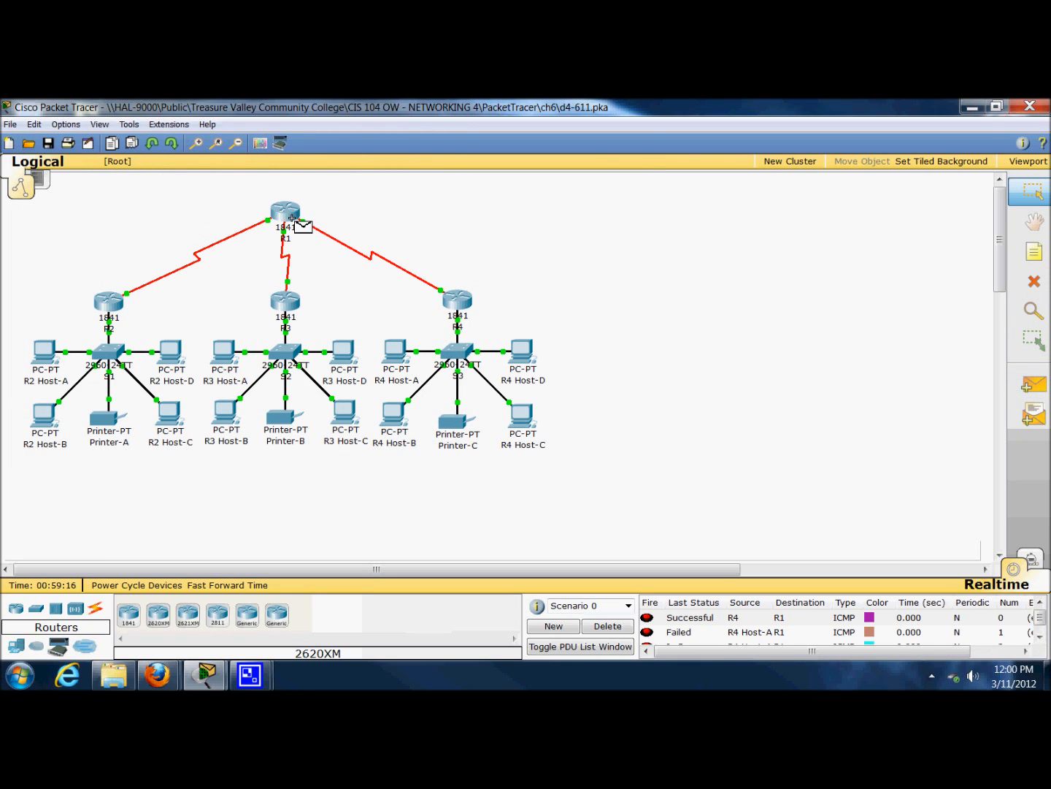
Review the latest PDU's status and delete the test PDUs of Scenario 0
click(1040, 637)
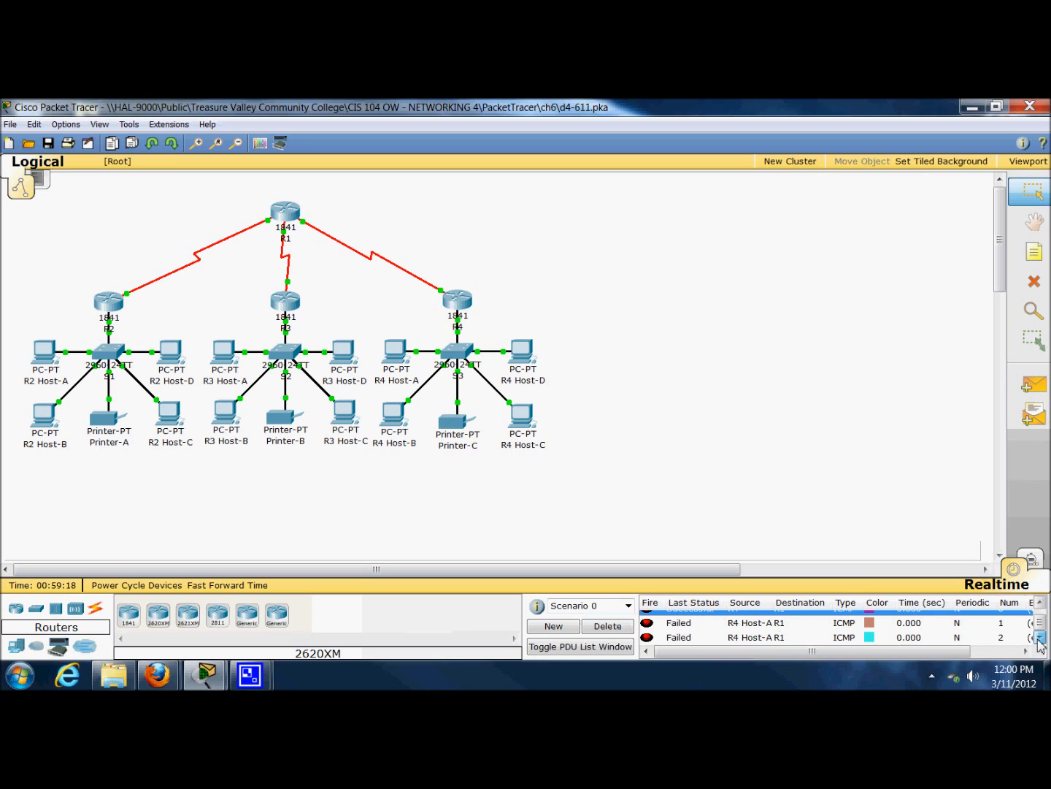
click(699, 637)
click(616, 629)
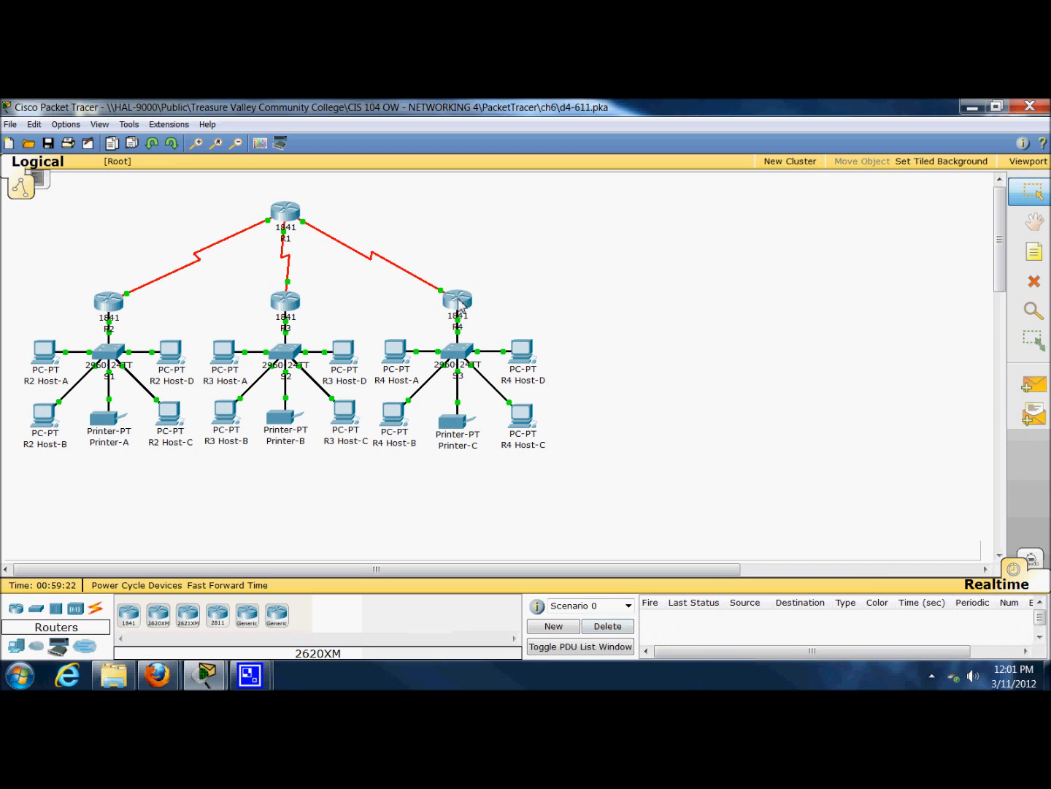
Review the RIP network addresses configured on R4 and R1, closing each router's window
click(458, 305)
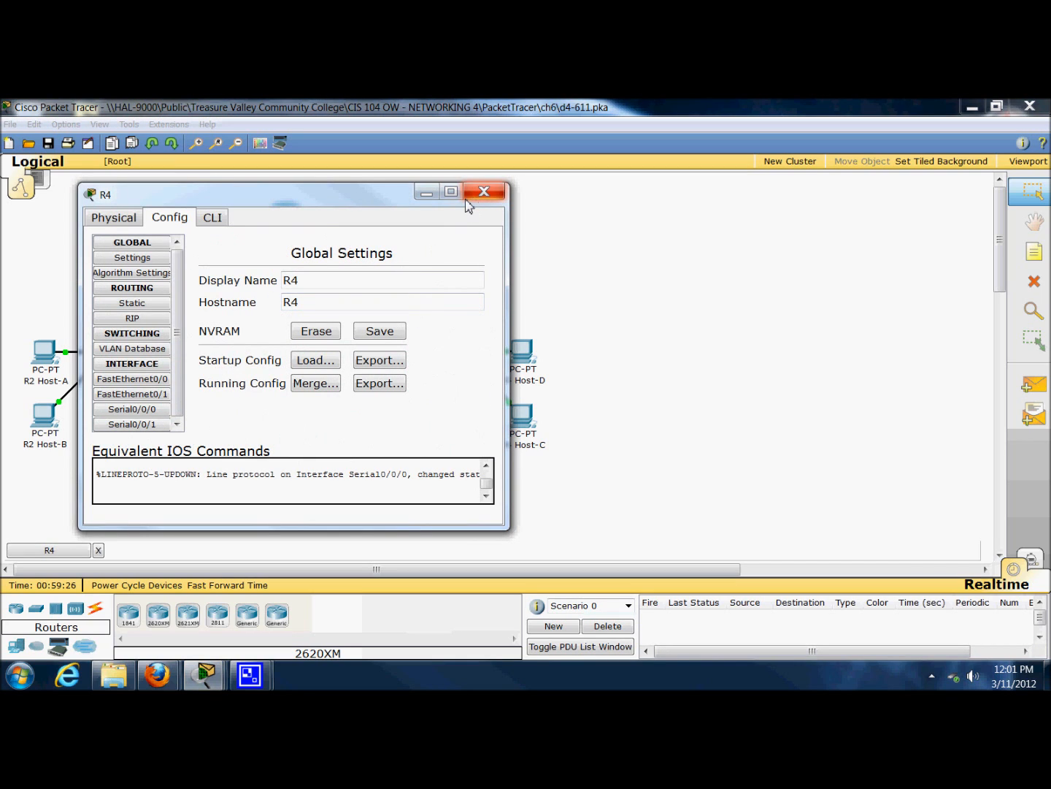
click(135, 319)
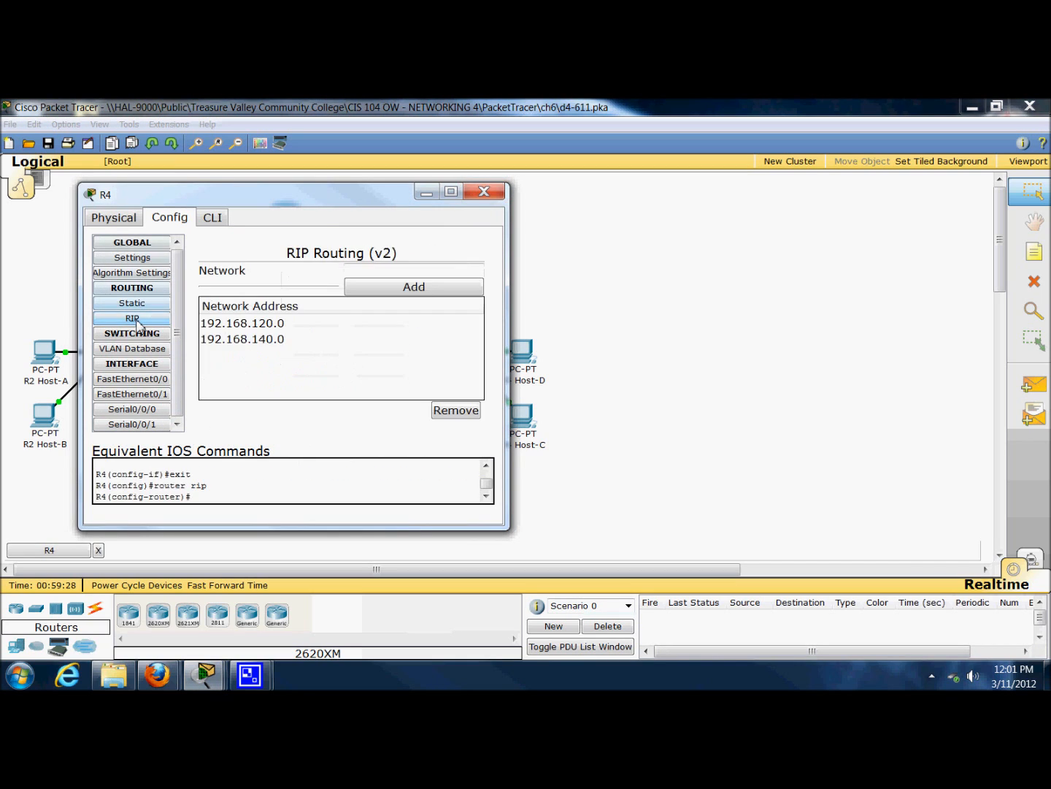
click(485, 192)
click(279, 214)
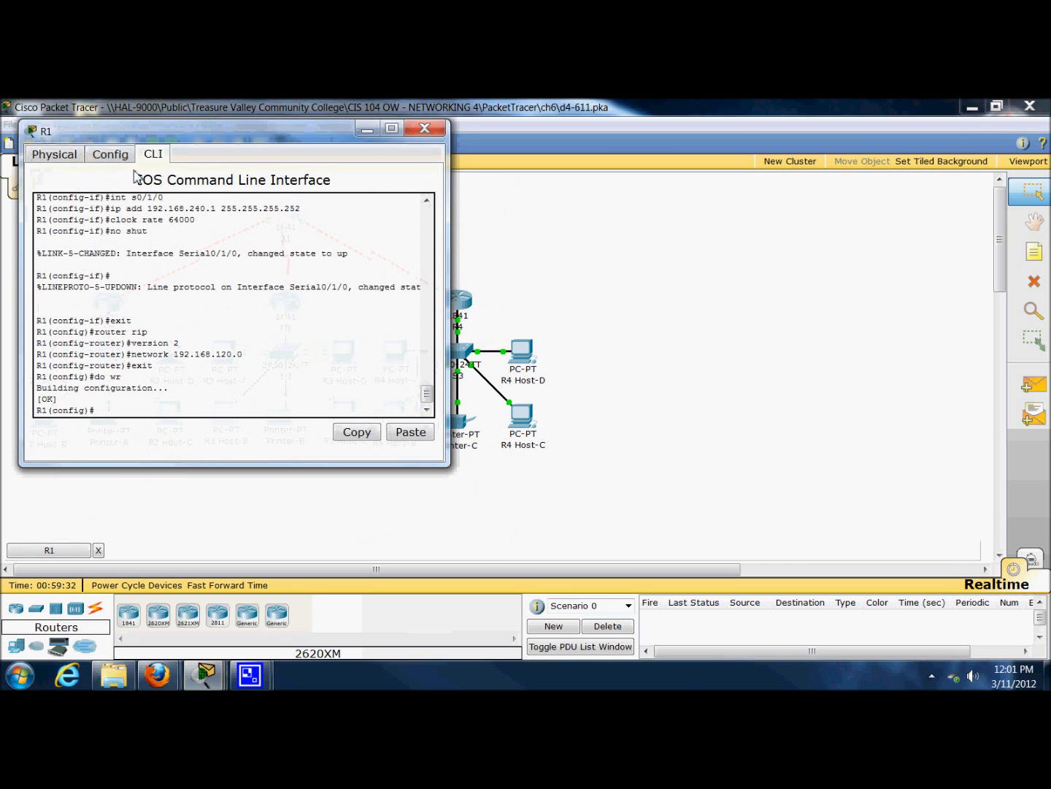
click(101, 156)
click(85, 257)
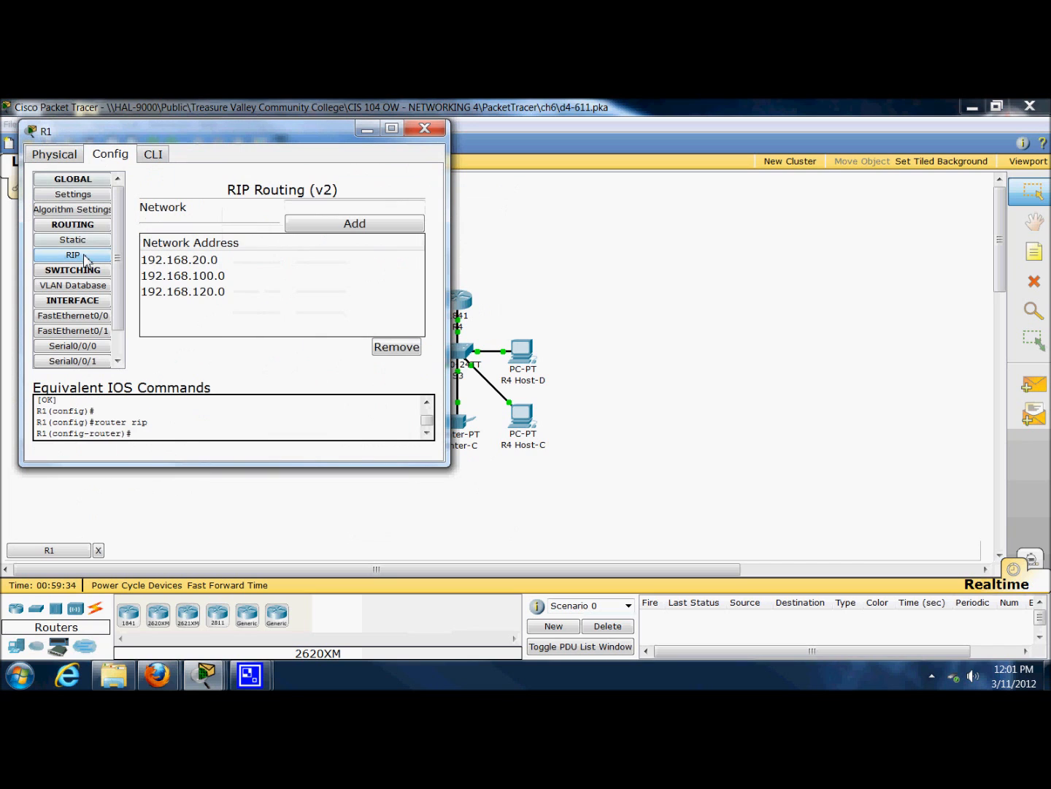
click(424, 129)
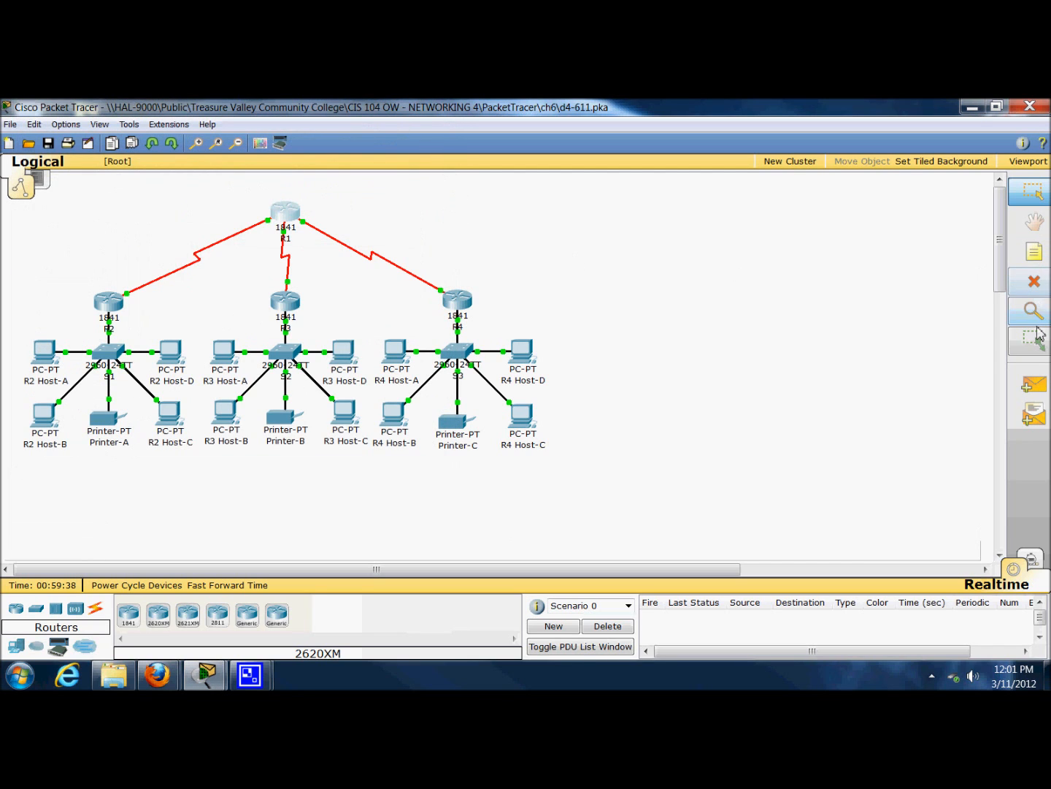
Send a simple PDU from R4 Host-A to router R4
click(1034, 384)
click(399, 354)
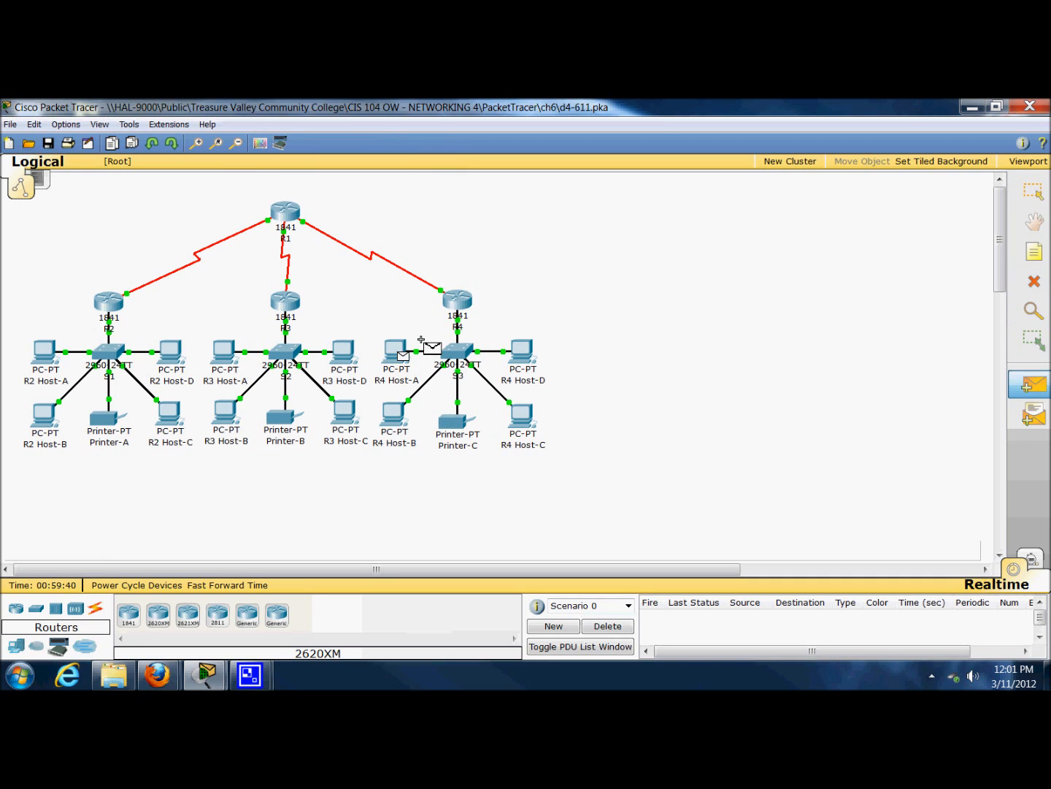
click(460, 305)
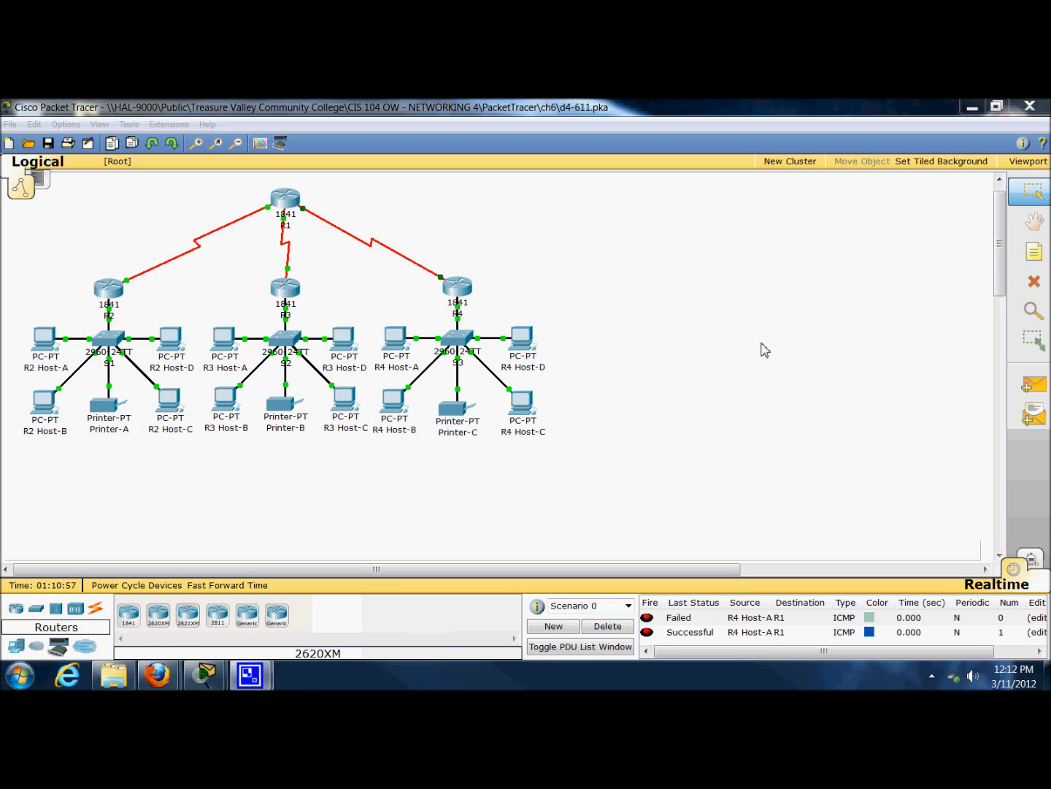
Copy the default gateway address from R4 Host-A's IP configuration and close the host's window
click(393, 343)
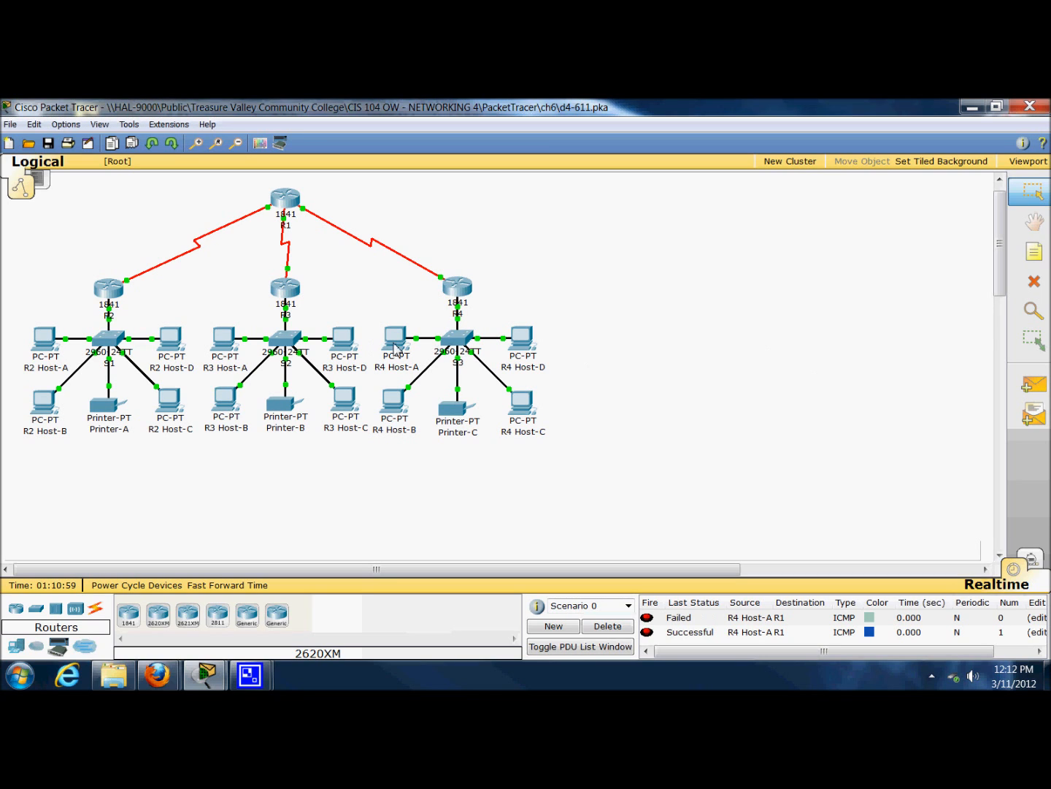
click(387, 343)
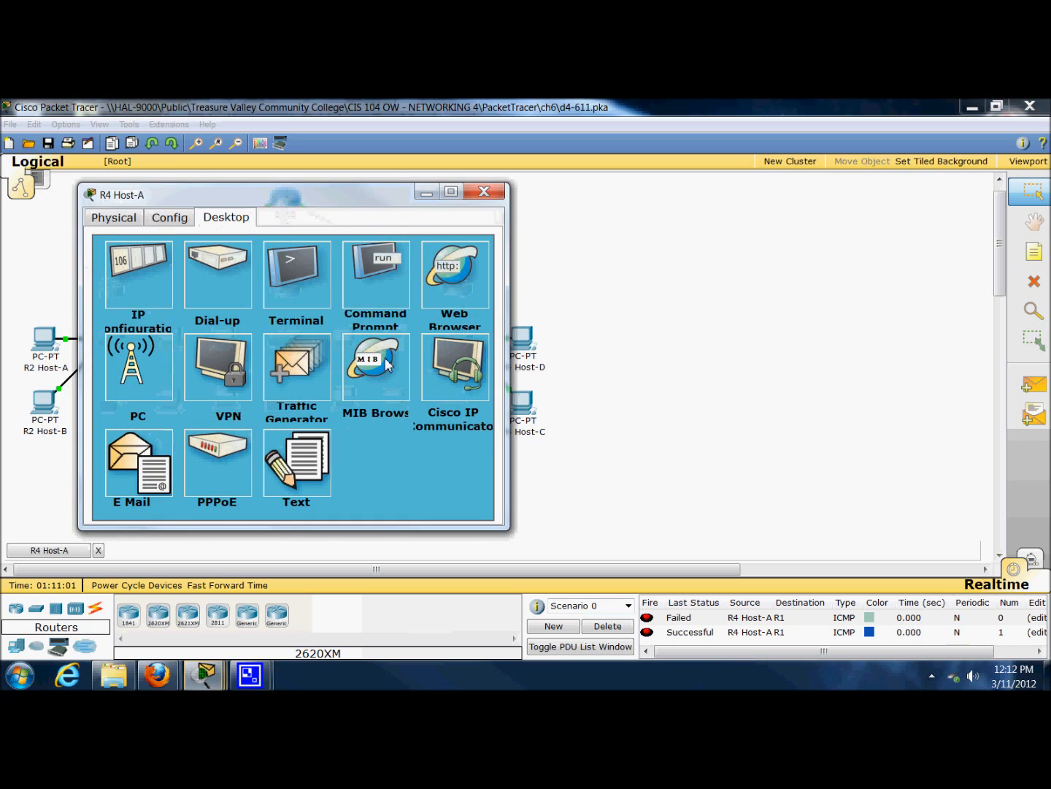
click(146, 285)
drag(312, 390, 216, 394)
right_click(248, 381)
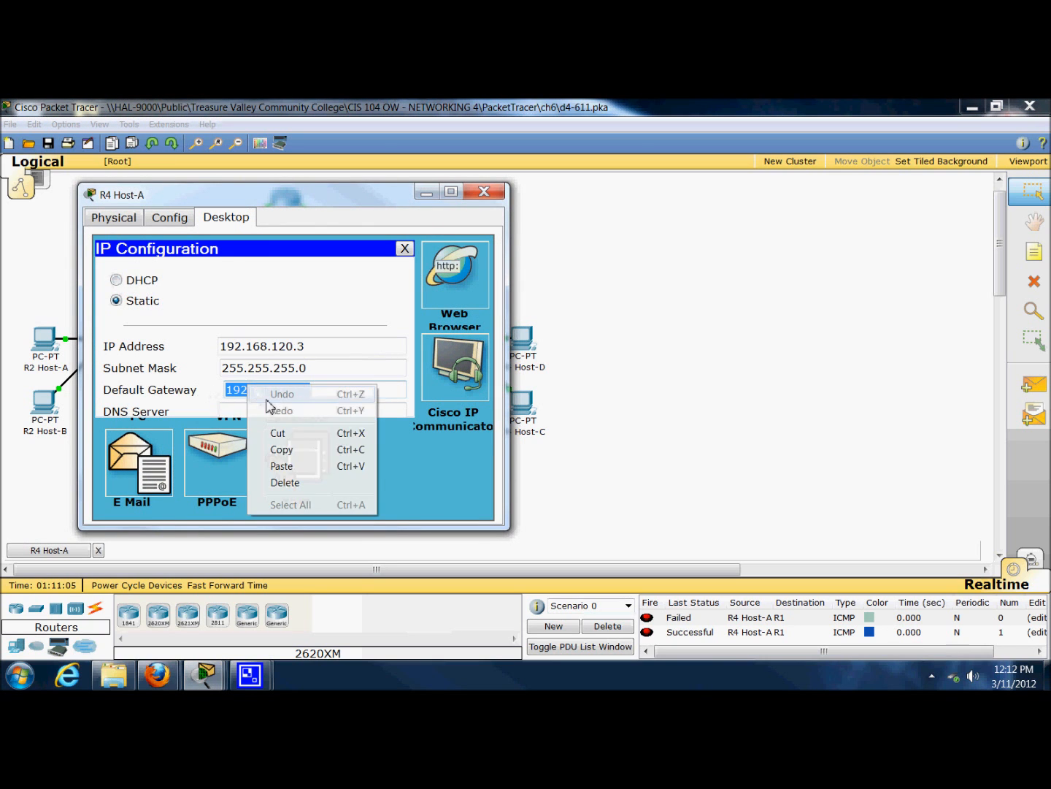
click(281, 450)
click(488, 196)
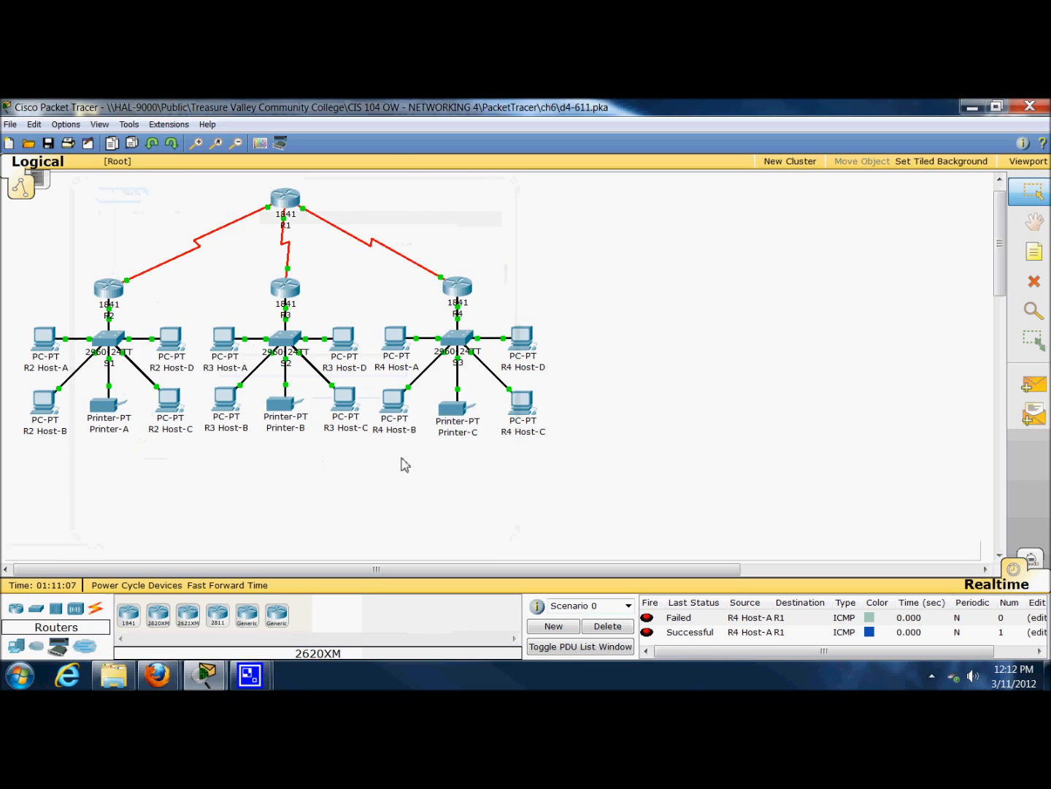
Paste 192.168.120.1 as R4 Host-B's default gateway in its IP configuration and close the host's window
click(392, 404)
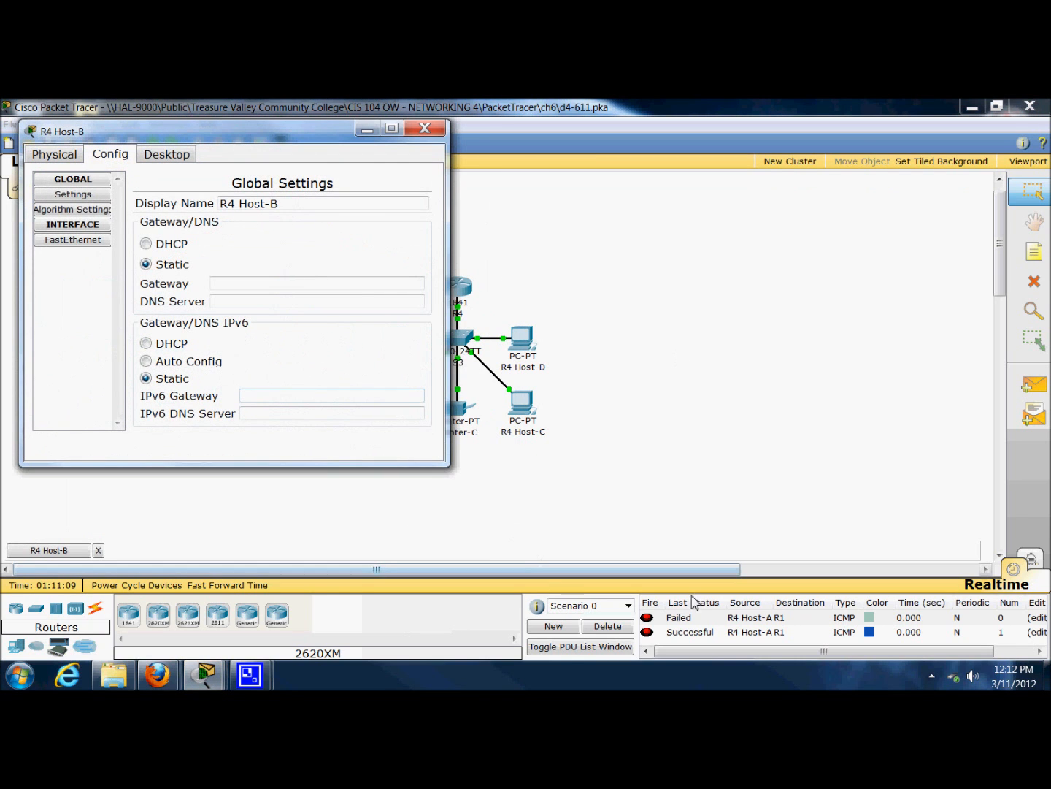
drag(340, 135, 626, 505)
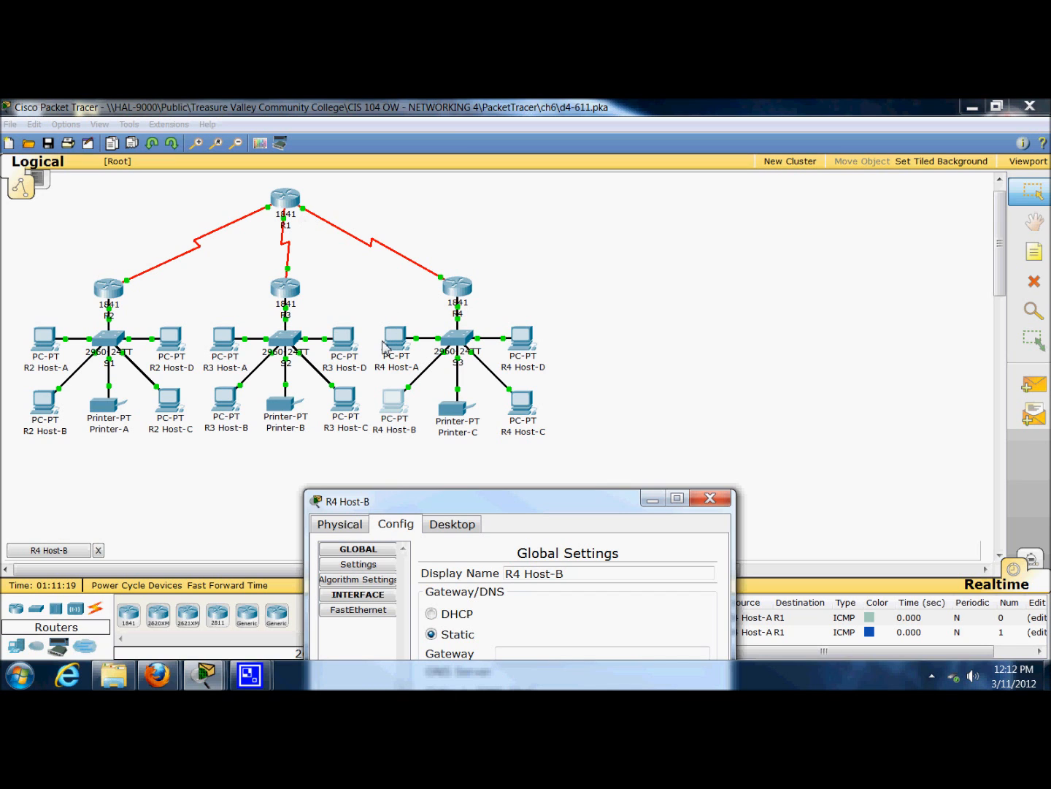
drag(431, 511, 431, 345)
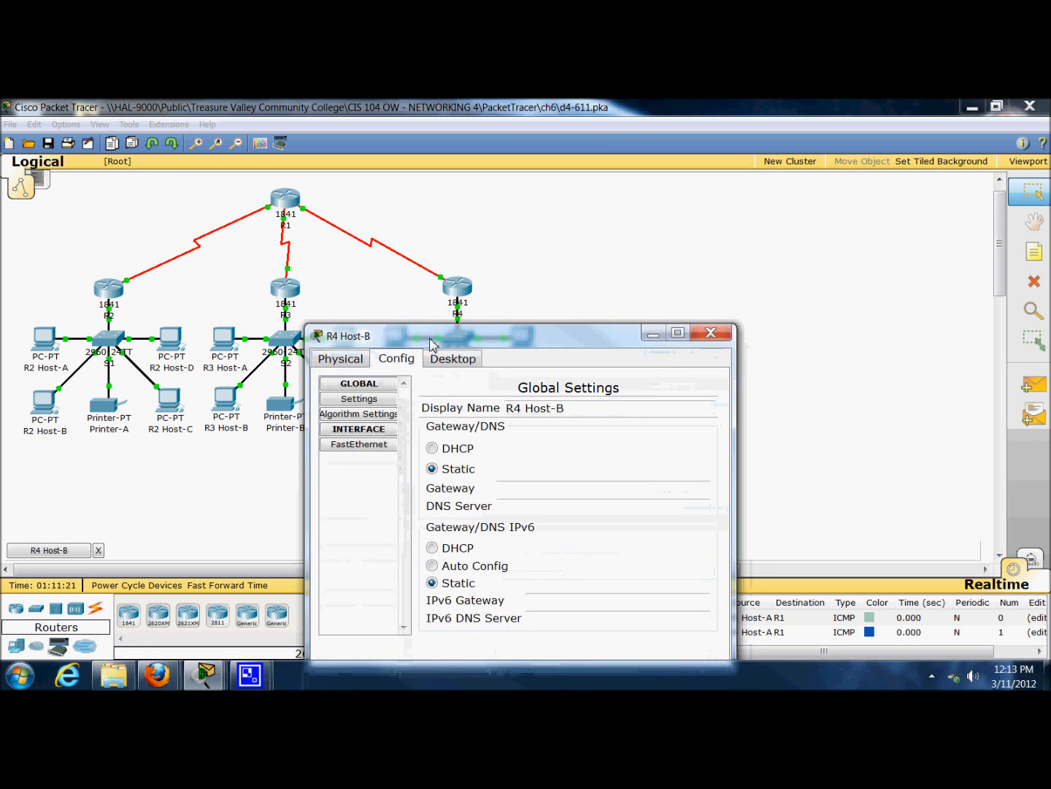
click(346, 447)
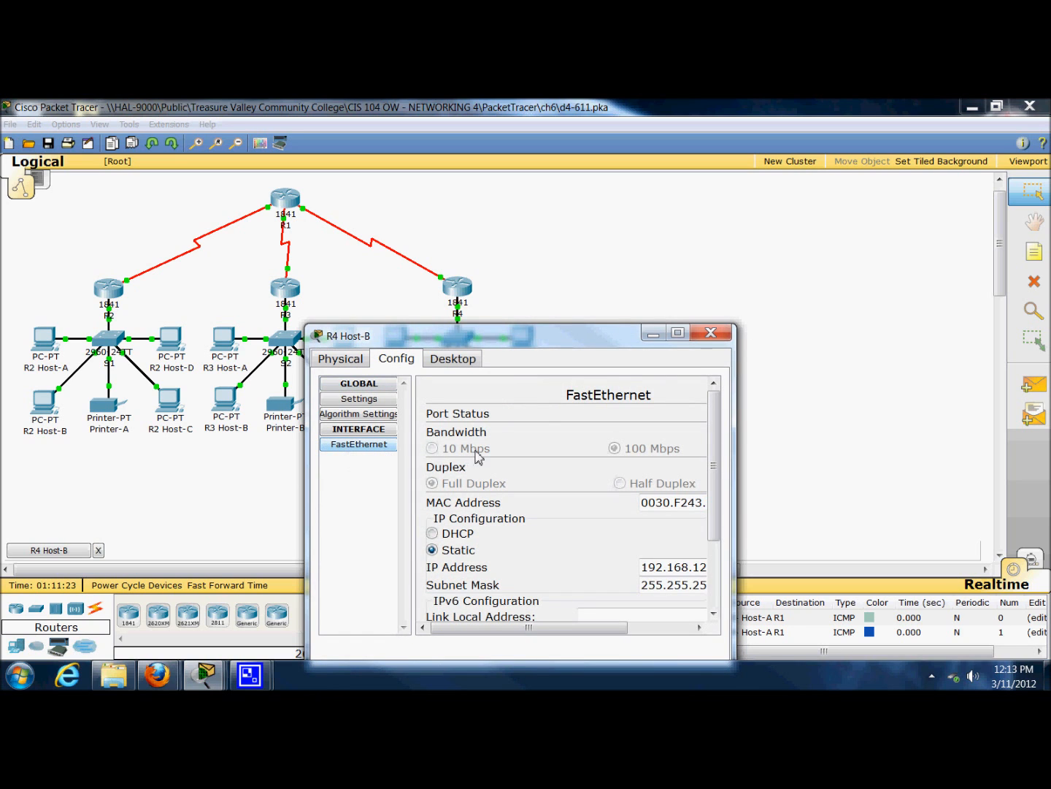
click(333, 359)
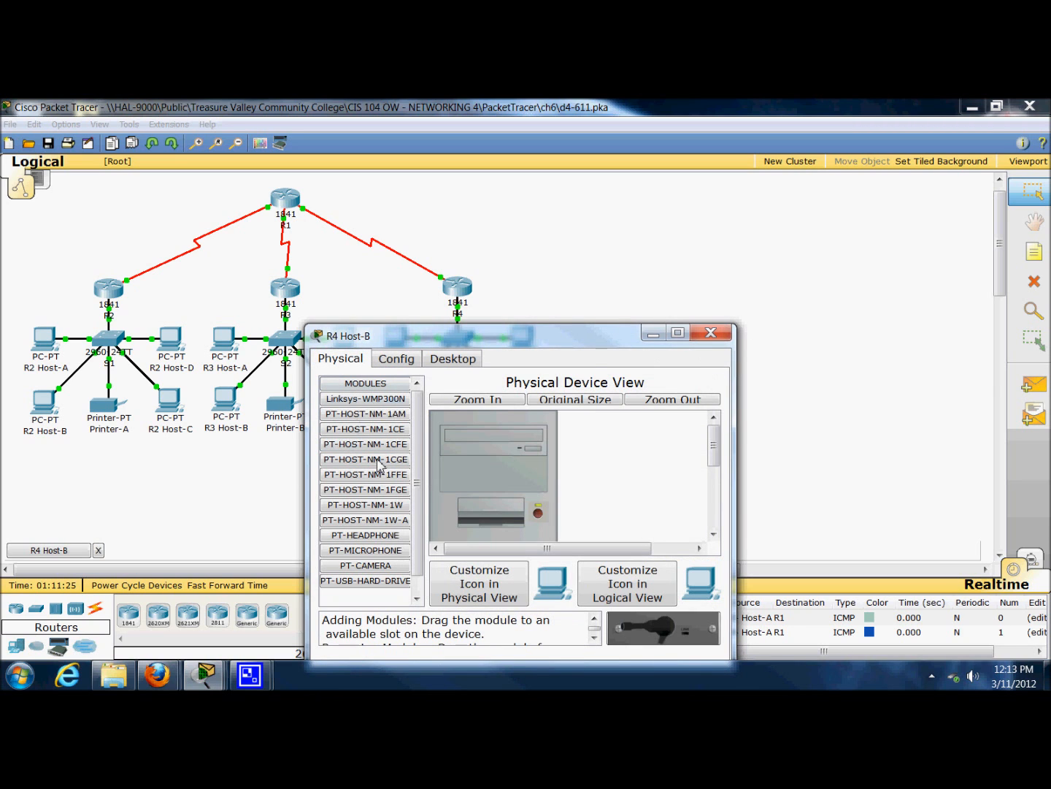
click(380, 359)
click(446, 359)
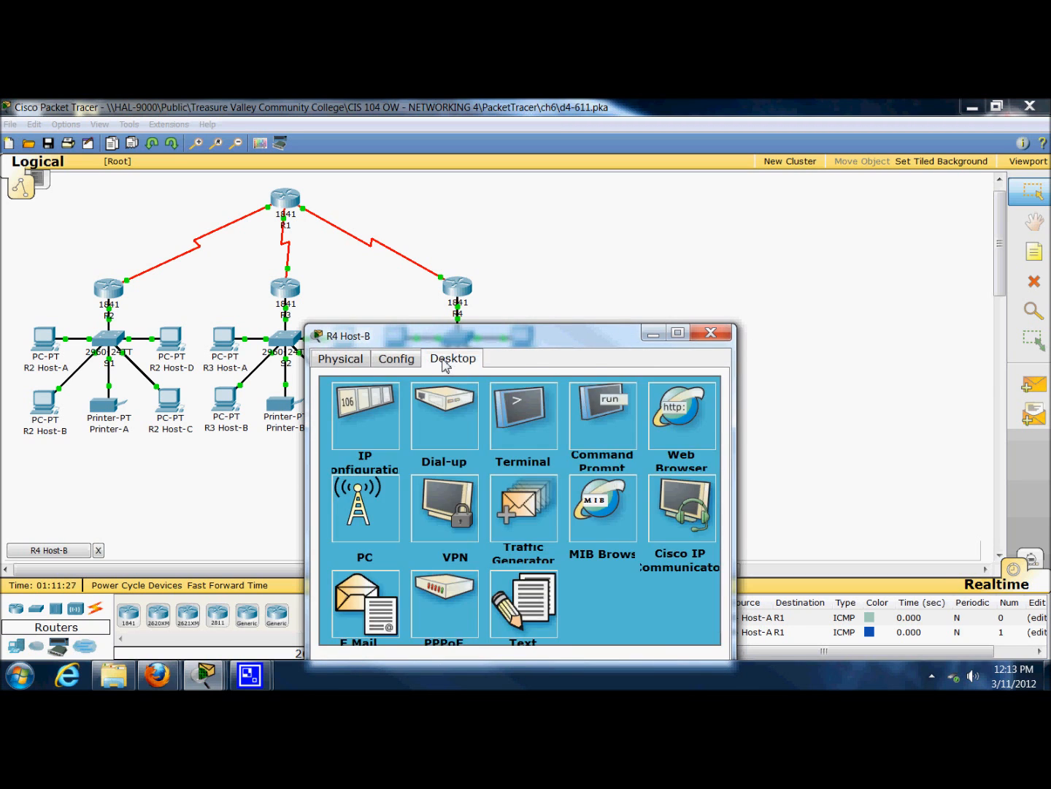
click(346, 407)
click(468, 528)
right_click(478, 531)
click(501, 611)
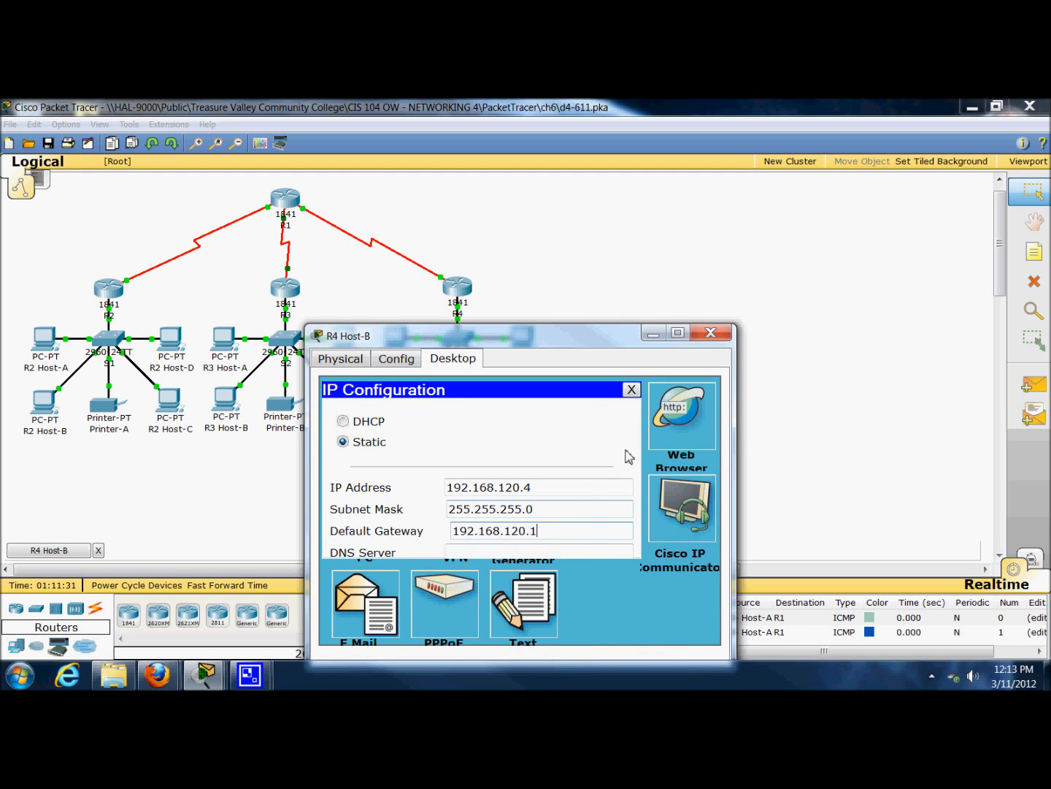
click(710, 332)
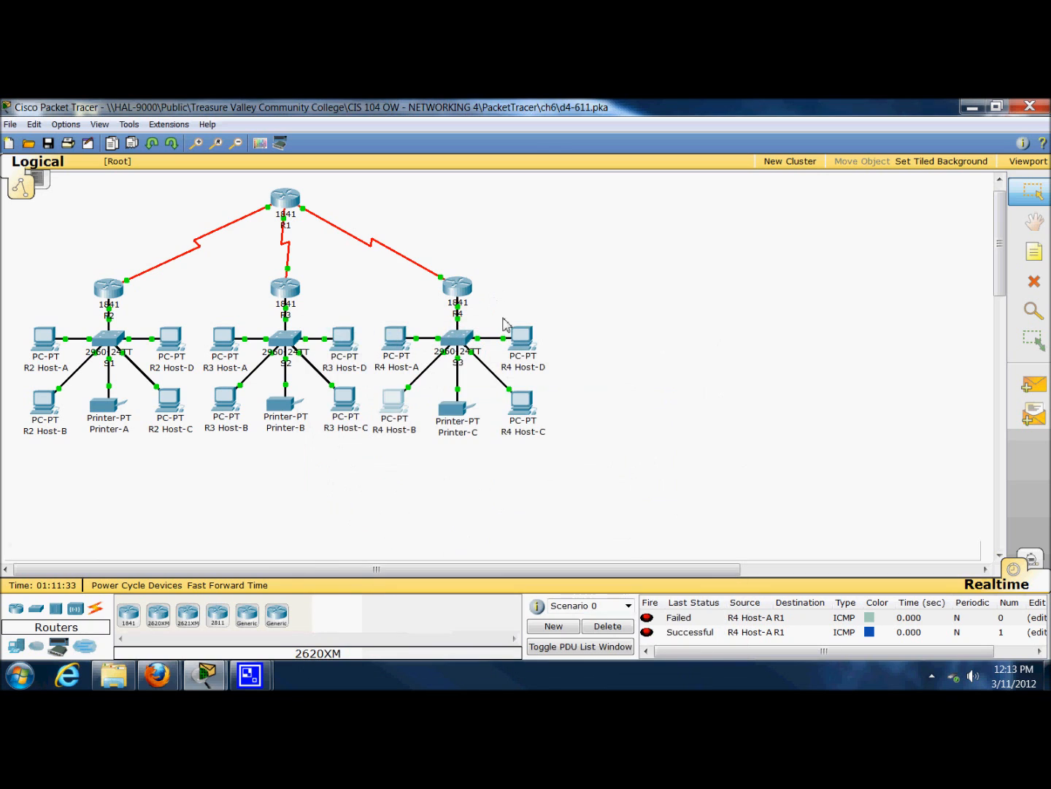
Paste the copied gateway address 192.168.120.1 as R4 Host-D's default gateway and close the host's window
click(521, 337)
click(123, 217)
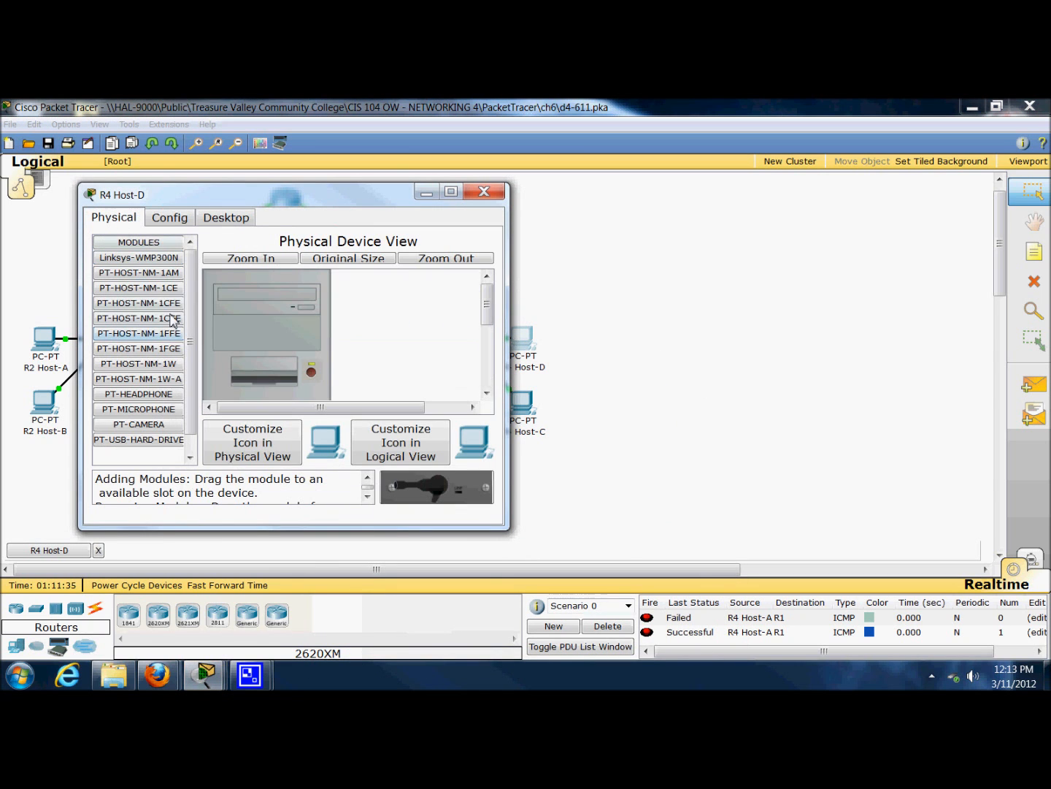
click(223, 218)
click(121, 281)
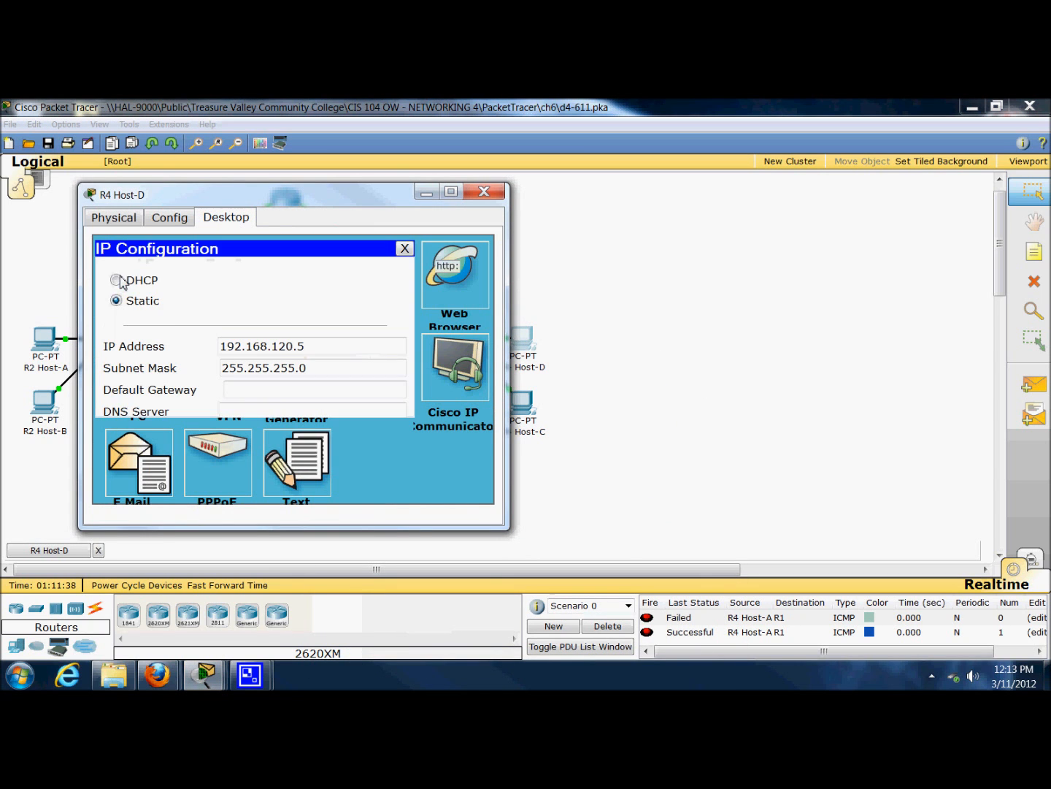
right_click(259, 388)
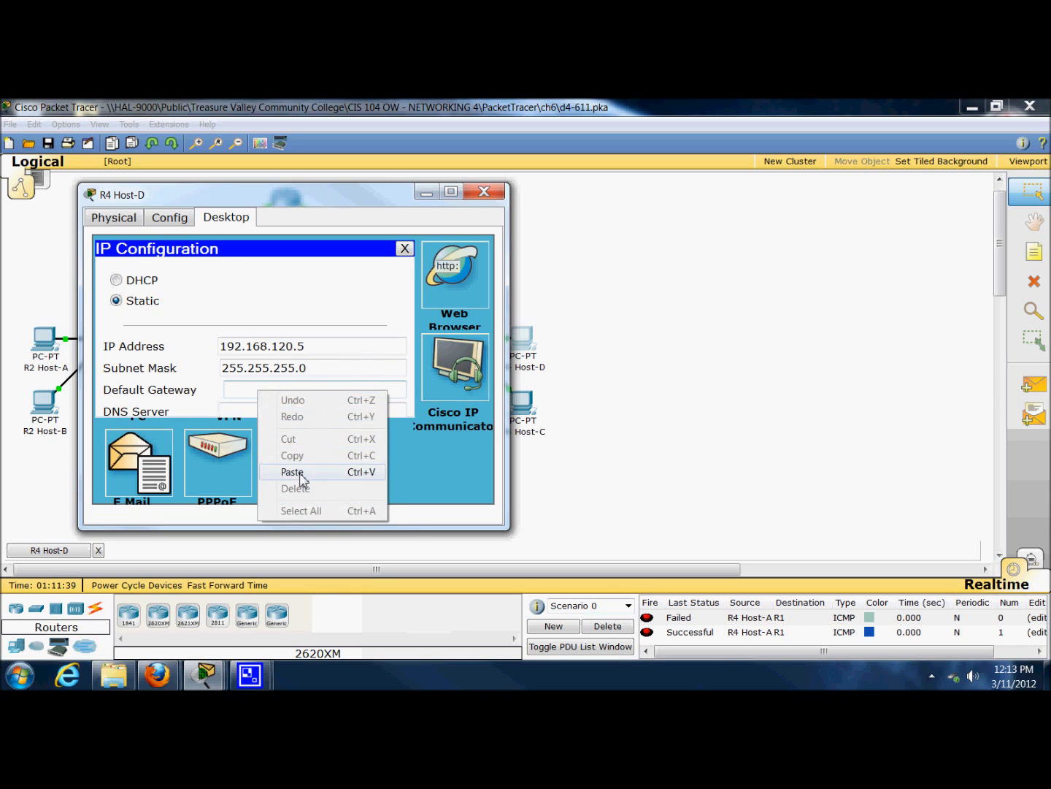
click(300, 471)
click(404, 248)
click(483, 192)
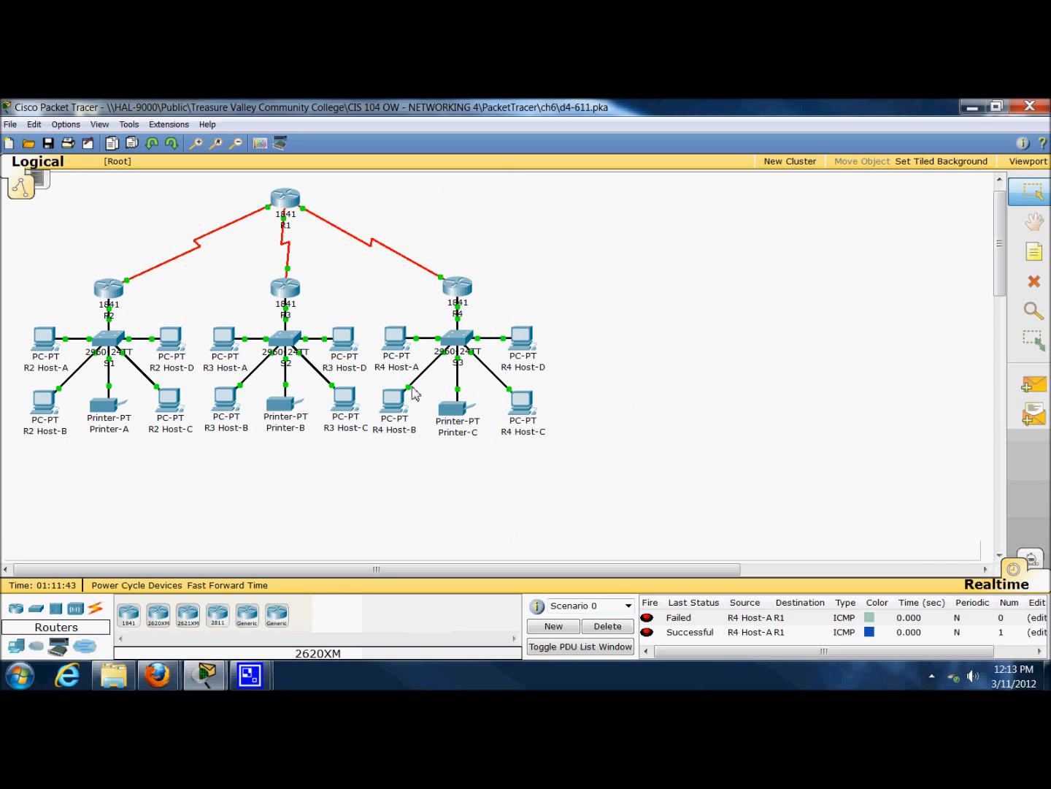
Paste the gateway 192.168.120.1 into R4 Host-C's IP configuration and close the host's window
click(522, 401)
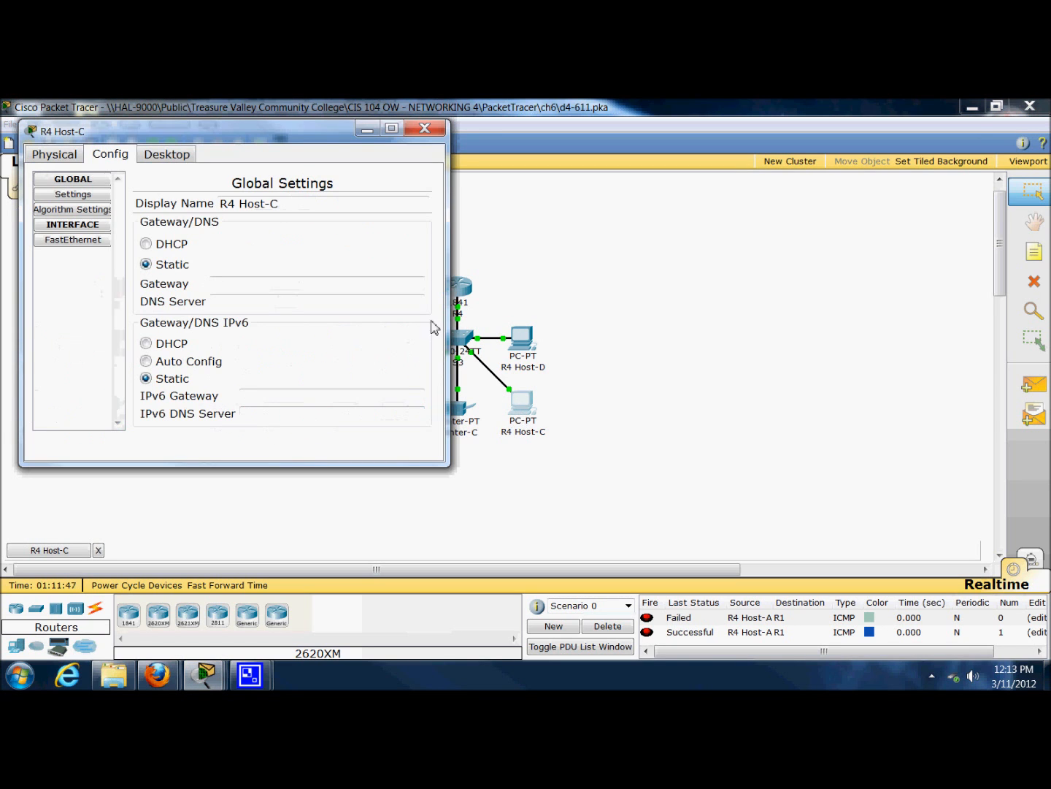
click(168, 154)
click(89, 241)
click(178, 325)
right_click(177, 325)
click(255, 405)
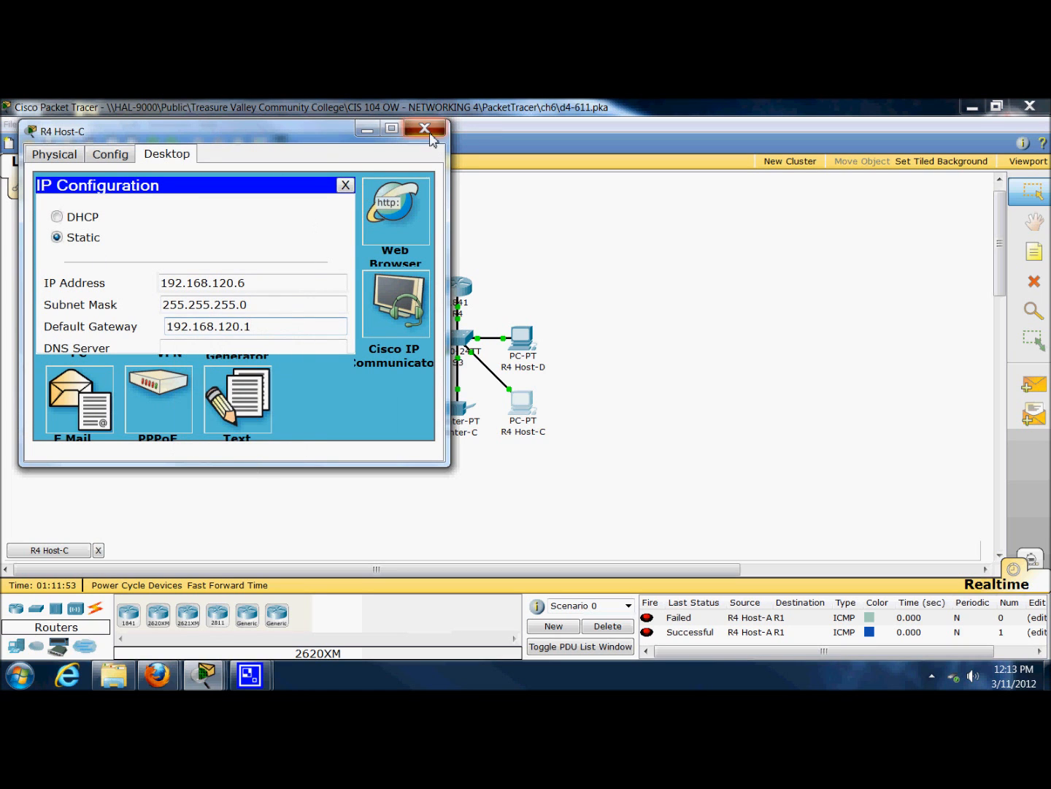
click(425, 129)
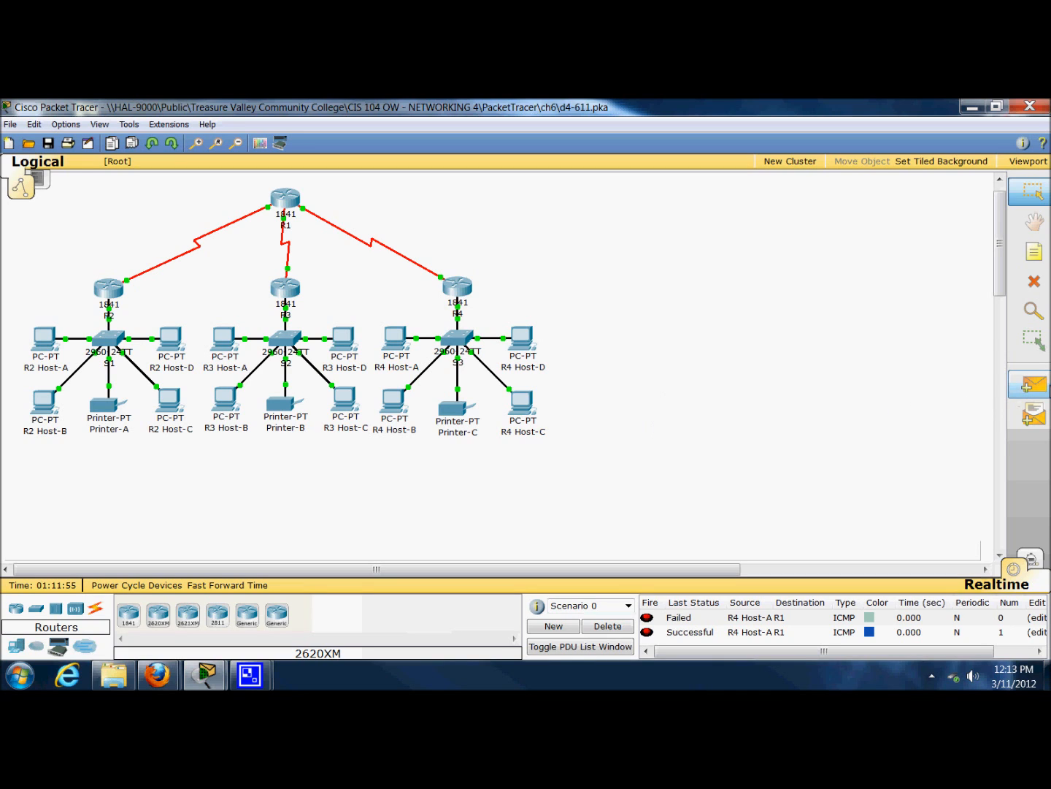
Send a simple PDU from R4 Host-C to R1 and check its status in the PDU list
click(1032, 385)
click(515, 410)
click(291, 205)
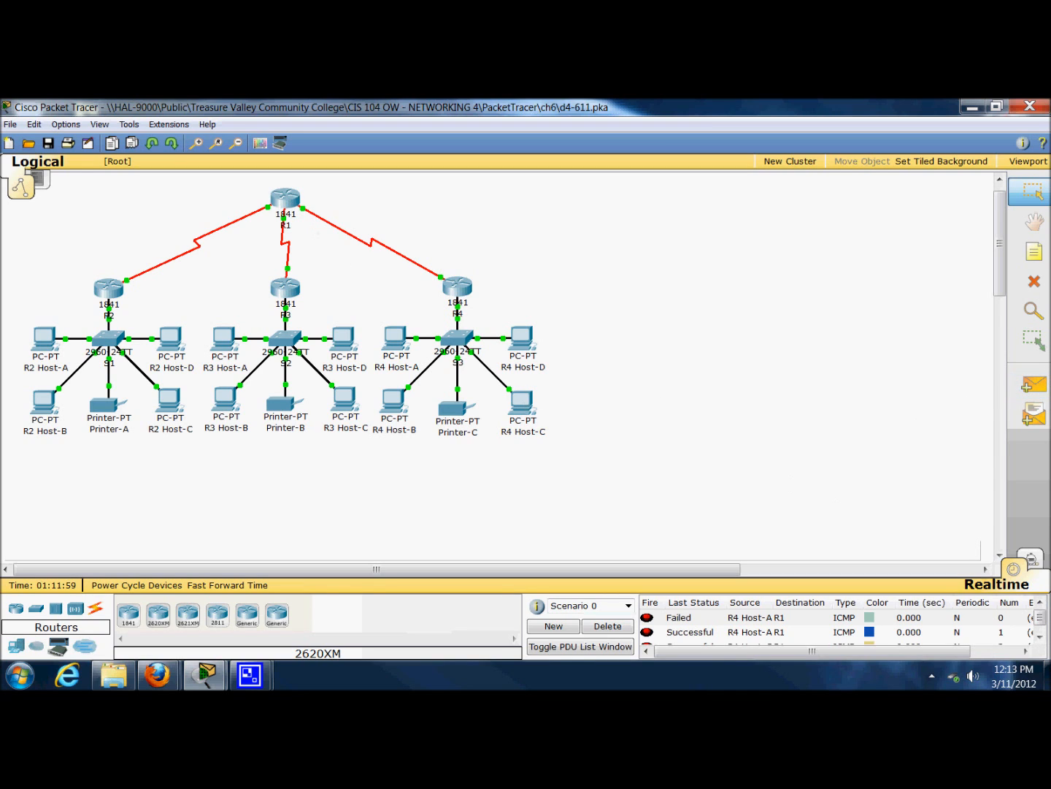
click(1041, 636)
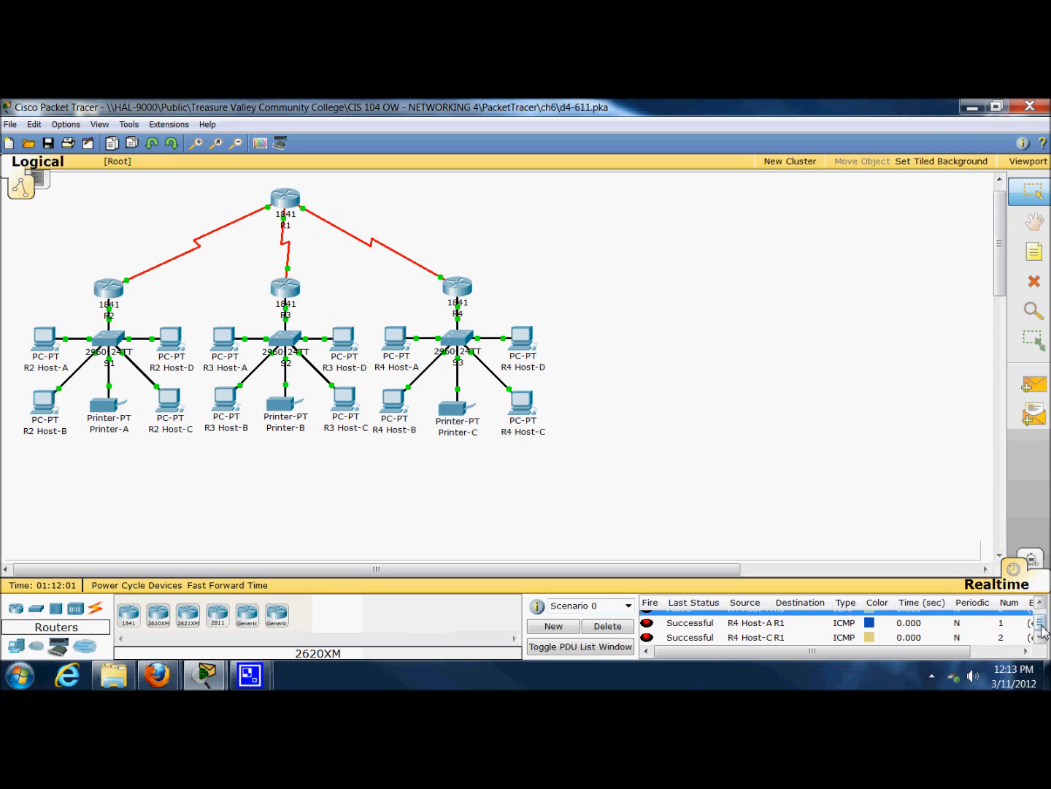
Delete all test PDUs from Scenario 0
click(845, 639)
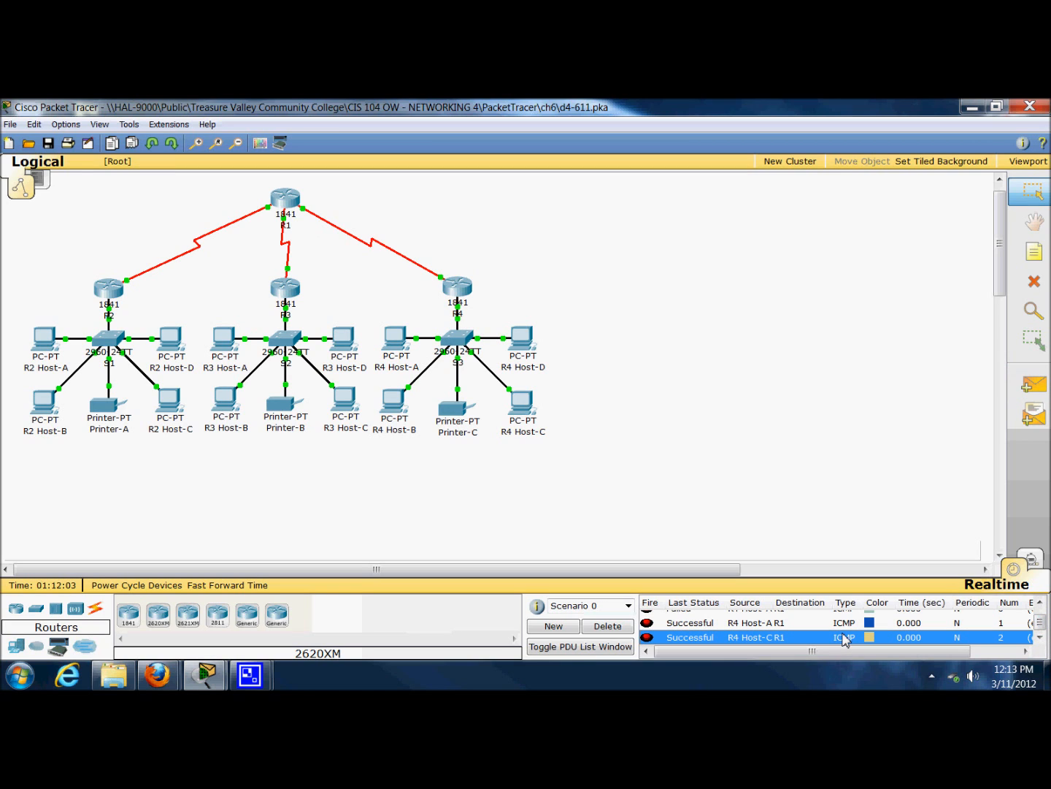
key(Delete)
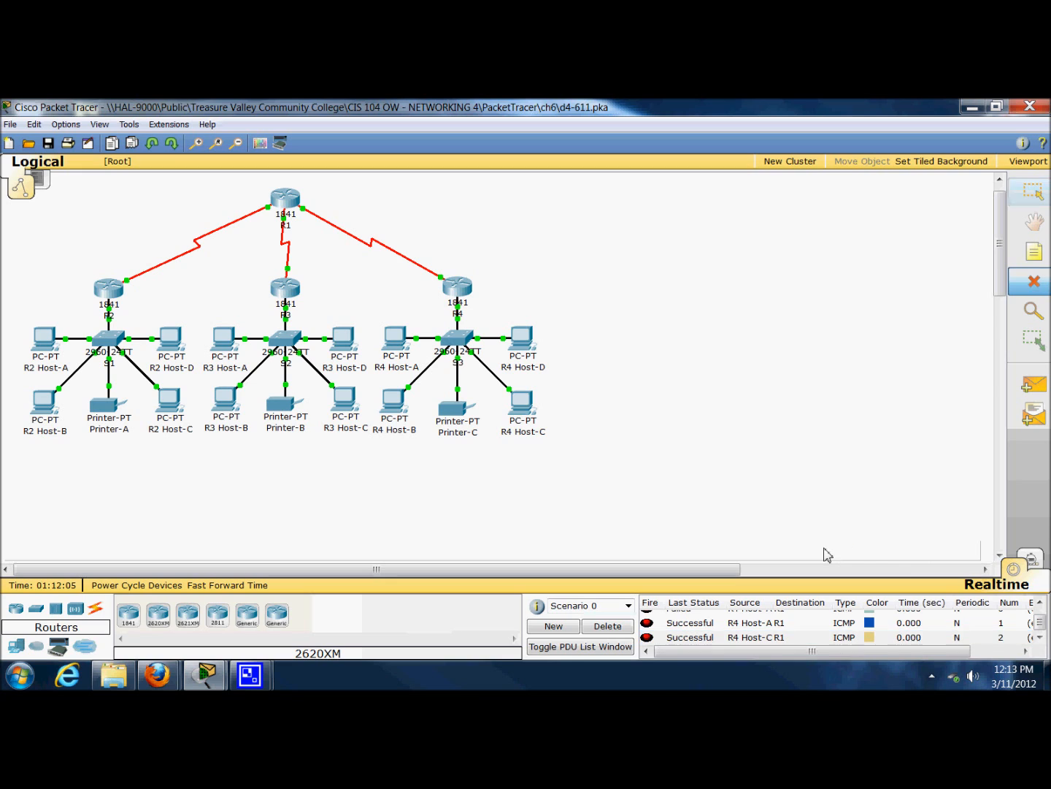
click(666, 625)
click(608, 626)
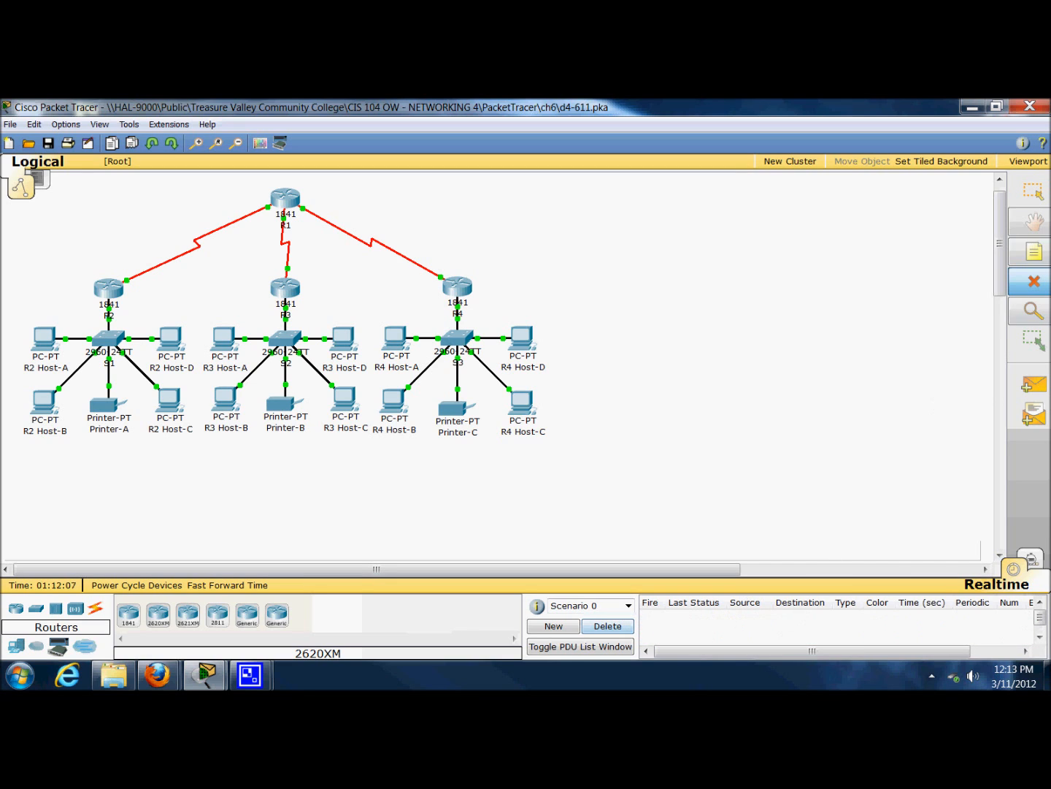
Send a simple PDU from R4 Host-D to R2 Host-A to test connectivity between the two LANs
click(1034, 385)
click(536, 350)
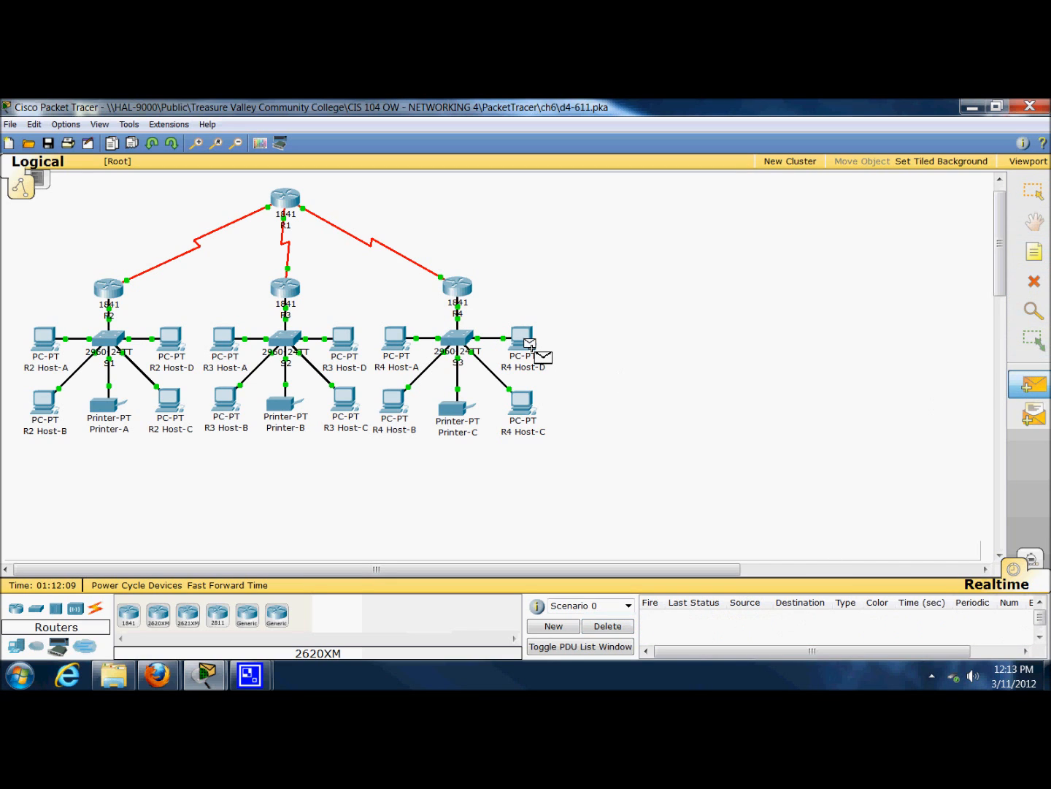
click(48, 346)
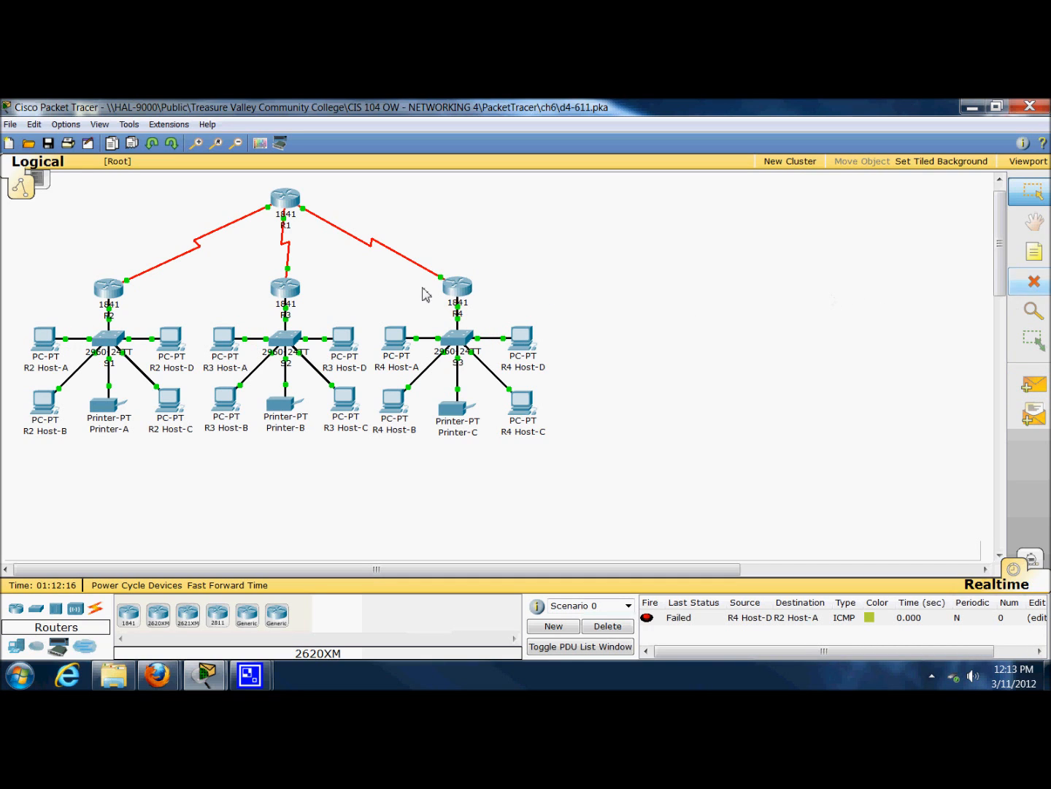
Inspect the settings of R4's FastEthernet0/1 and FastEthernet0/0 interfaces
click(456, 286)
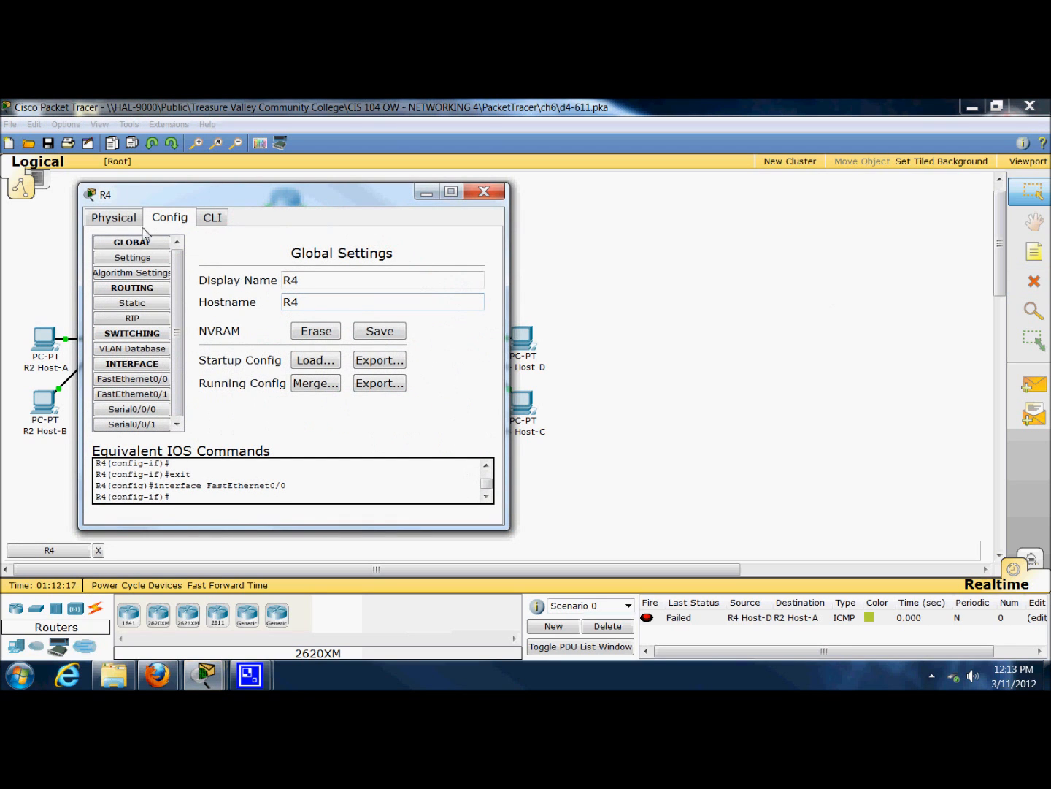
click(135, 393)
click(132, 378)
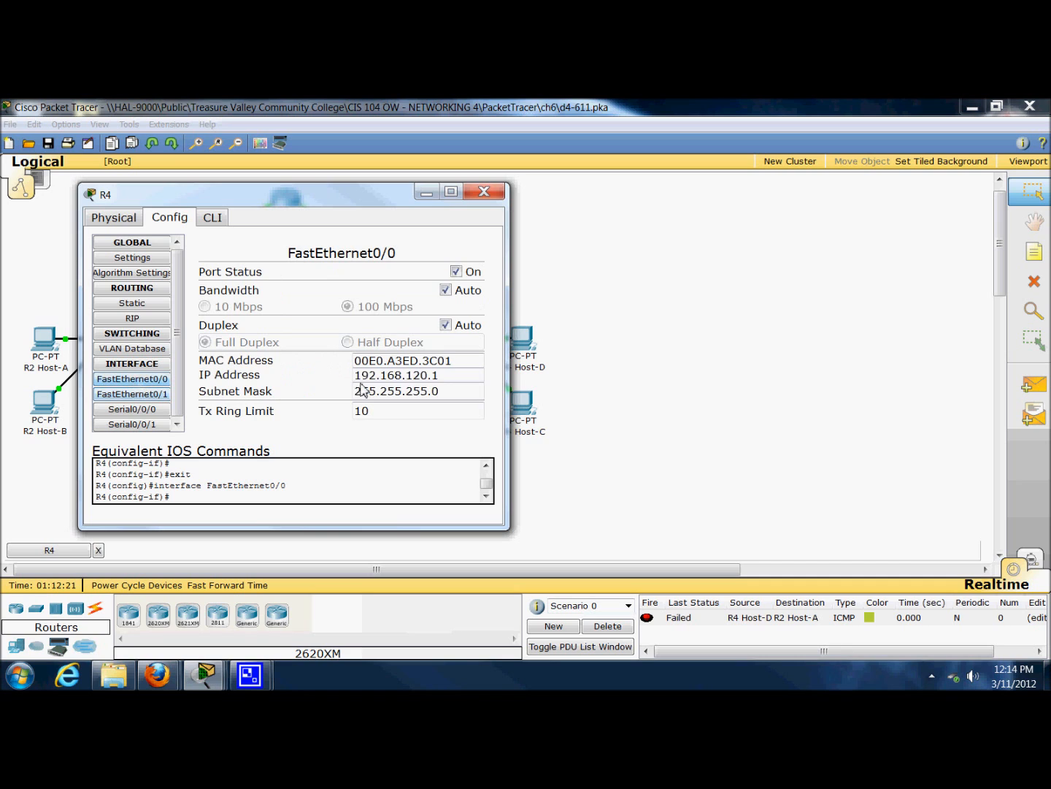
Copy the IP address of R4's FastEthernet0/0 interface and close R4's configuration
drag(463, 375, 351, 375)
right_click(398, 376)
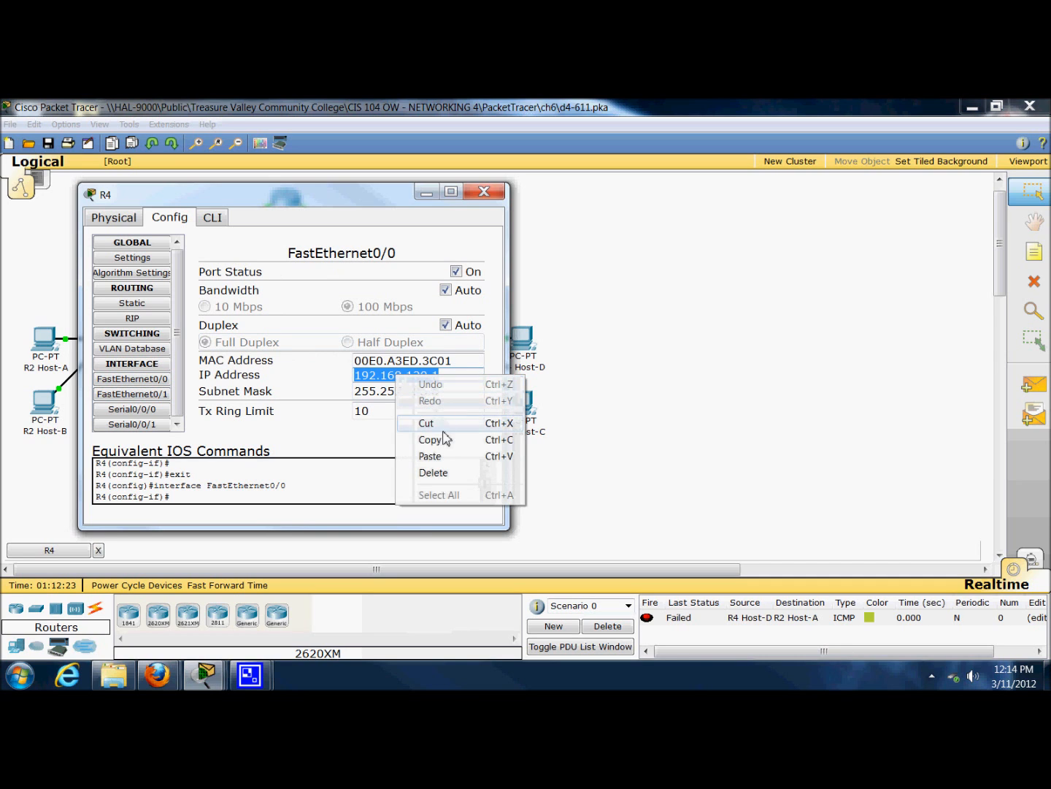
click(434, 438)
click(502, 193)
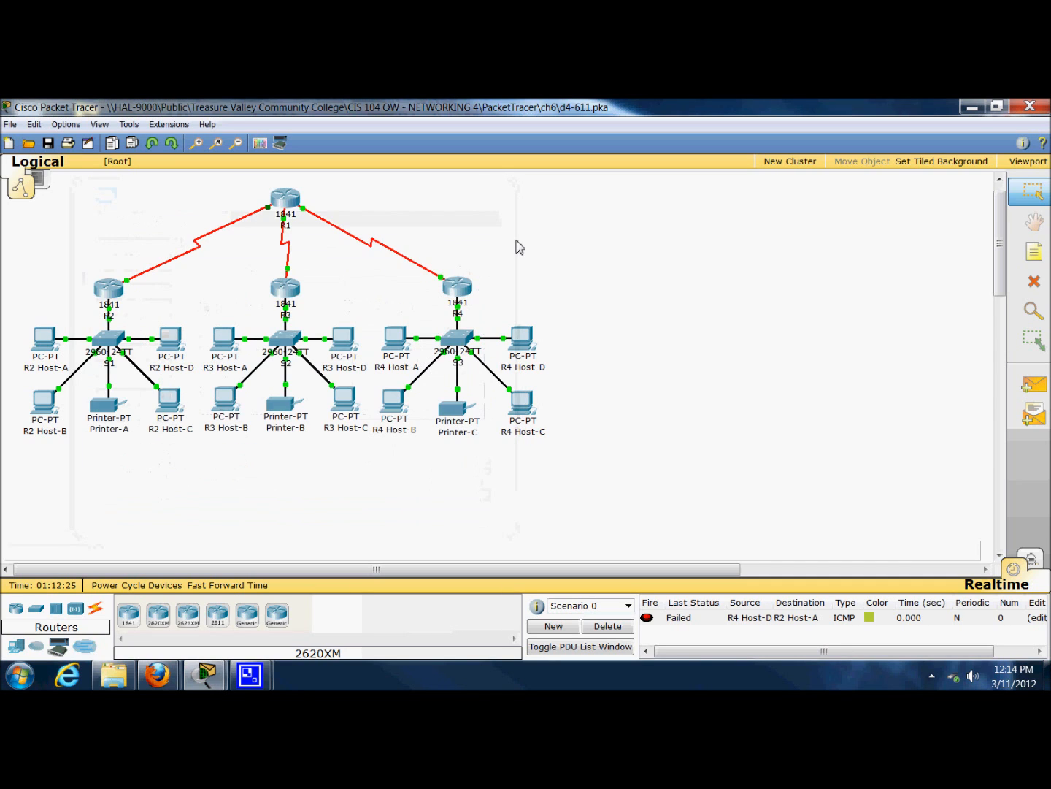
Add network 192.168.120.0 to R2's RIP routing using the copied address
click(116, 292)
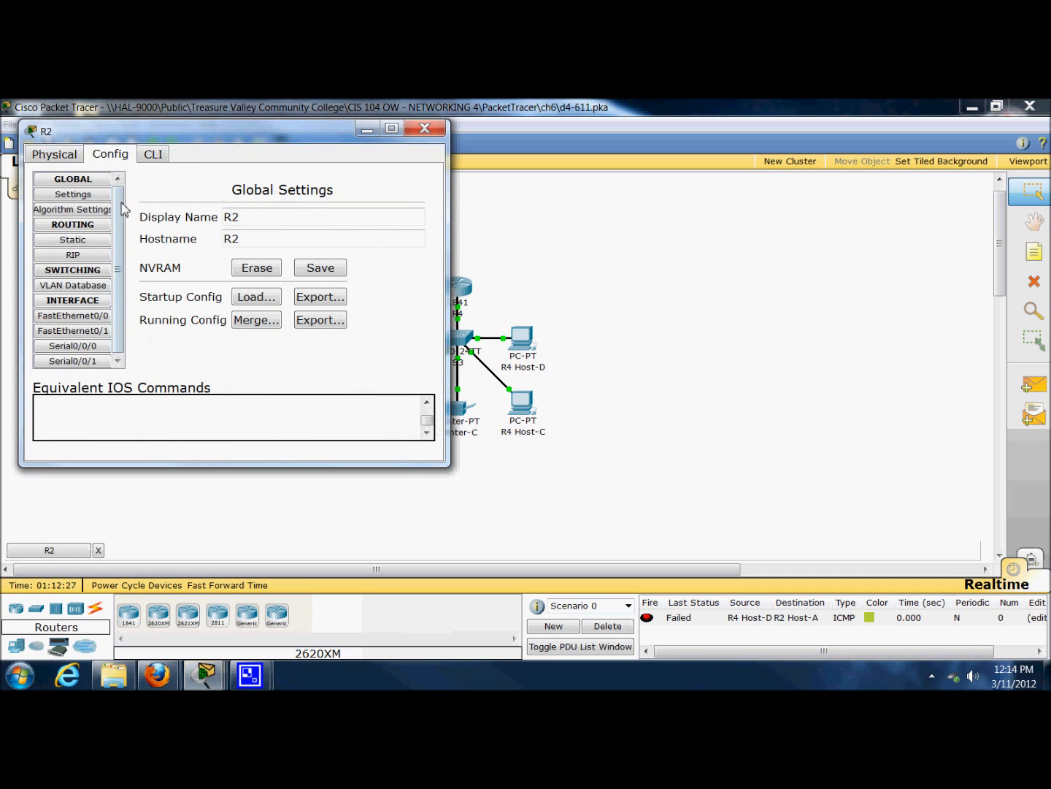
click(88, 256)
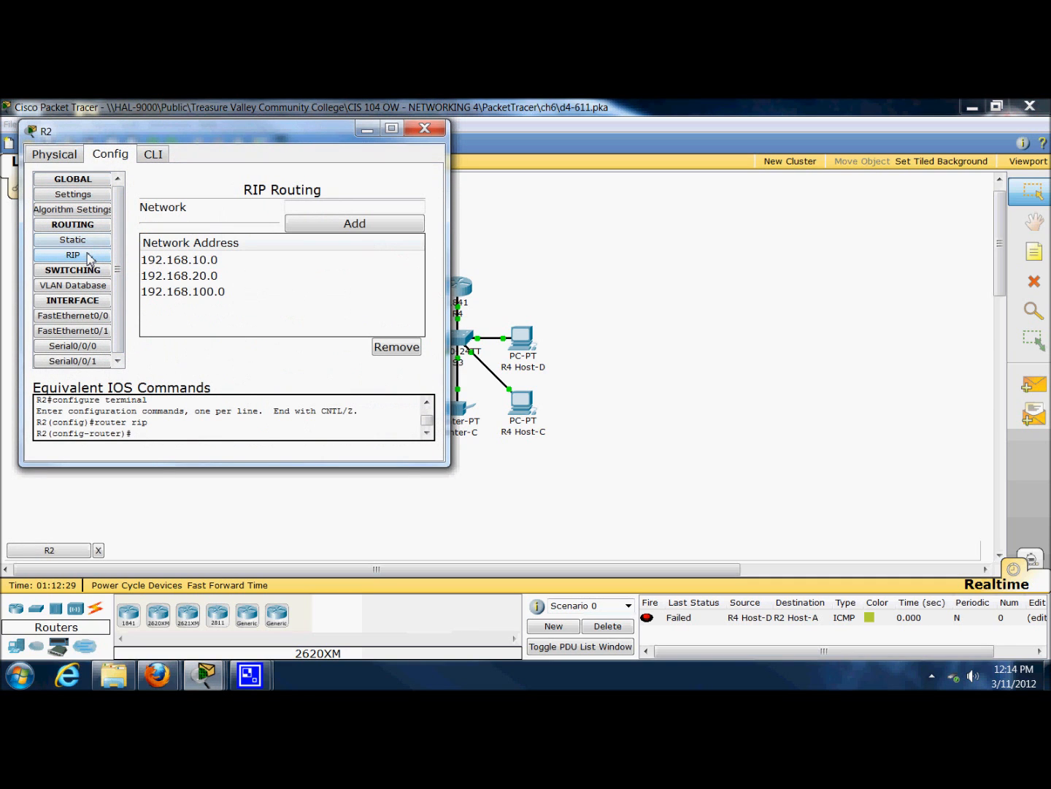
right_click(295, 208)
click(339, 287)
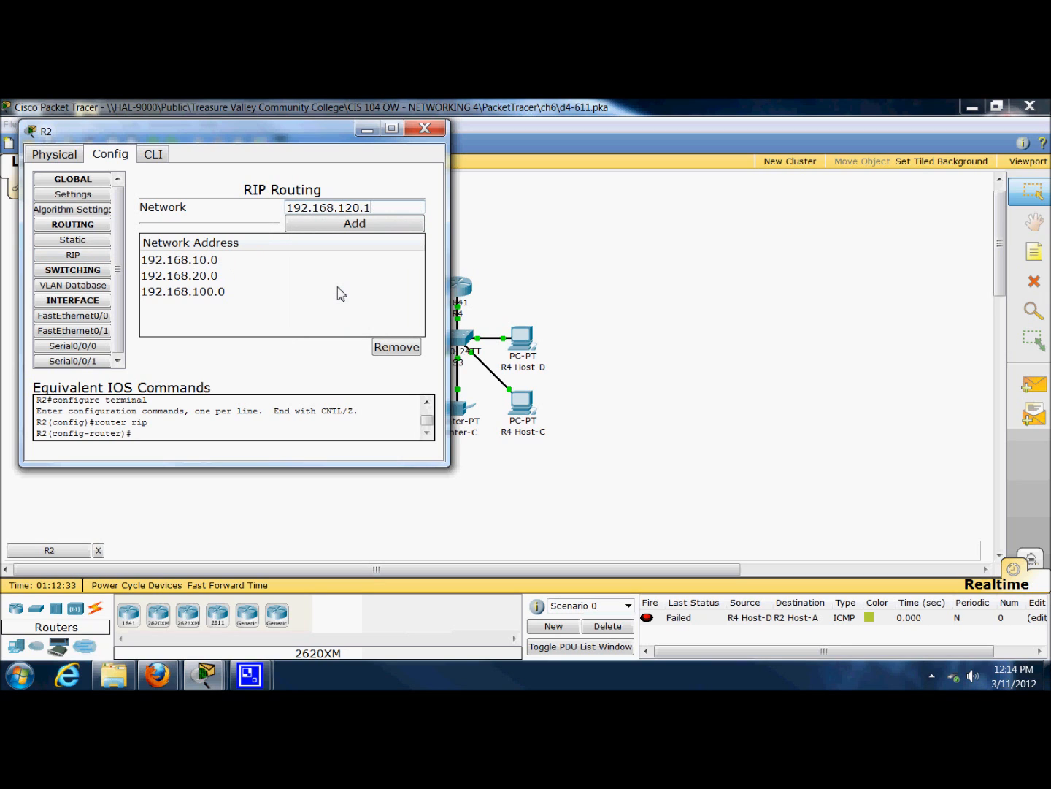
click(345, 225)
click(425, 128)
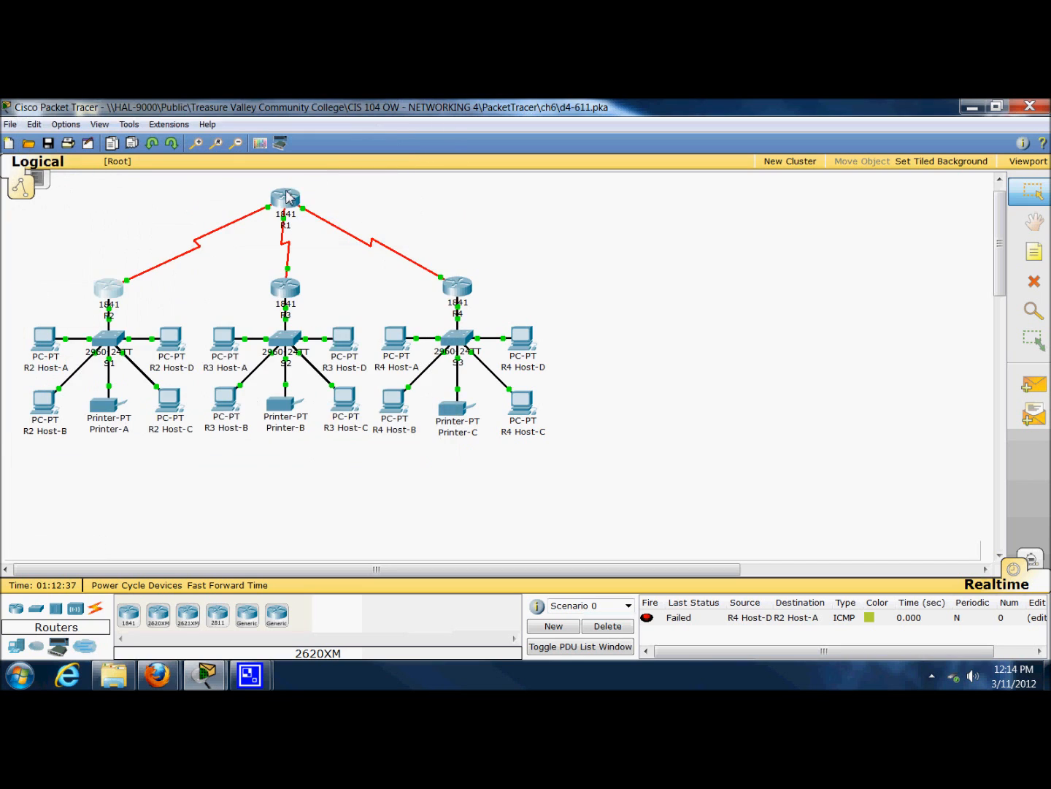
Review R1's RIP network list and send a simple PDU from R4 Host-D to R2 Host-D
click(287, 197)
click(130, 320)
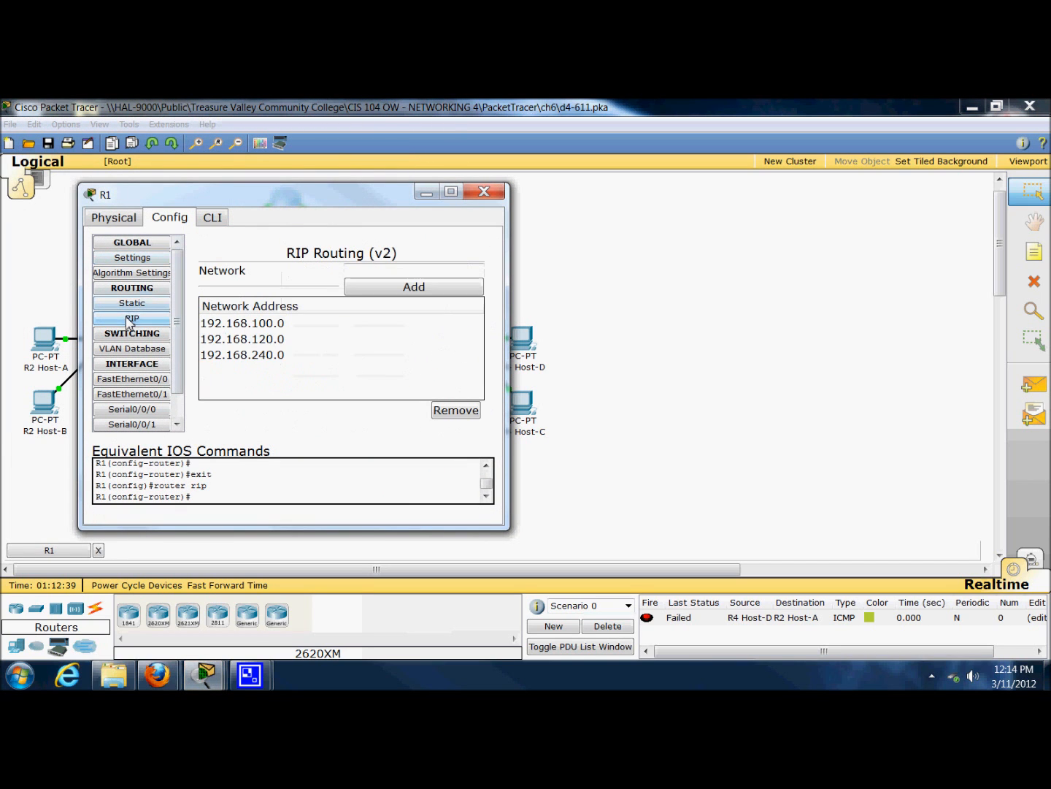
click(483, 191)
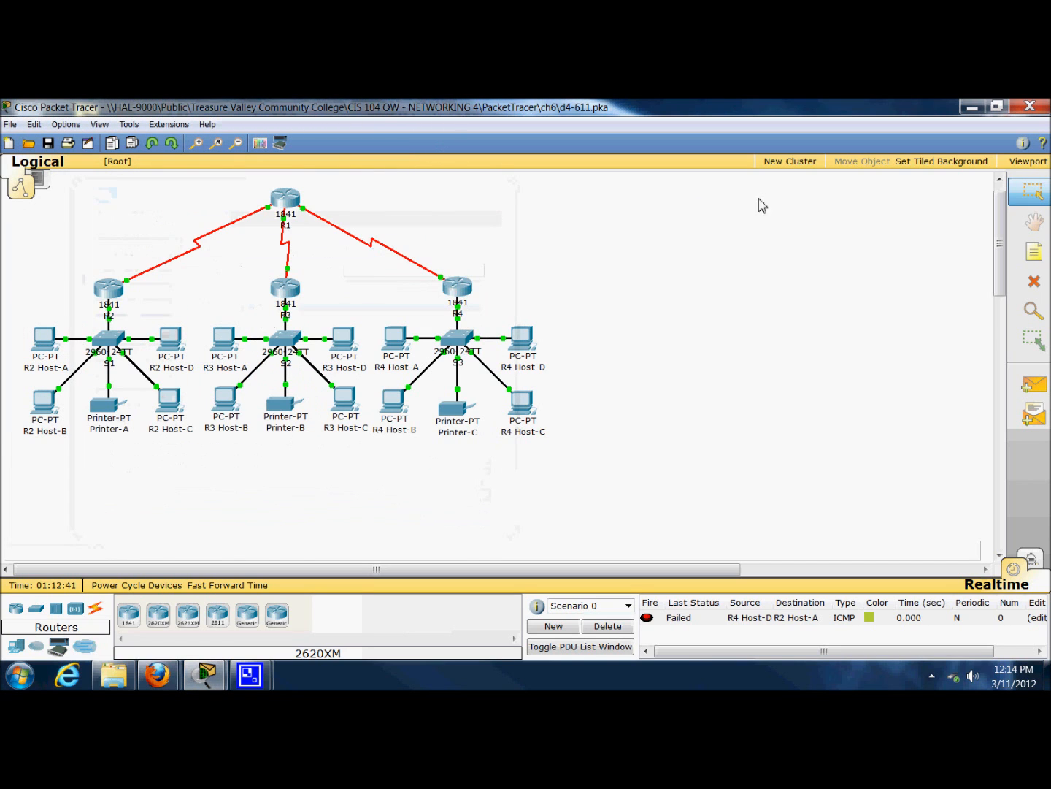
click(1034, 385)
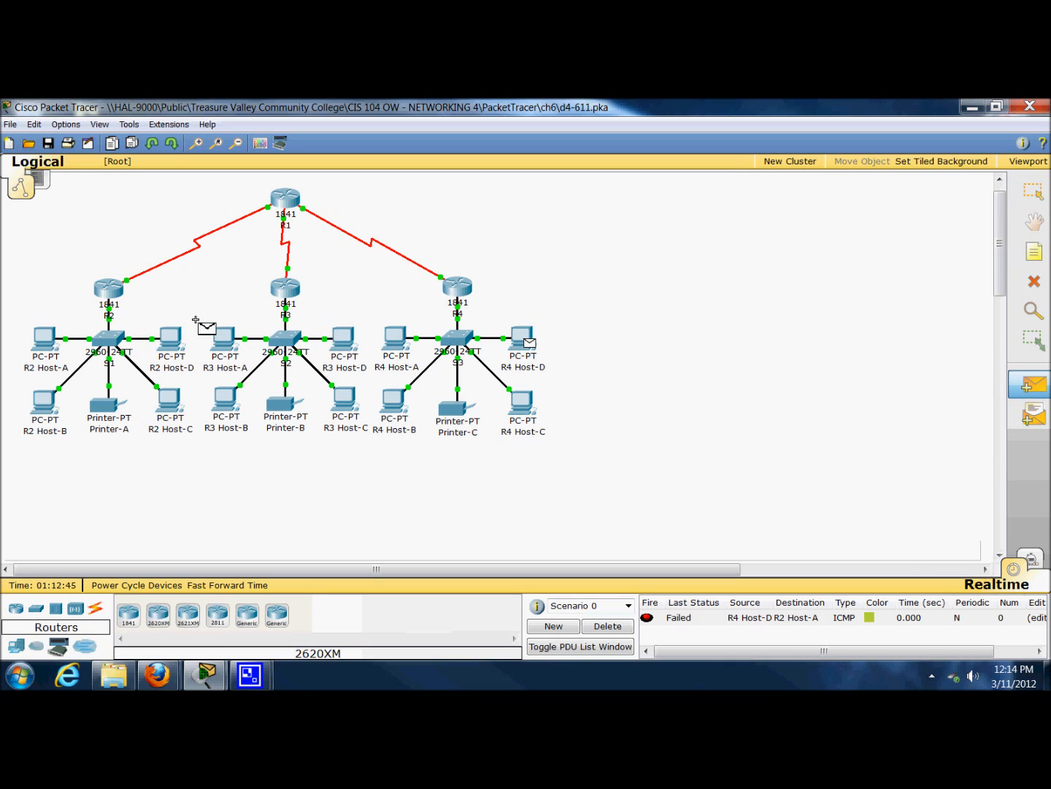
click(171, 343)
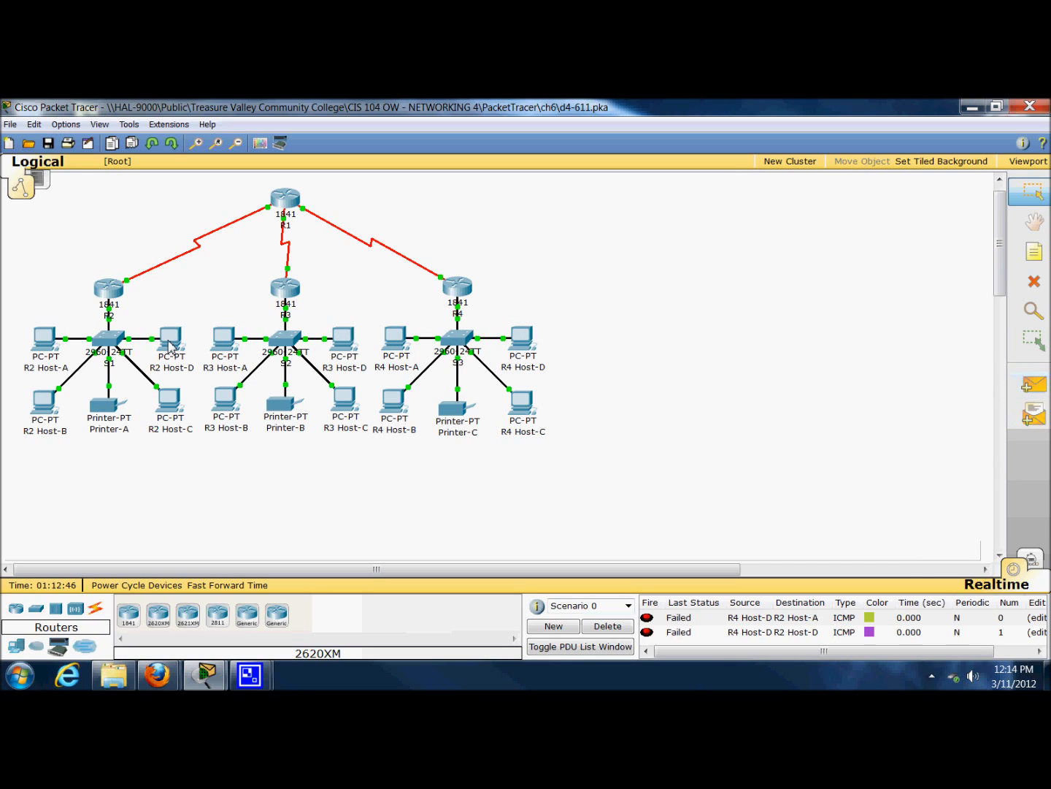
Review the RIP commands in R2's IOS command line
click(108, 289)
click(50, 156)
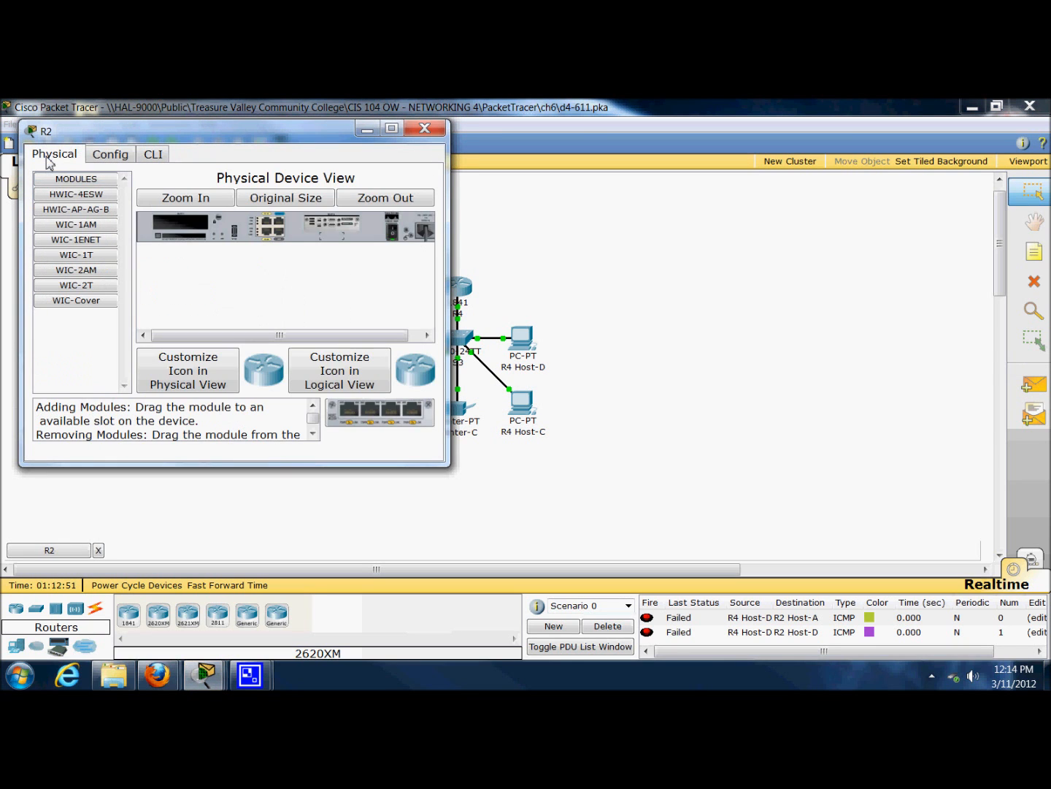
click(108, 155)
click(153, 154)
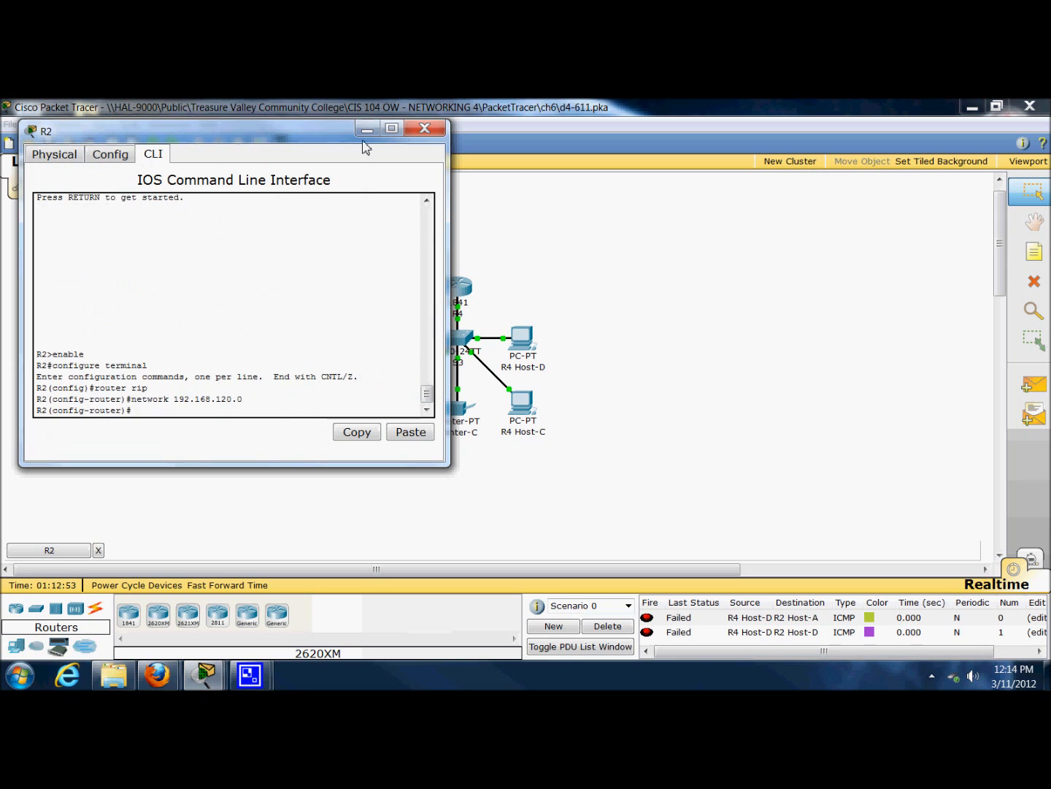
click(428, 133)
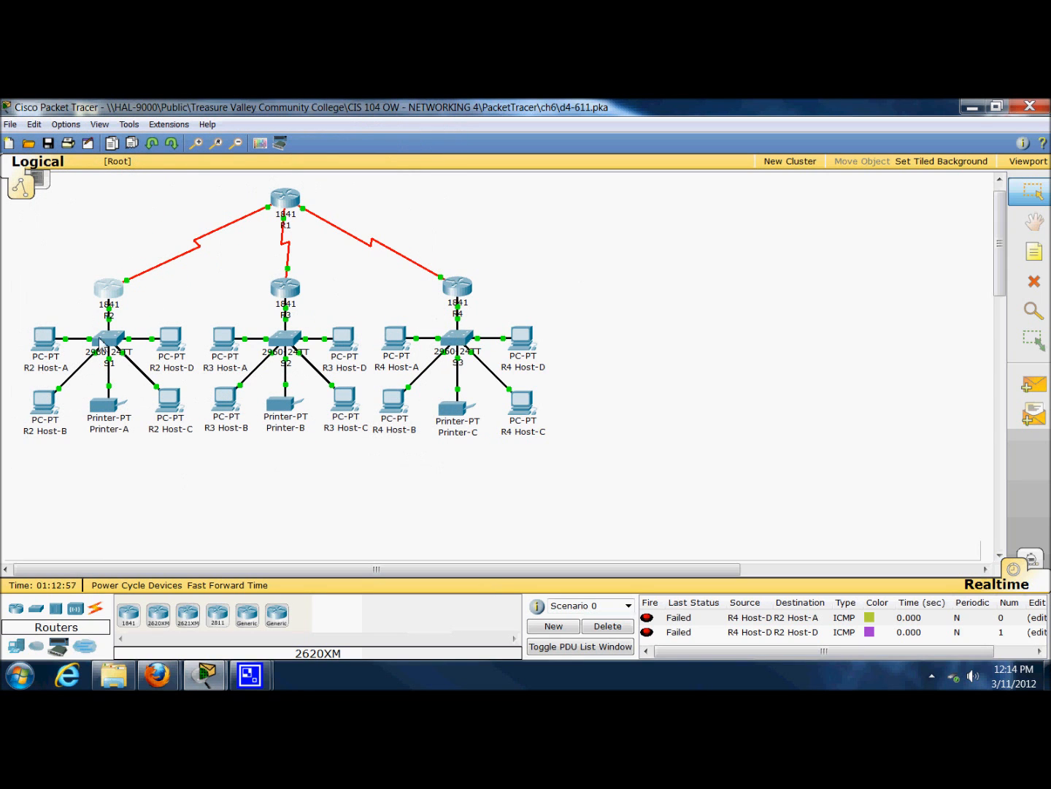
Inspect the settings of R2's FastEthernet0/1 and FastEthernet0/0 interfaces
click(114, 302)
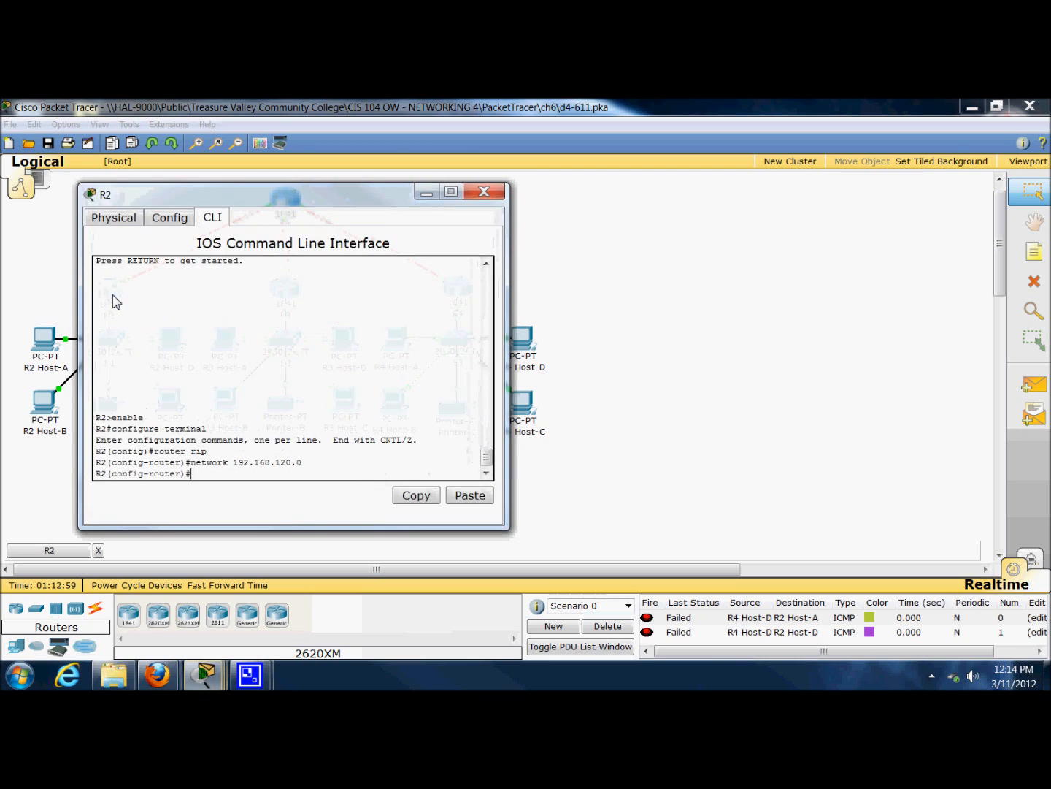
click(111, 227)
click(165, 217)
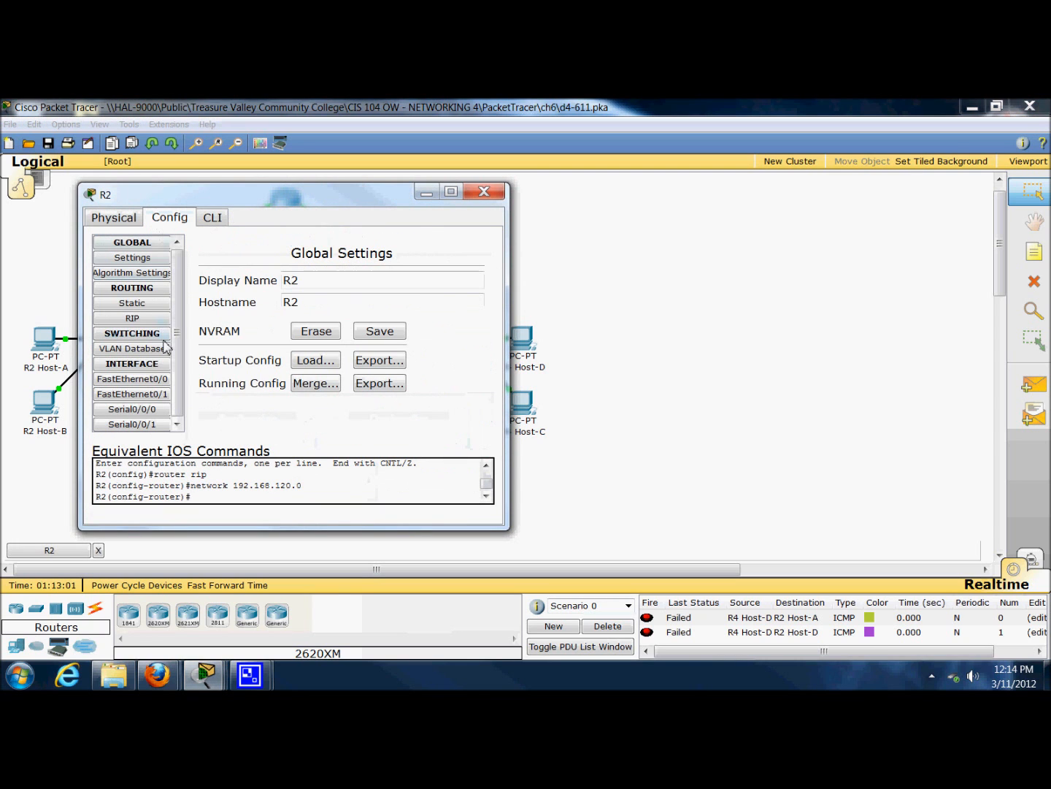
click(147, 395)
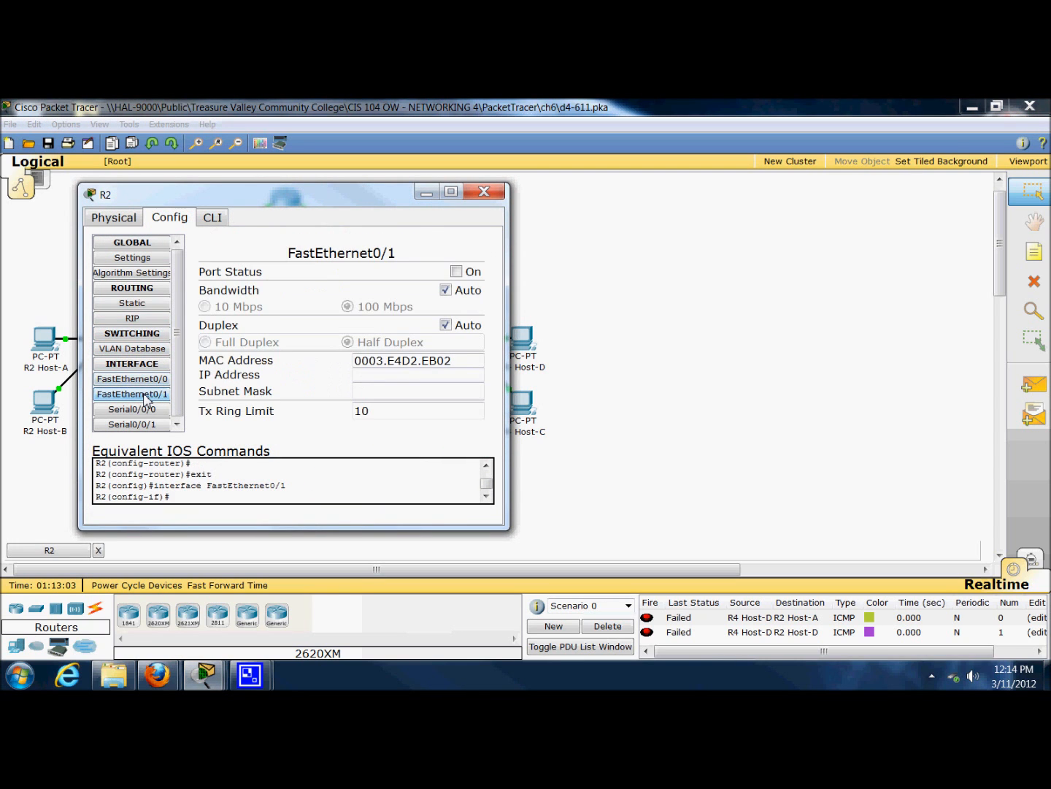
click(144, 379)
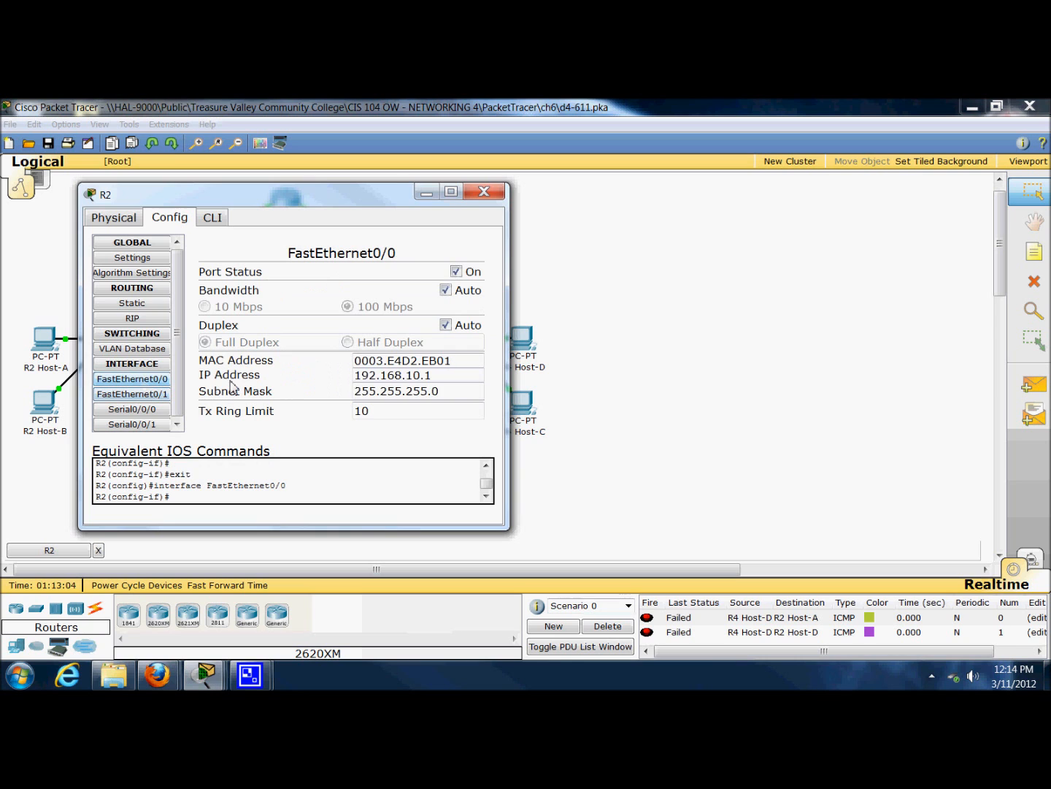
click(483, 189)
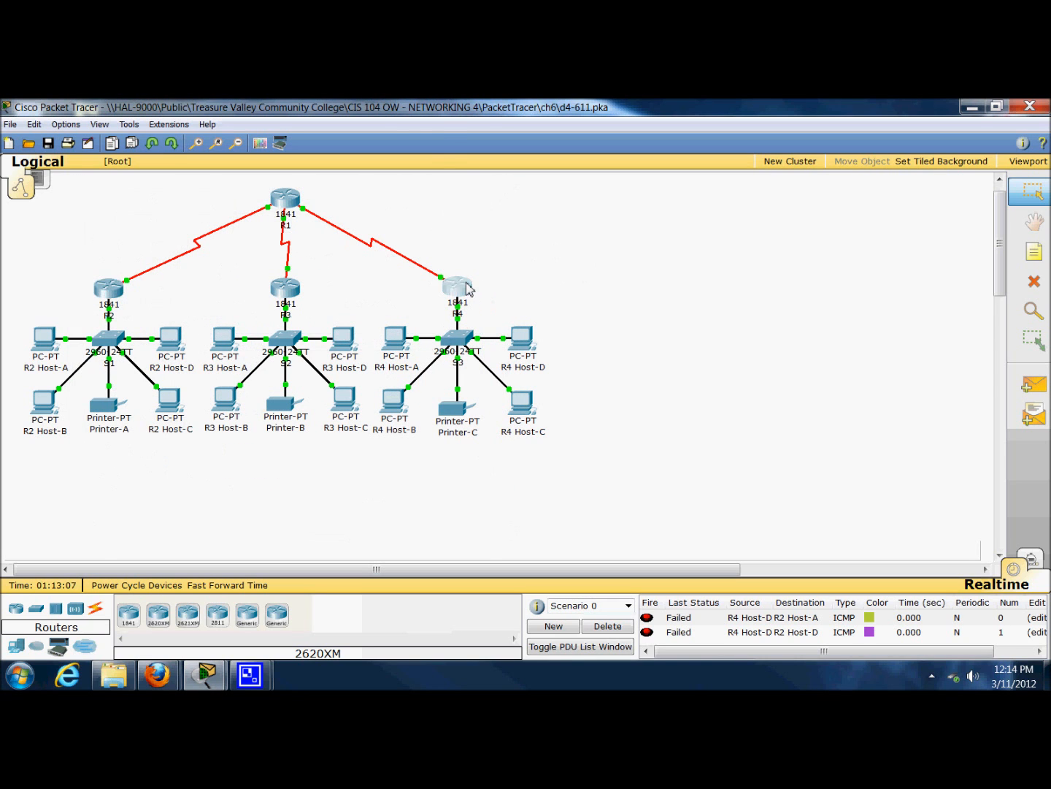
Add network 192.168.10.0 to R4's RIP routing
click(460, 286)
click(100, 254)
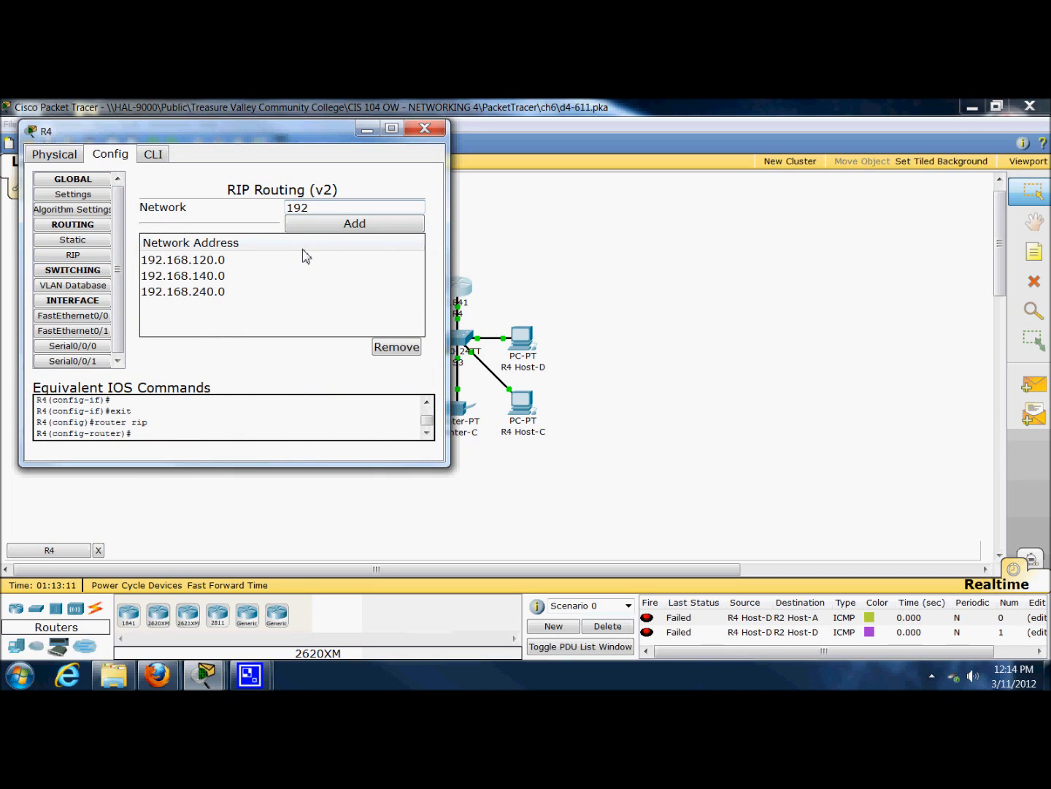
text(8.10.0)
click(312, 229)
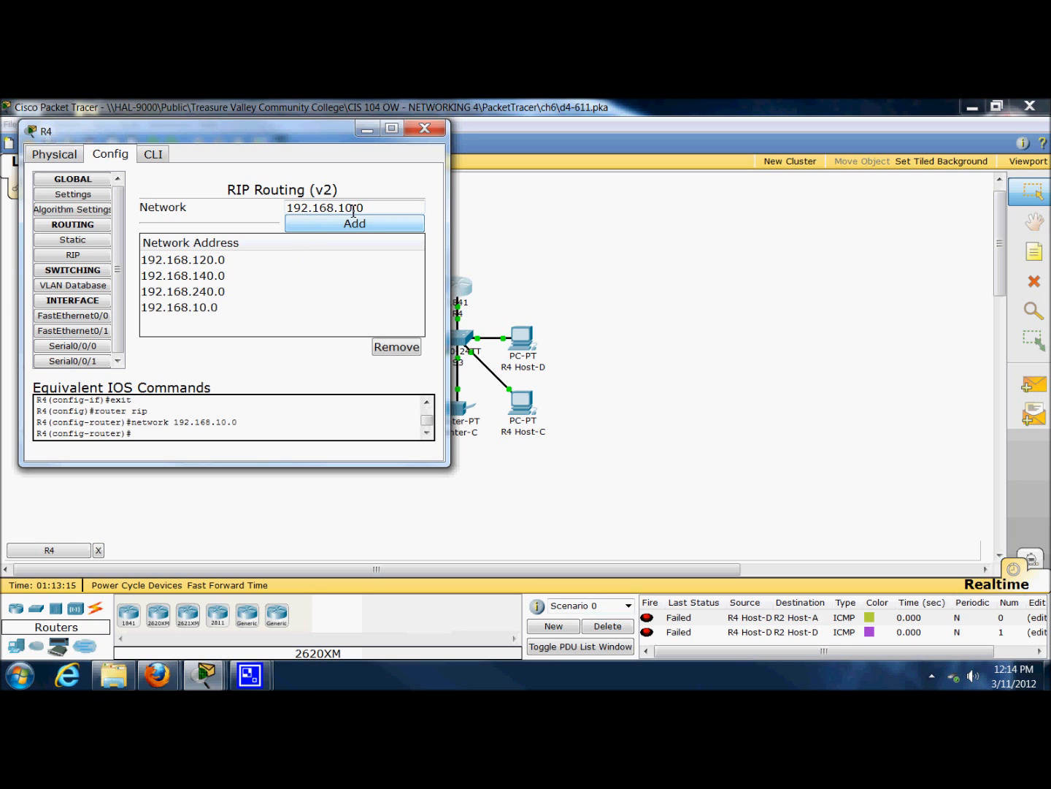
click(425, 127)
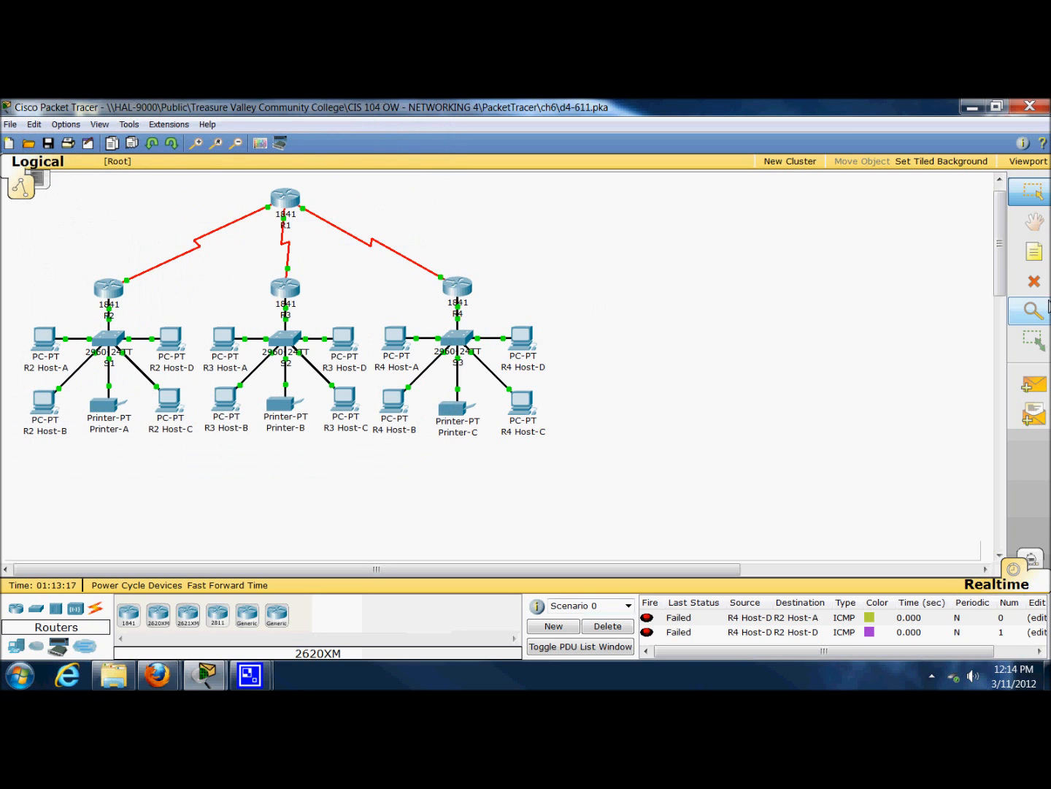
Send another simple PDU from R4 Host-D to R2 Host-D and check its status in the PDU list
click(1034, 385)
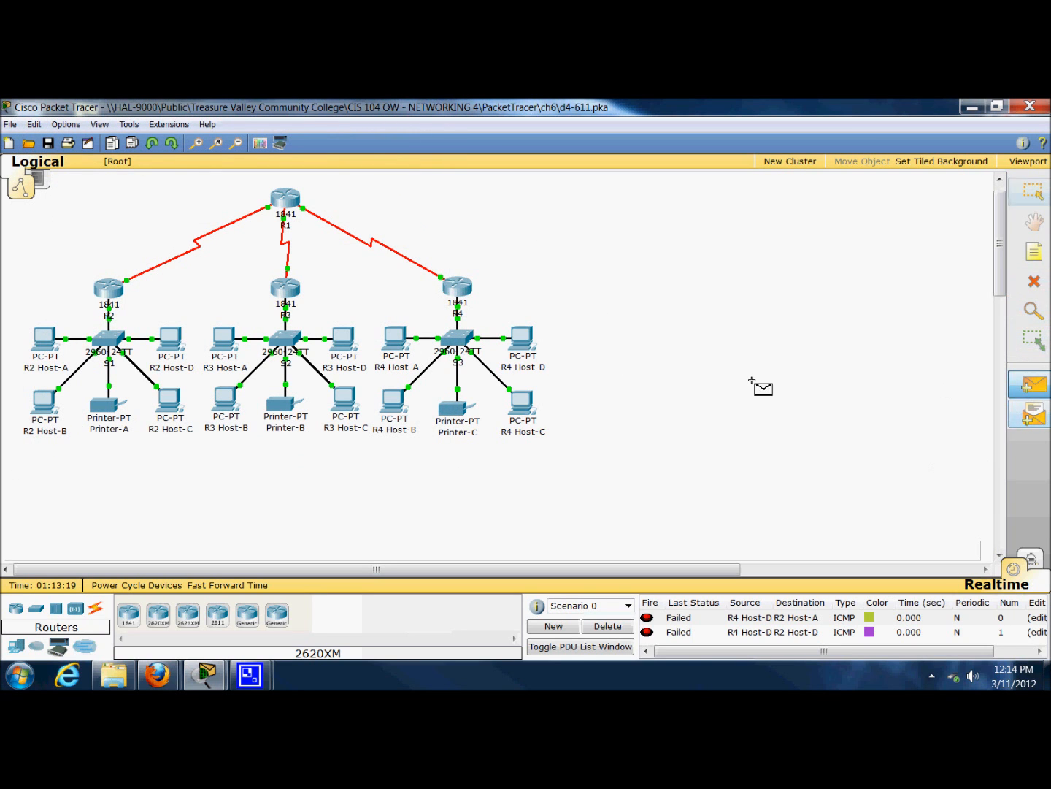
click(526, 349)
click(169, 344)
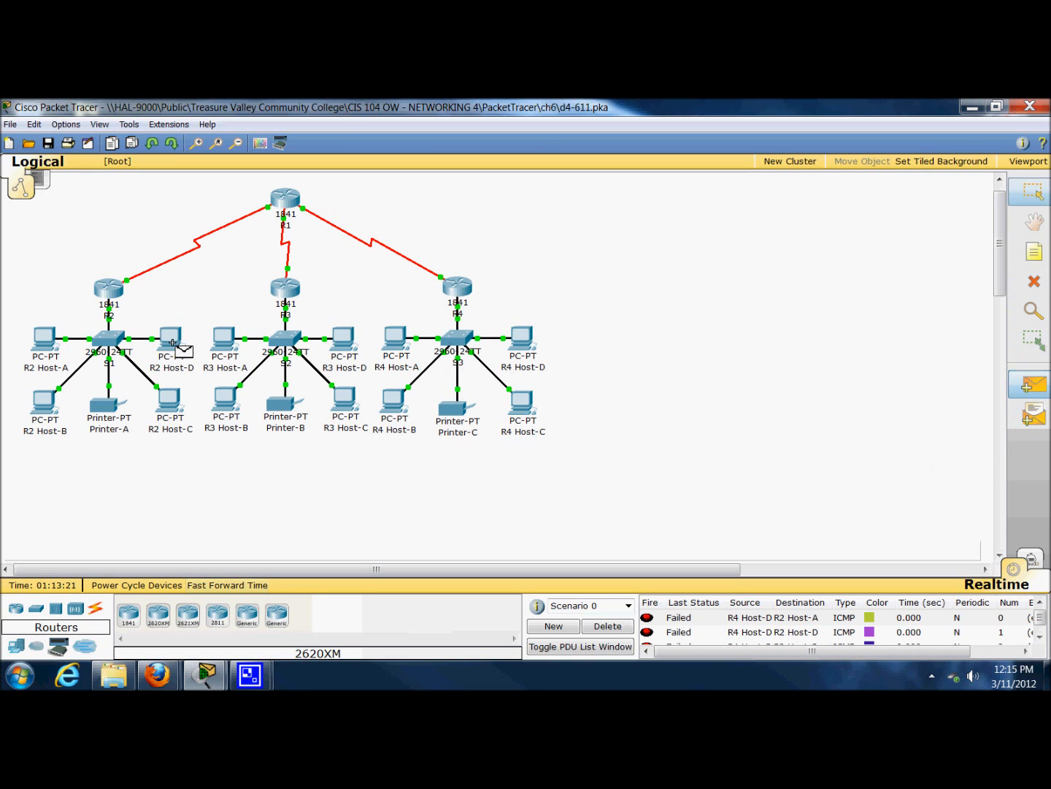
scroll(1042, 618, down, 1)
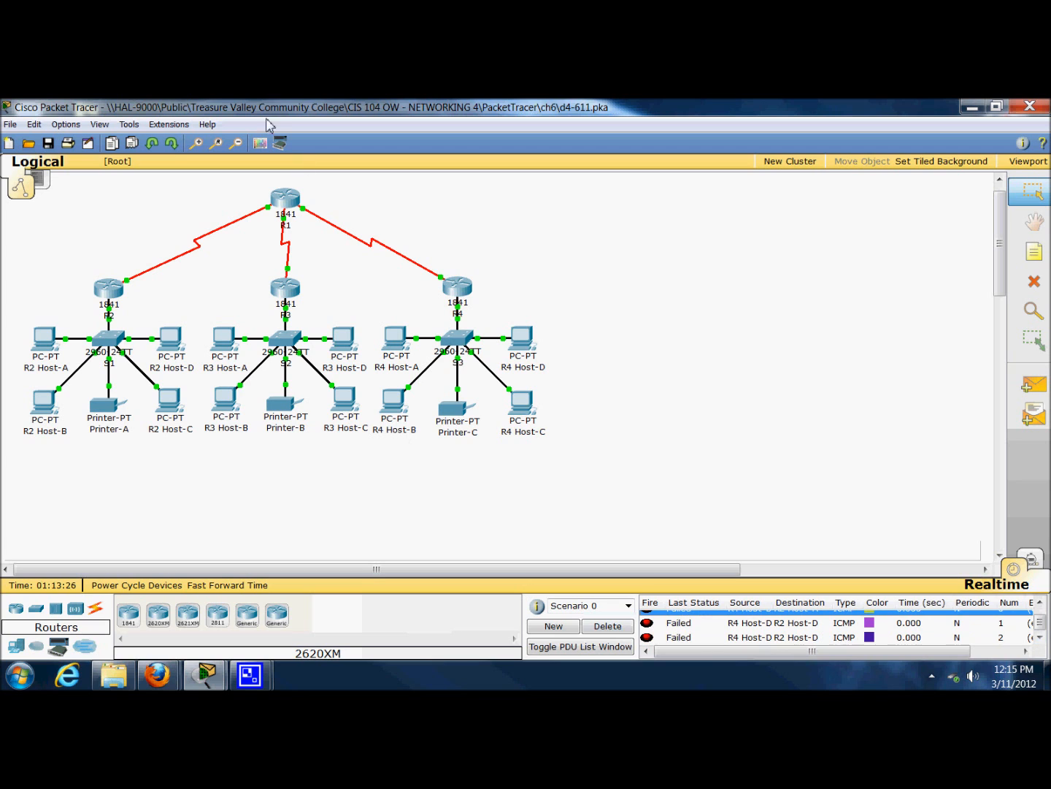
Add network 192.168.10.0 to R1's RIP routing
click(284, 198)
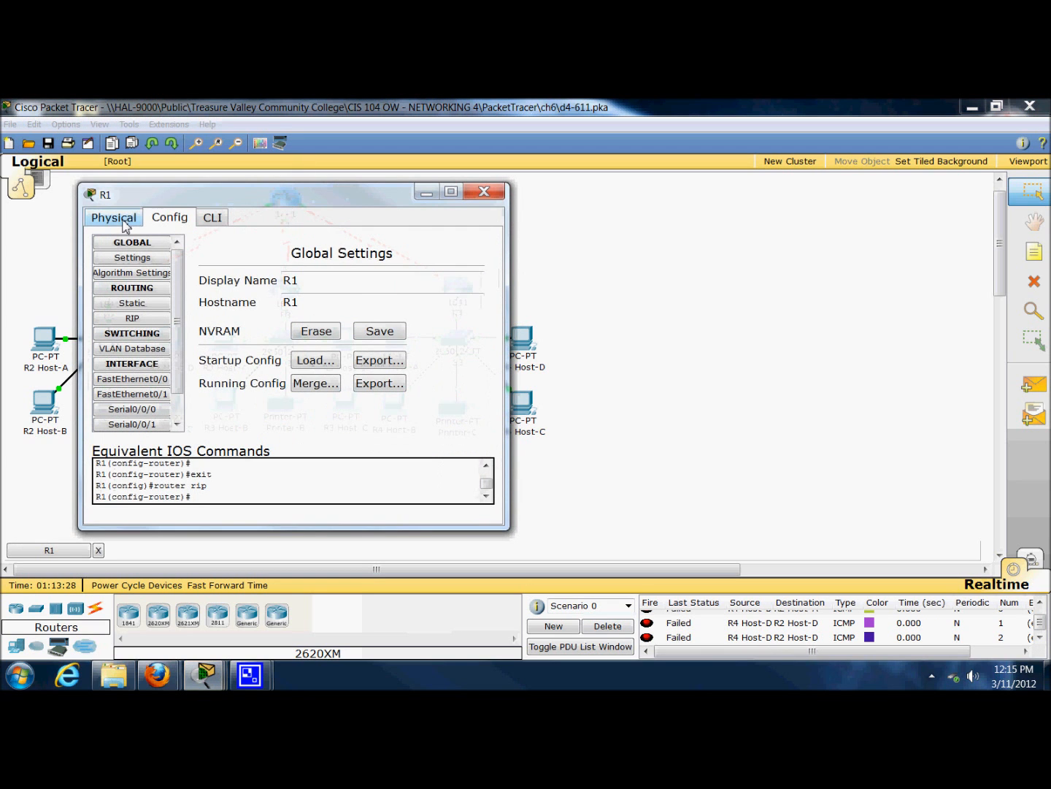
click(126, 225)
click(187, 211)
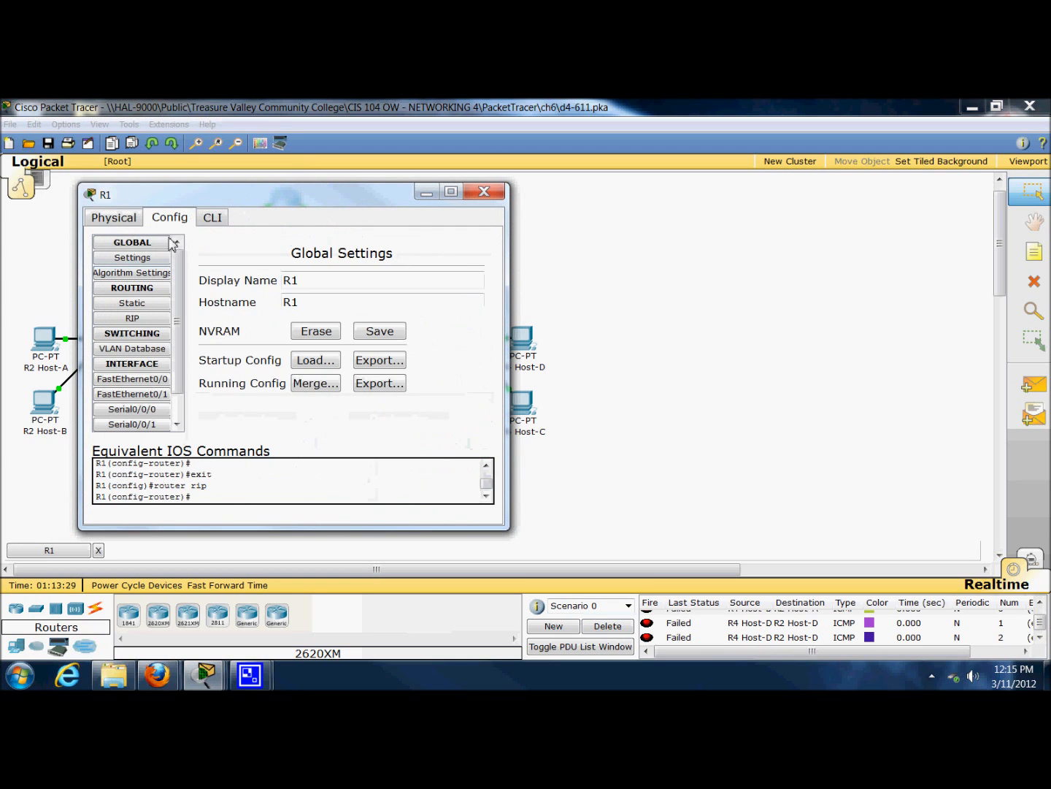
click(141, 320)
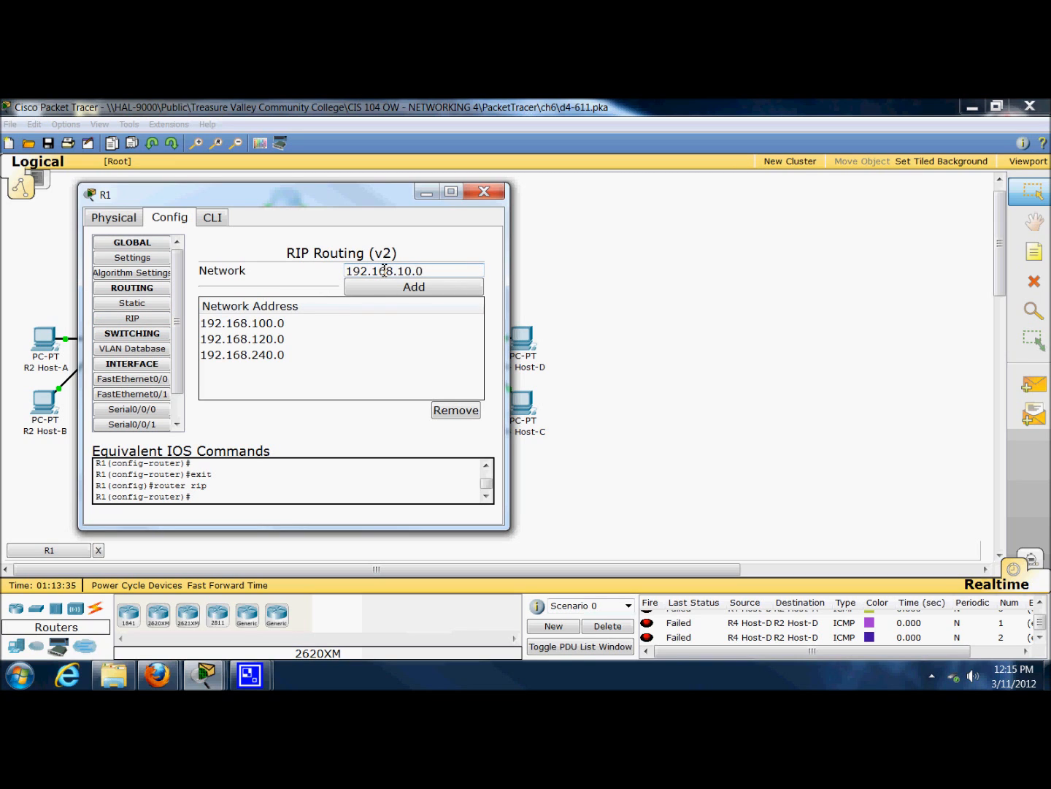
click(414, 288)
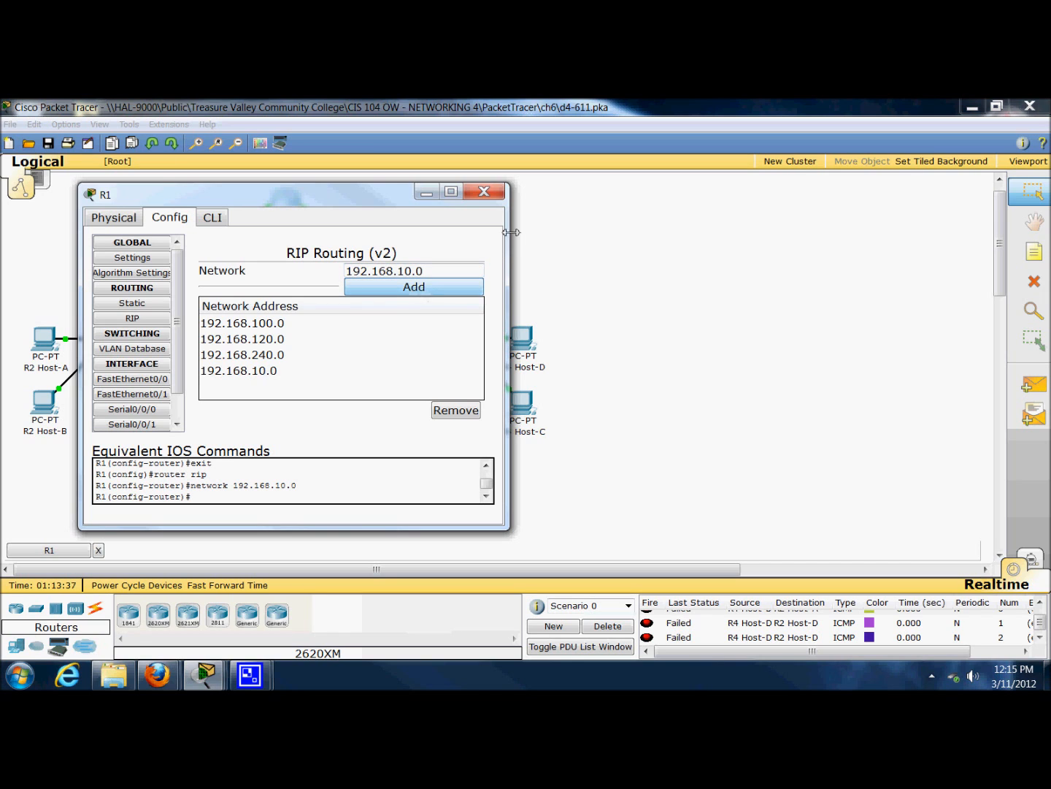
click(483, 192)
Retest the route with a simple PDU from R4 Host-D to R2 Host-D and check its status
click(1033, 384)
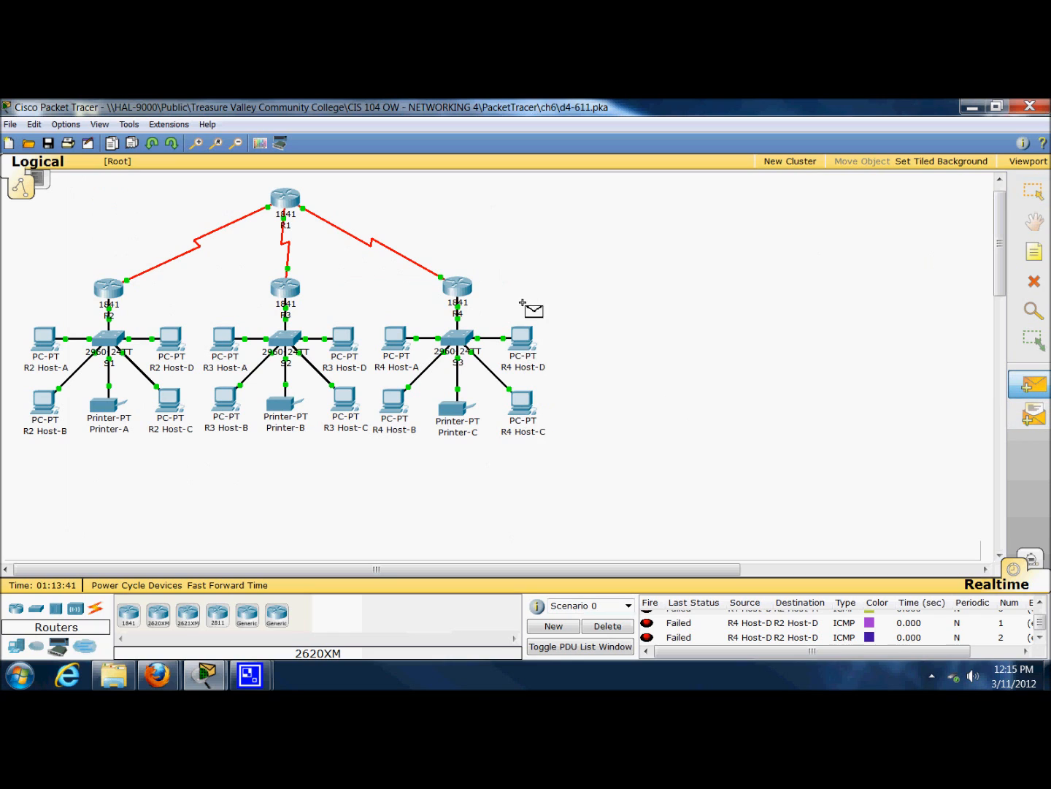
click(520, 336)
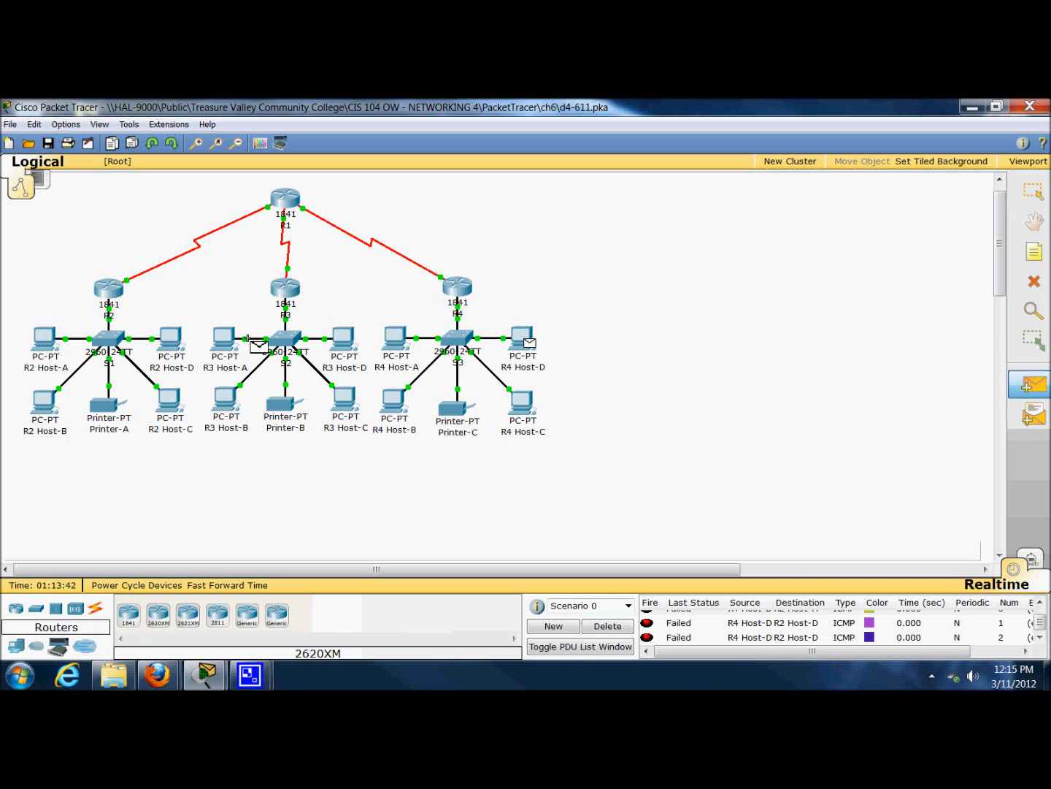
click(170, 337)
click(1041, 634)
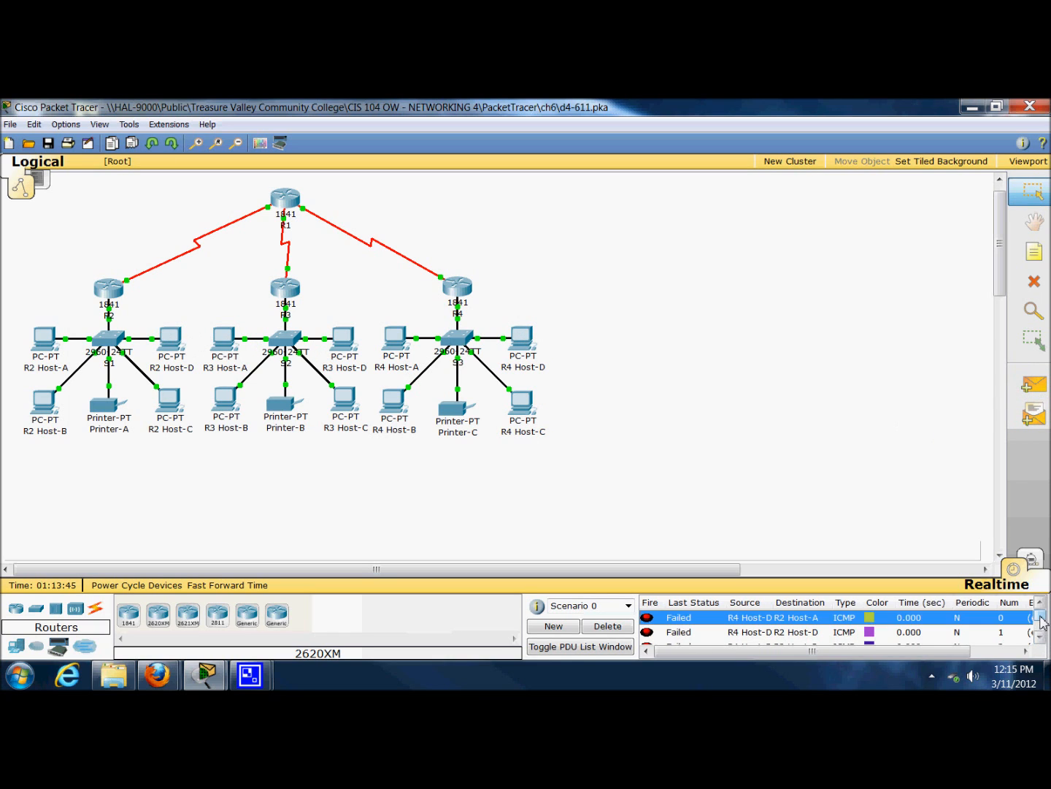
Delete all test PDUs from Scenario 0 and send a fresh simple PDU from R4 Host-D to R2 Host-D
click(606, 625)
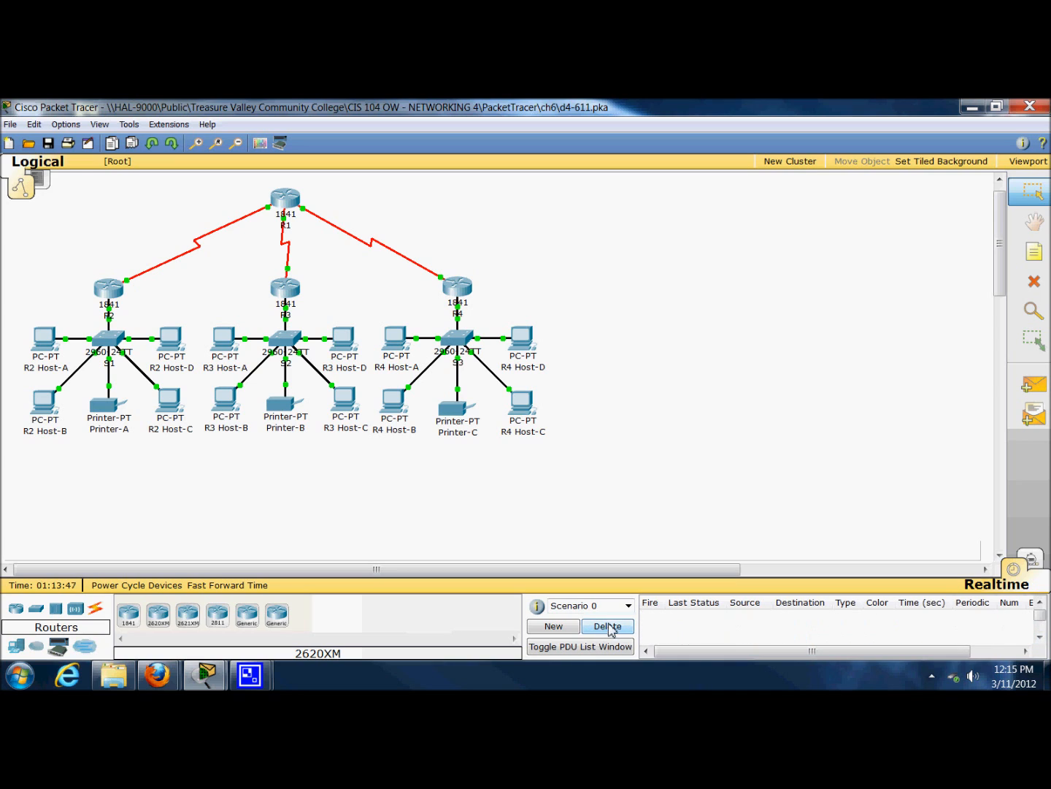
click(1033, 385)
click(509, 340)
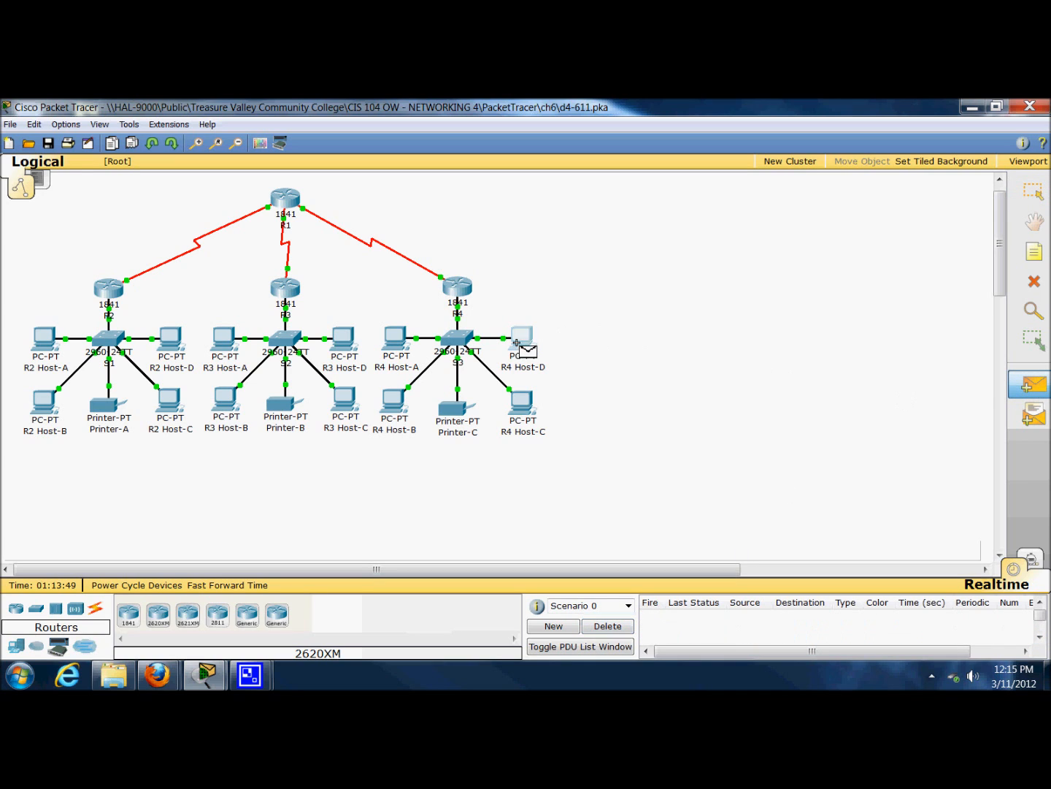
click(173, 340)
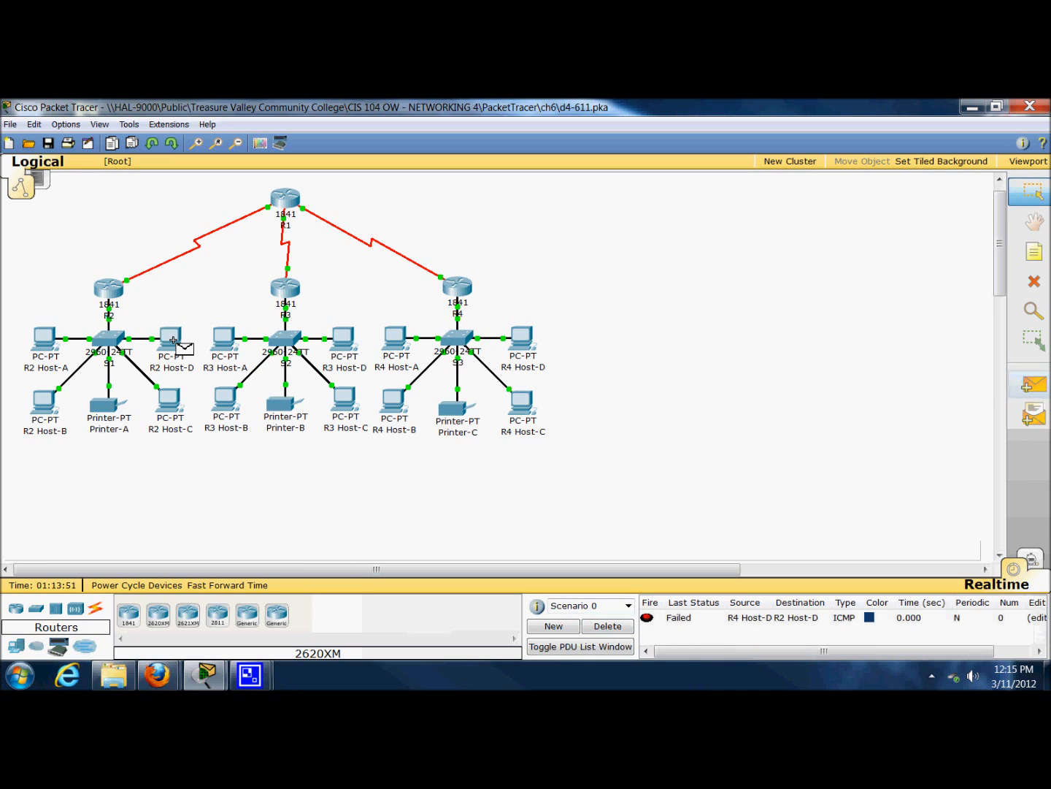
click(669, 620)
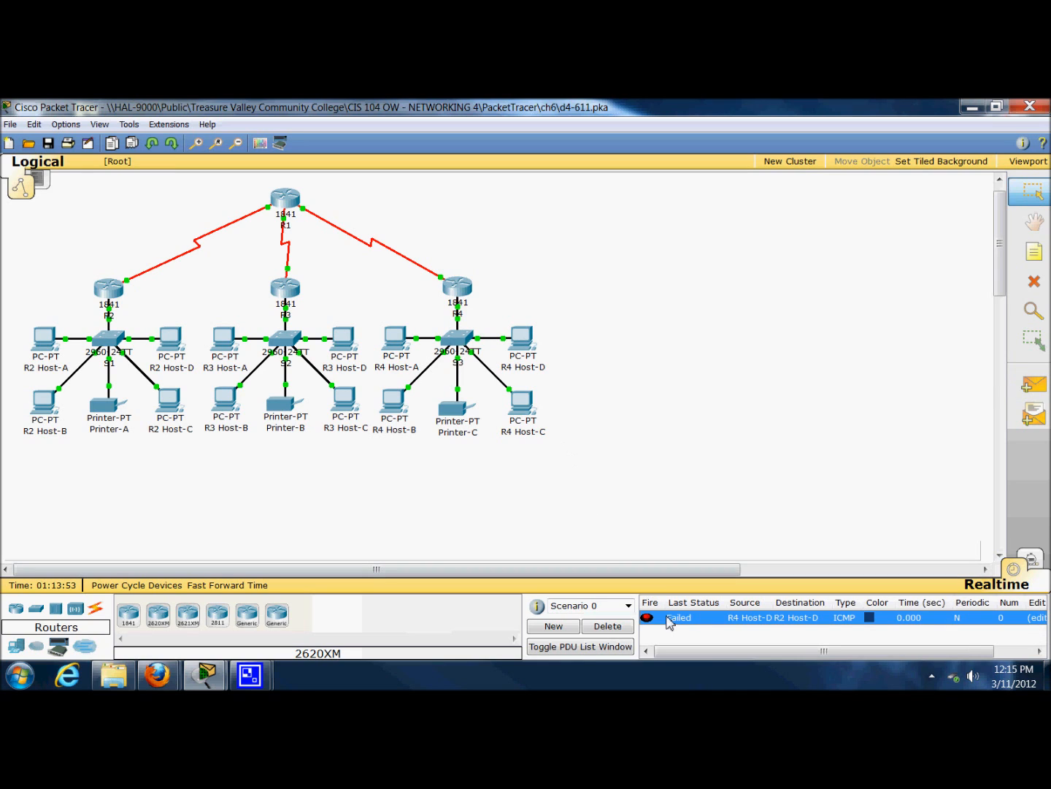
Review the networks configured for RIP routing on R4 and R2
key(Delete)
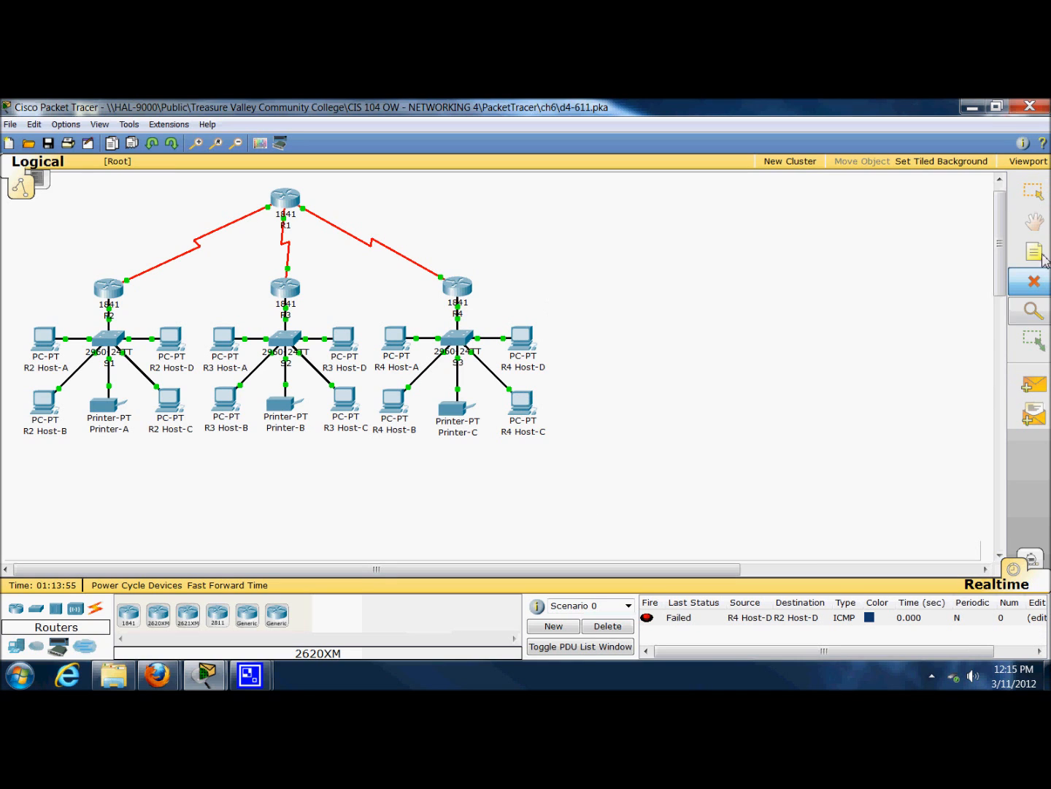
click(1033, 191)
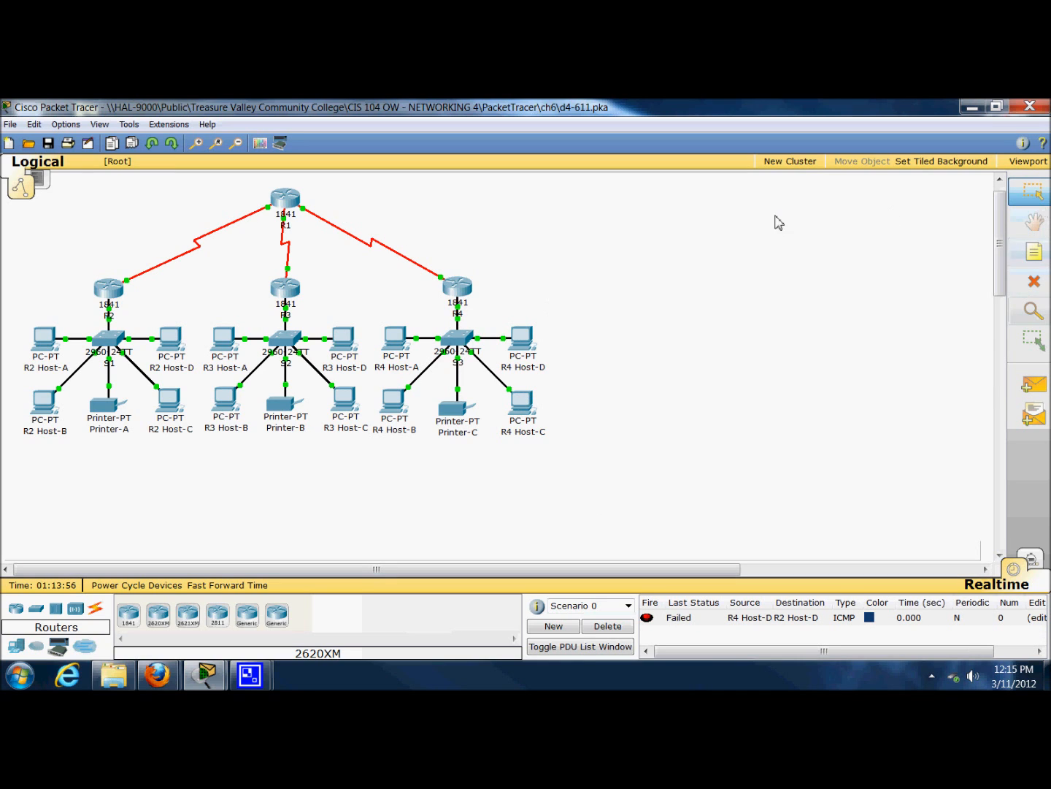
click(460, 288)
click(86, 256)
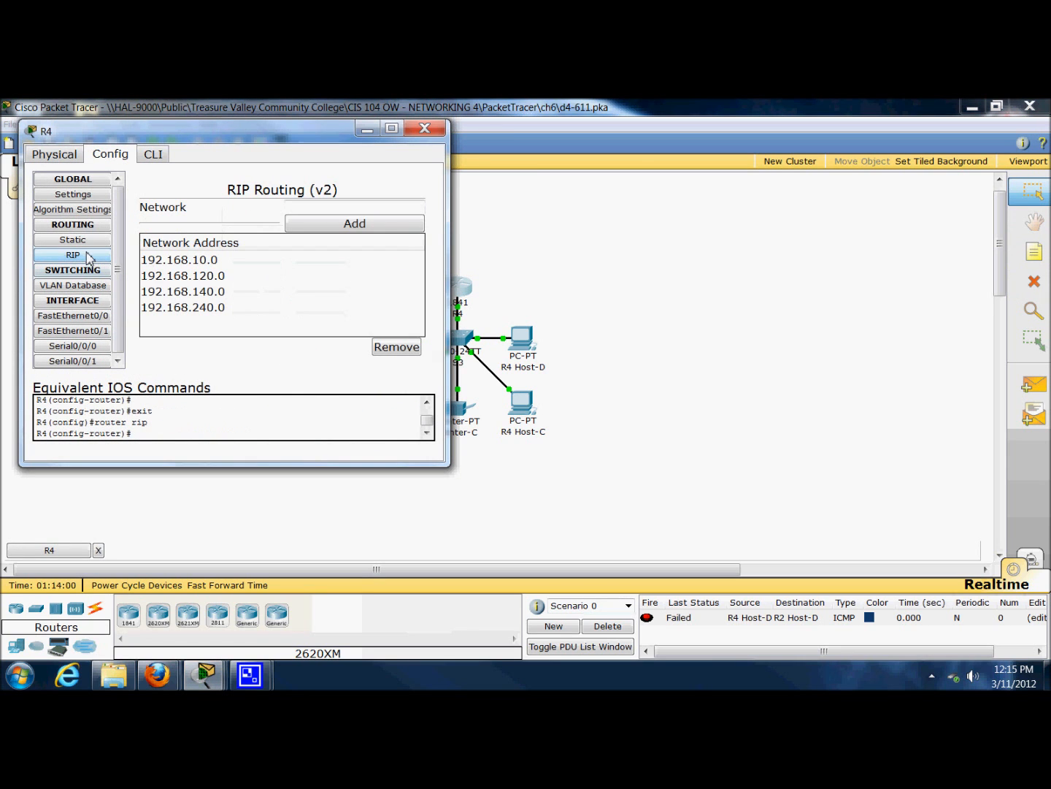
click(414, 129)
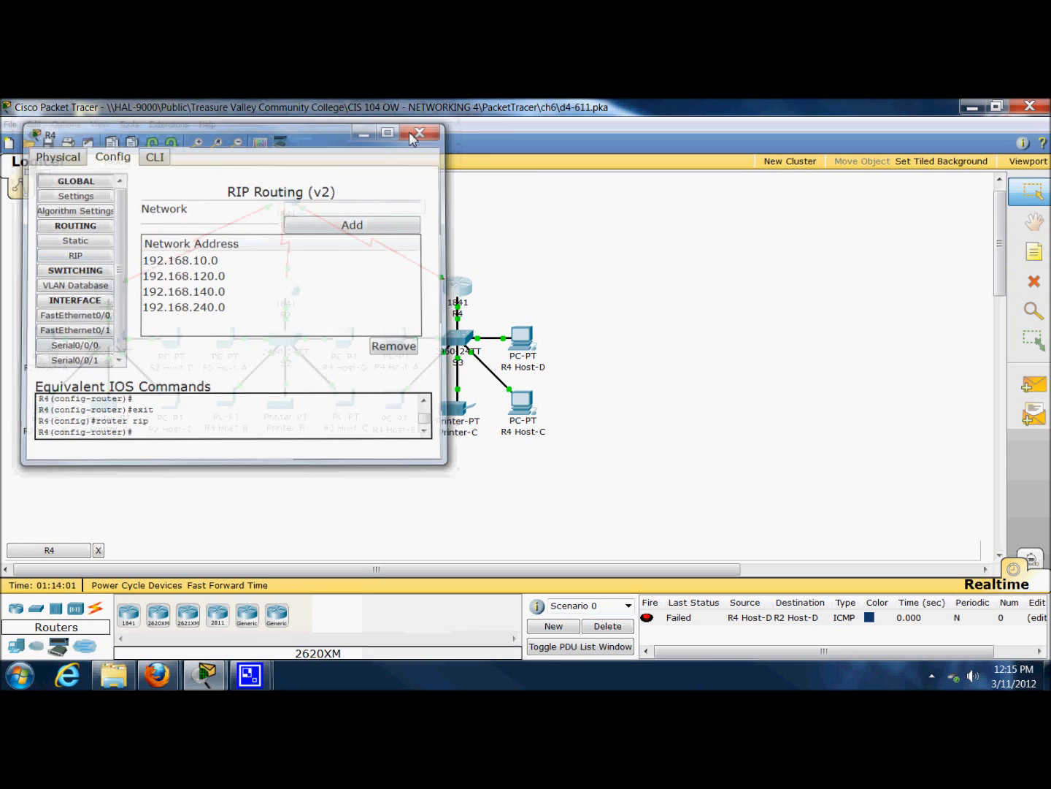
click(108, 291)
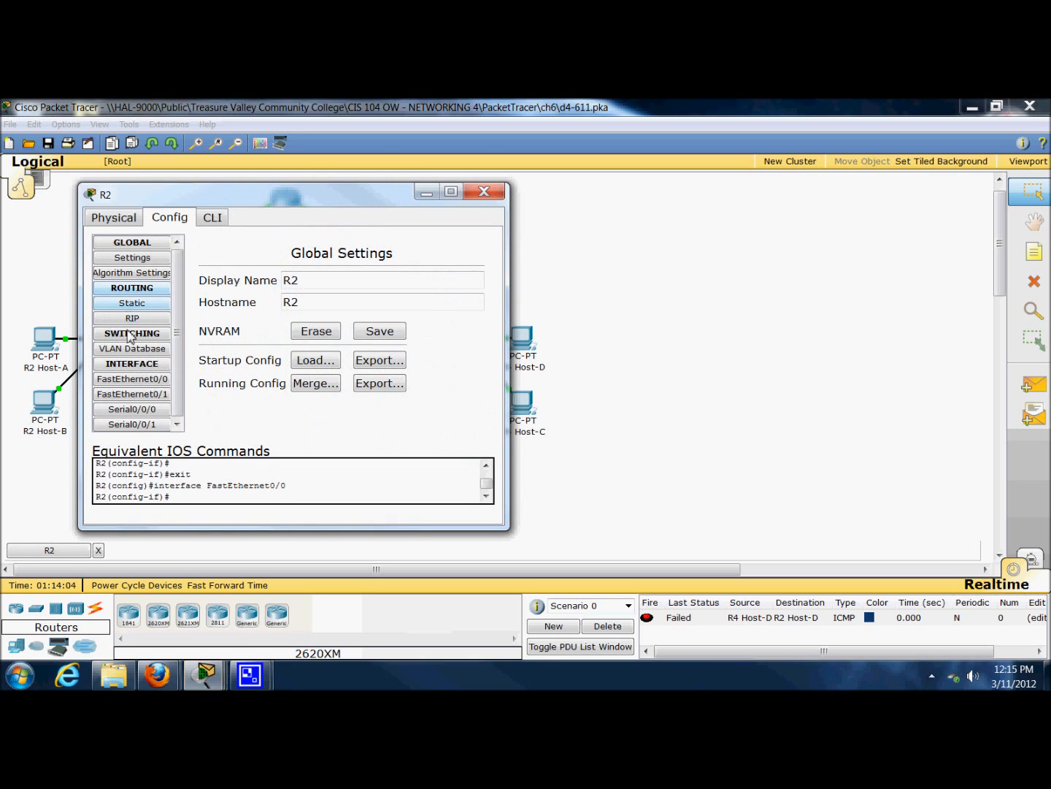
click(131, 319)
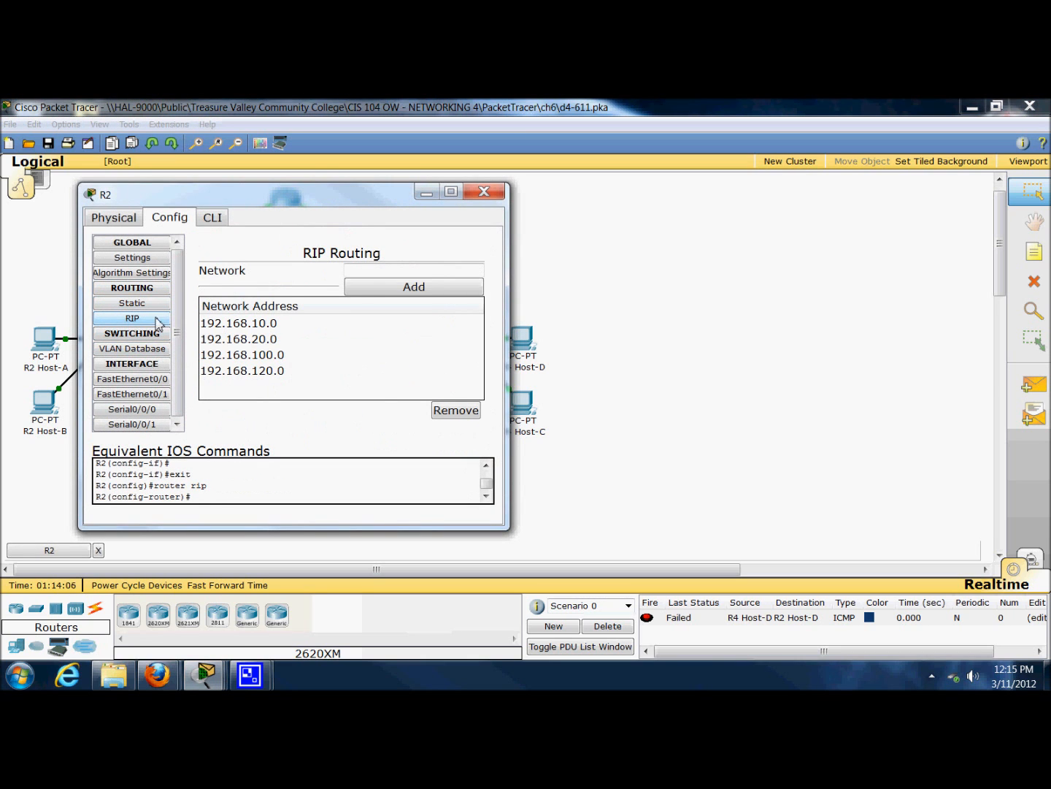
click(483, 191)
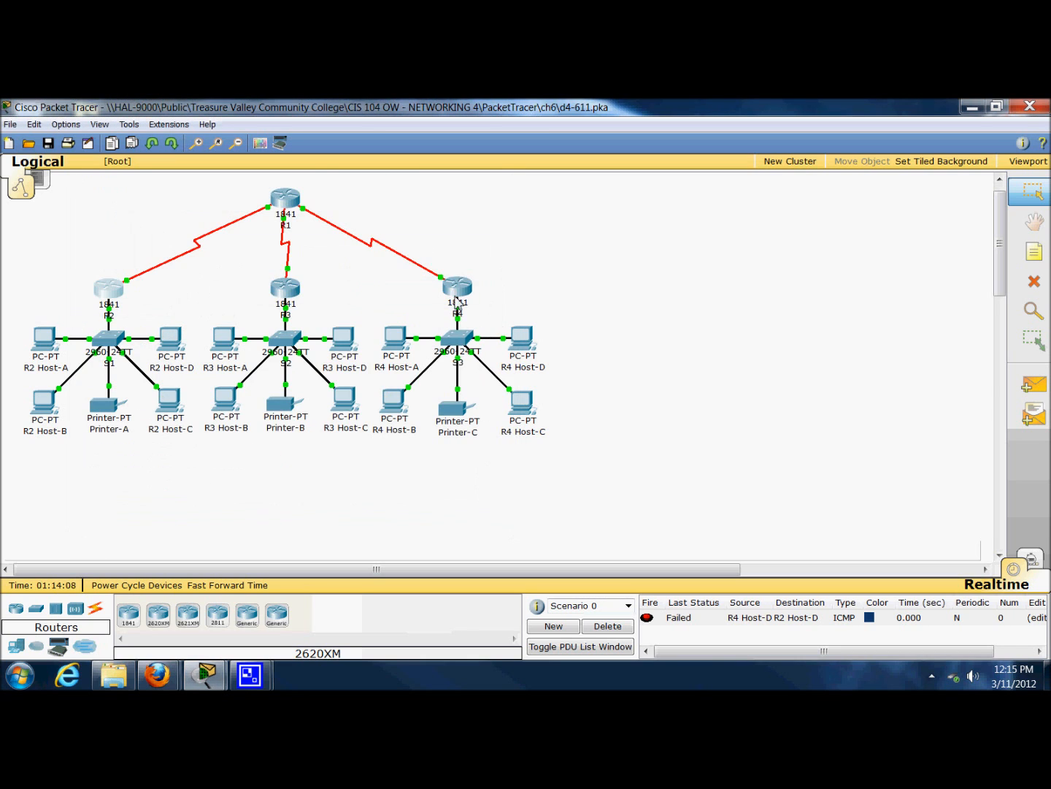
Inspect the FastEthernet0/0 port status, IP address and subnet mask on R4
click(447, 293)
click(70, 332)
click(72, 317)
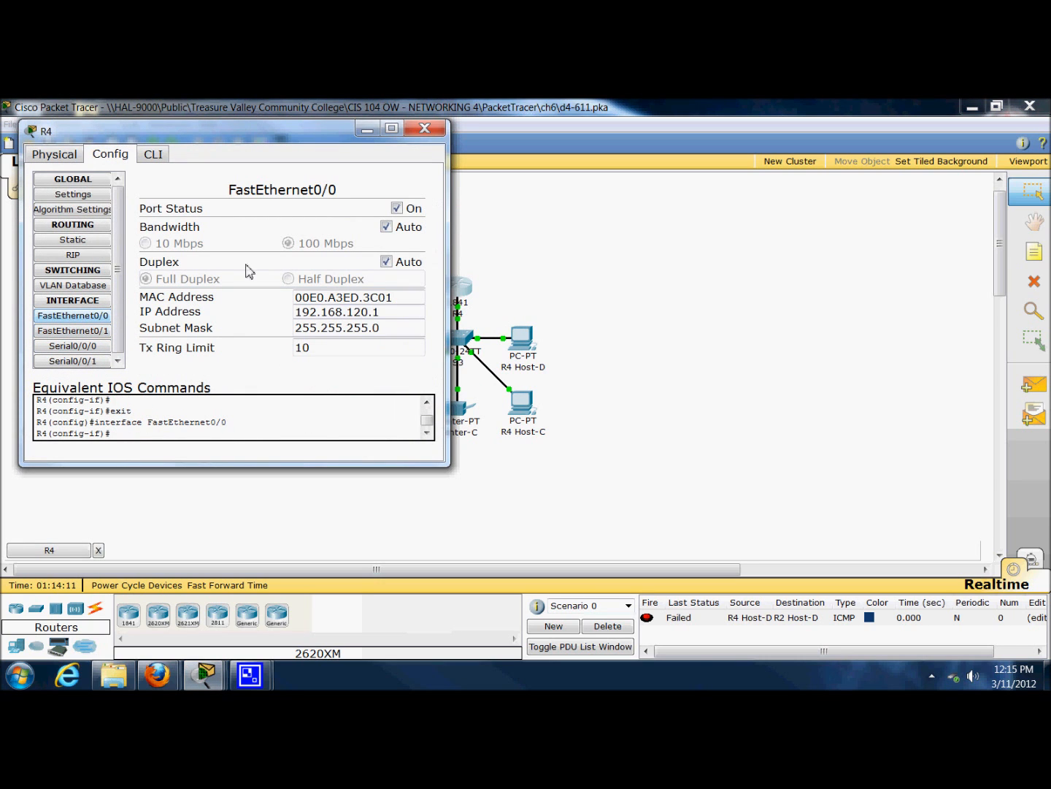
click(429, 128)
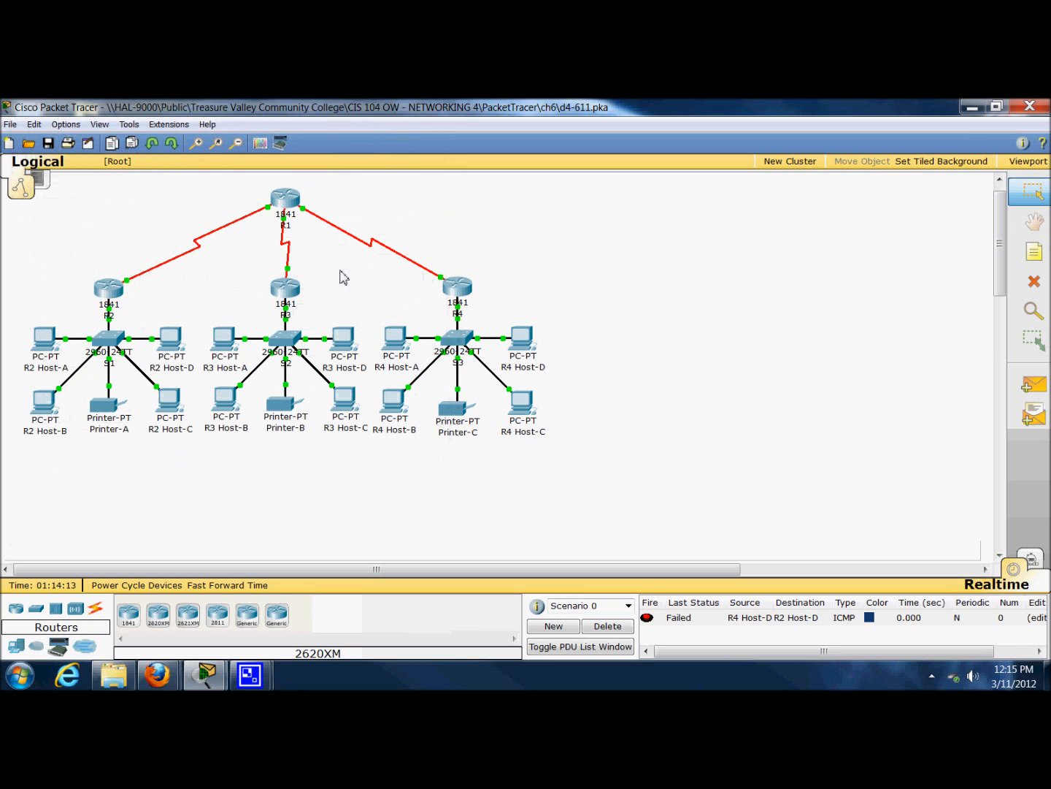
Review the networks configured for RIP routing on R1
click(49, 343)
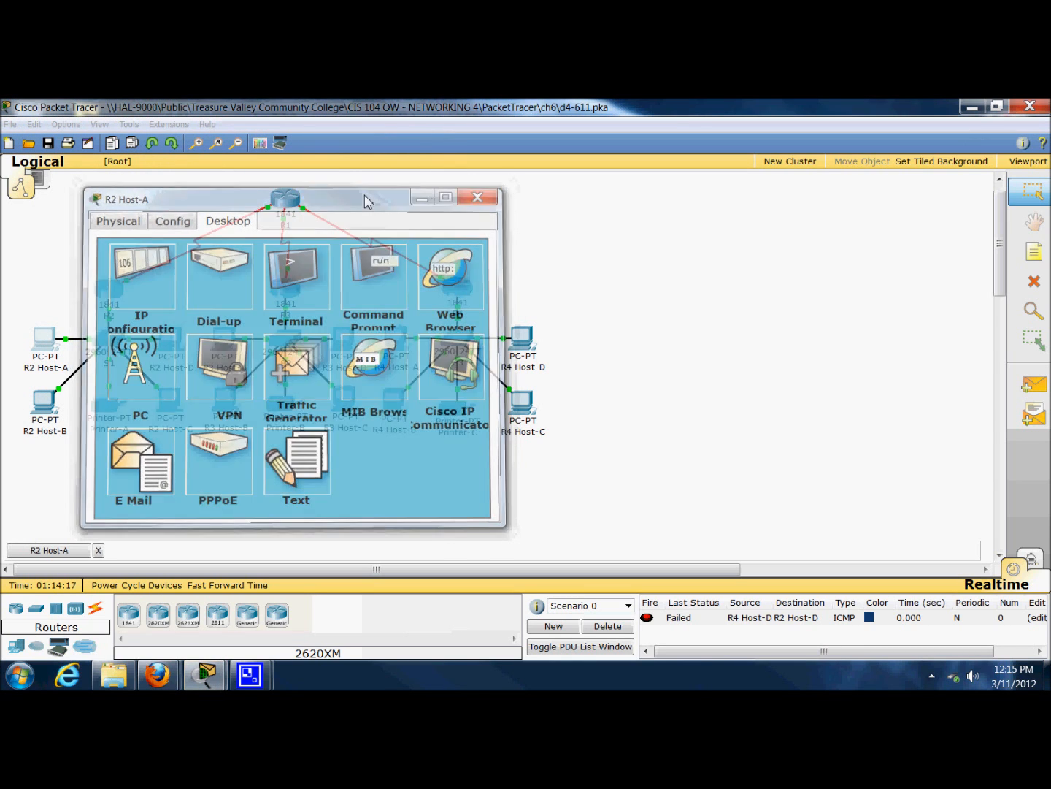
click(285, 200)
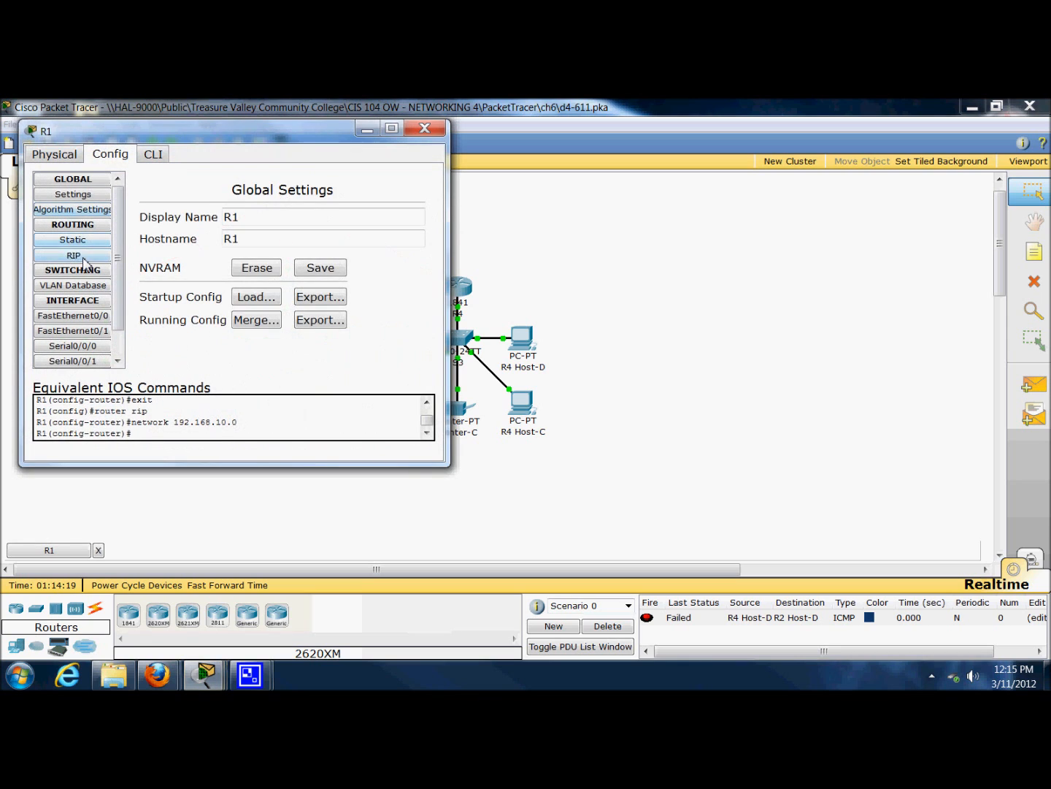
click(83, 257)
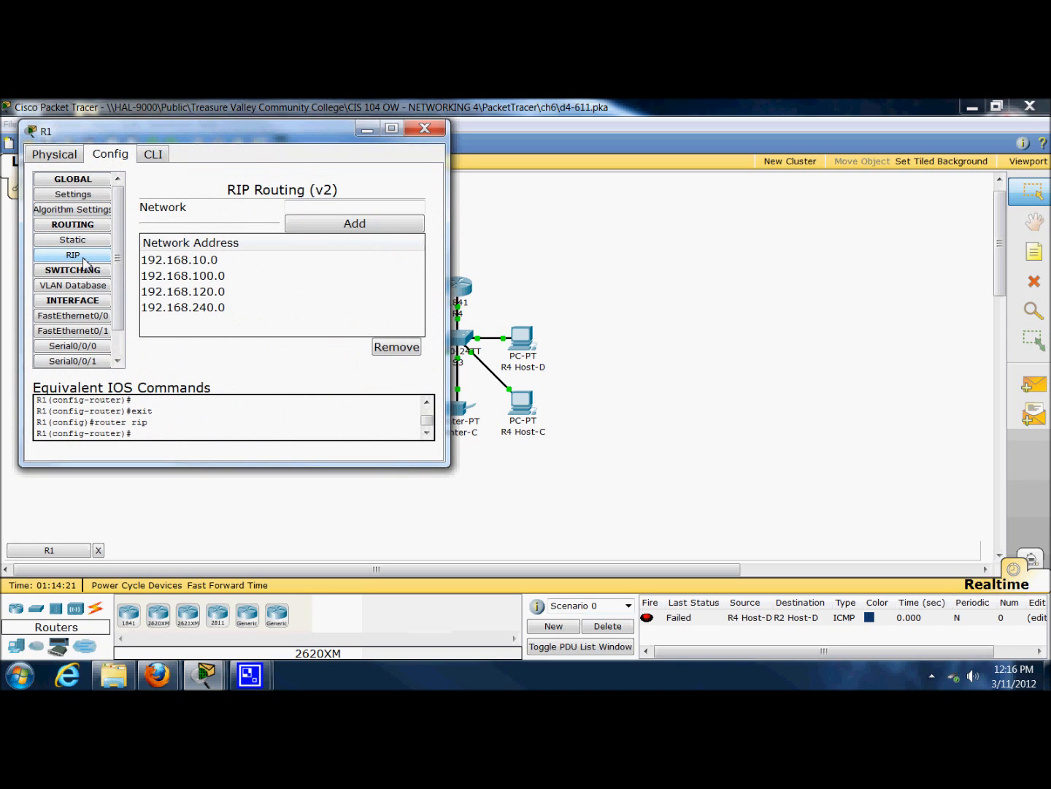
click(418, 133)
Compare R2's FastEthernet0/0 IP address with R2 Host-A's IP address and default gateway
click(108, 286)
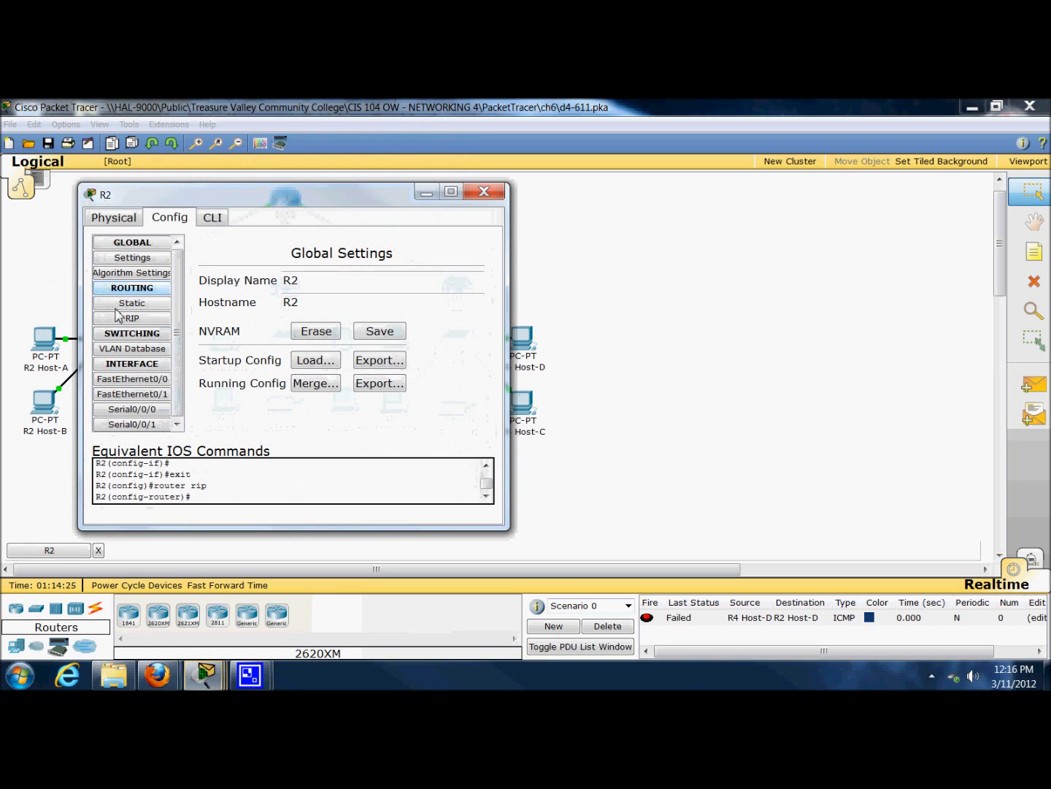
click(129, 380)
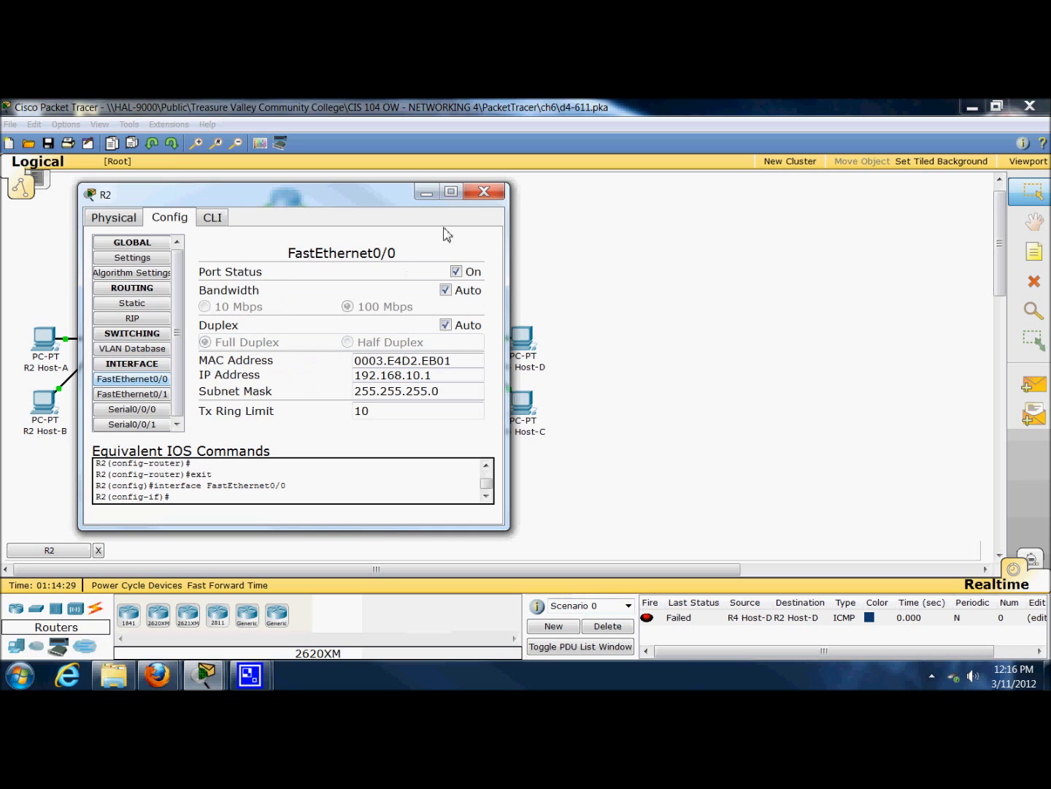
click(484, 191)
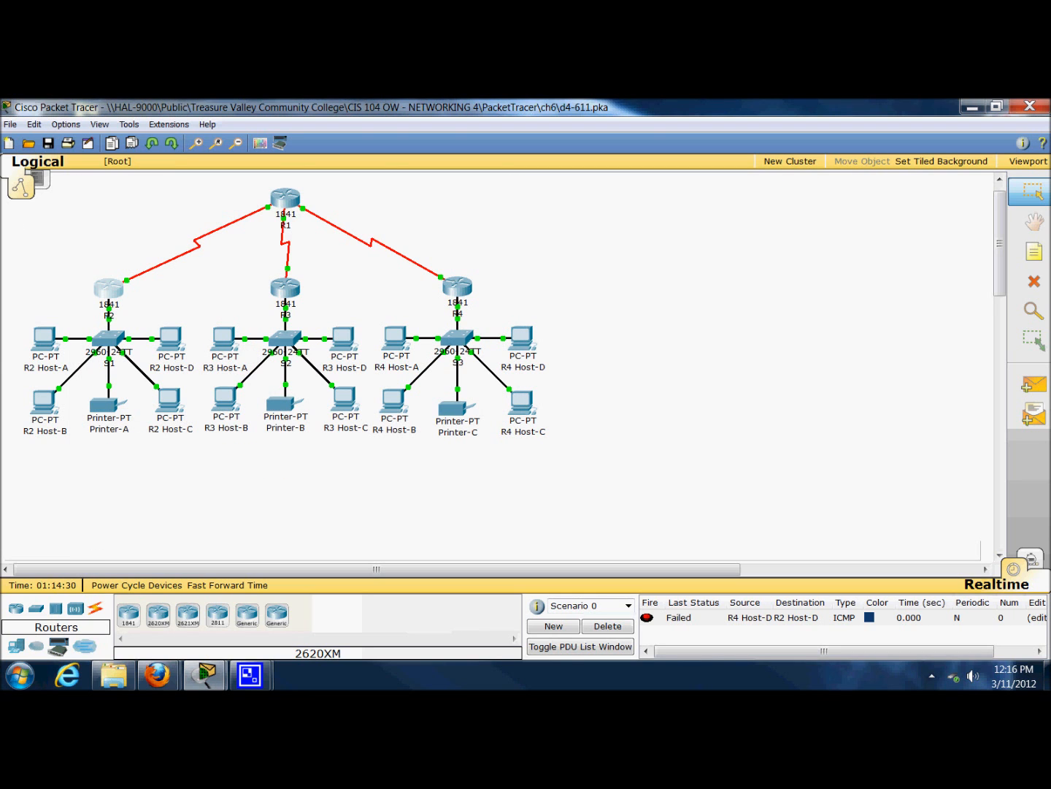
click(41, 336)
click(77, 244)
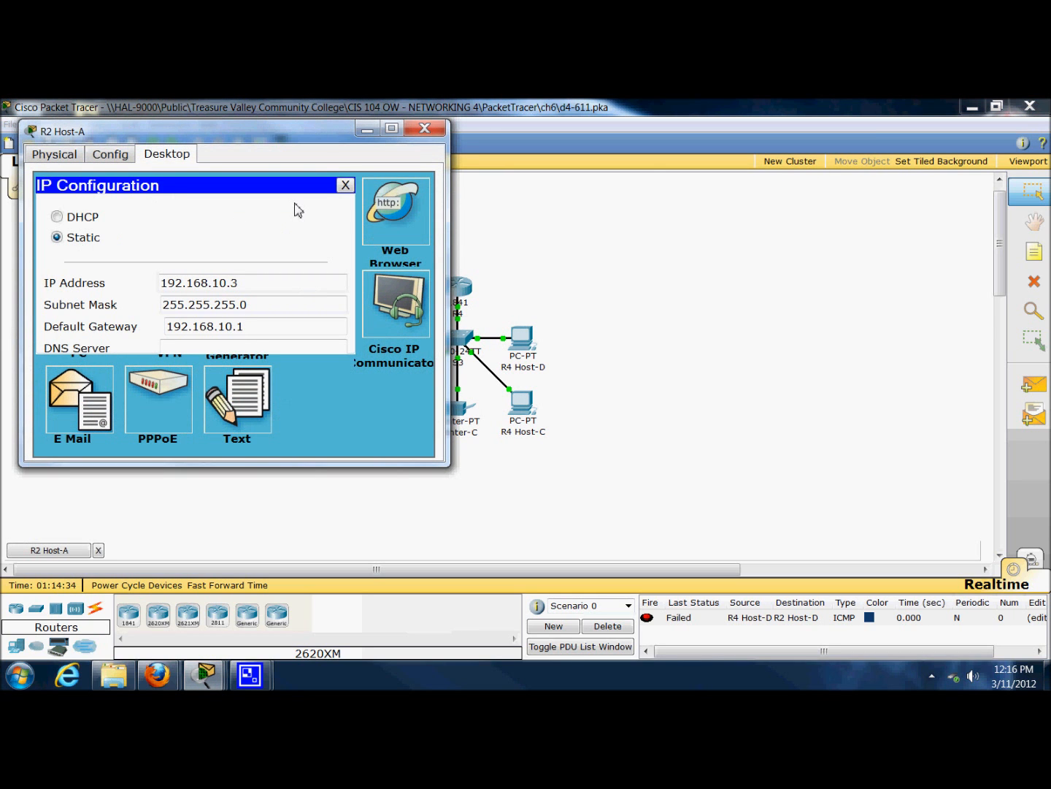
click(344, 186)
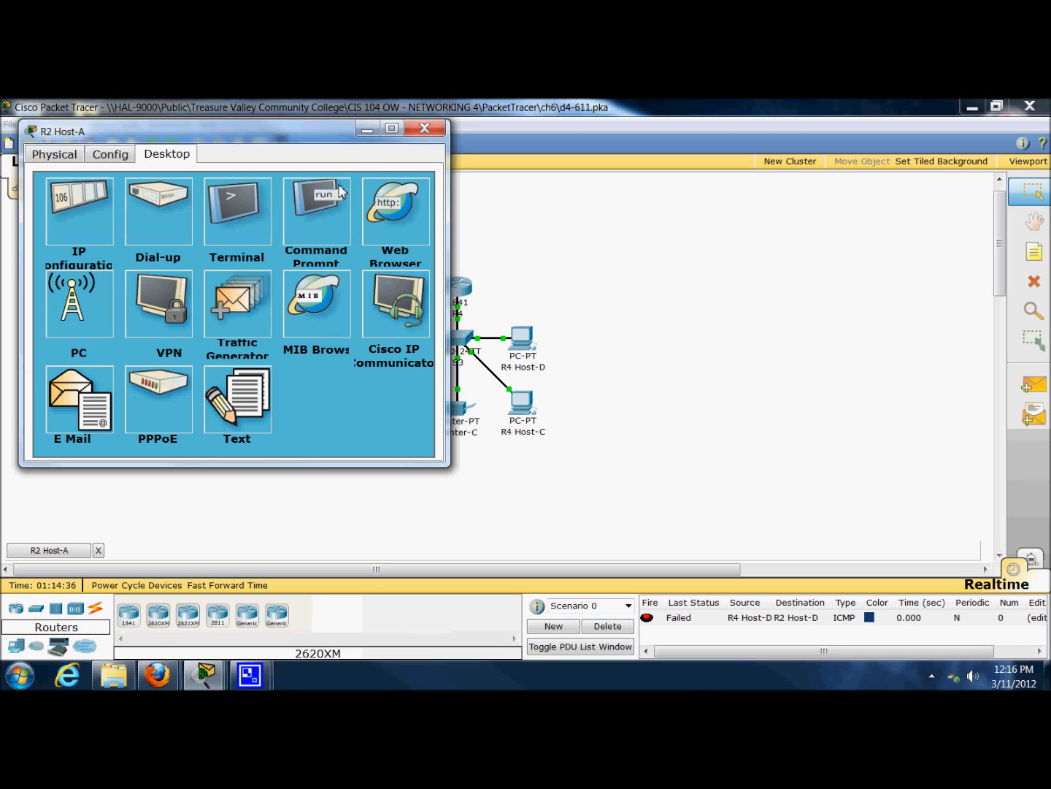
click(414, 135)
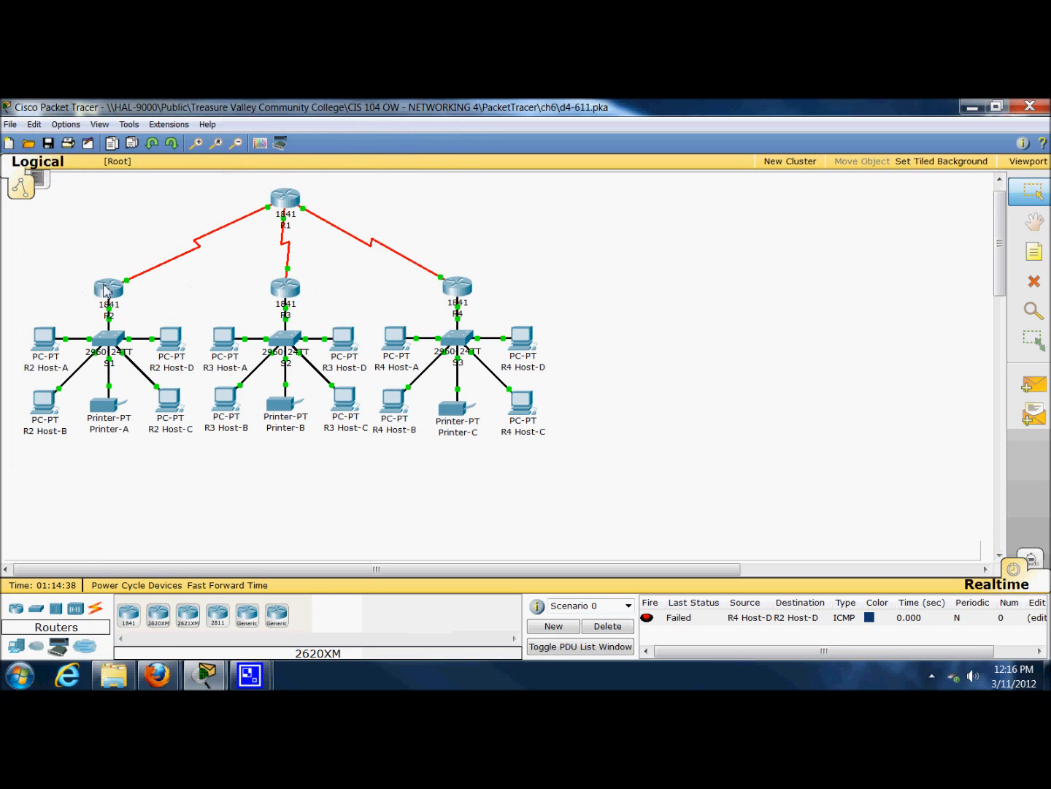
Recheck R2's RIP network list
click(106, 290)
click(128, 319)
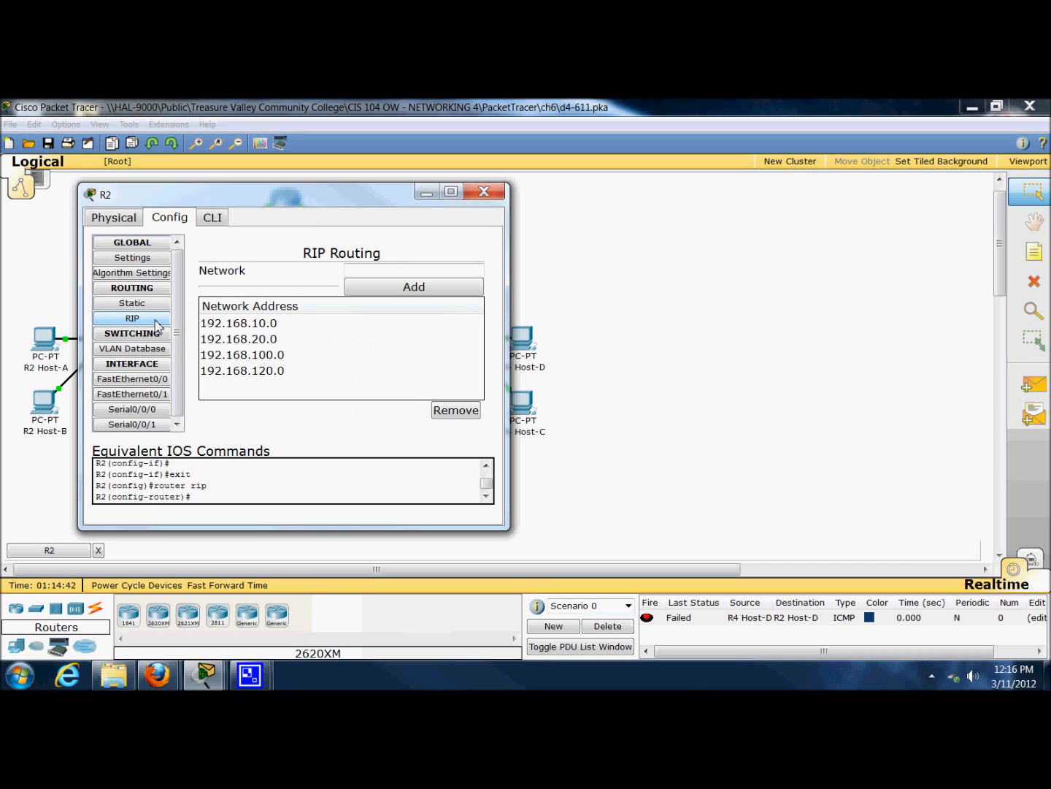
click(483, 191)
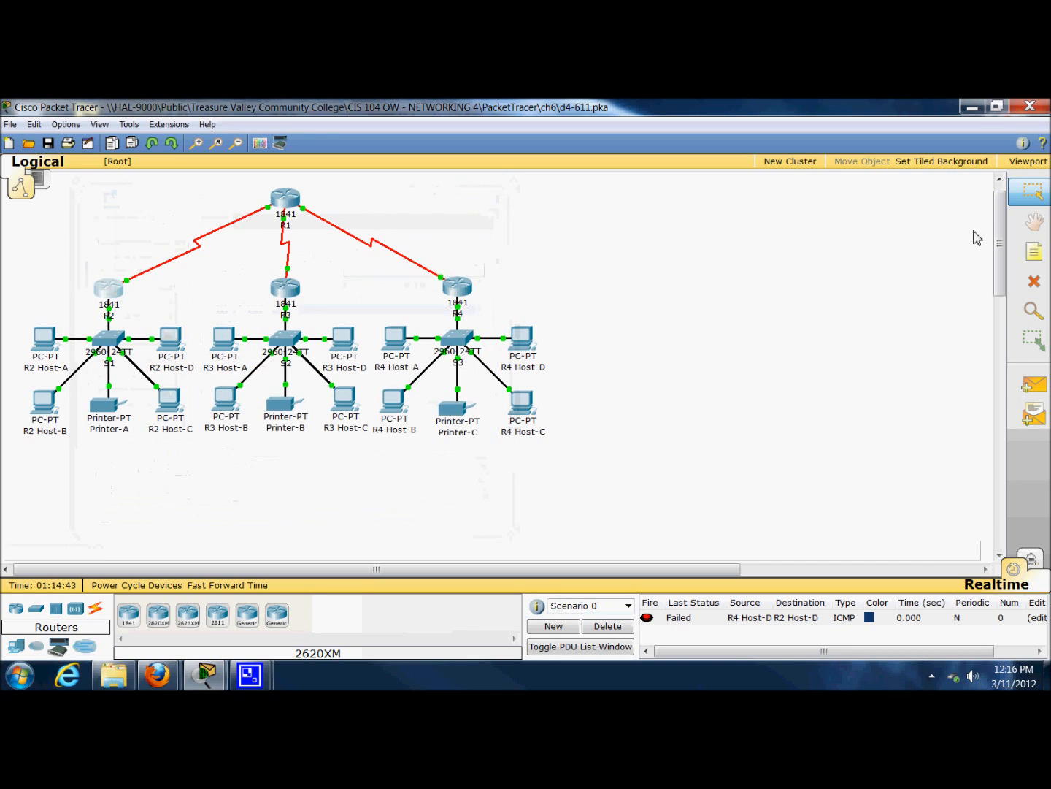
Test the local gateway with a simple PDU from R2 Host-A to router R2
click(1034, 385)
click(45, 339)
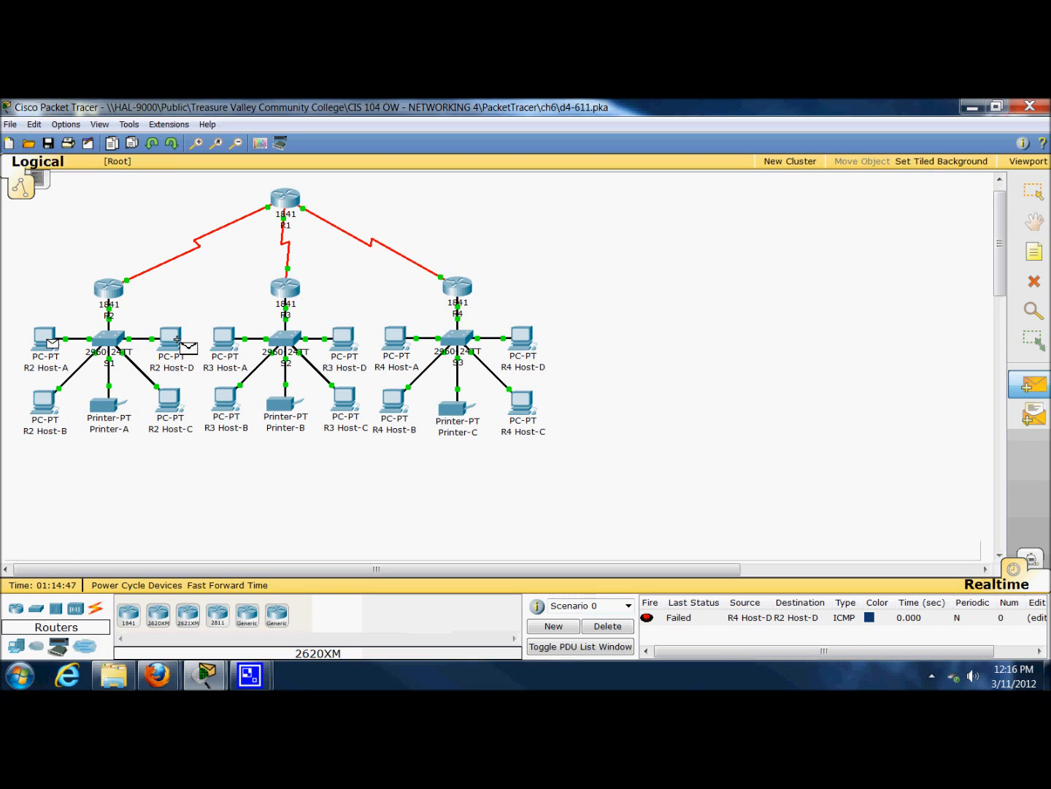
click(115, 340)
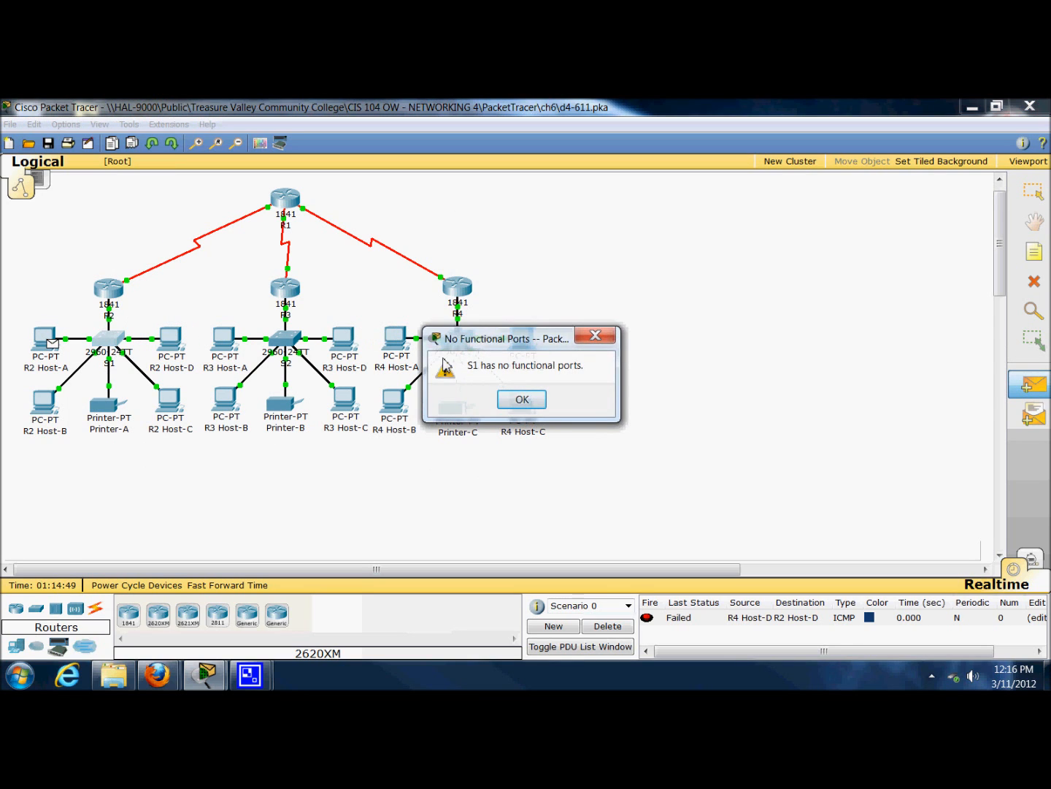
click(520, 399)
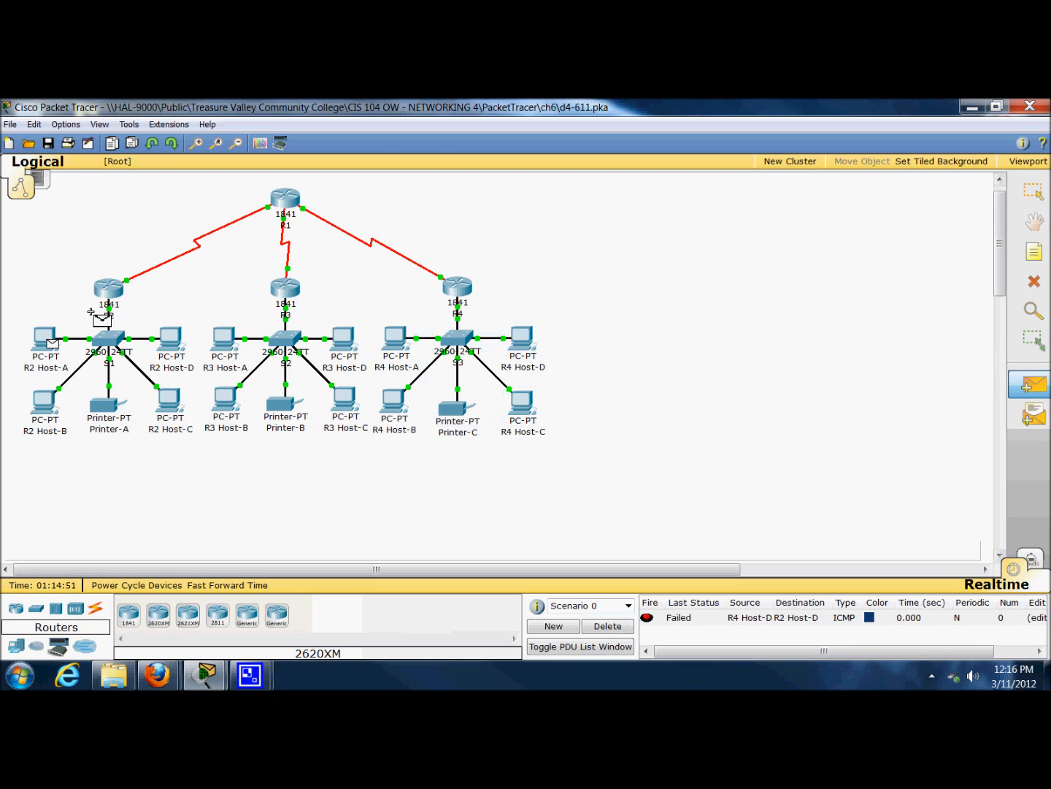
click(116, 303)
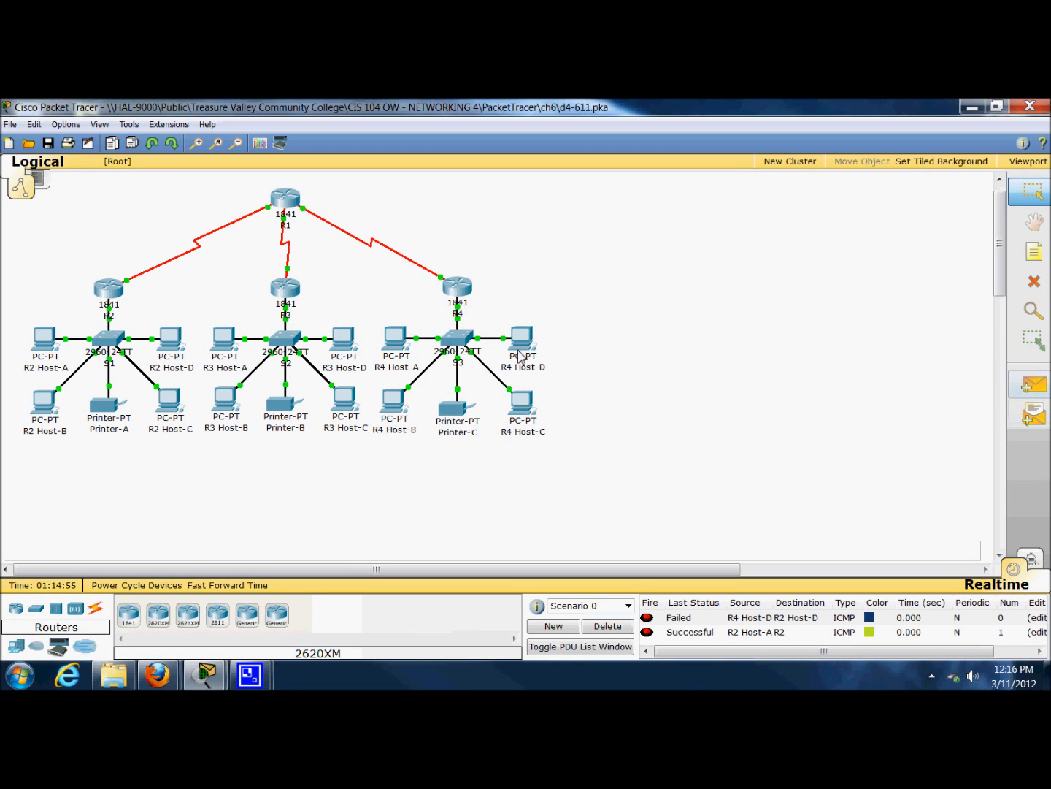
Send a simple PDU from router R2 to router R4 and check its status in the PDU list
click(1034, 385)
click(114, 291)
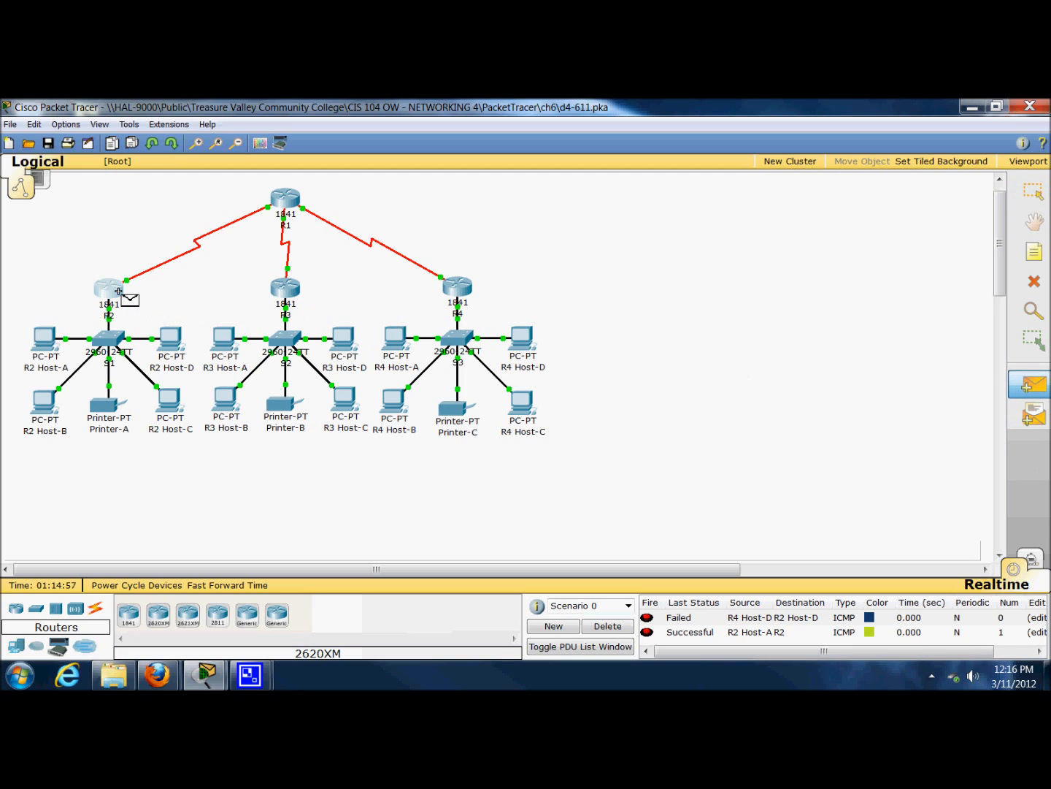
click(454, 290)
click(1041, 619)
scroll(1042, 624, down, 1)
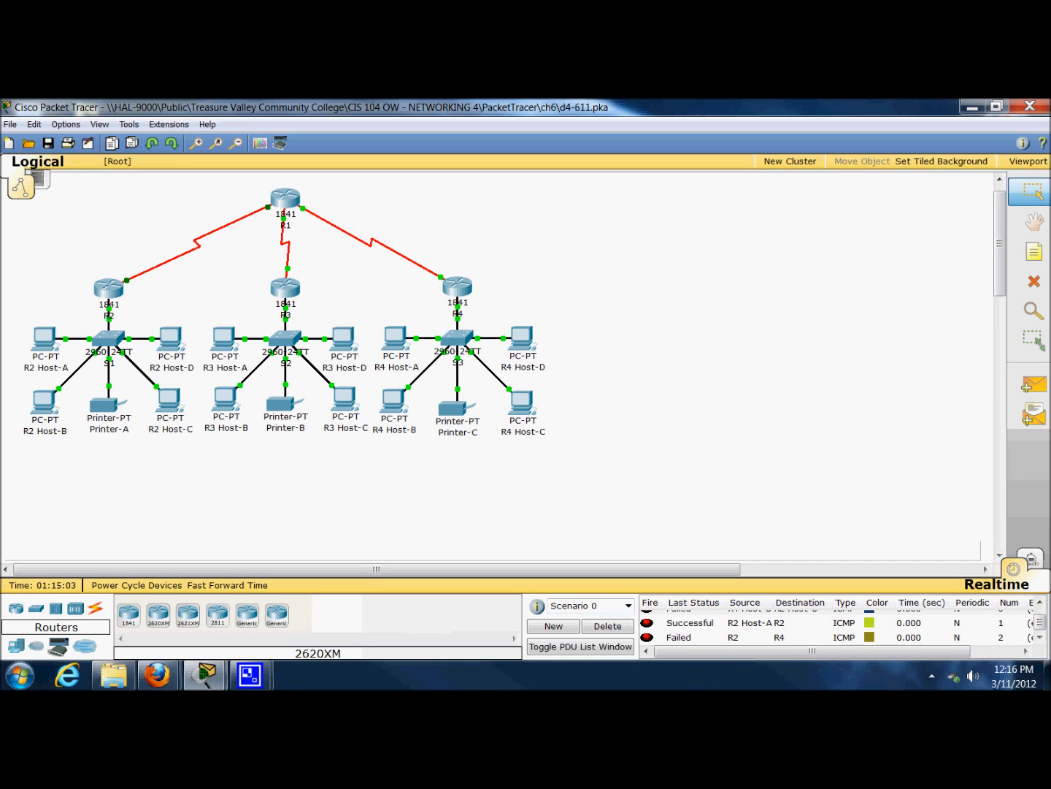
Send a simple PDU from router R1 to router R4 and look through the PDU list for its status
click(1032, 385)
click(307, 212)
click(463, 299)
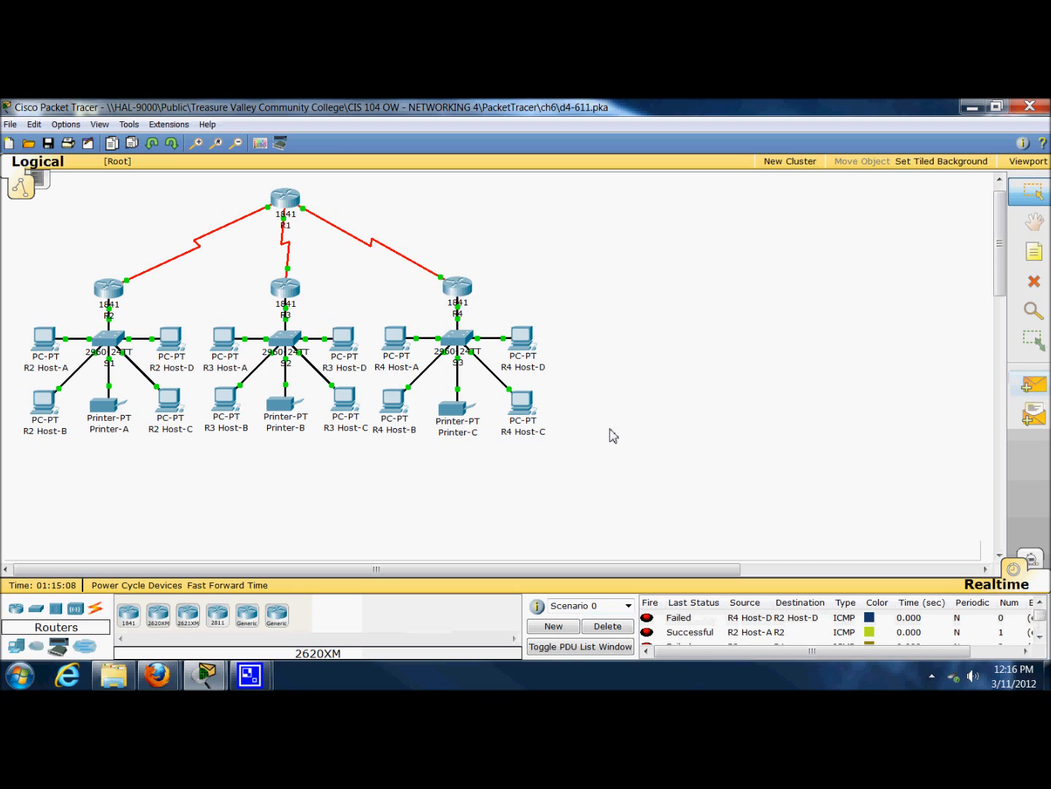
scroll(698, 522, down, 2)
mouse_move(1040, 615)
mouse_down()
mouse_move(1041, 633)
mouse_move(1040, 596)
mouse_up()
scroll(935, 318, up, 2)
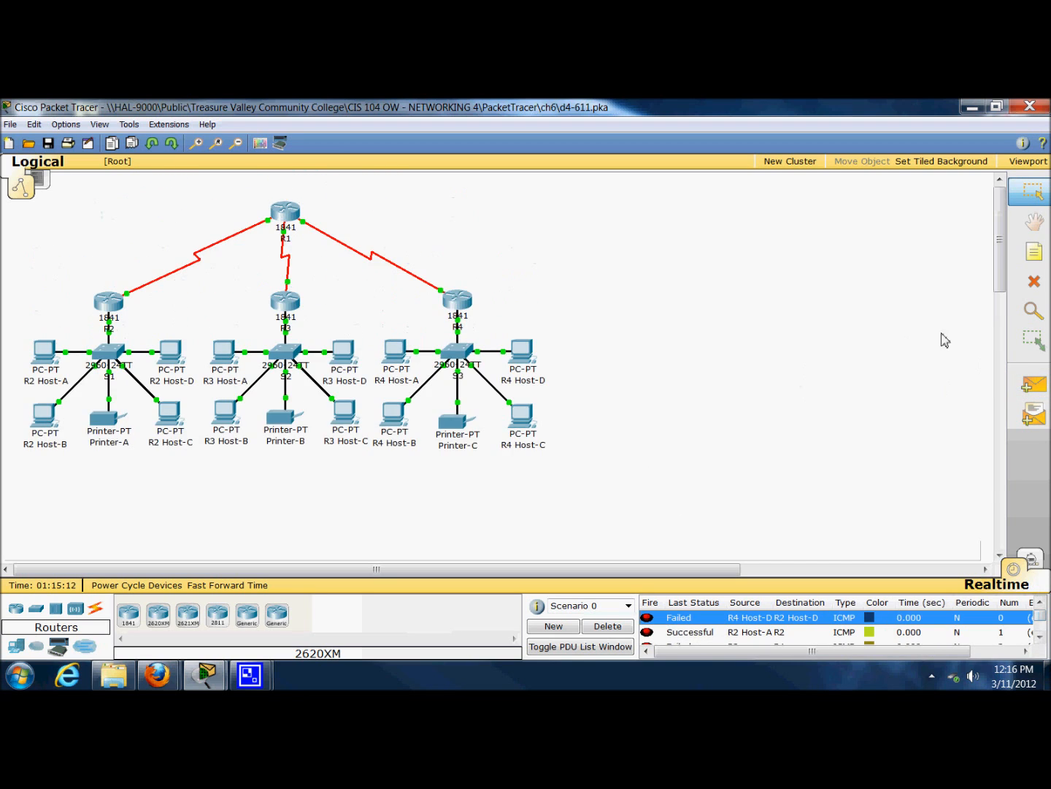
Test the R2–R1 link with a simple PDU from router R2 to router R1
click(1032, 384)
click(110, 302)
click(284, 221)
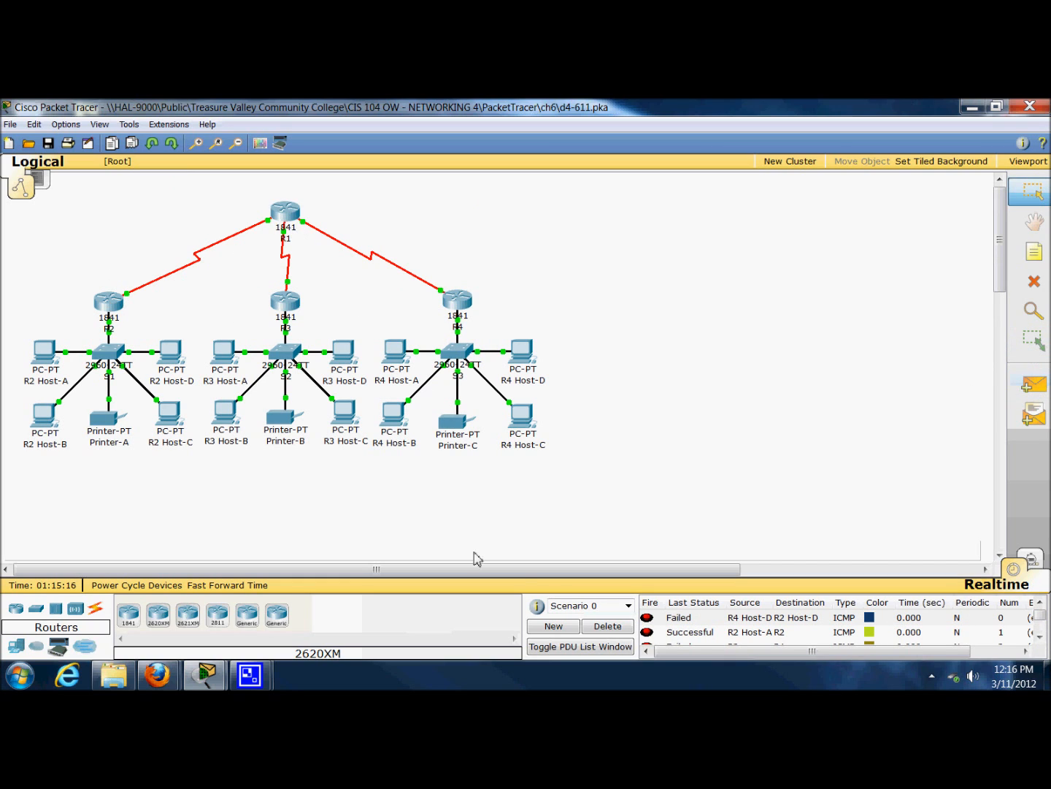
Delete all test PDUs from Scenario 0 and send a fresh simple PDU from router R2 to router R1
click(607, 626)
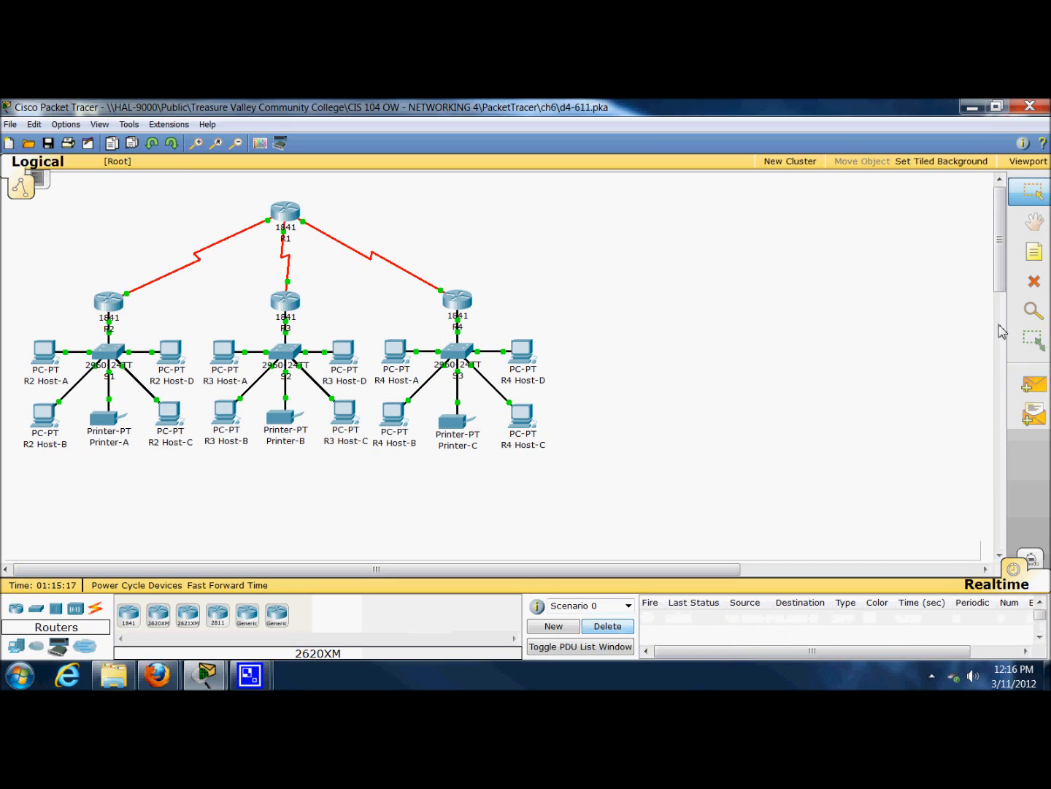
click(1033, 384)
click(111, 302)
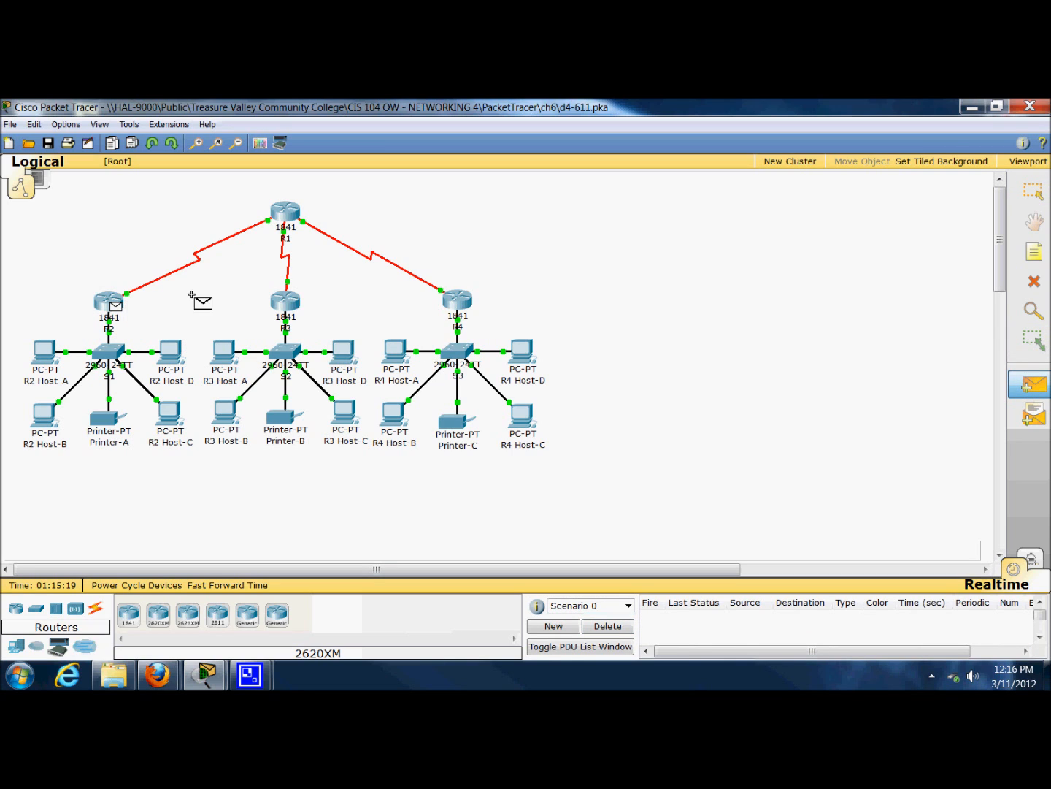
click(286, 216)
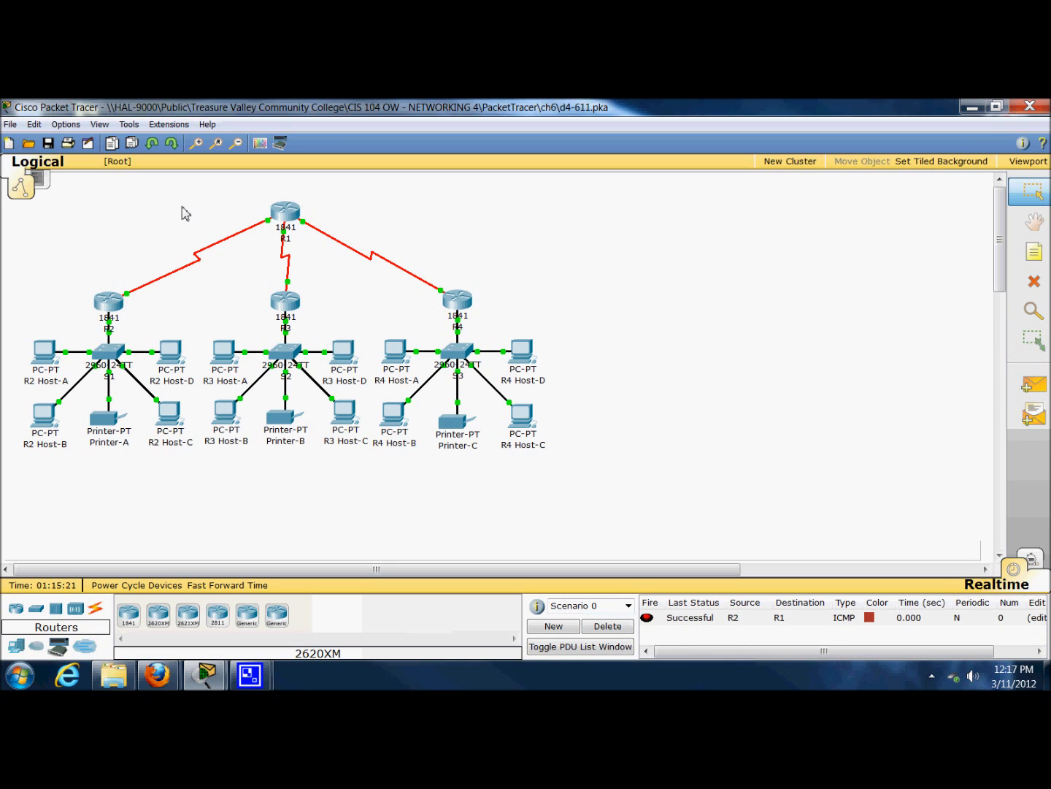
Send a simple PDU from R2 Host-A to router R1 and check its status
click(1032, 384)
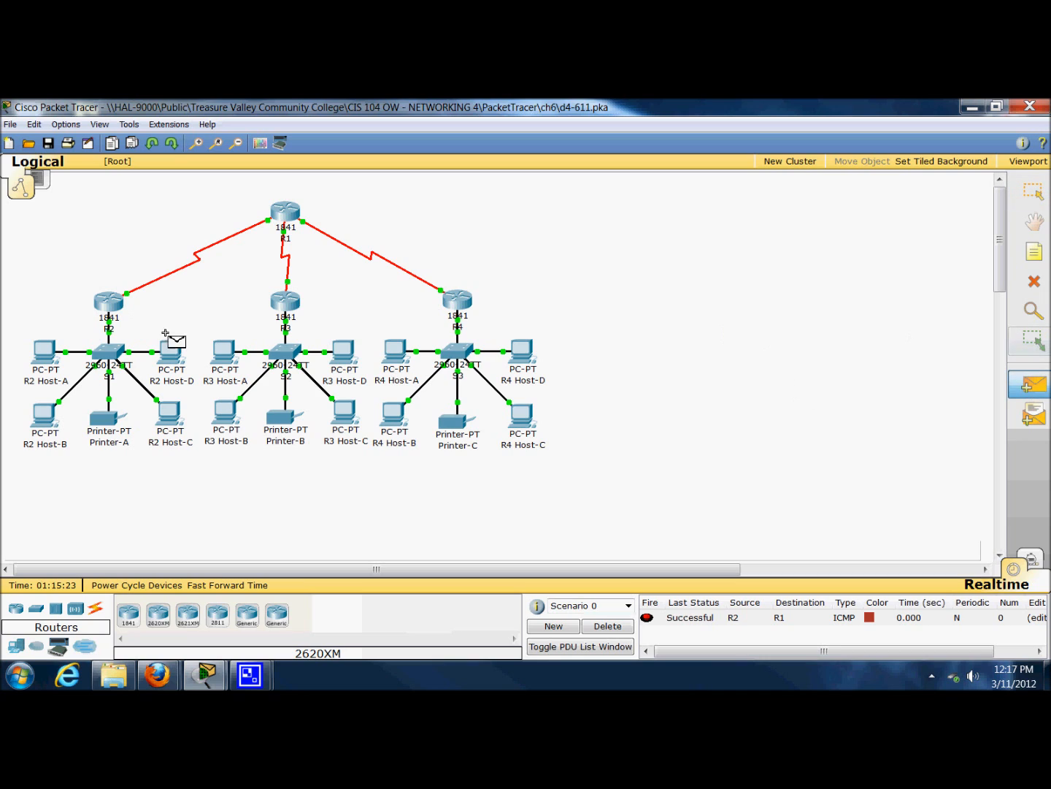
click(57, 351)
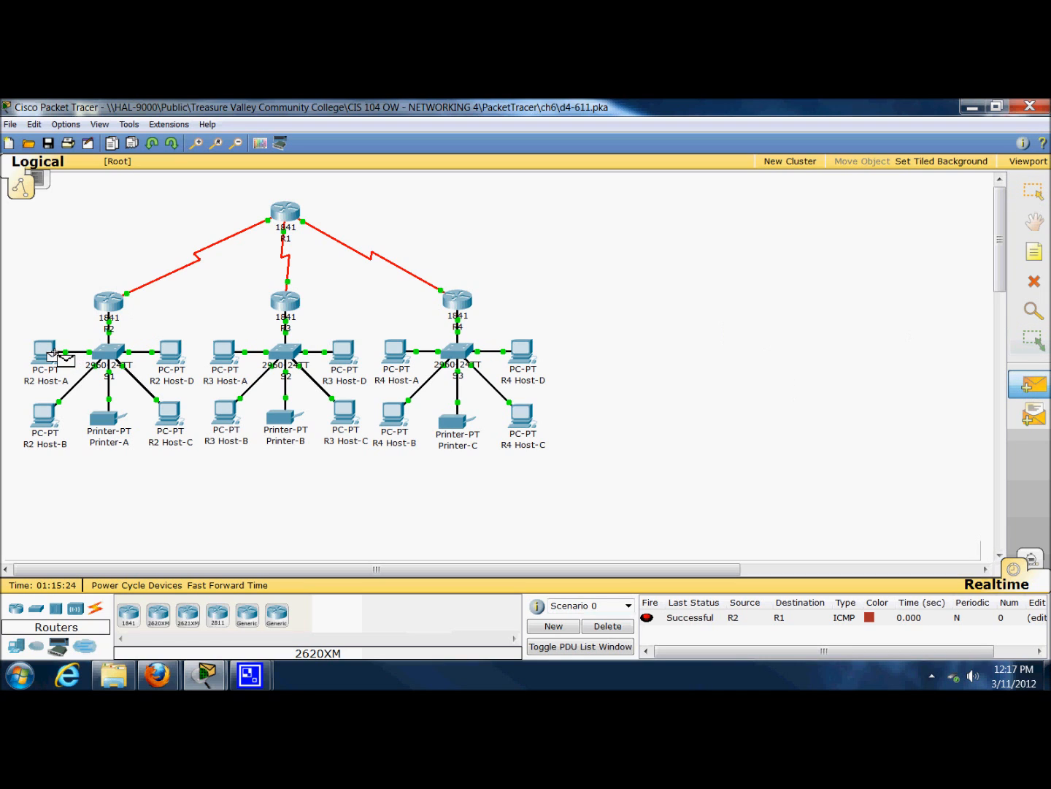
click(290, 219)
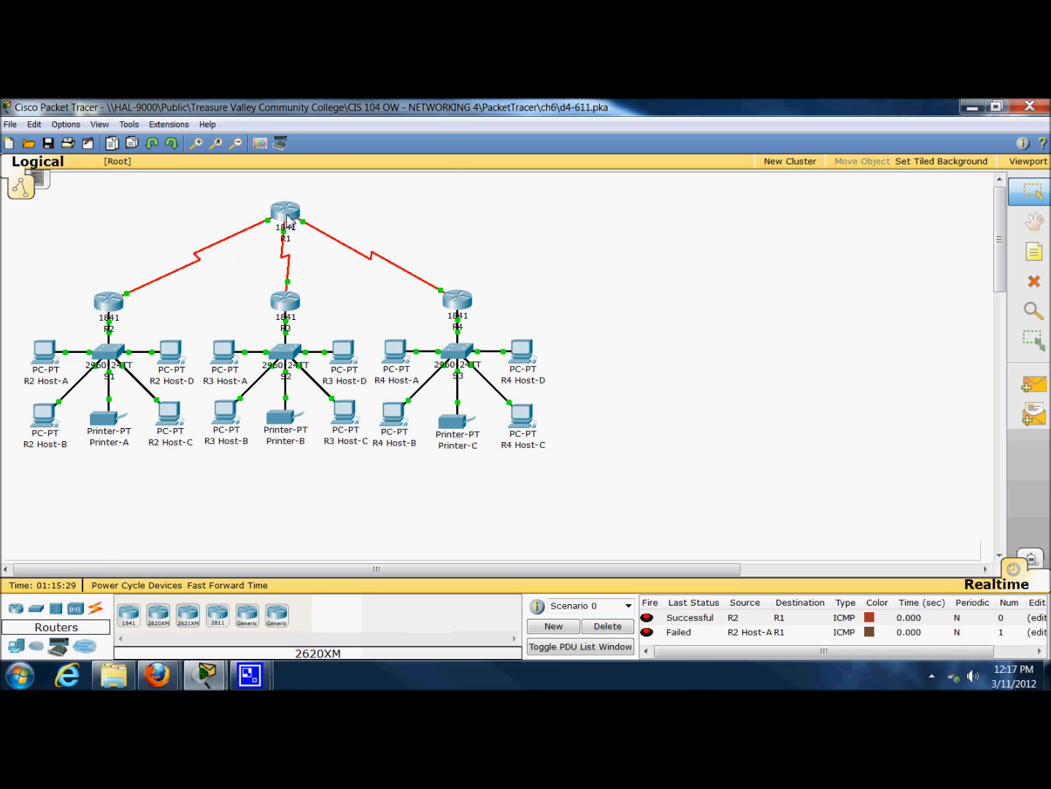
Review the settings of router R1's FastEthernet0/0, FastEthernet0/1 and Serial0/0/0 interfaces
click(287, 218)
click(90, 318)
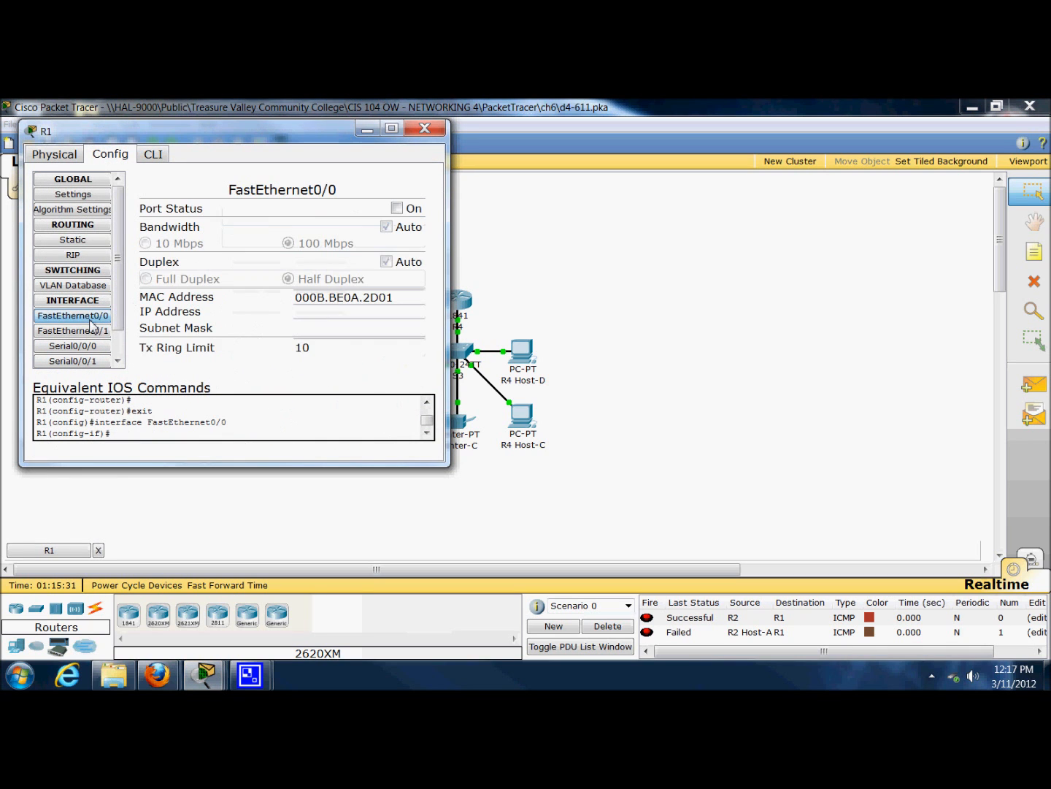
click(80, 334)
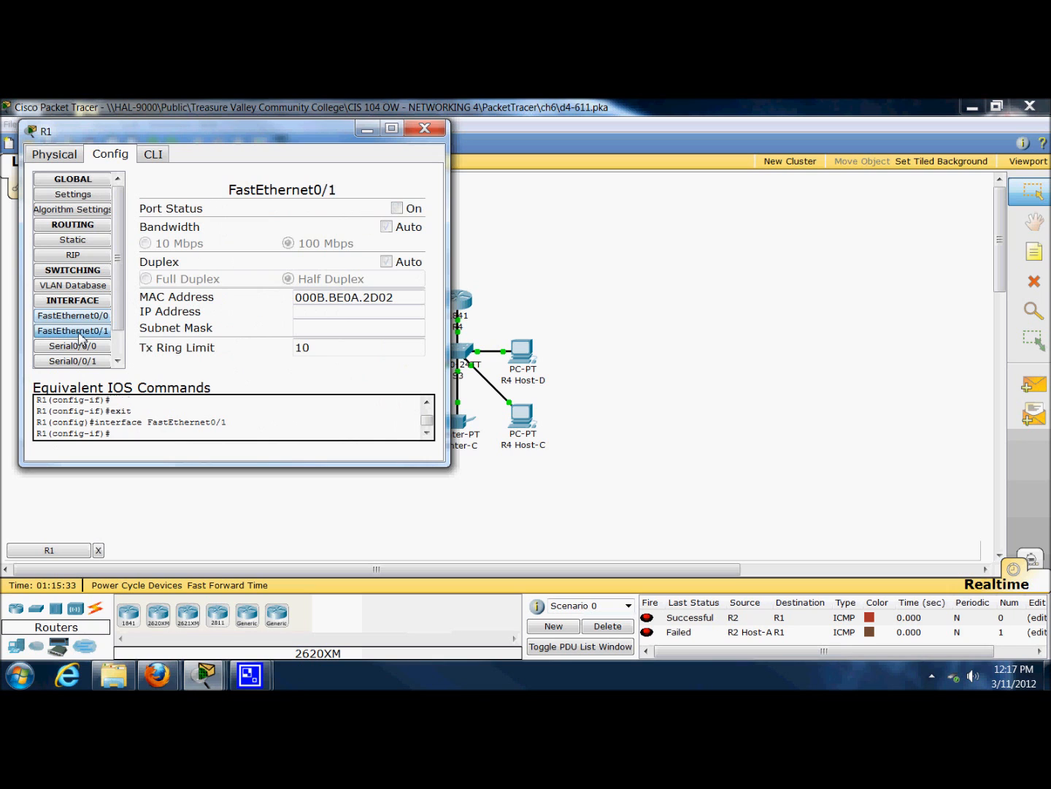
click(87, 348)
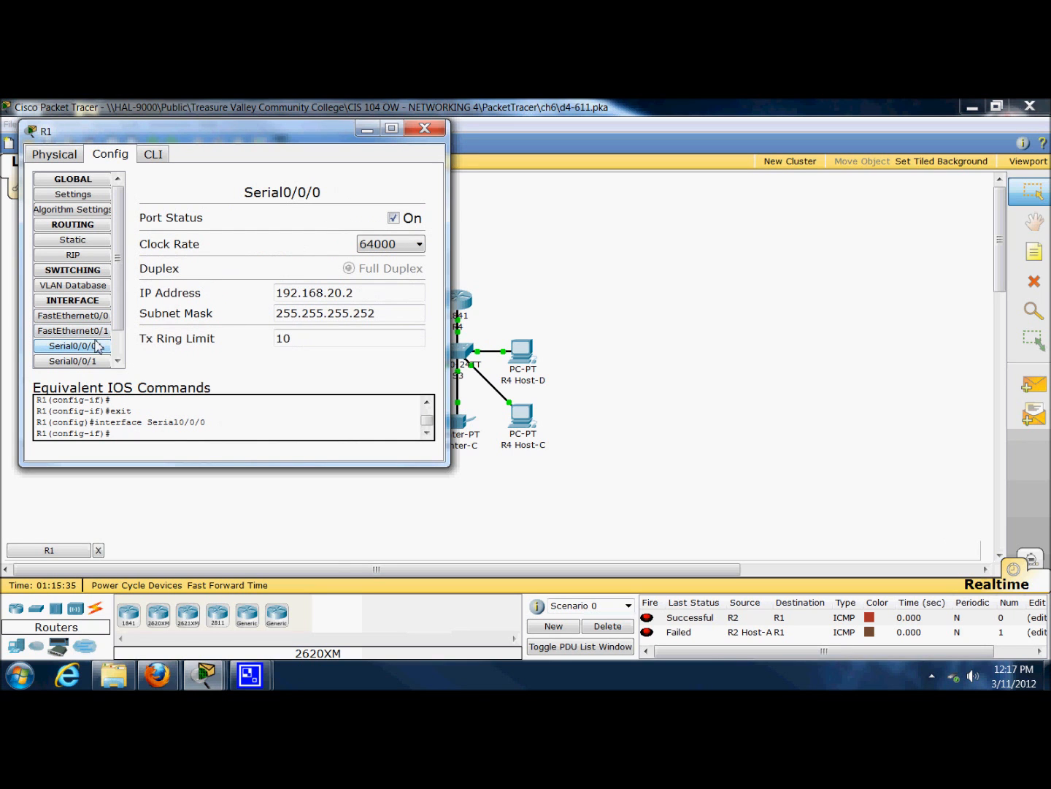
click(424, 128)
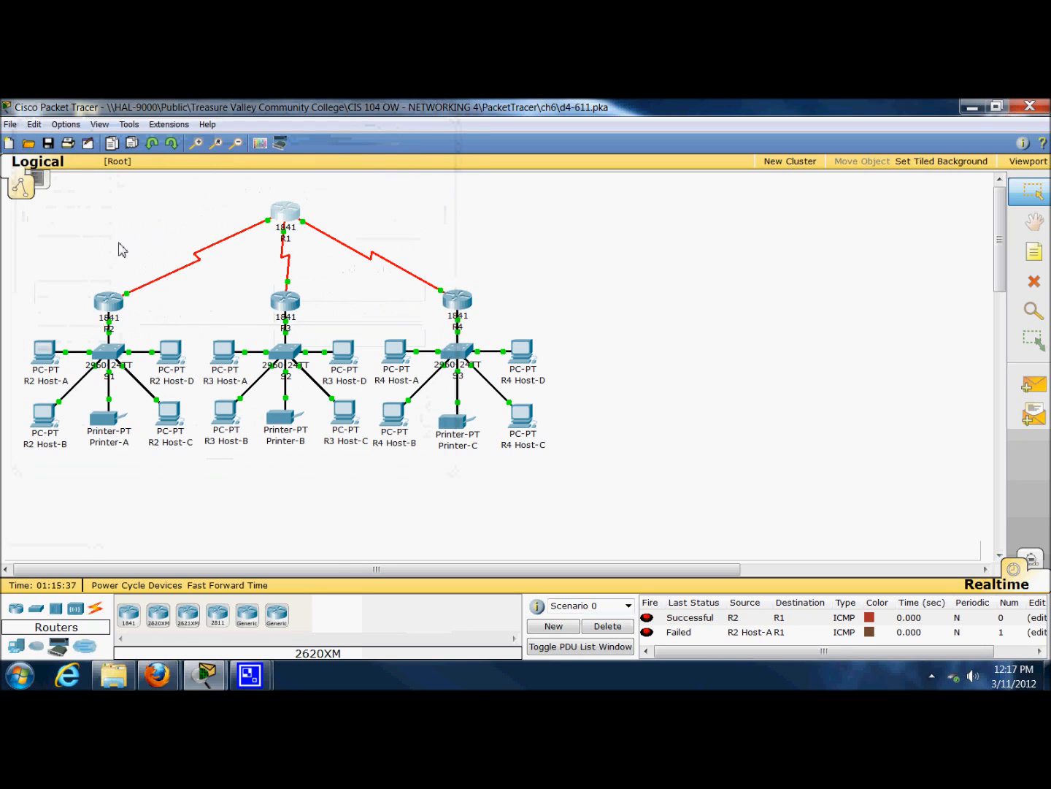
Check the network list in router R2's RIP configuration
click(111, 308)
click(132, 319)
click(494, 192)
Recheck router R1's two FastEthernet interfaces and the Serial0/0/0 address, subnet mask and clock rate
click(293, 218)
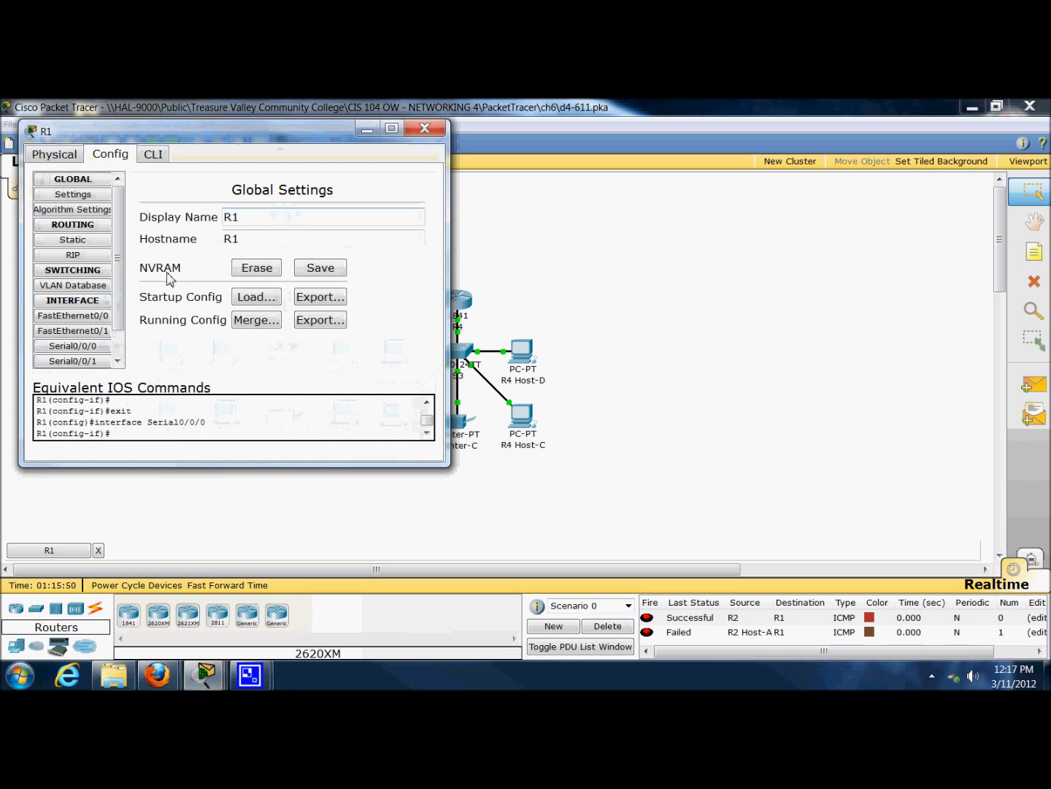
click(83, 317)
click(82, 330)
click(81, 345)
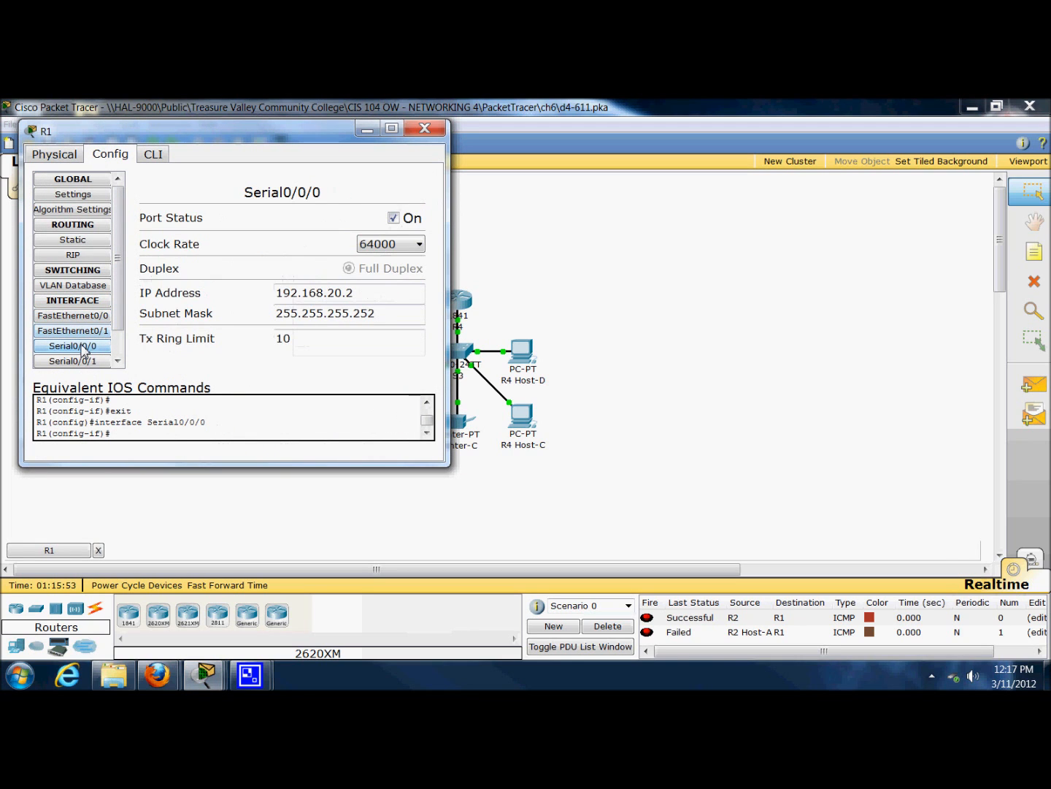
click(424, 132)
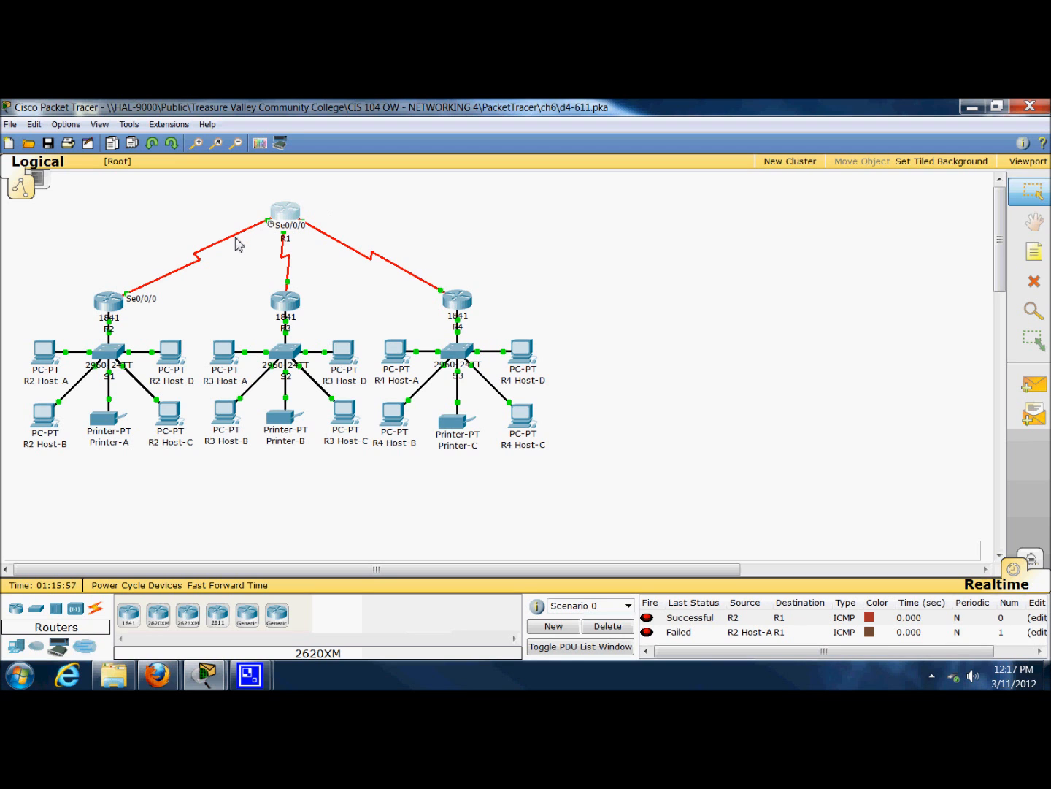
click(284, 212)
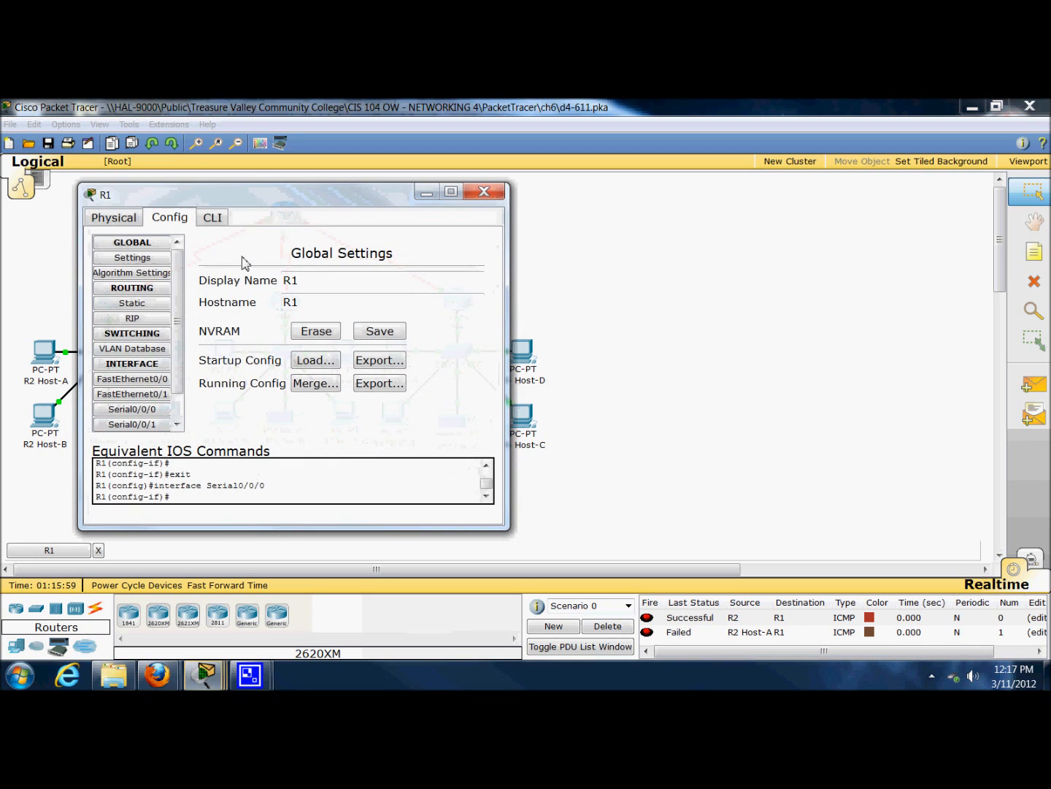
click(150, 410)
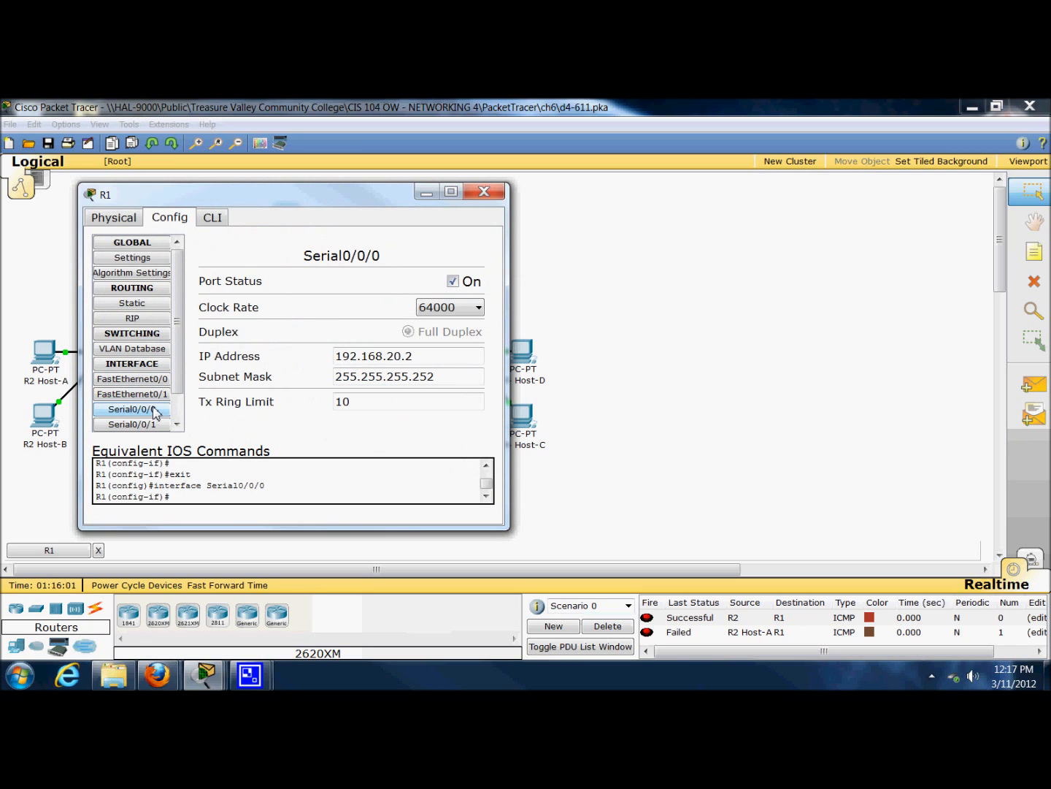
click(483, 191)
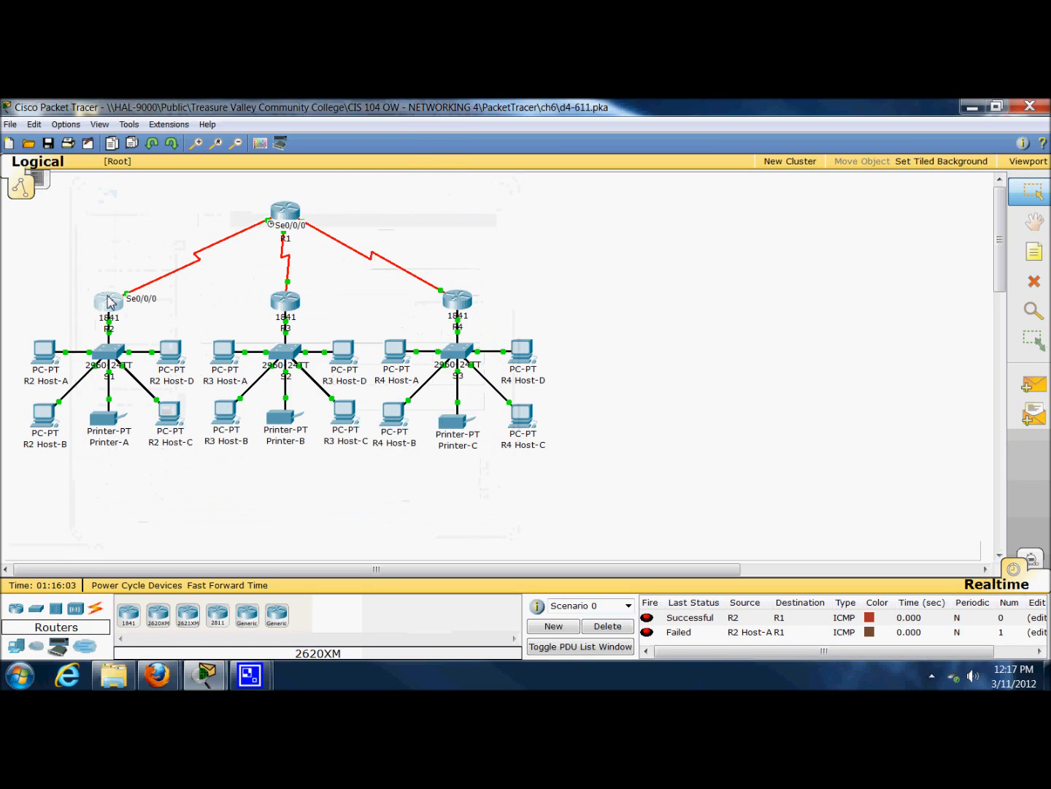
Inspect the IP address and subnet mask of FastEthernet0/0 and Serial0/0/0 on router R2
click(110, 306)
click(80, 316)
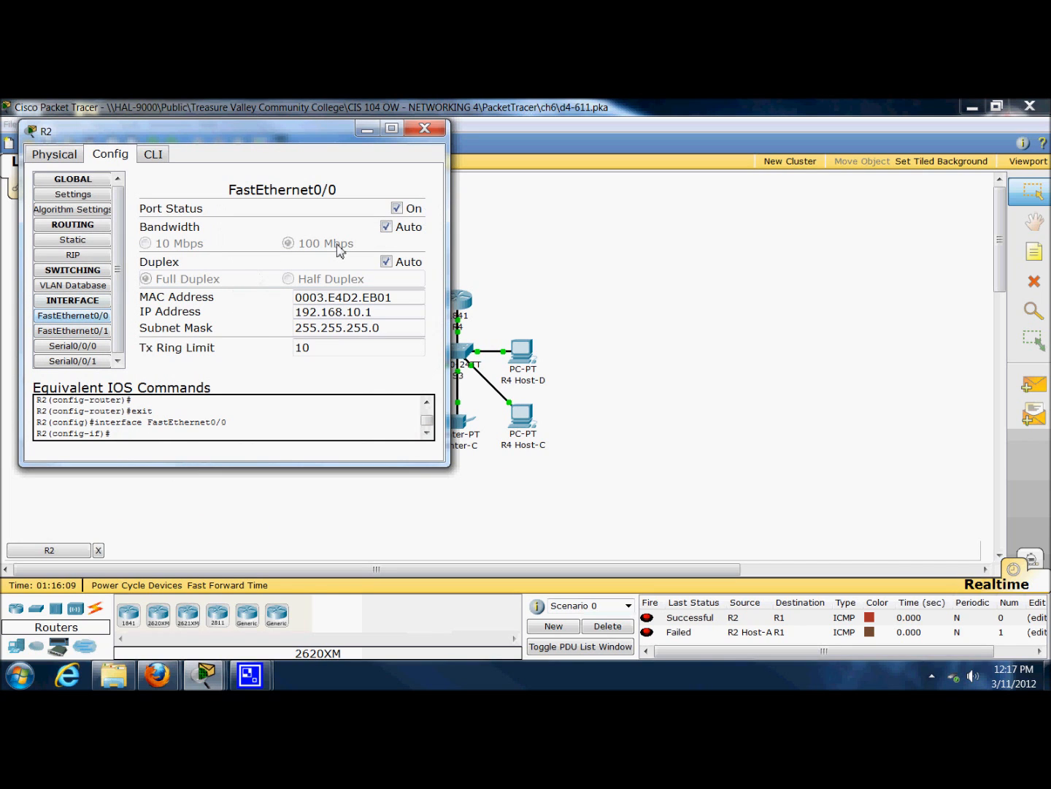
click(70, 346)
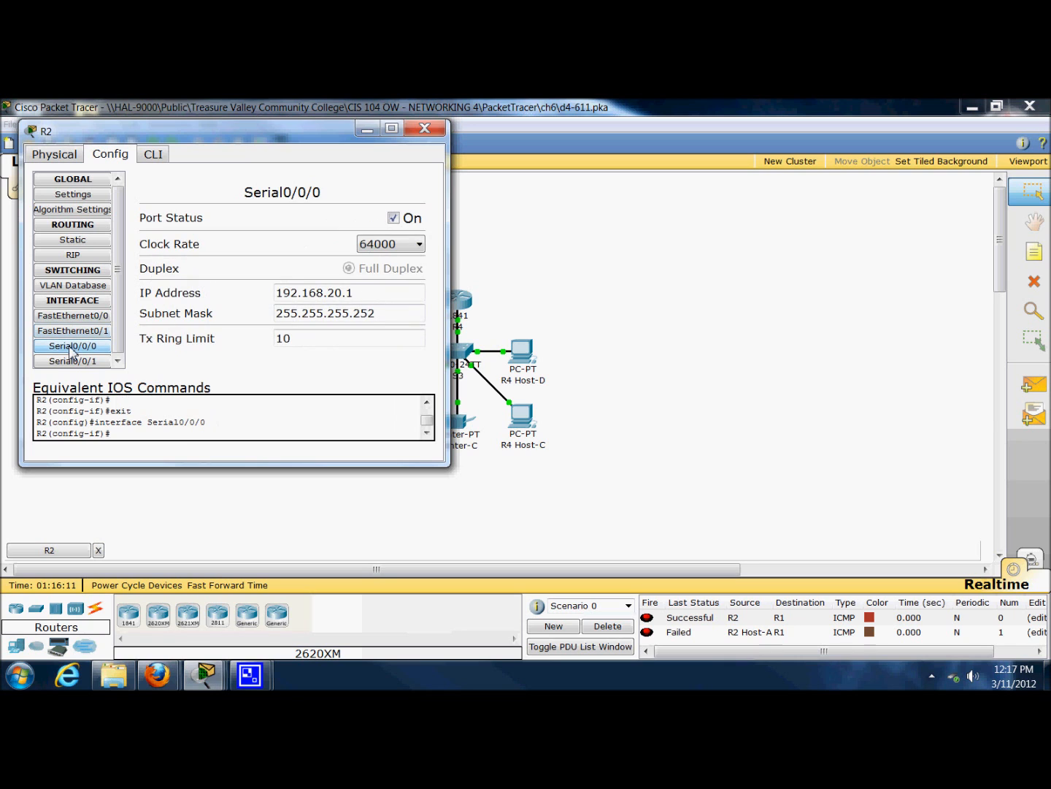
click(424, 128)
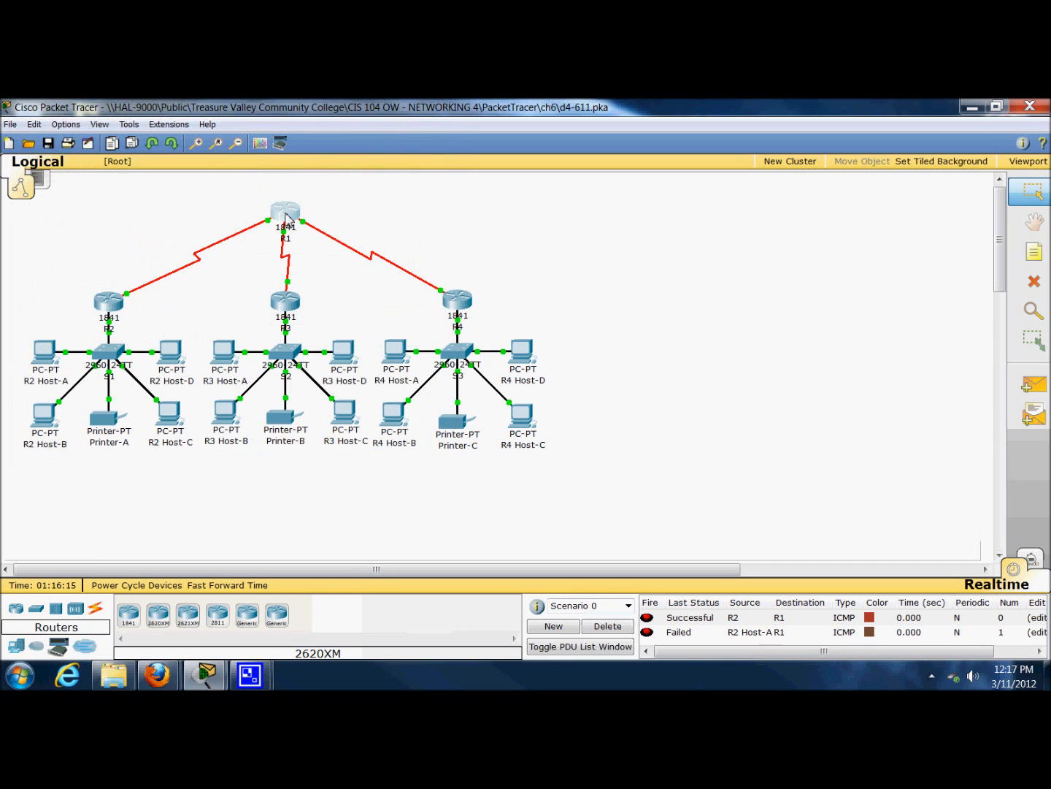
Compare router R1's FastEthernet0/0 and Serial0/0/0 addressing with the settings on router R2
click(283, 211)
click(121, 380)
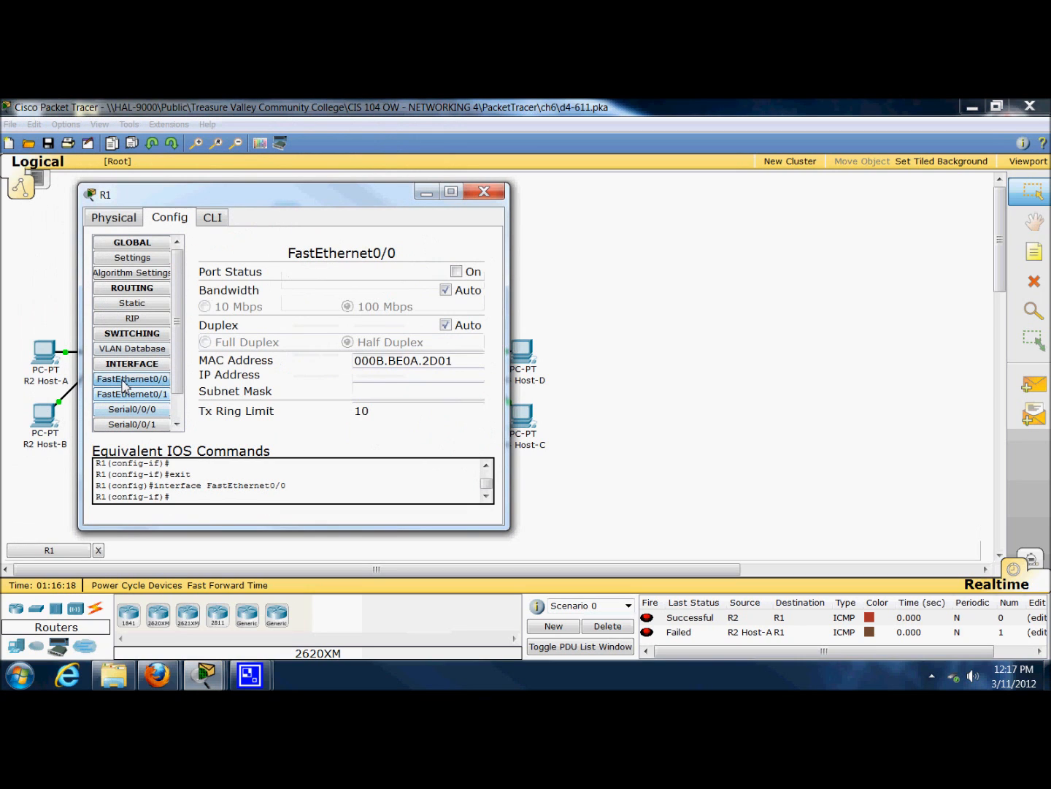
click(128, 410)
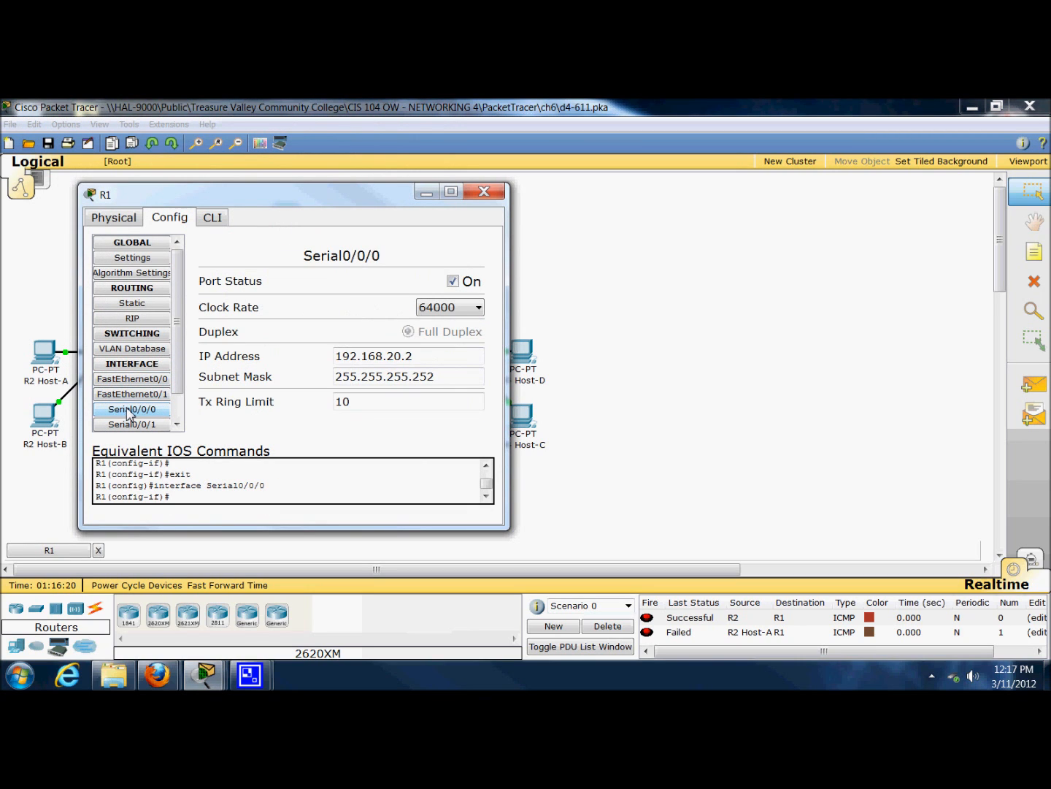
click(484, 191)
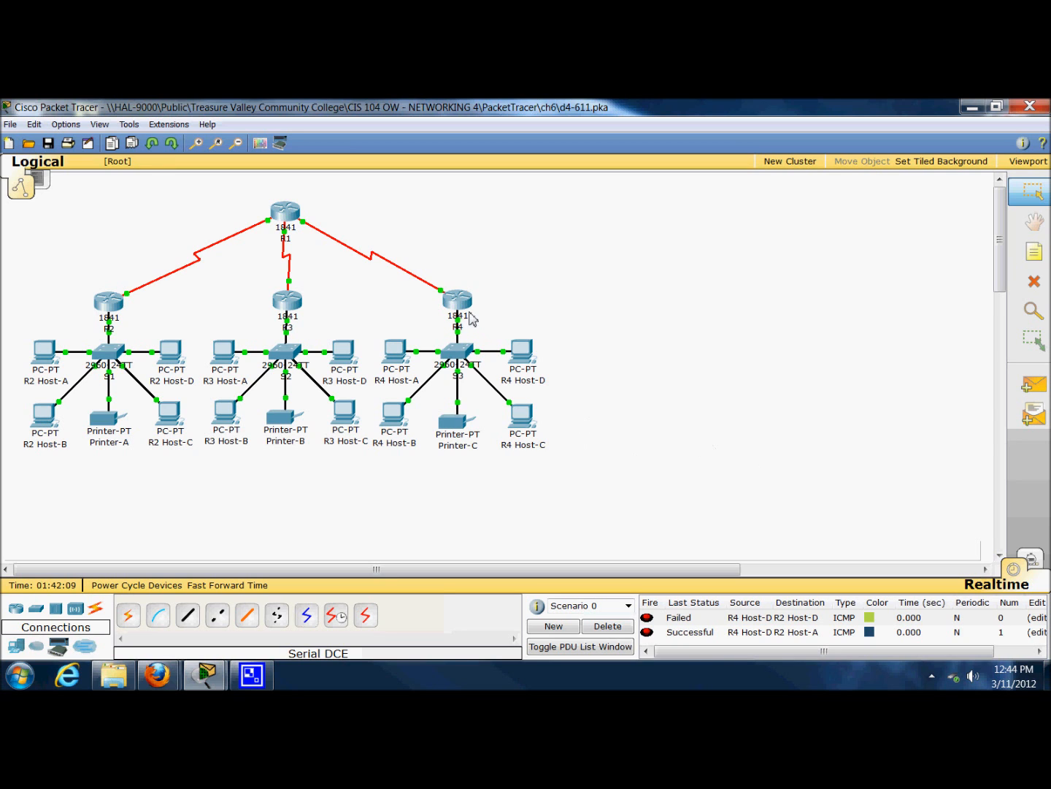
Check the network addresses in router R4's RIP configuration
click(468, 312)
click(150, 318)
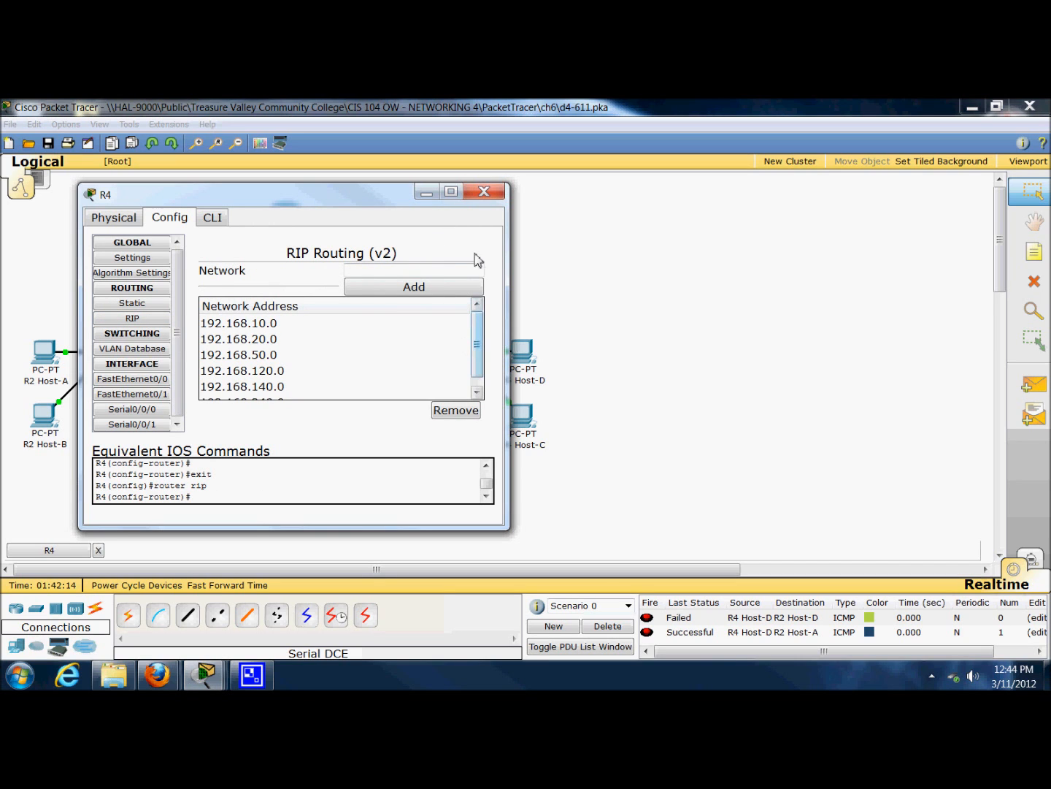
click(481, 196)
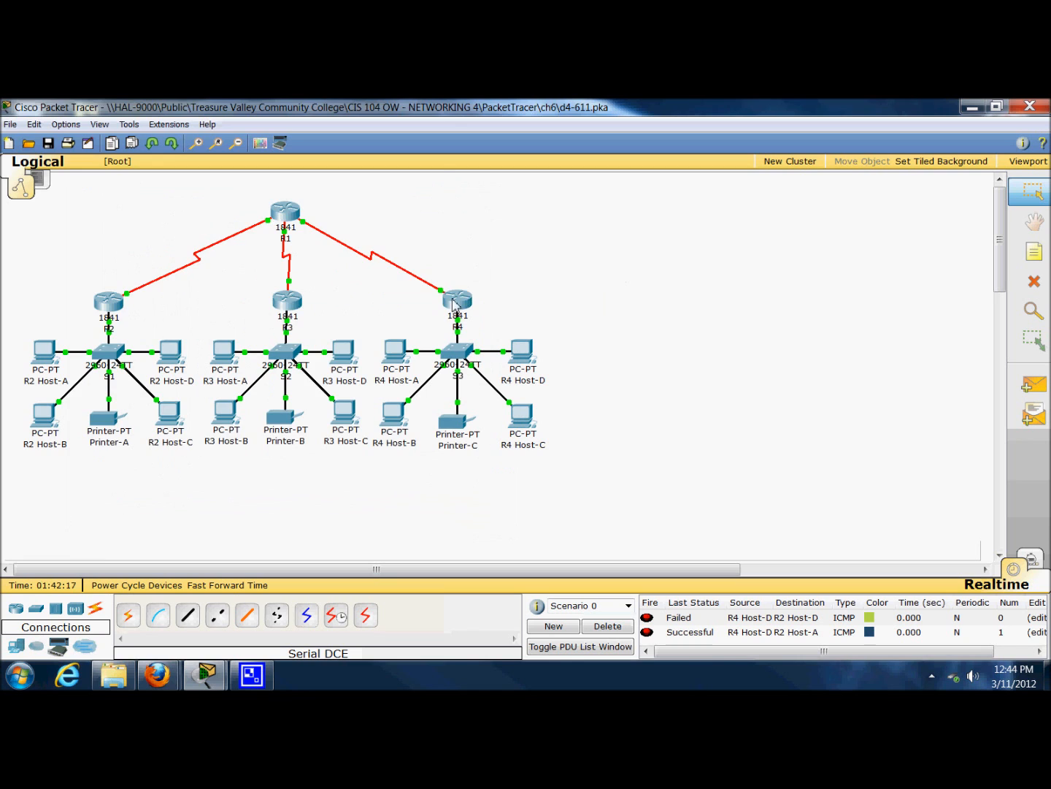
Look back through router R4's command-line history for the RIP network and interface commands
click(452, 305)
click(153, 155)
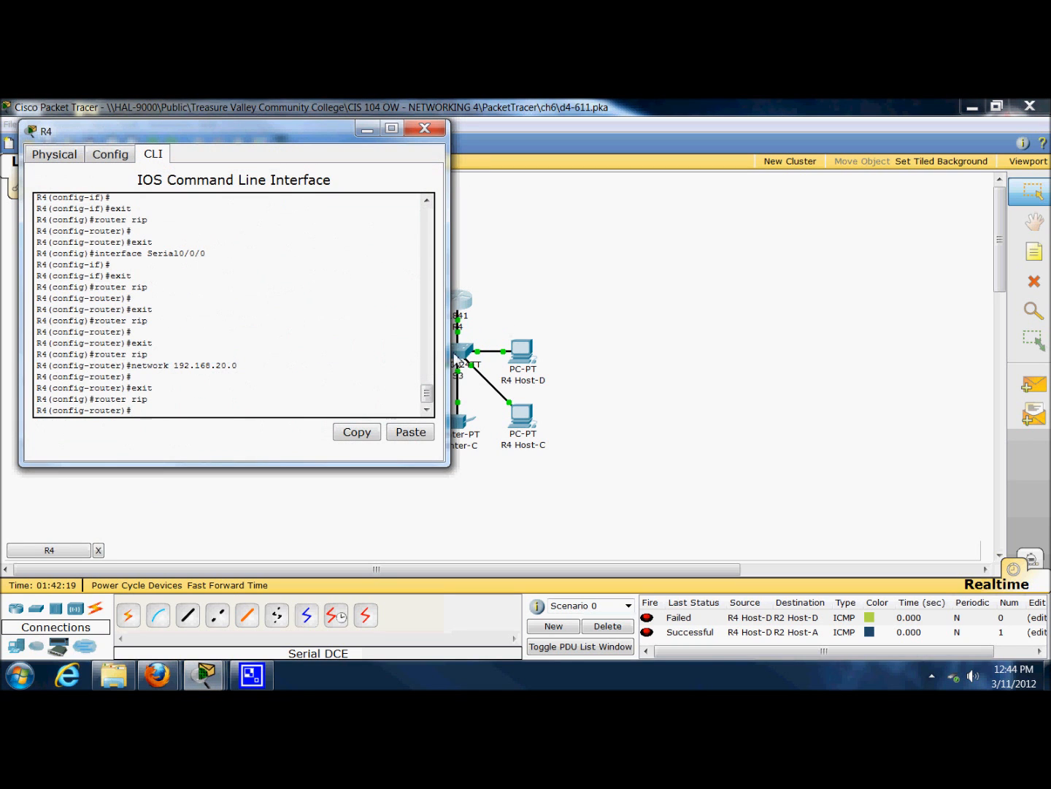
drag(428, 393, 431, 233)
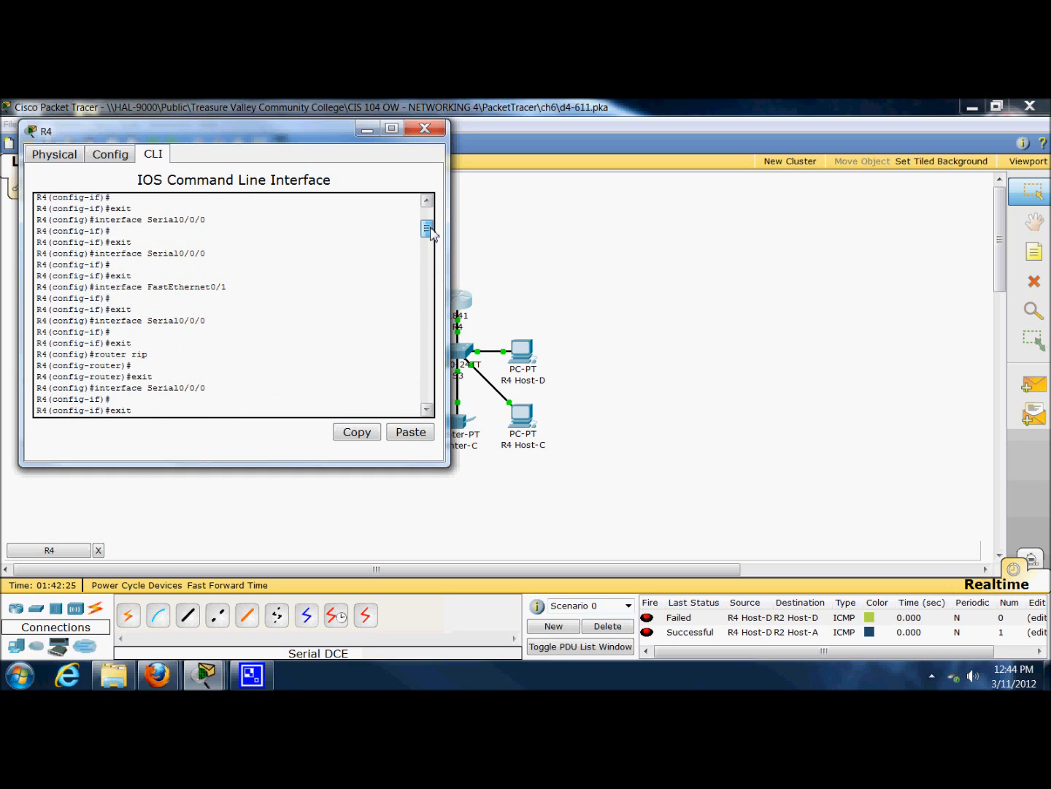
drag(431, 232, 433, 217)
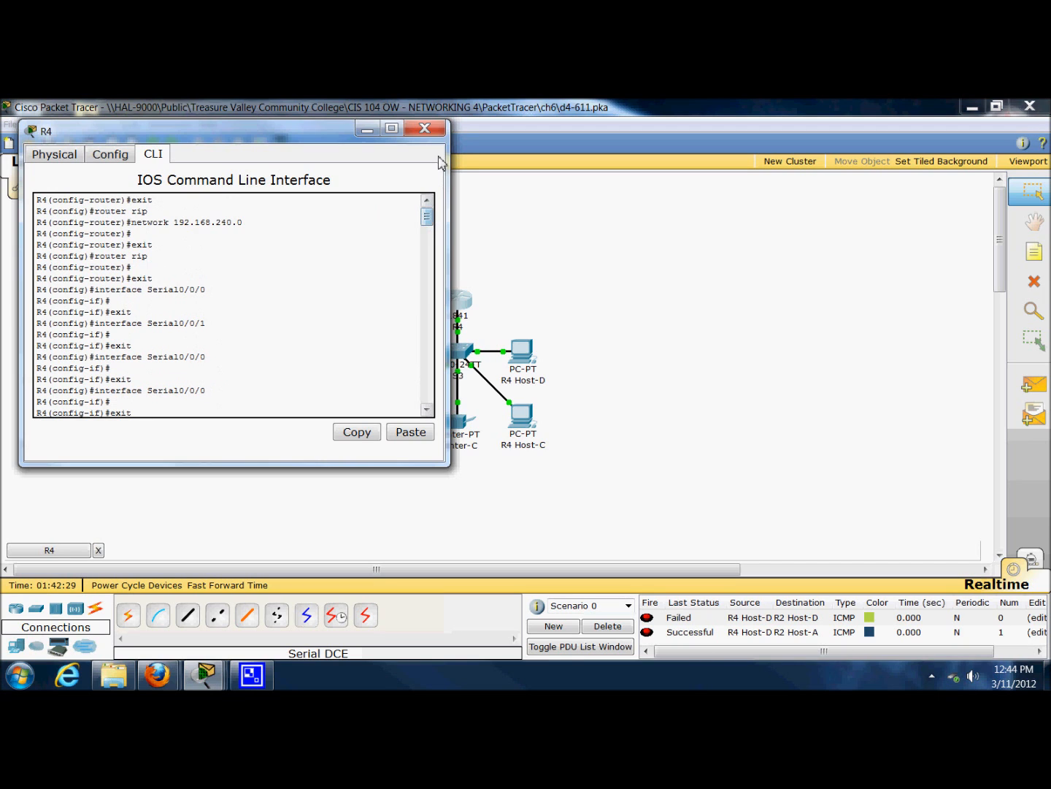
click(423, 128)
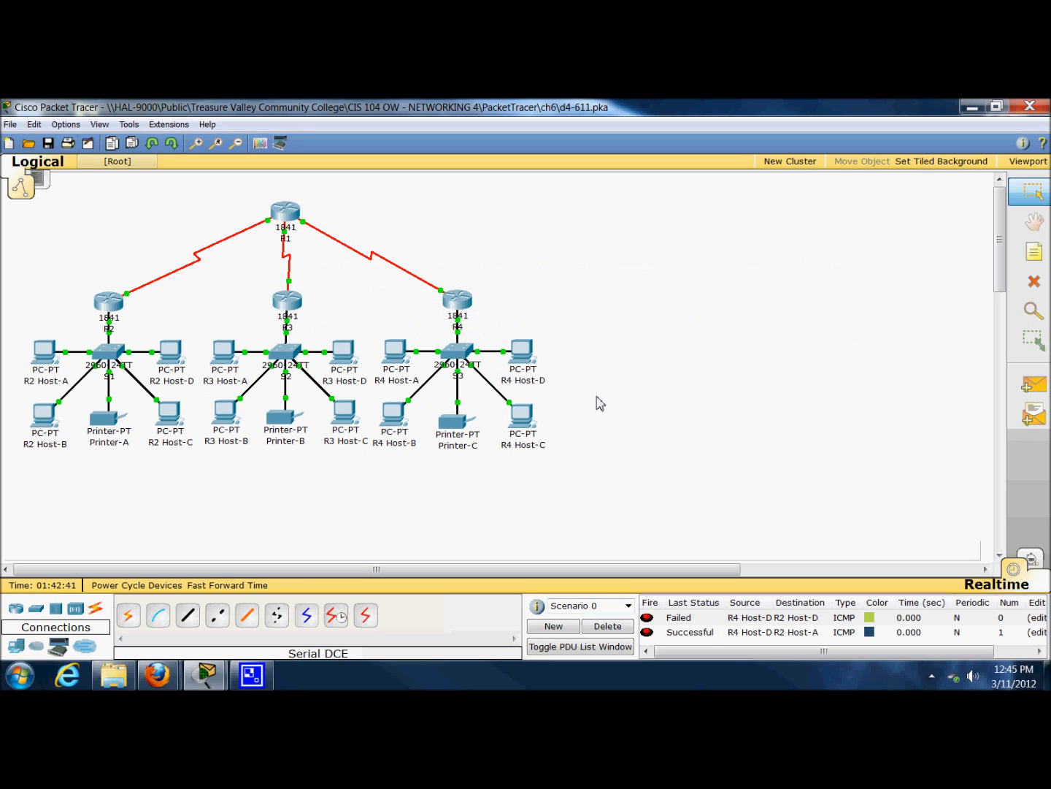
Send a simple PDU from R4 Host-D to R2 Host-D
click(1033, 387)
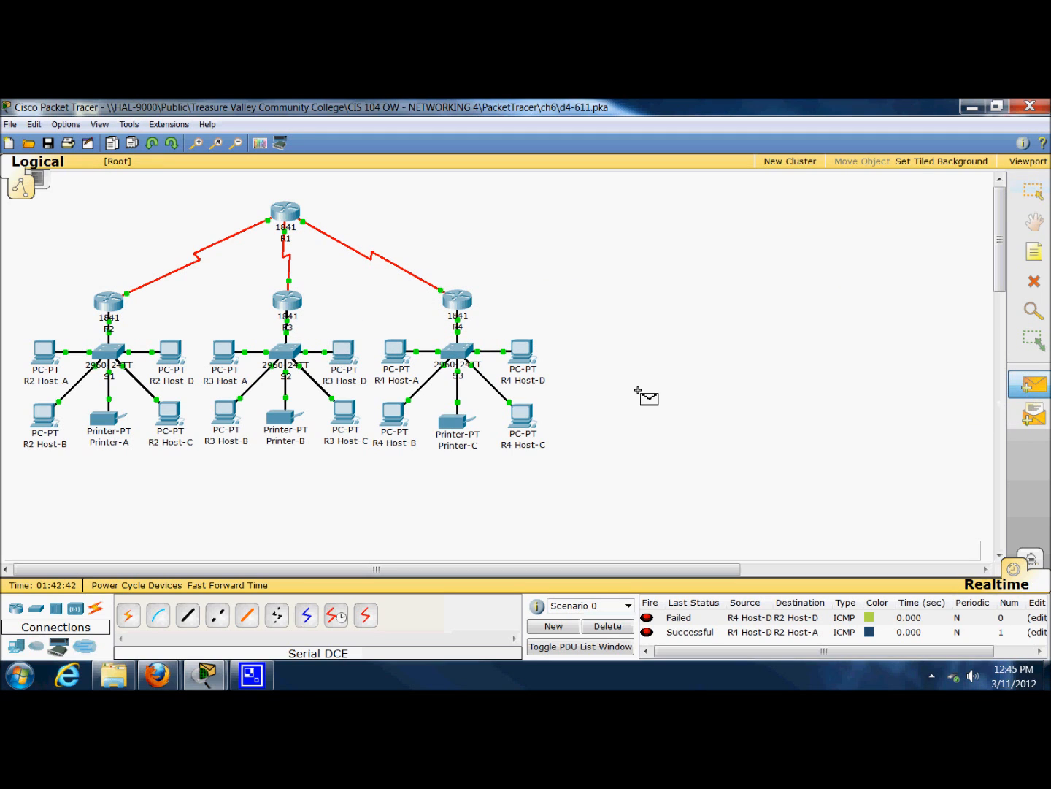
click(513, 355)
click(173, 356)
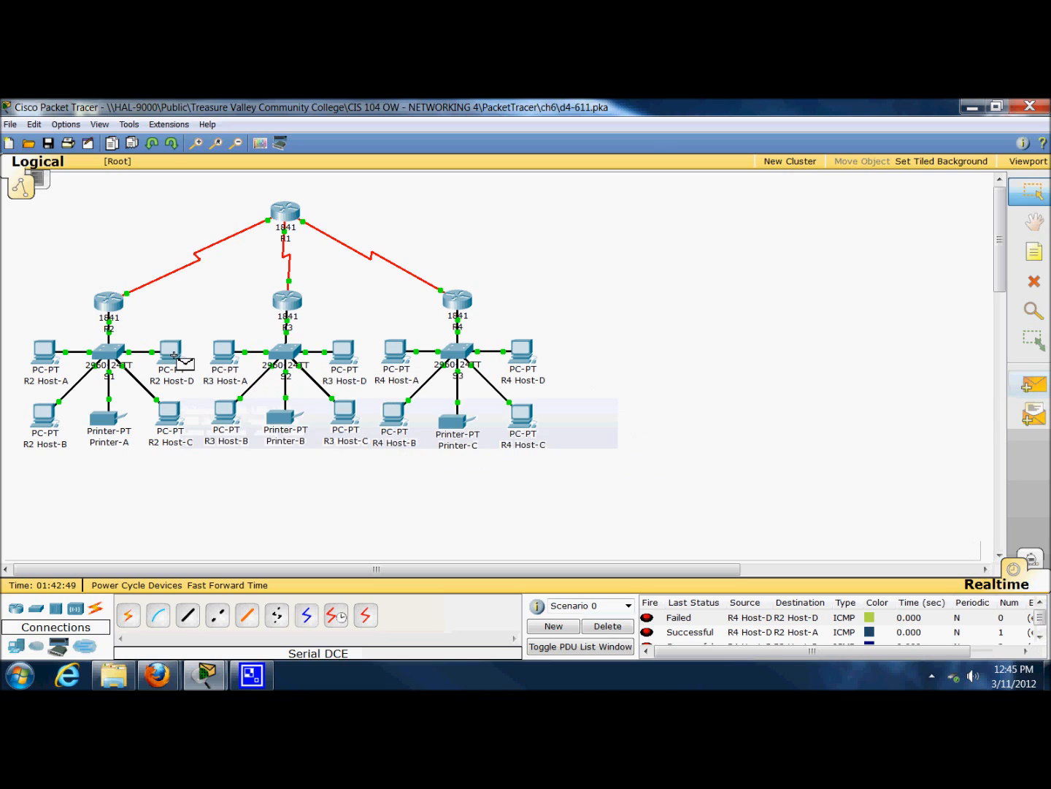
Delete all test PDUs from Scenario 0 and send a fresh simple PDU from R4 Host-D to R2 Host-D
click(610, 626)
click(1033, 385)
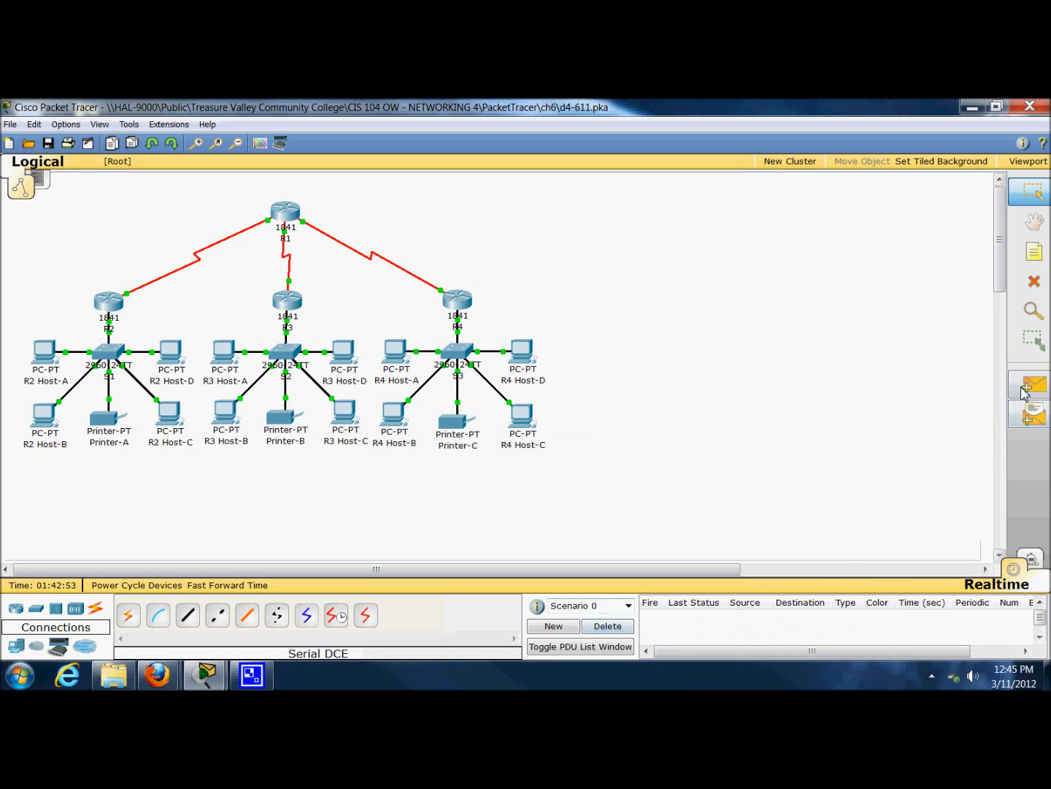
click(528, 357)
click(170, 362)
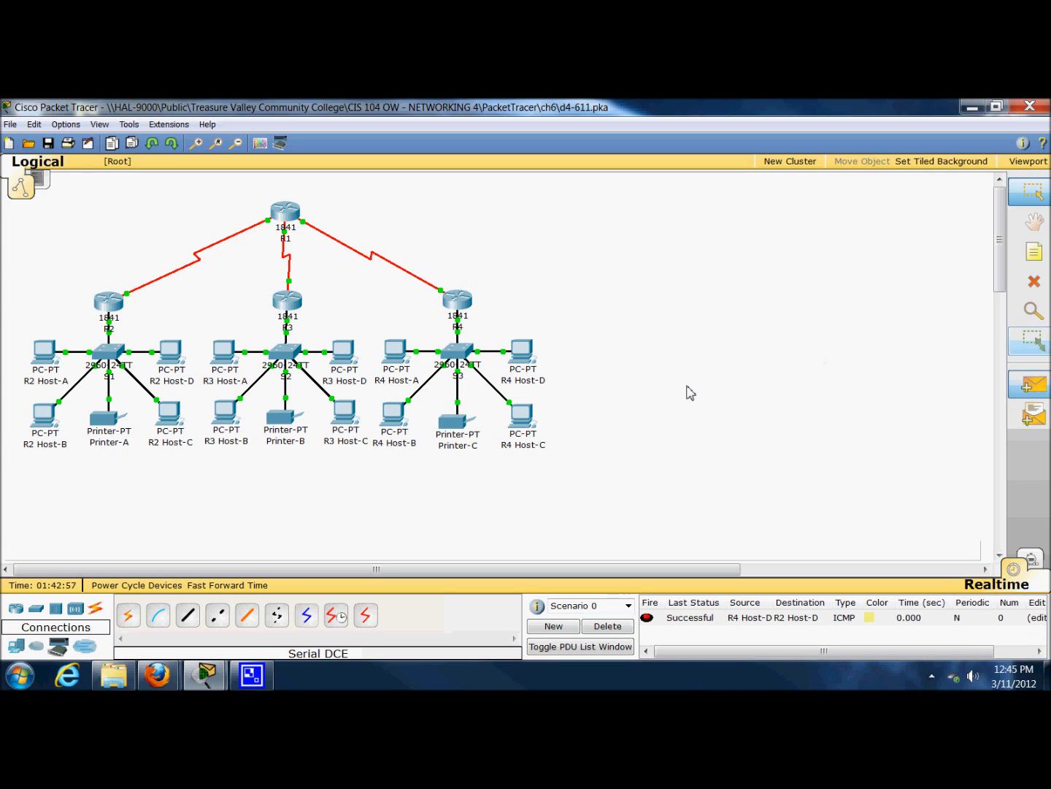
Test connectivity to R3's LAN with a simple PDU from R4 Host-D to R3 Host-A
click(1027, 387)
click(520, 351)
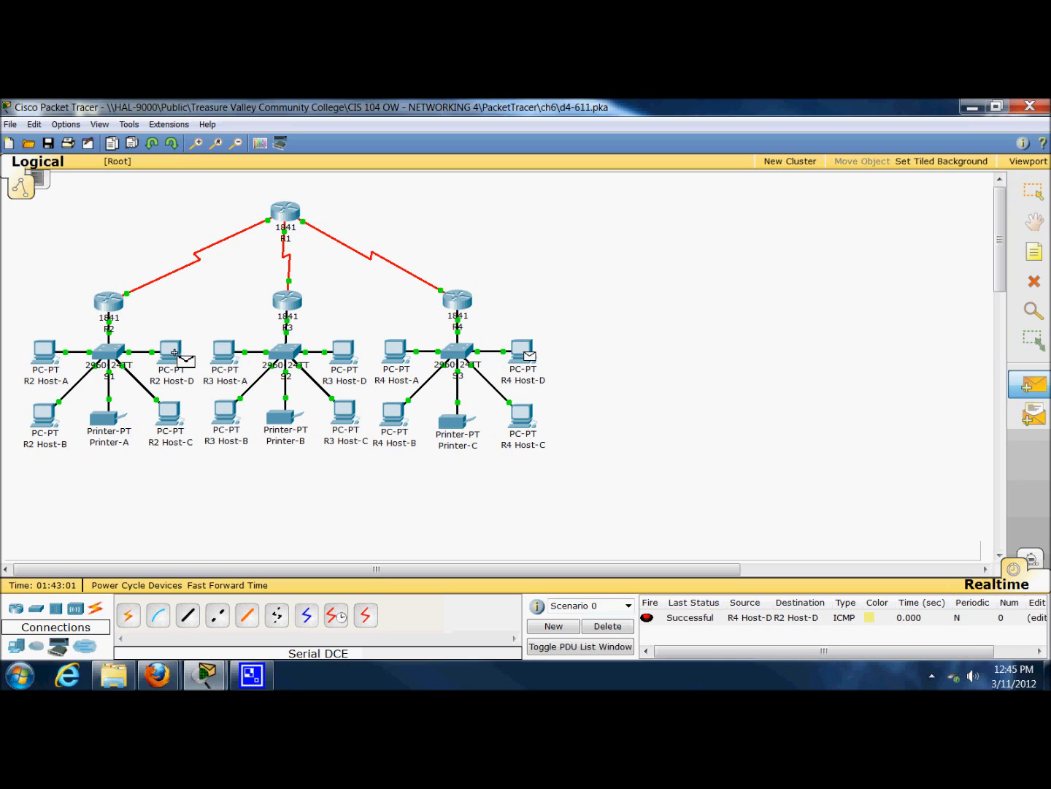
click(227, 357)
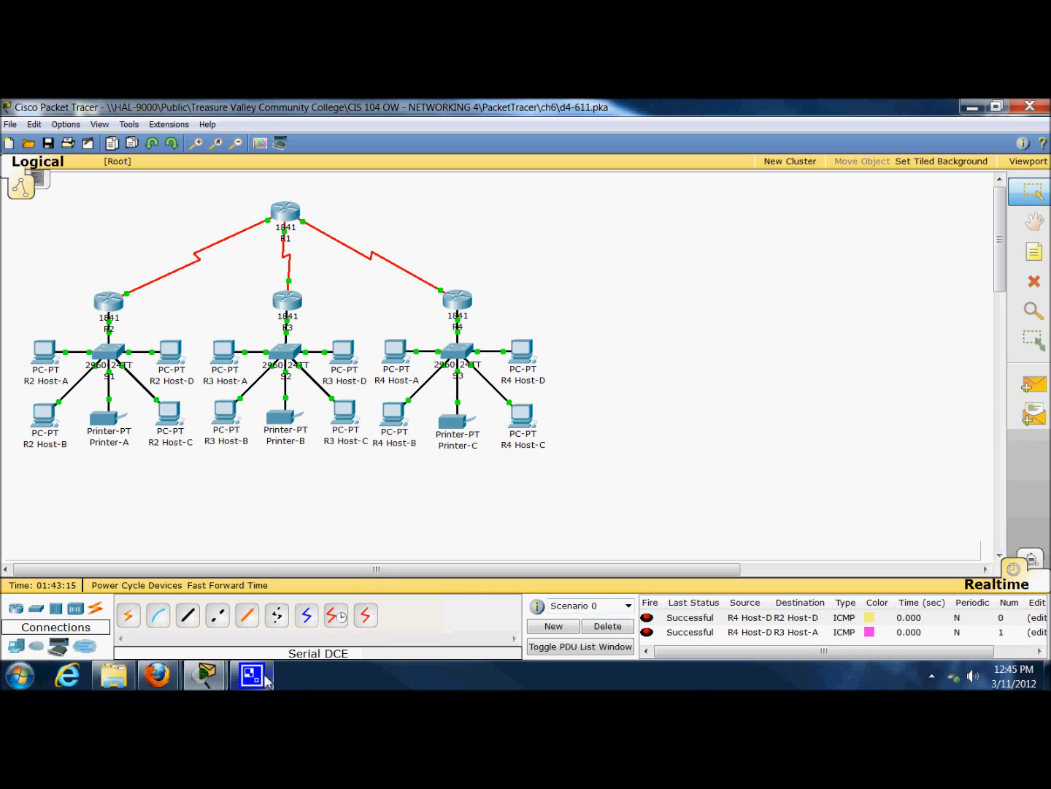
mouse_move(256, 685)
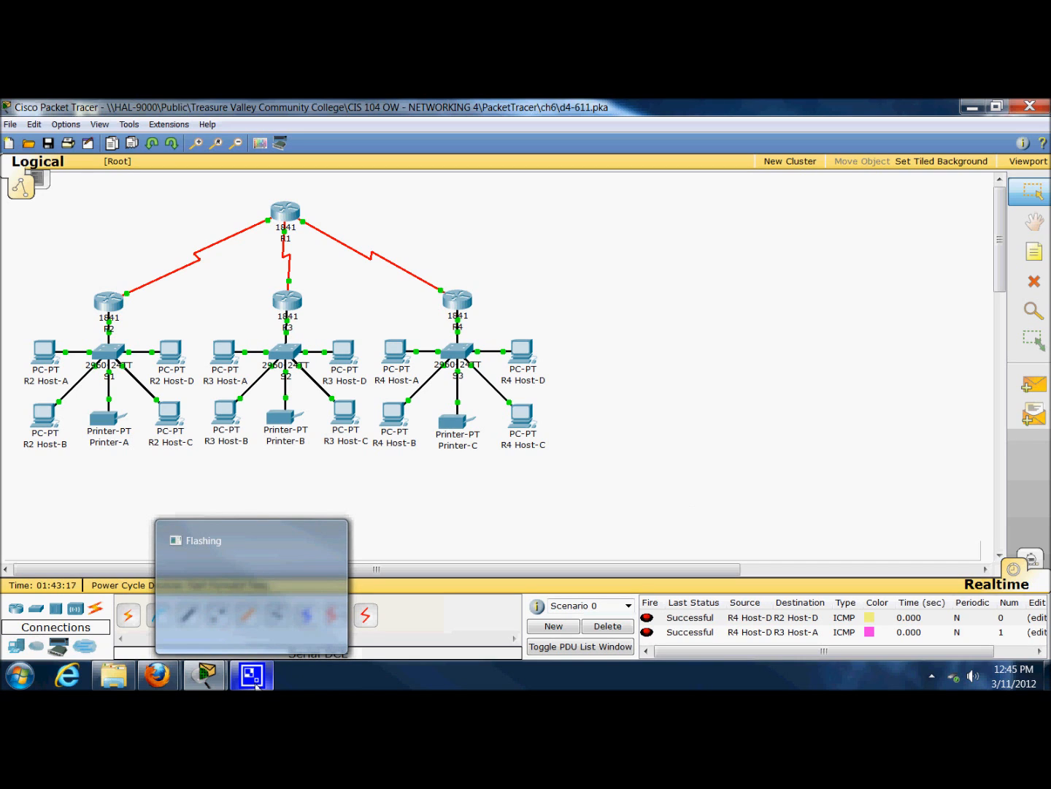
click(255, 684)
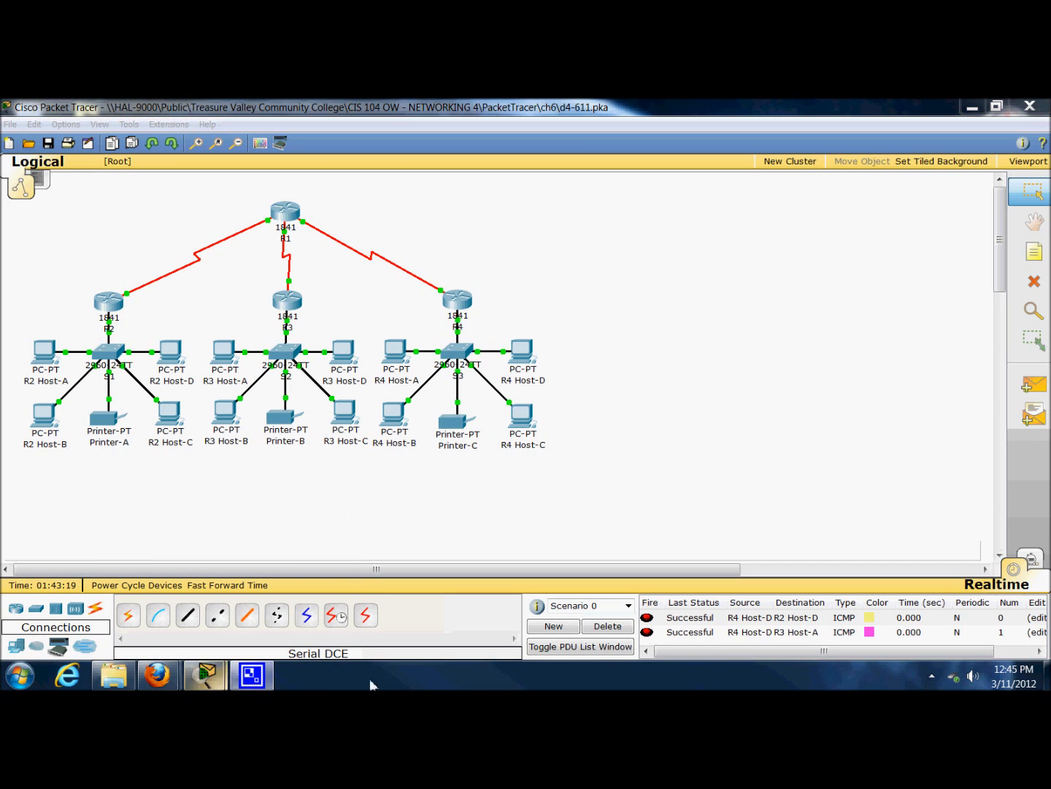
click(938, 678)
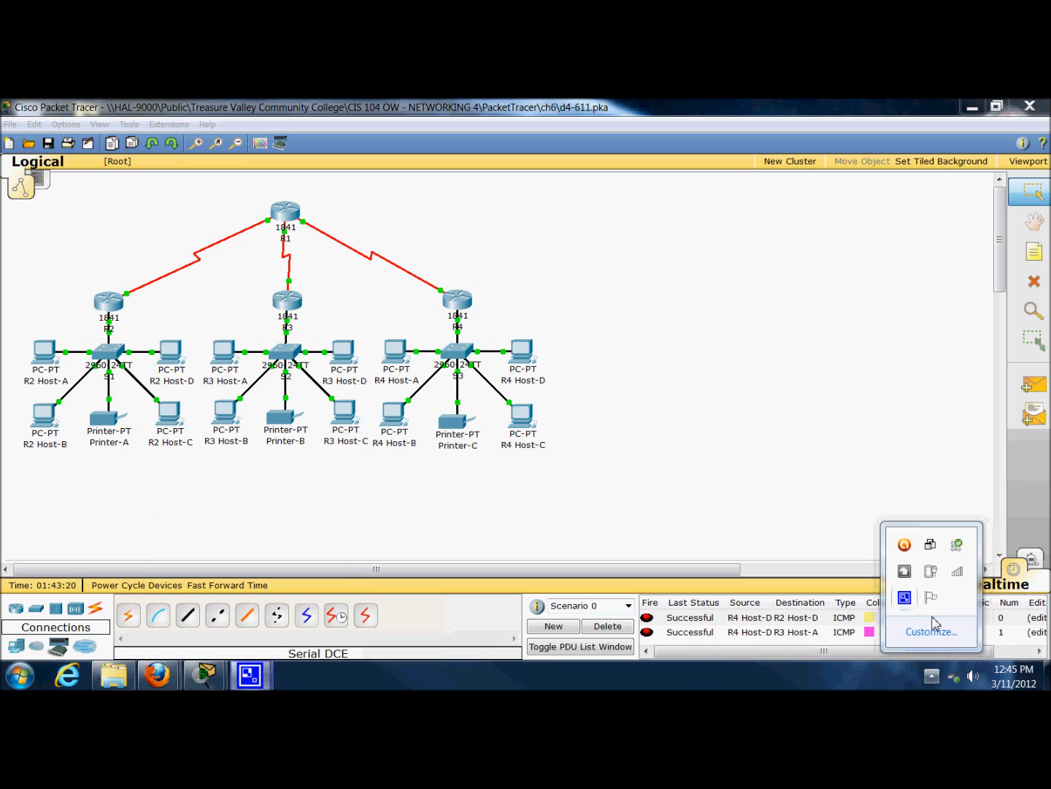